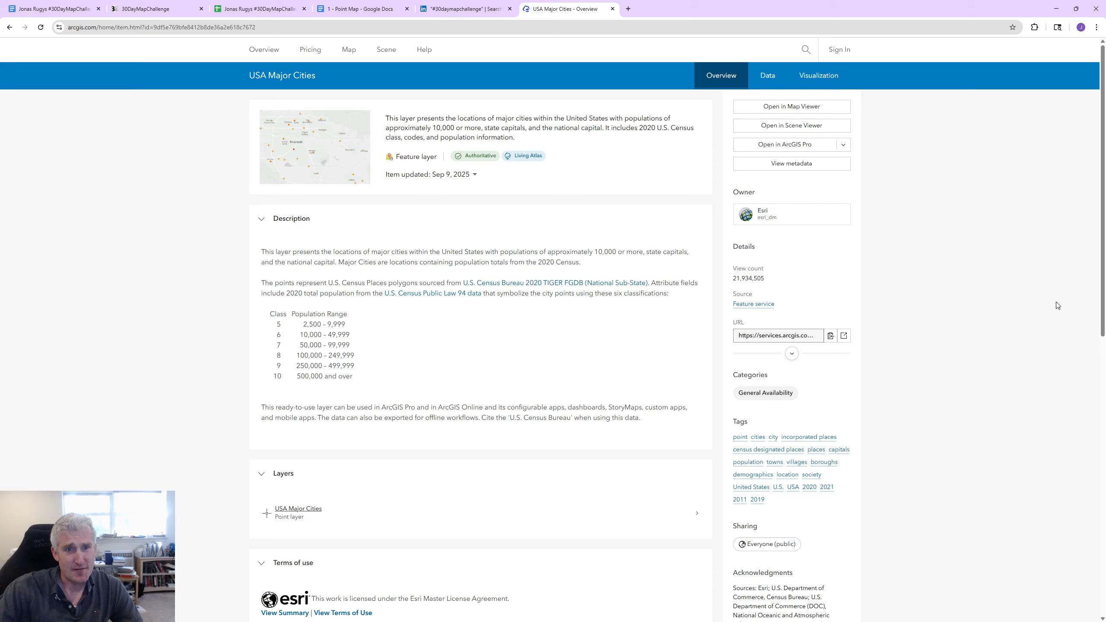
- Copy the USA Major Cities feature service URL and add it to the ArcGIS Pro map as data from a path
left_click(831, 336)
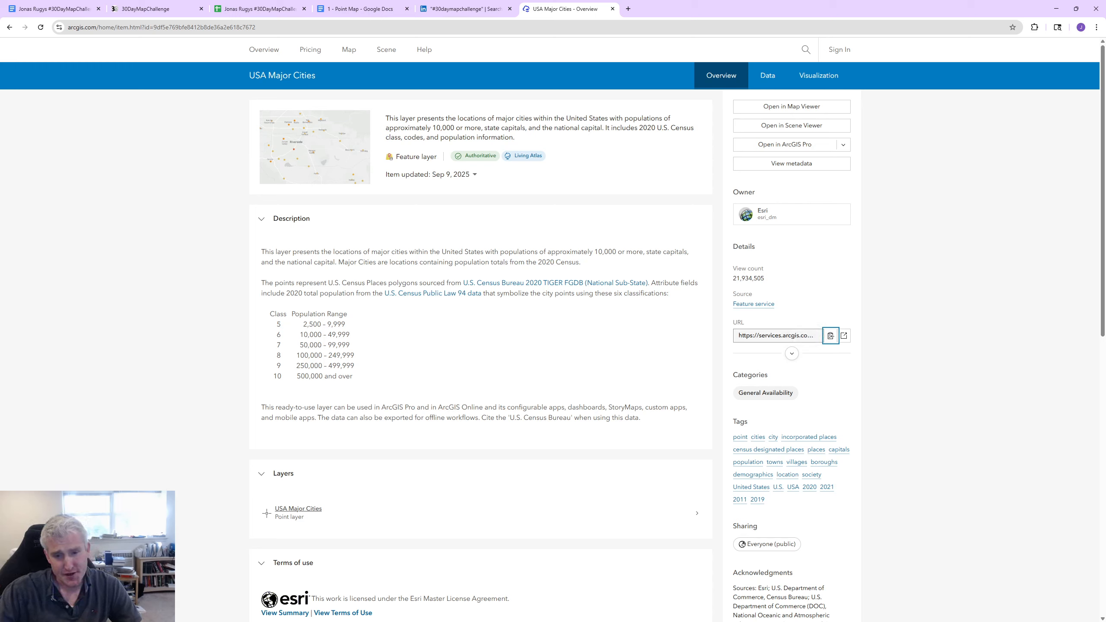
key("alt+Tab")
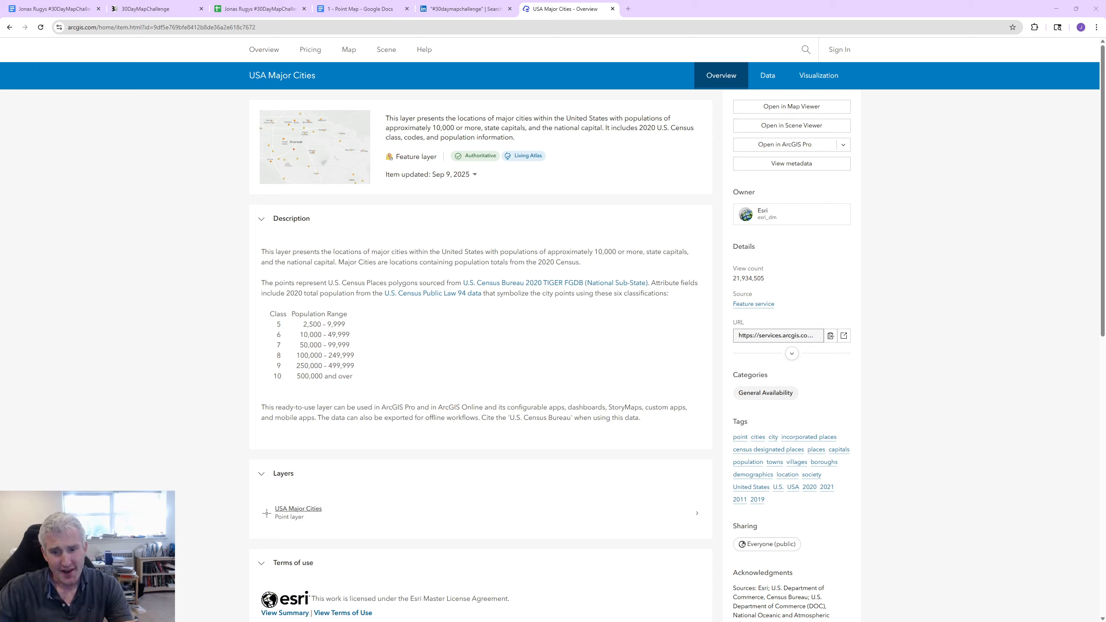
key("alt+Tab")
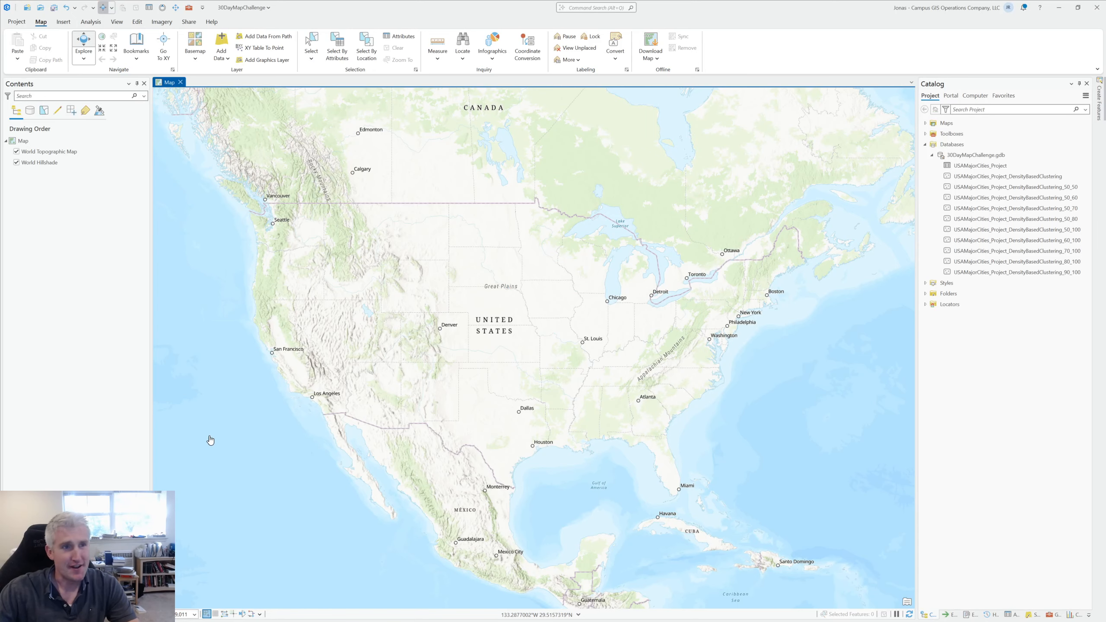
left_click(222, 55)
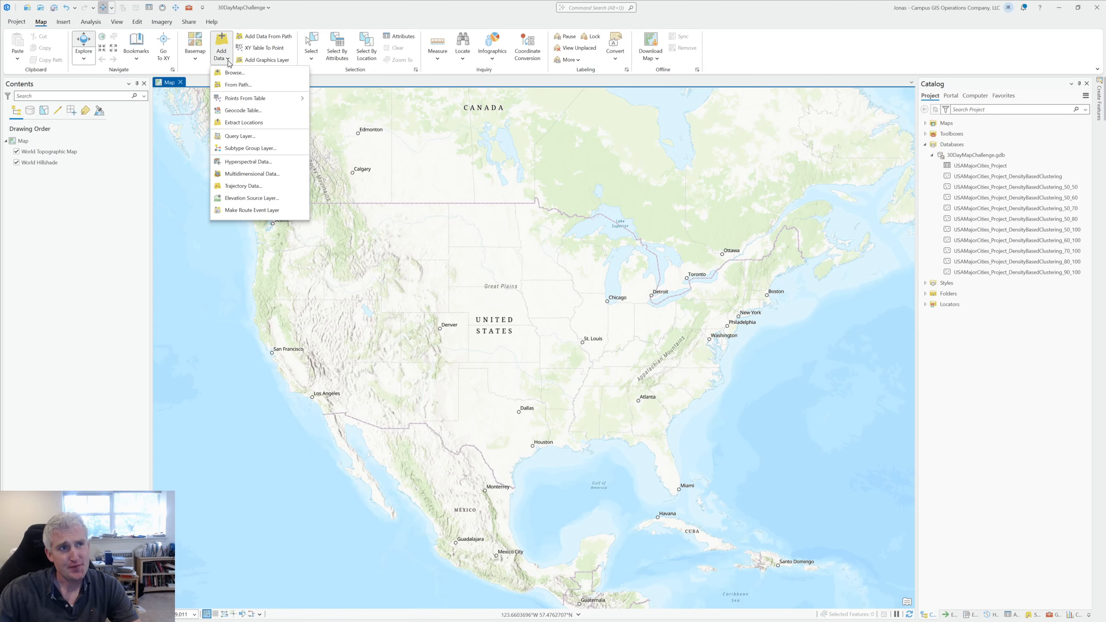
left_click(241, 85)
key("ctrl+v")
left_click(535, 442)
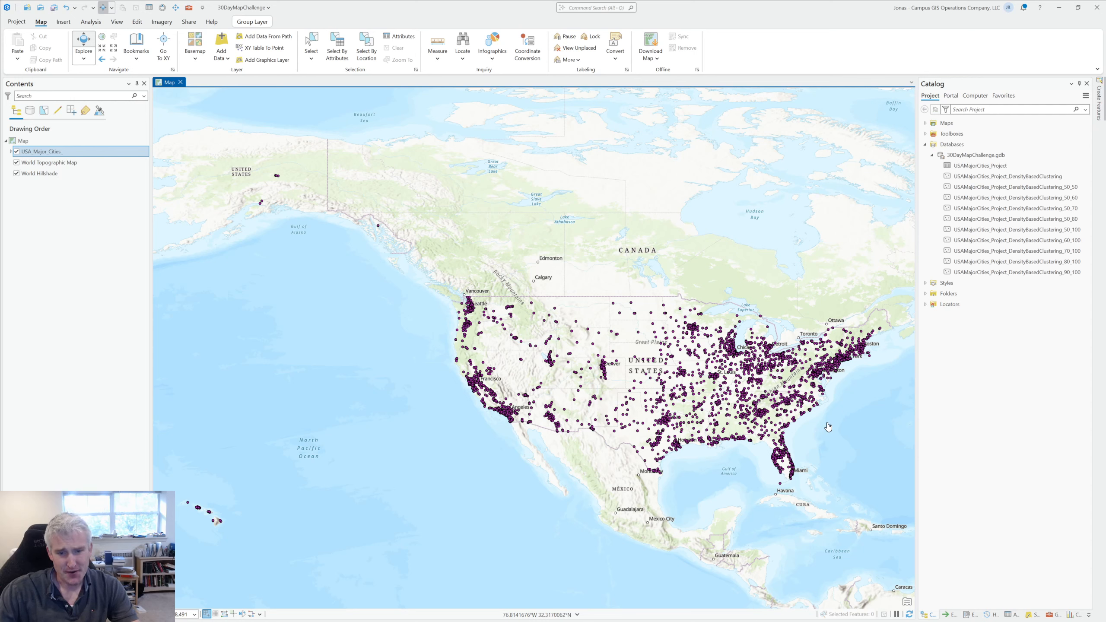
- Find the Project geoprocessing tool and choose the USA Major Cities layer as its input dataset
left_click(1052, 614)
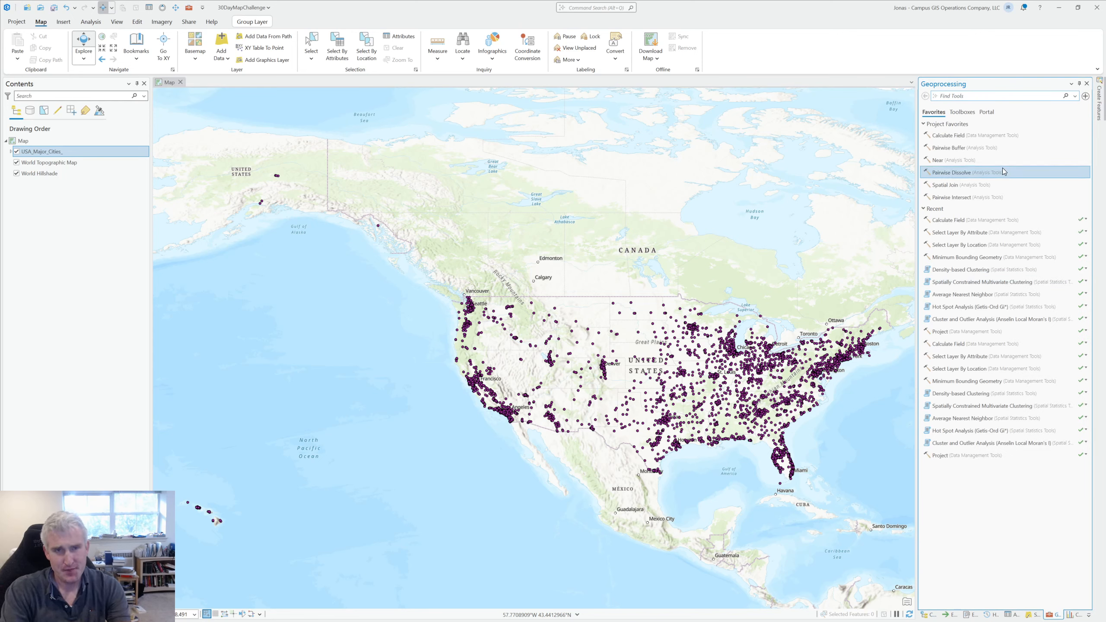
type("project")
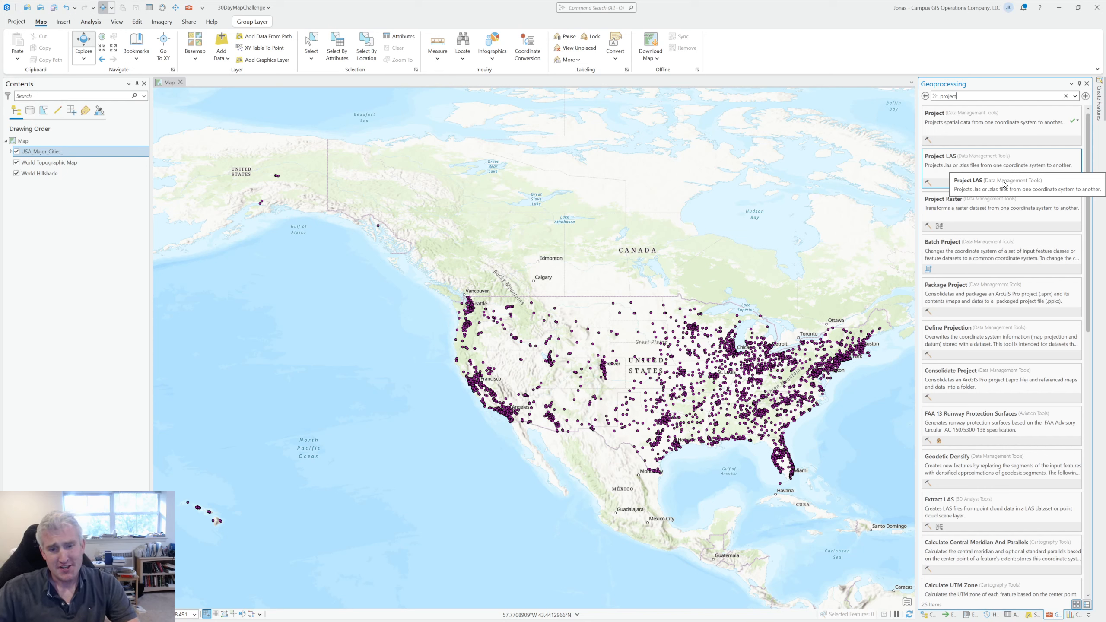
left_click(1025, 130)
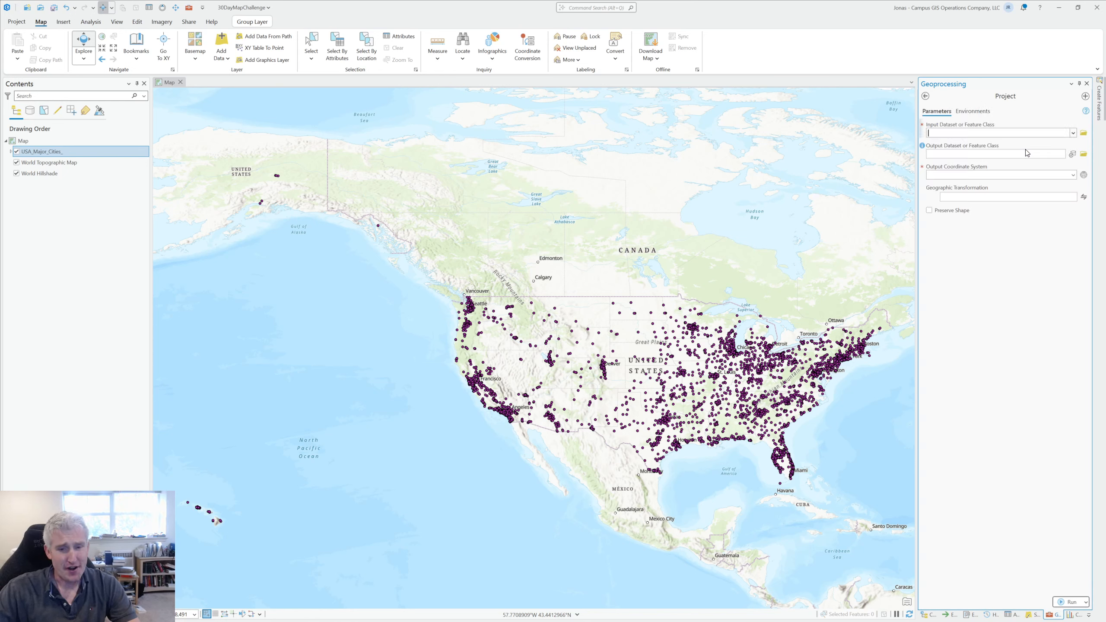
left_click(1072, 133)
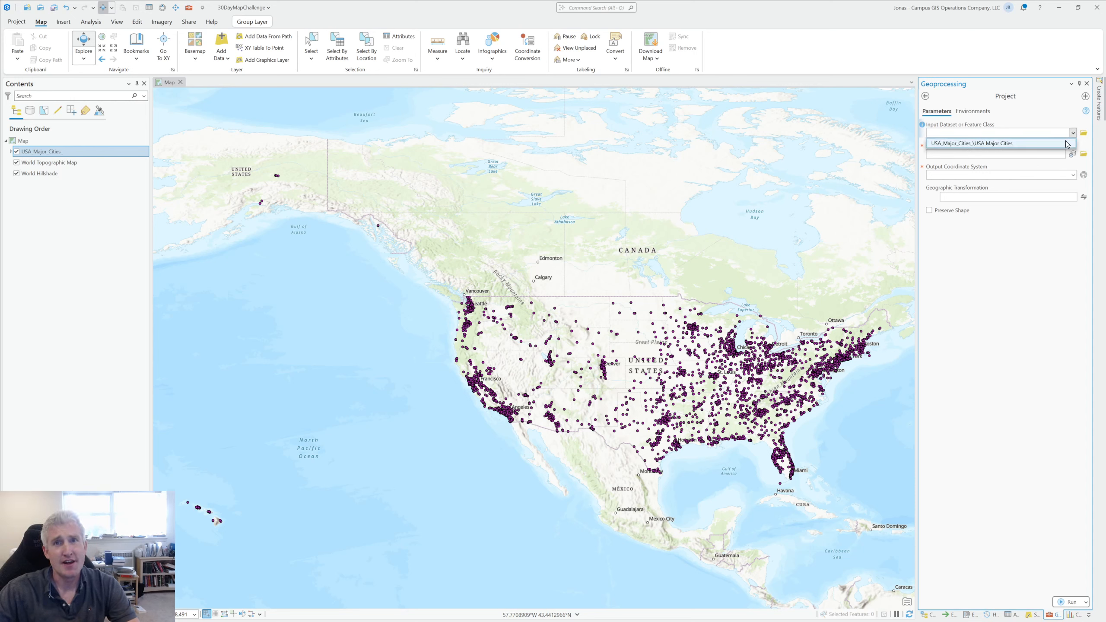
left_click(1045, 143)
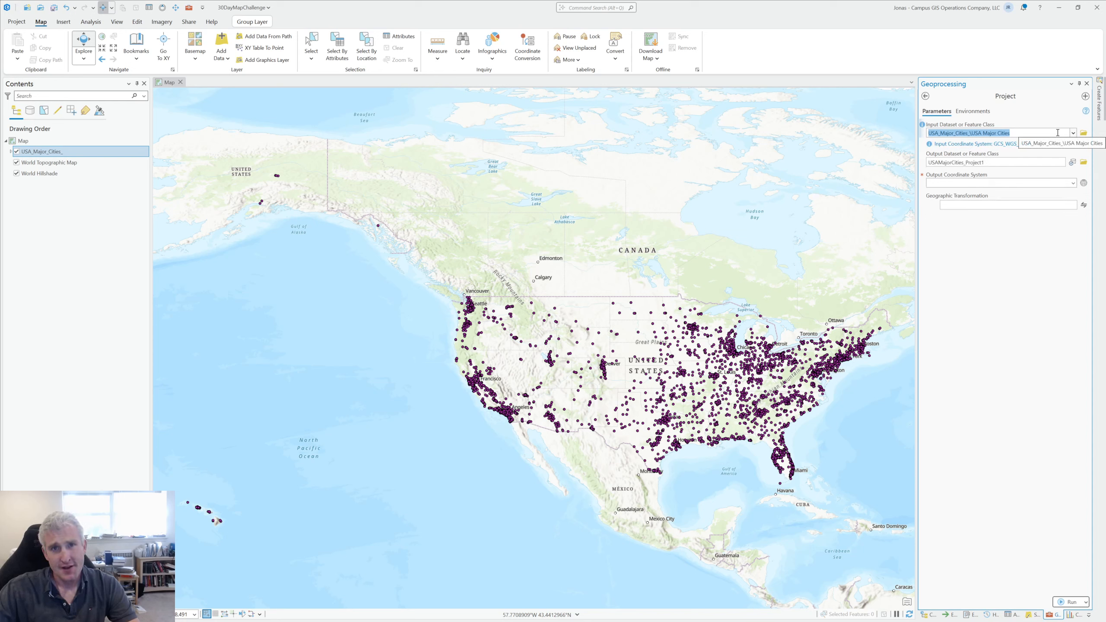
- Shorten the Project tool's output feature class name to USAMajorCities
key("BackSpace")
key("BackSpace")
key("BackSpace")
key("BackSpace")
key("BackSpace")
key("BackSpace")
key("BackSpace")
key("BackSpace")
key("BackSpace")
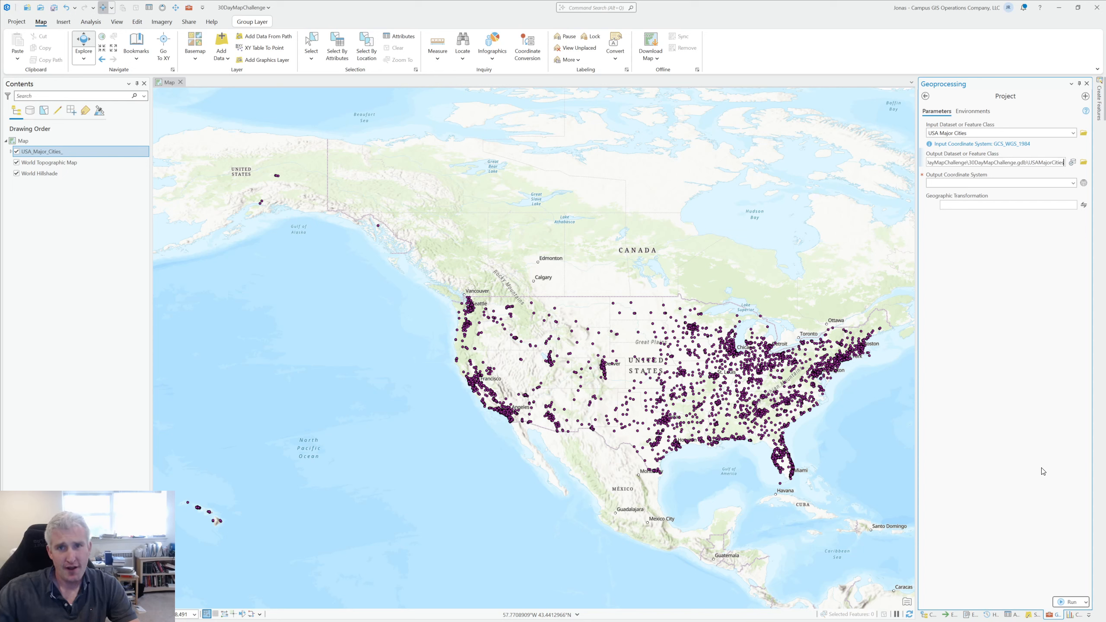
- Set the output coordinate system to the favorite USA Contiguous Albers Equal Area Conic USGS and run the projection
left_click(1083, 184)
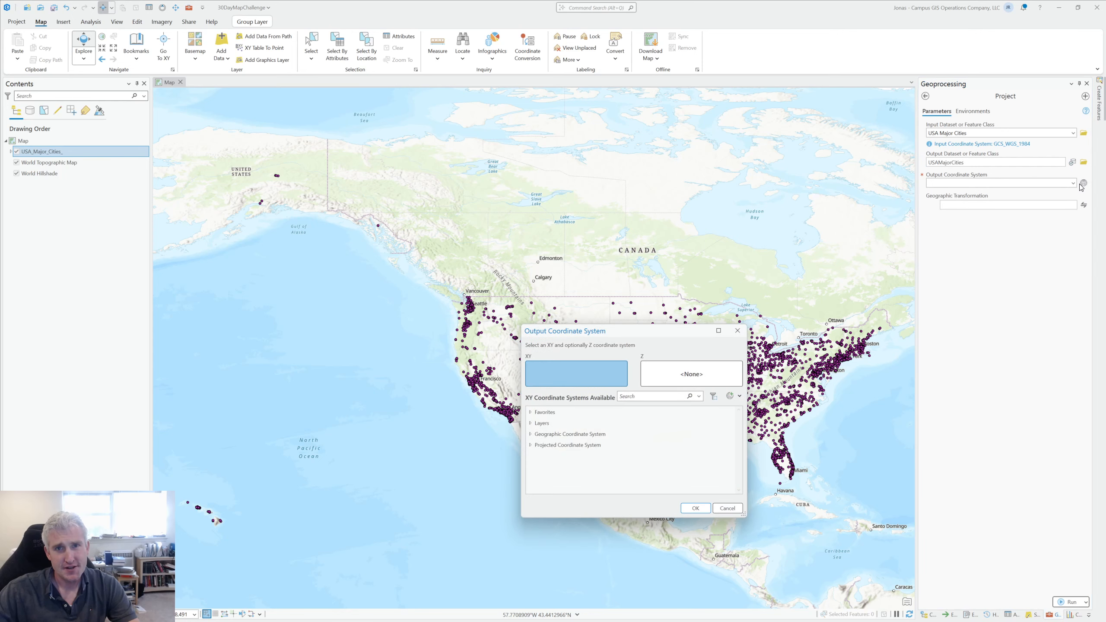
left_click(531, 412)
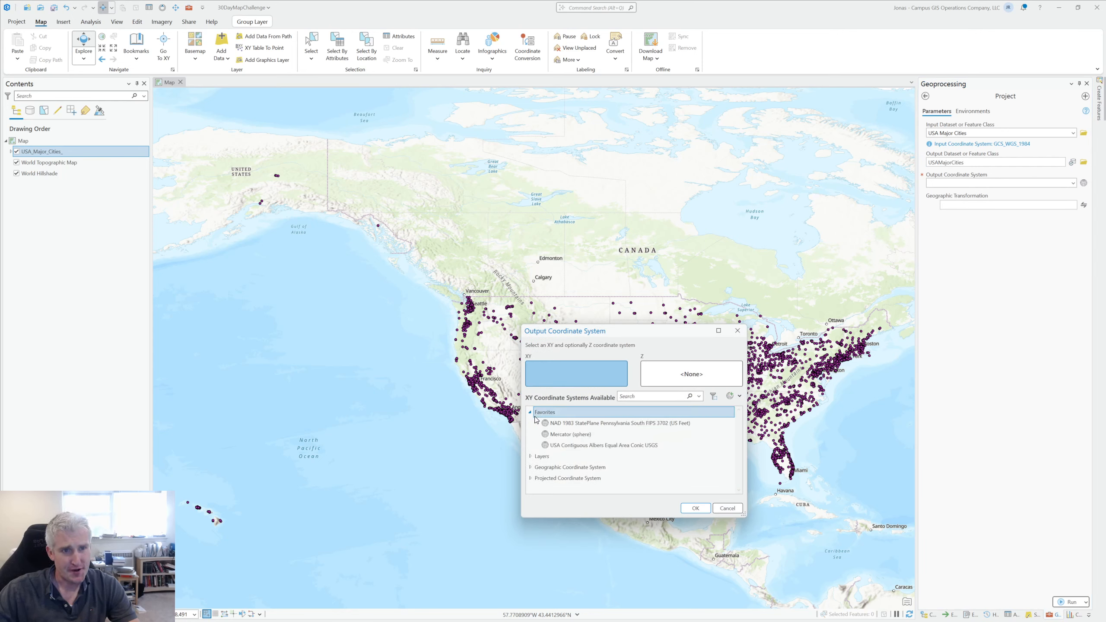
left_click(643, 444)
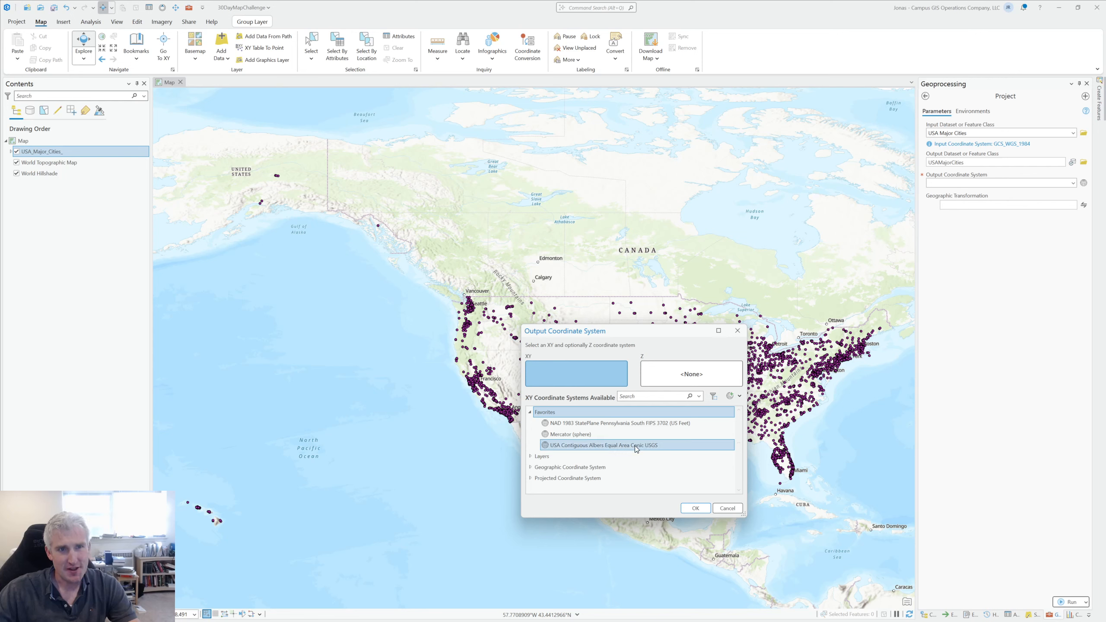
left_click(695, 509)
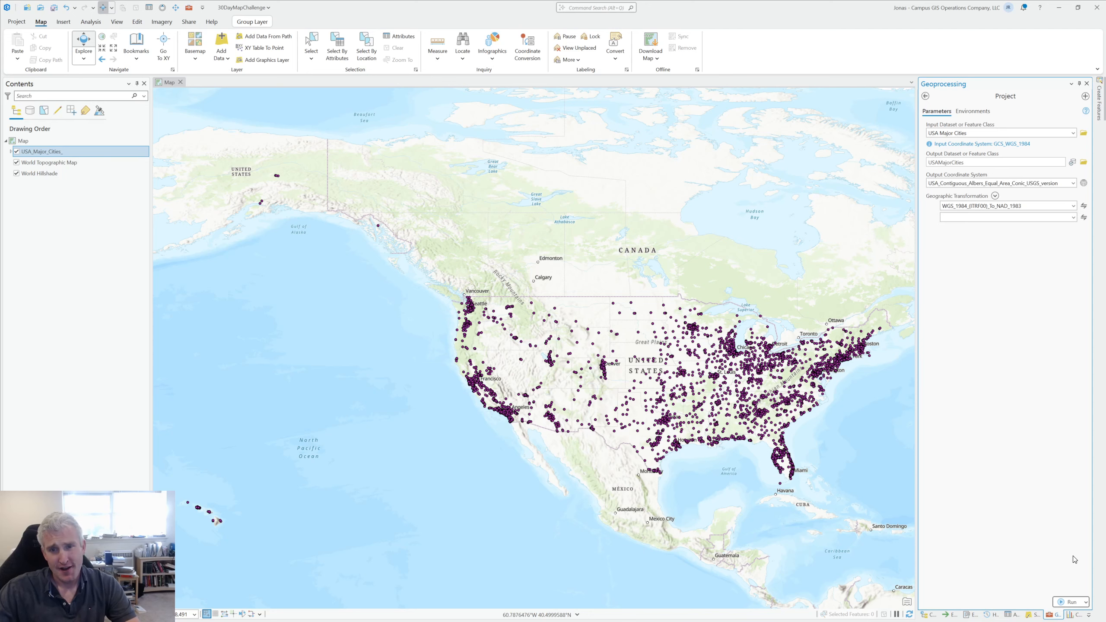
left_click(1062, 602)
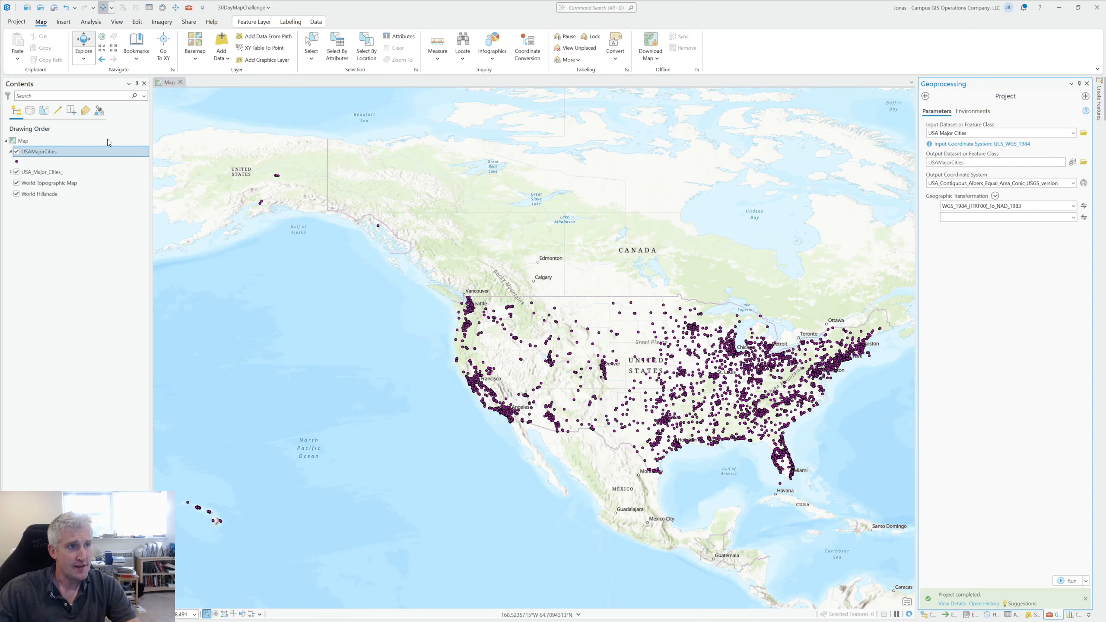
- Change the map's coordinate system to USA Contiguous Albers Equal Area Conic USGS
right_click(112, 137)
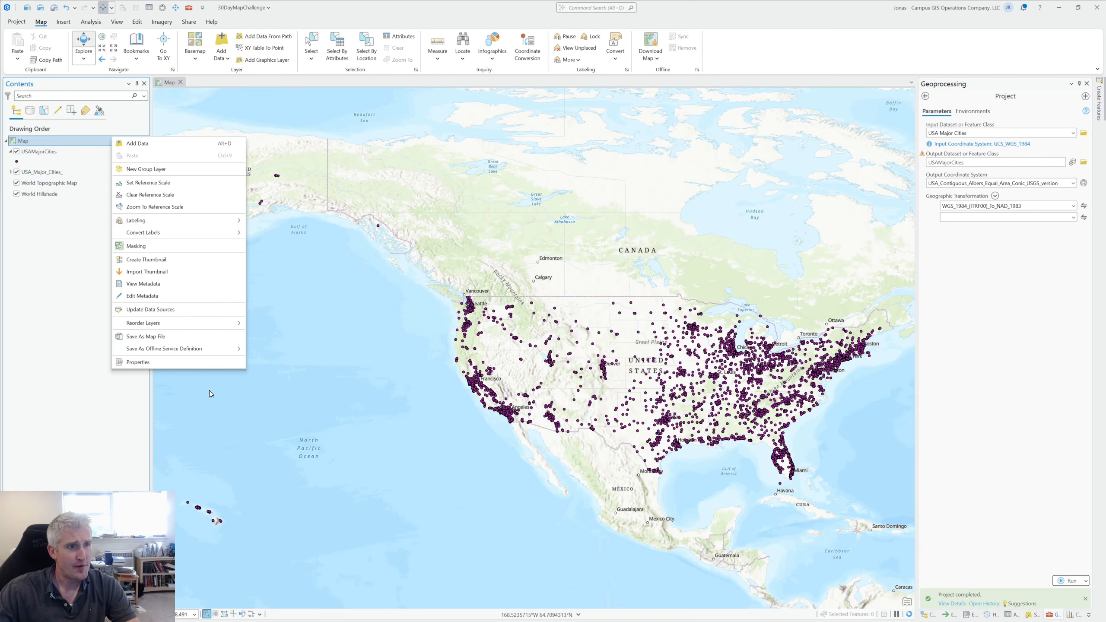
left_click(211, 361)
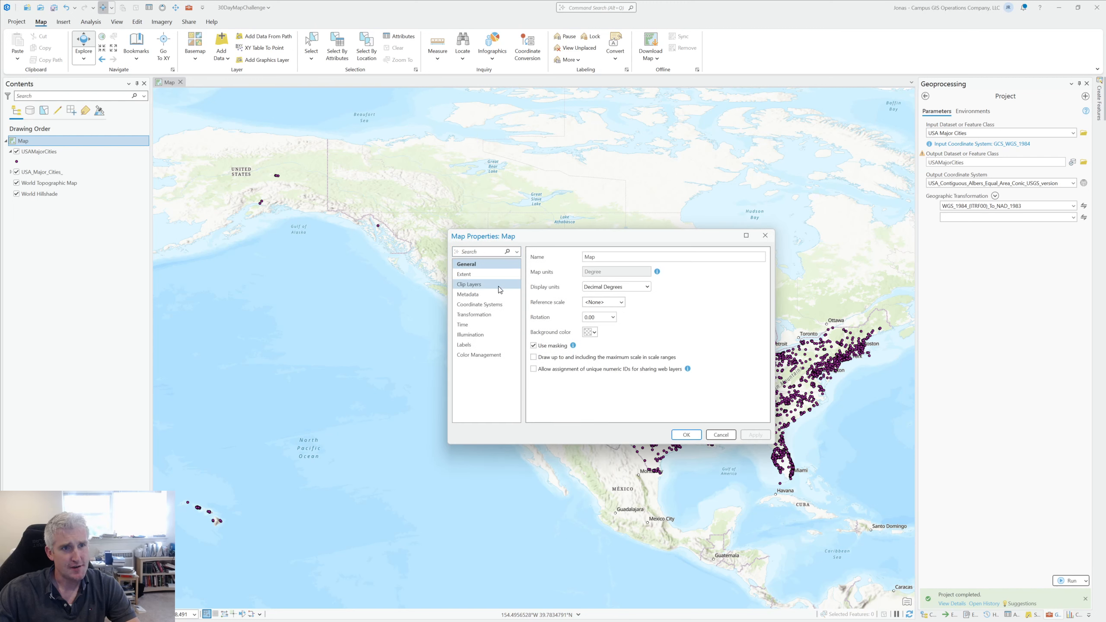
left_click(499, 307)
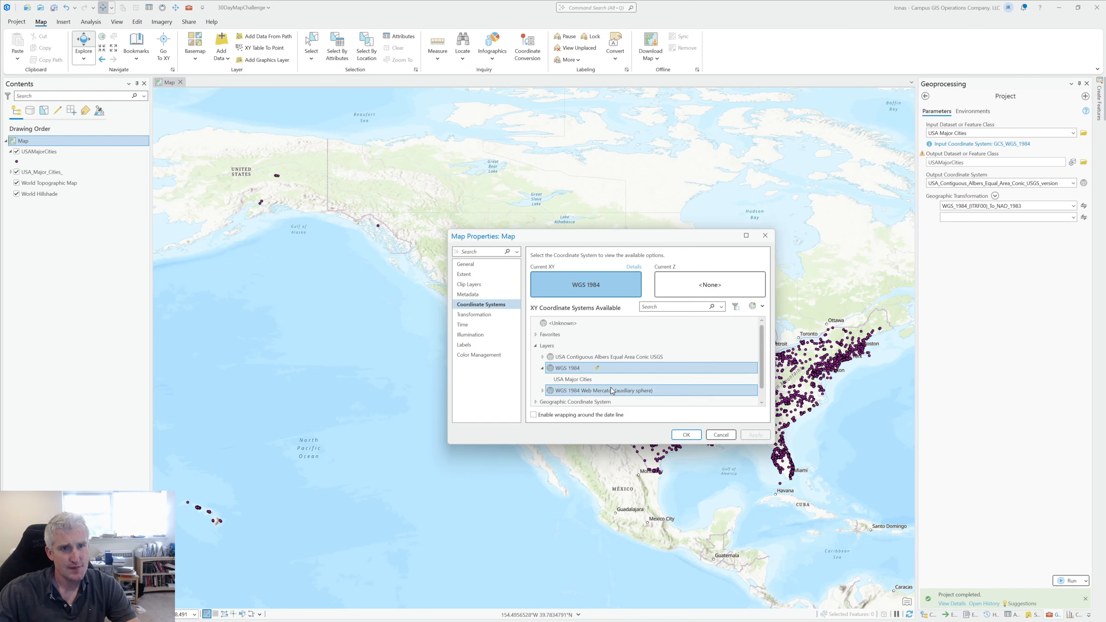
left_click(624, 356)
left_click(757, 434)
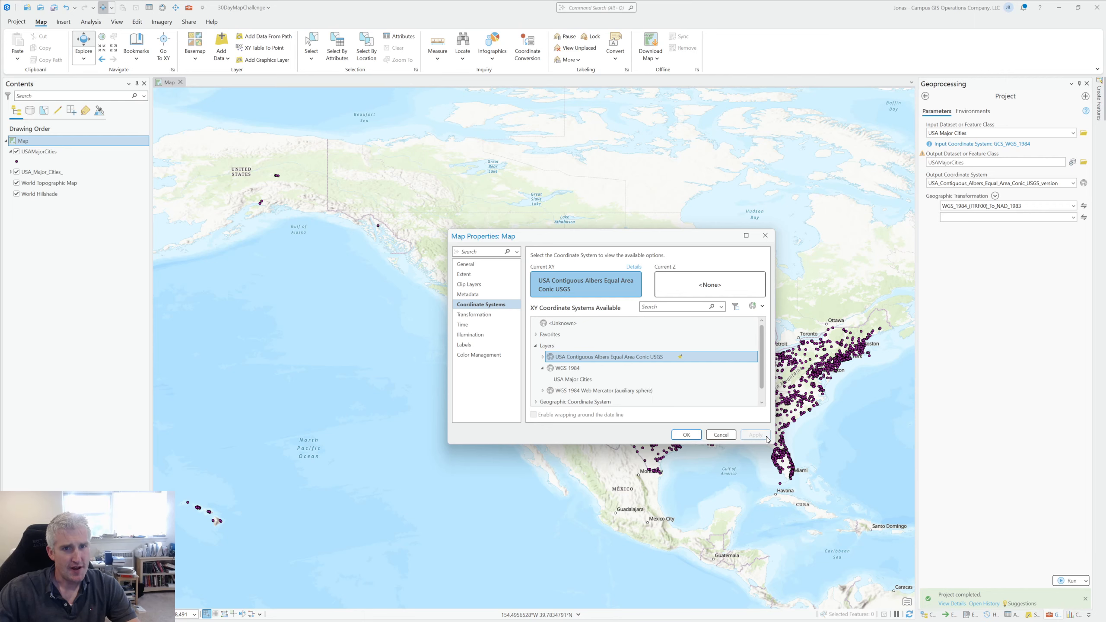
left_click(685, 435)
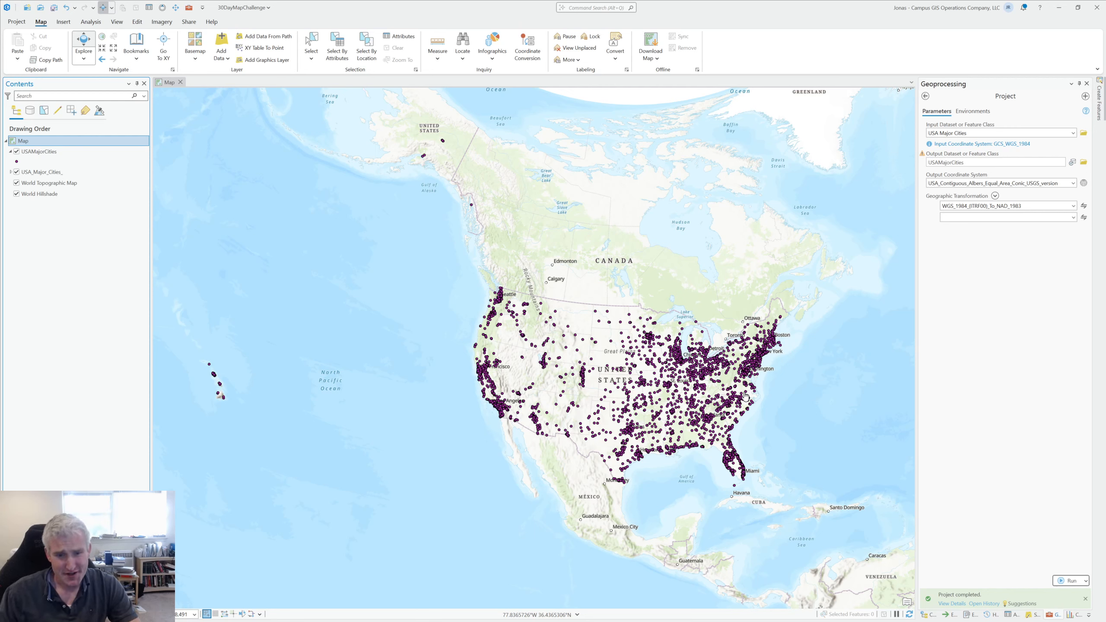
- Remove the original USA_Major_Cities_ group layer from the map
scroll(707, 417, "up", 3)
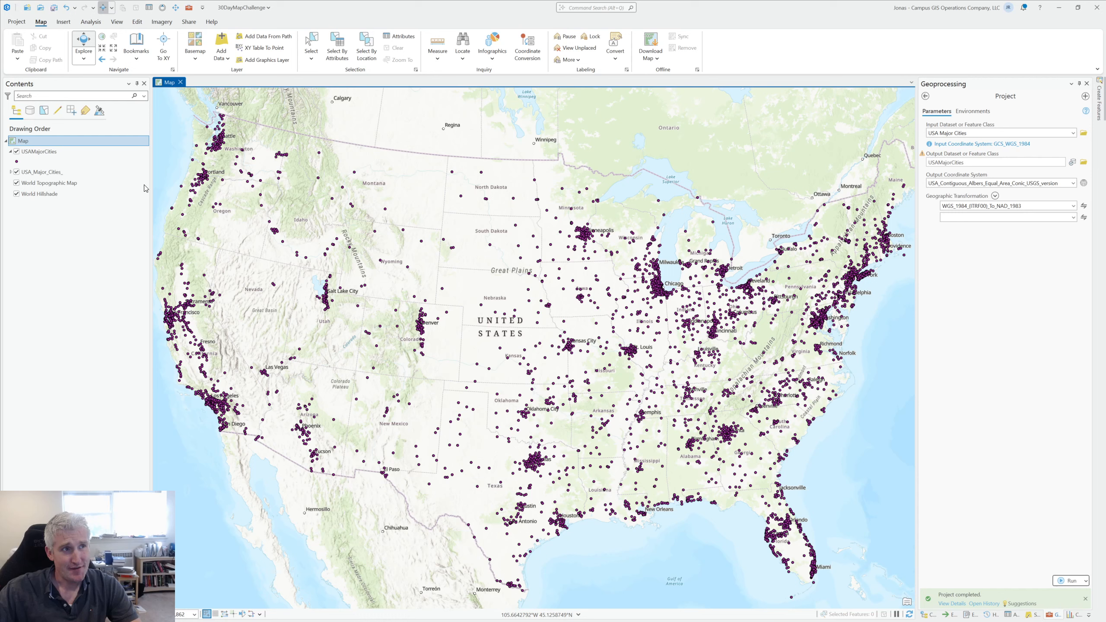
right_click(114, 170)
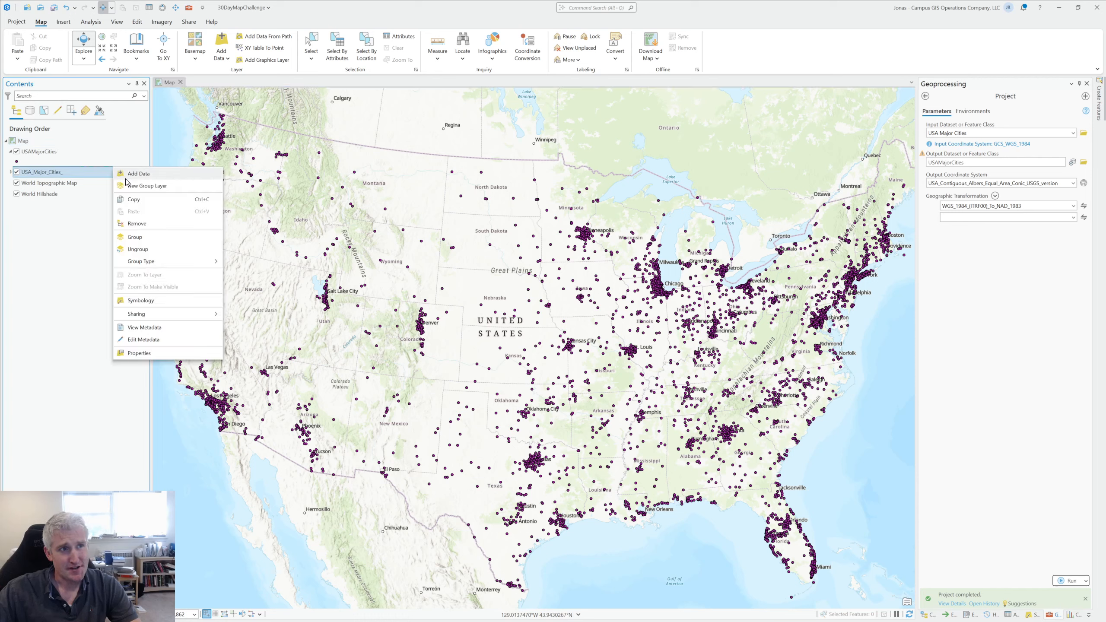
left_click(137, 224)
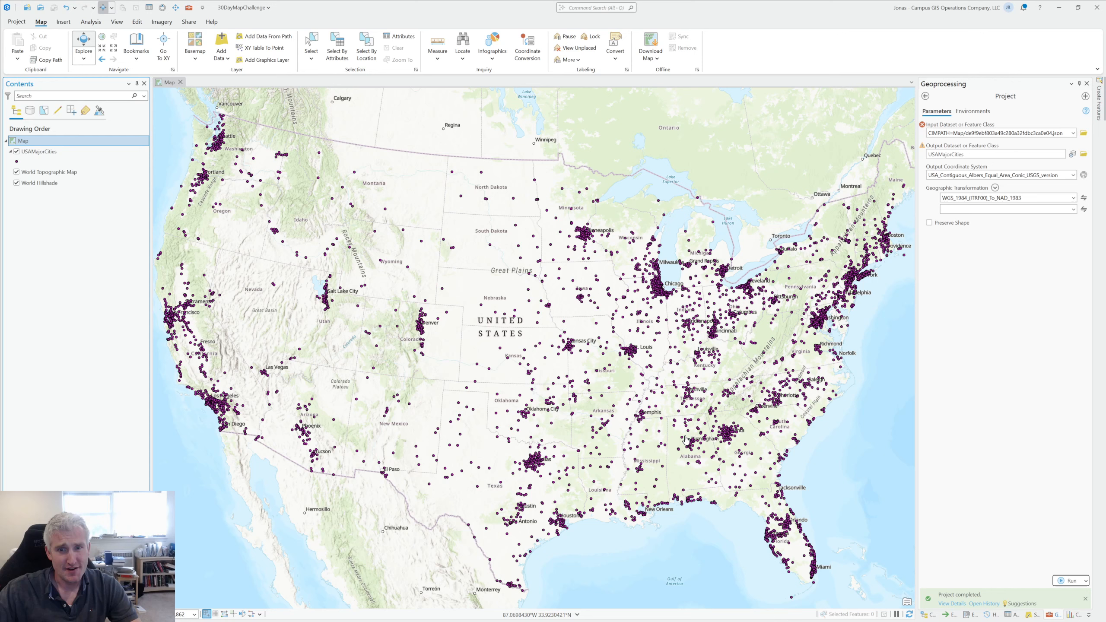
- Search the geoprocessing tools for "density" and open the Density-based Clustering tool
left_click(925, 96)
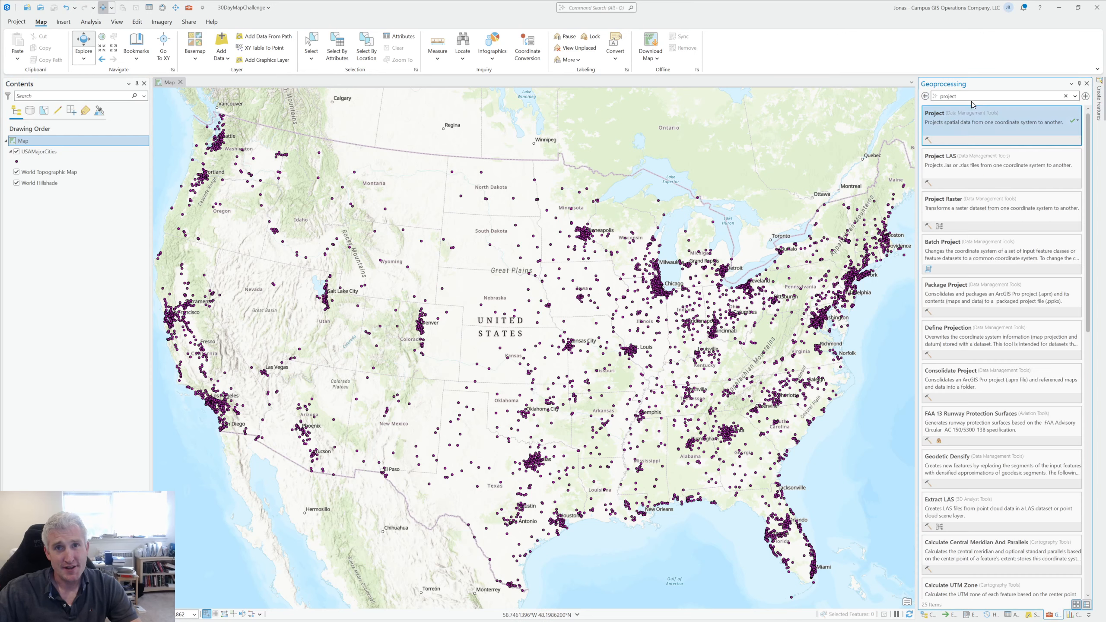
type("density")
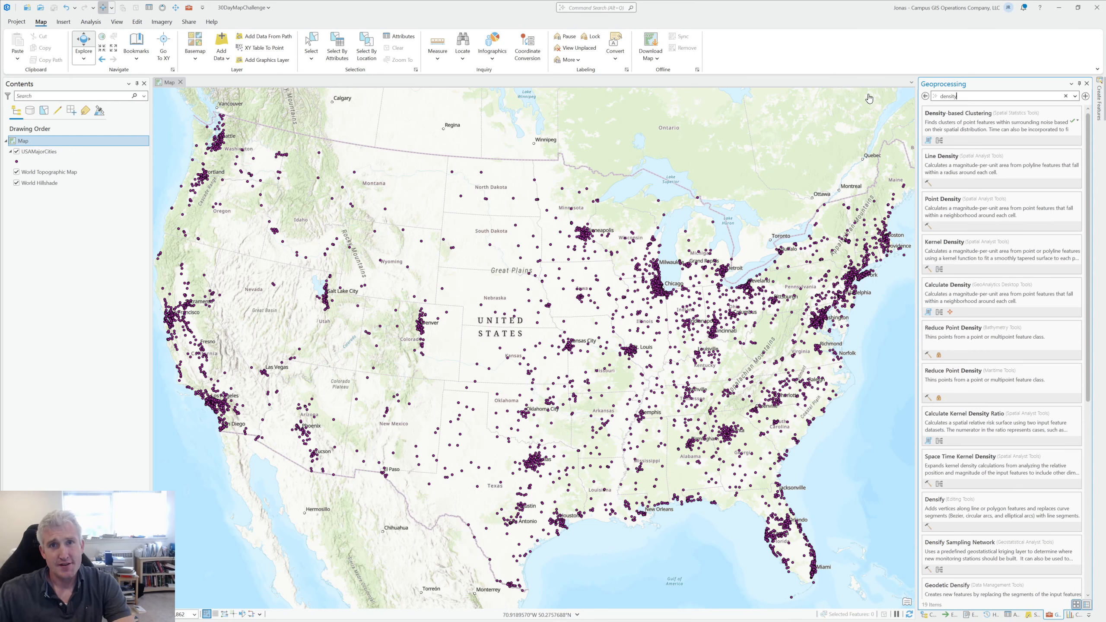
left_click(995, 133)
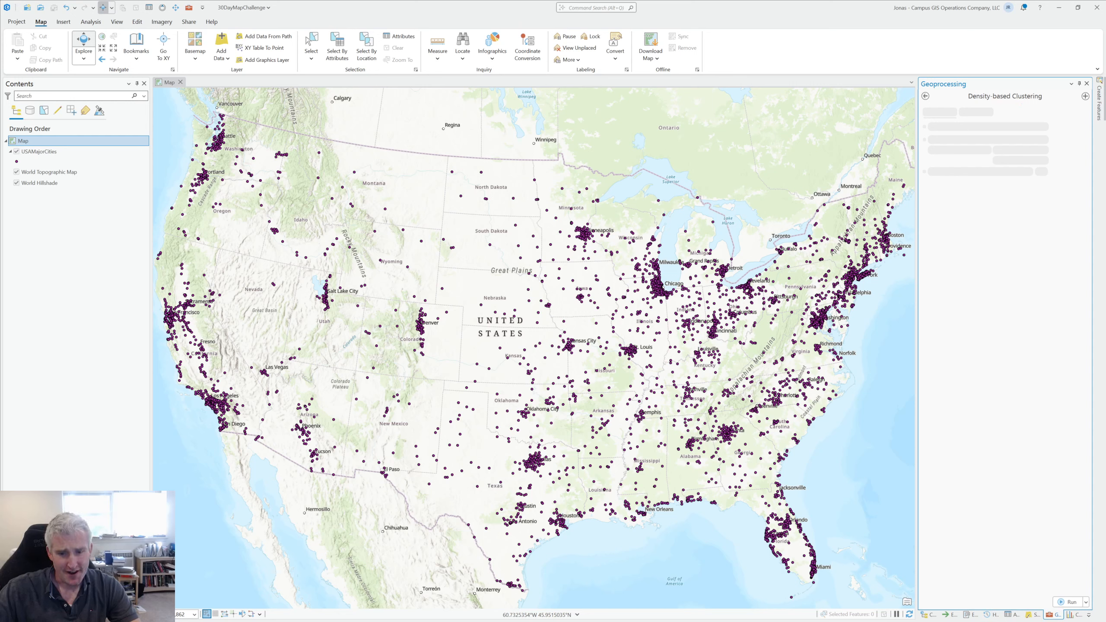
key("alt+Tab")
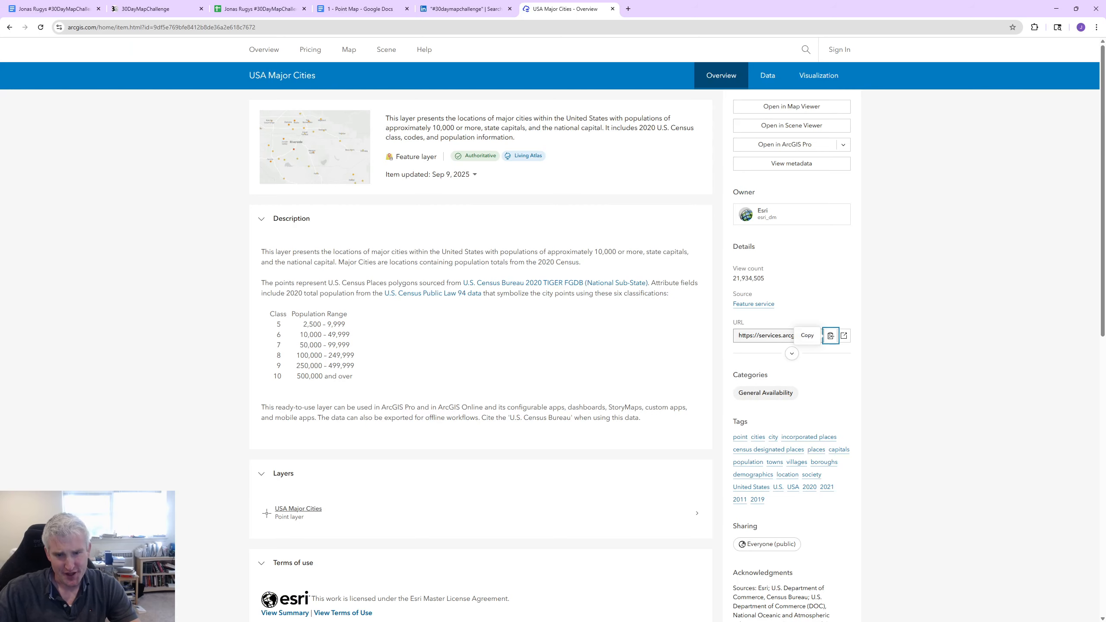
key("alt+Tab")
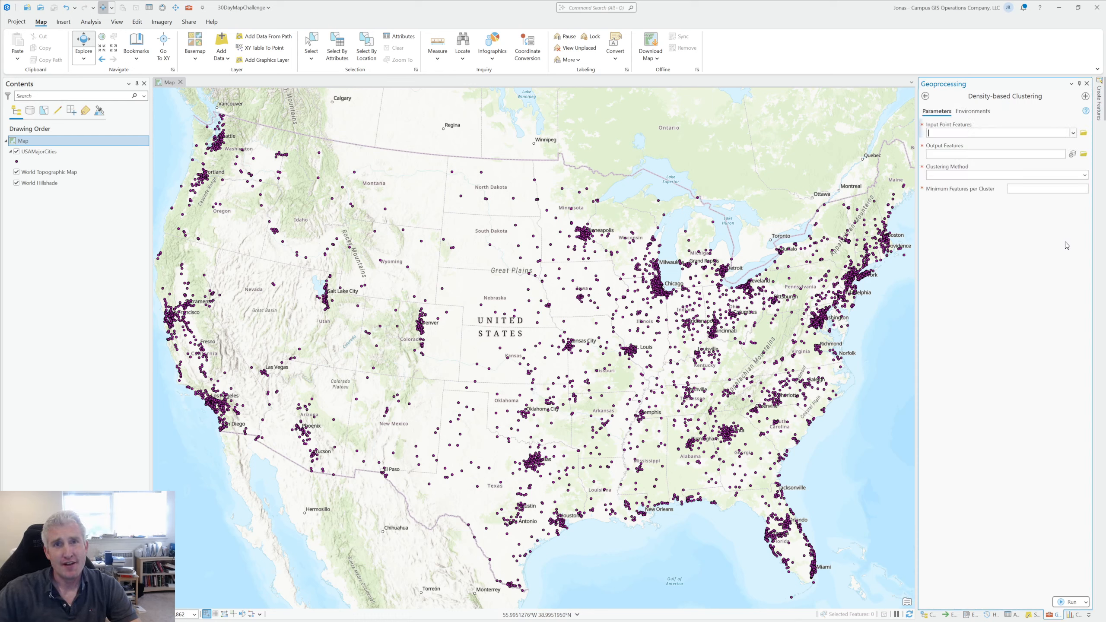
- Set the input points to USAMajorCities, the clustering method to Defined distance (DBSCAN) and the minimum features per cluster to 50
left_click(1073, 134)
left_click(1064, 144)
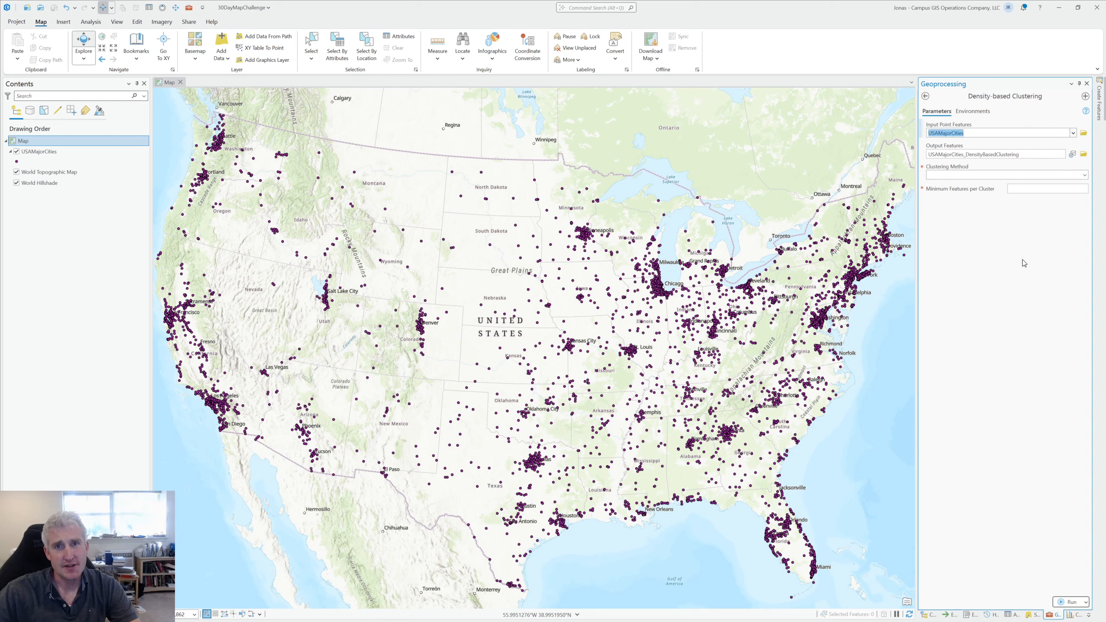
left_click(1084, 175)
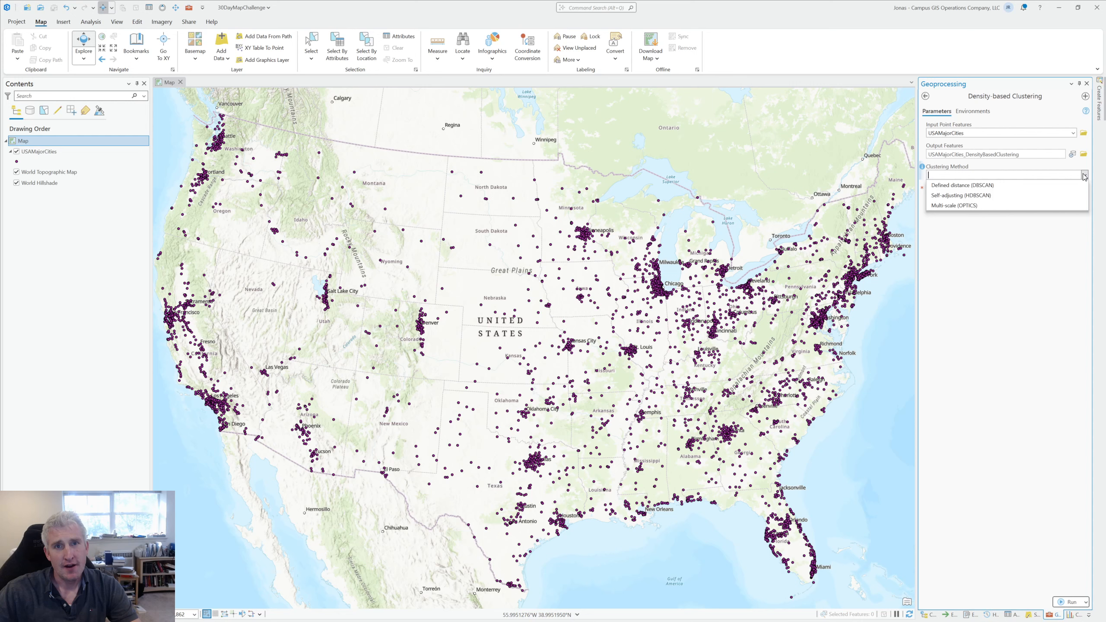
left_click(1067, 185)
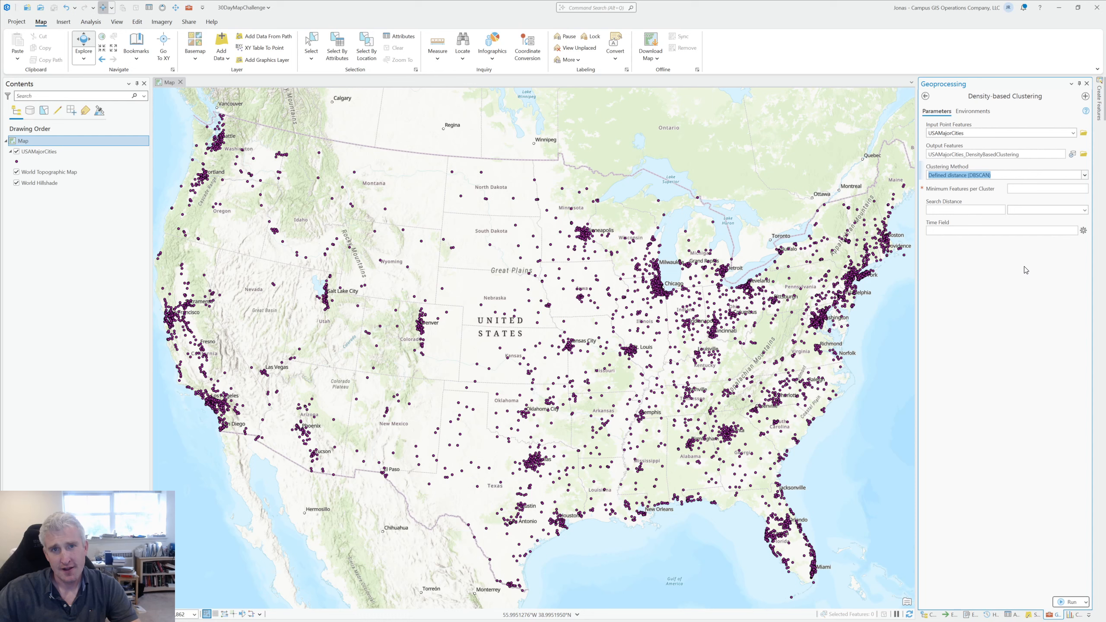
mouse_move(924, 170)
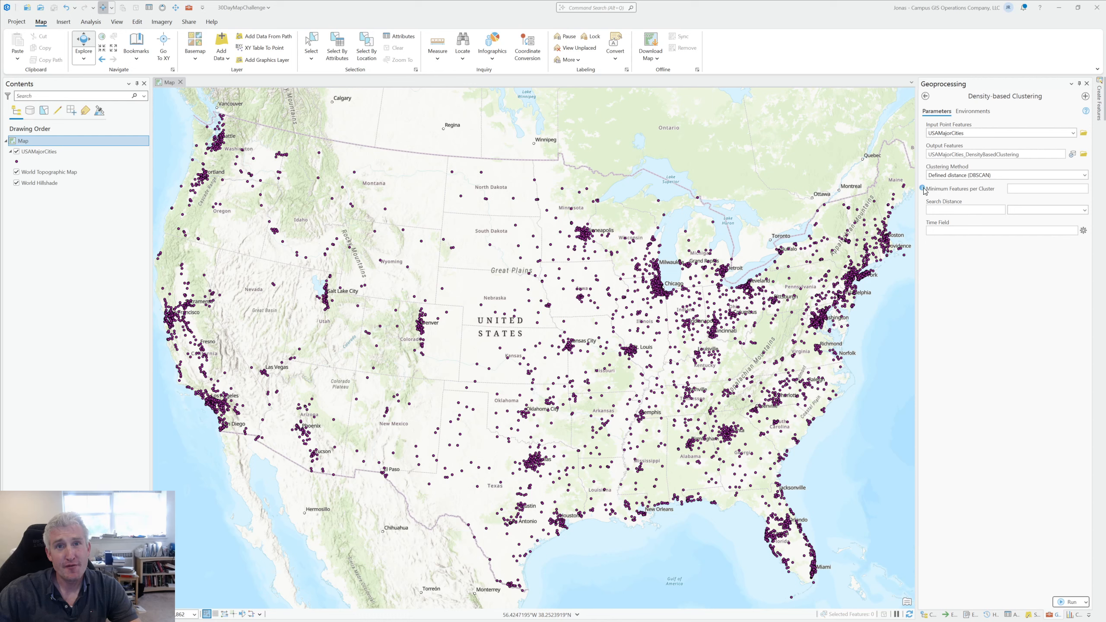
mouse_move(925, 190)
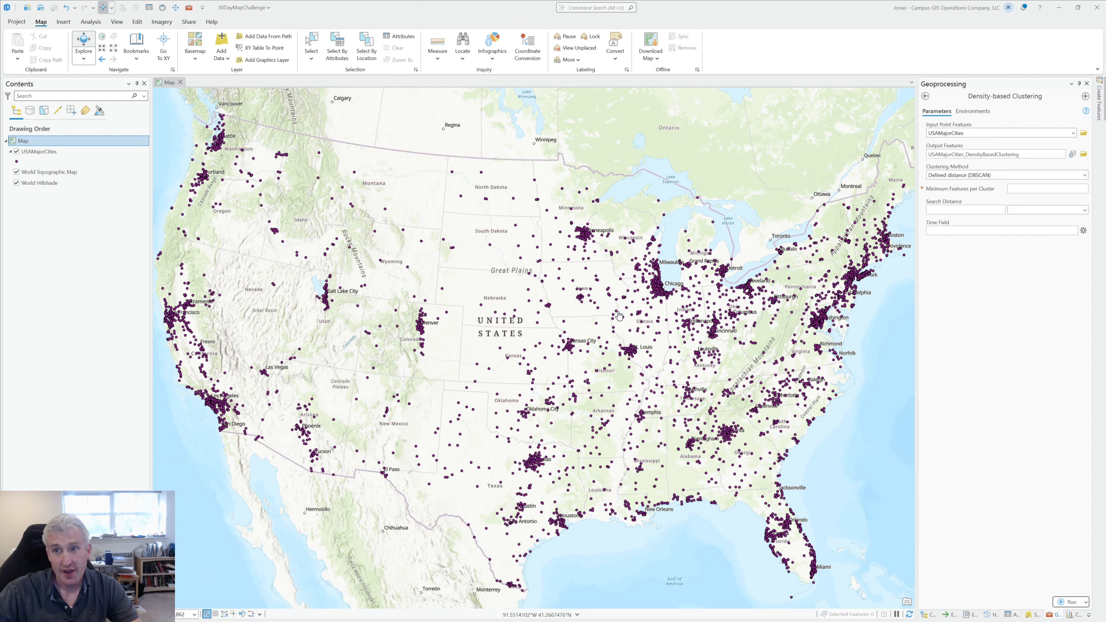
left_click(1055, 189)
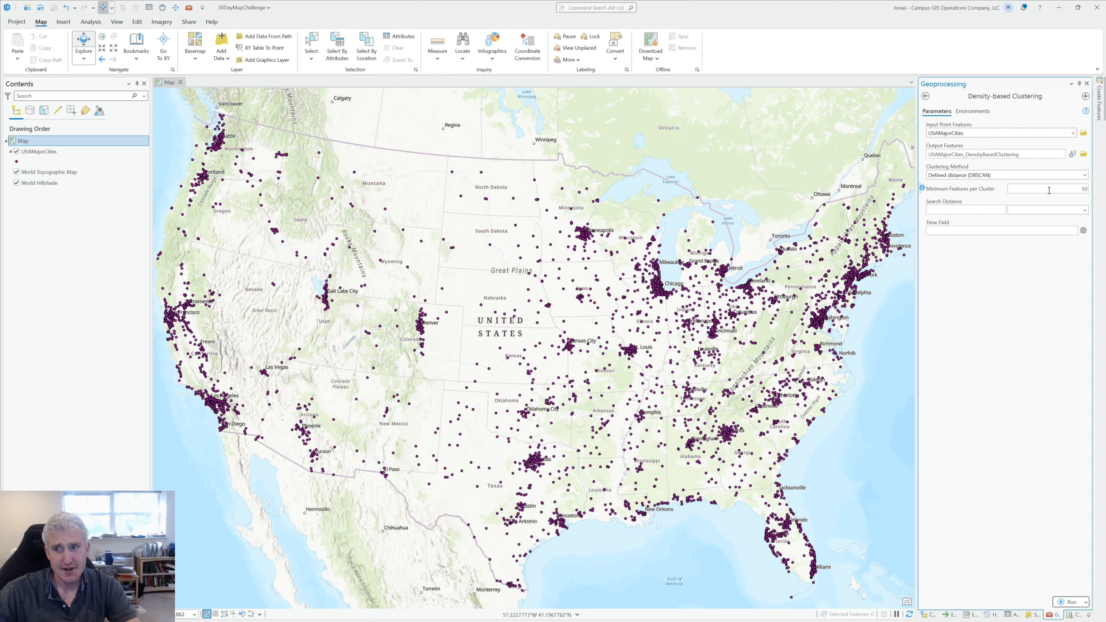
- Set the clustering search distance to 80 US Survey Miles
left_click(982, 209)
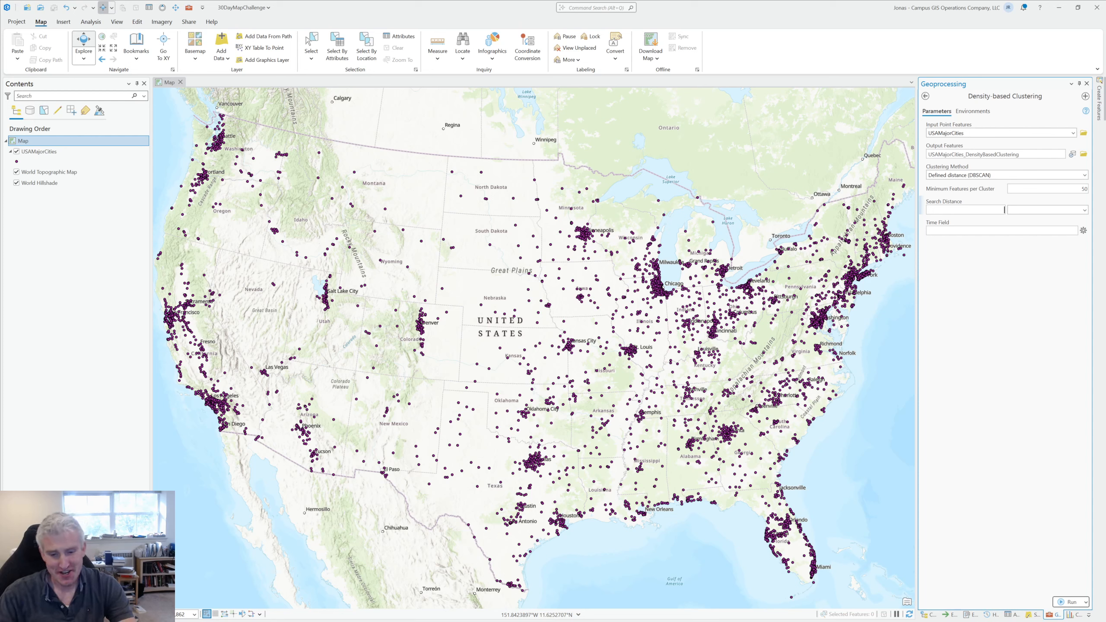
type("80")
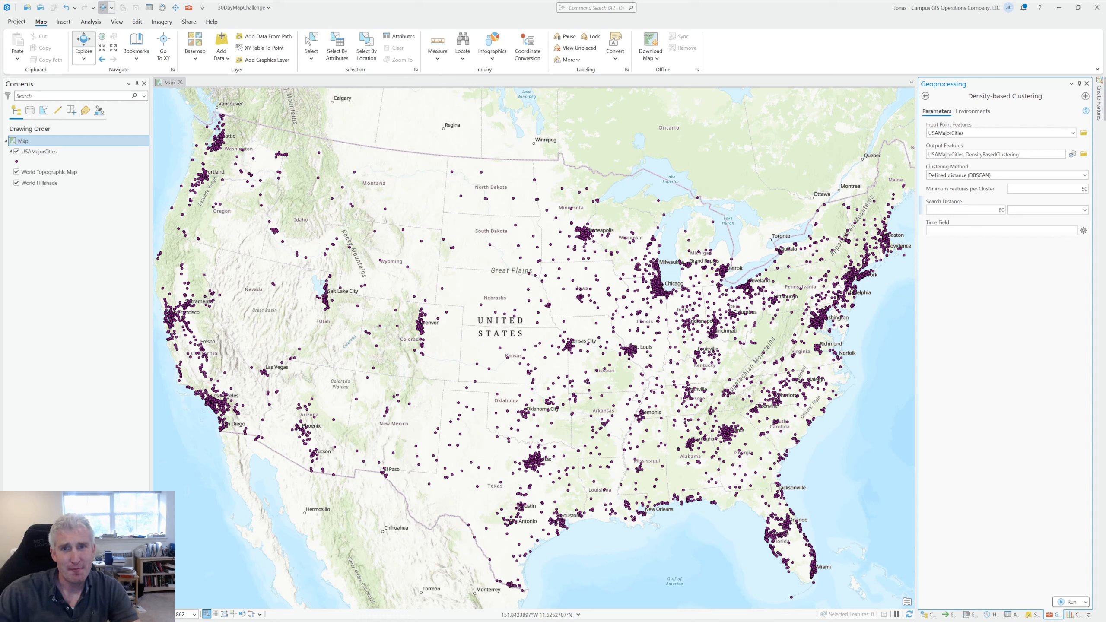
left_click(1083, 211)
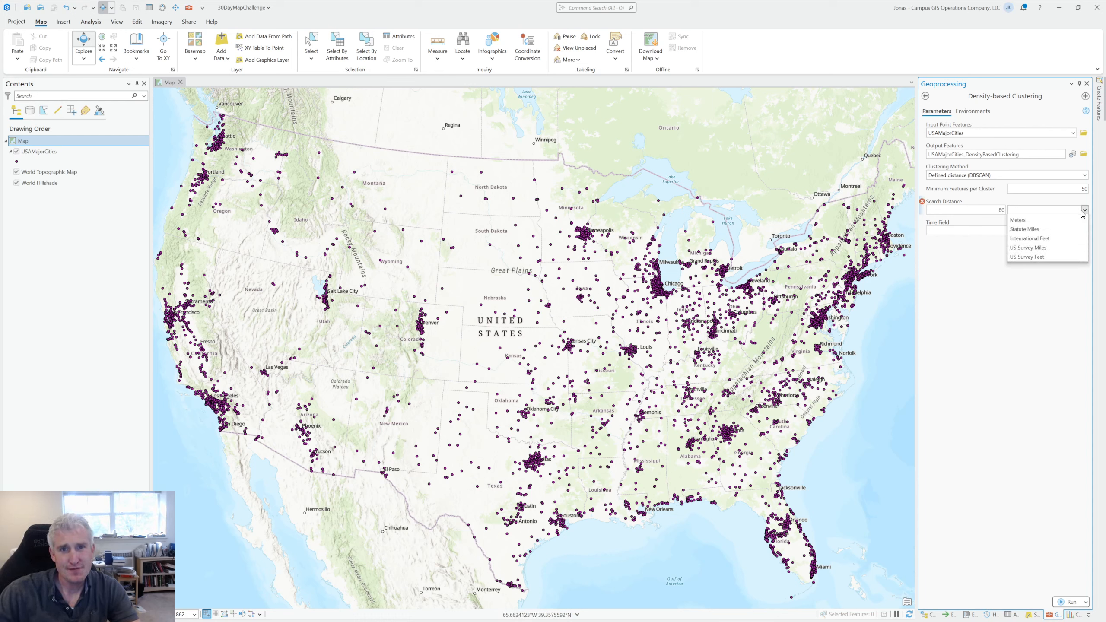
left_click(1061, 248)
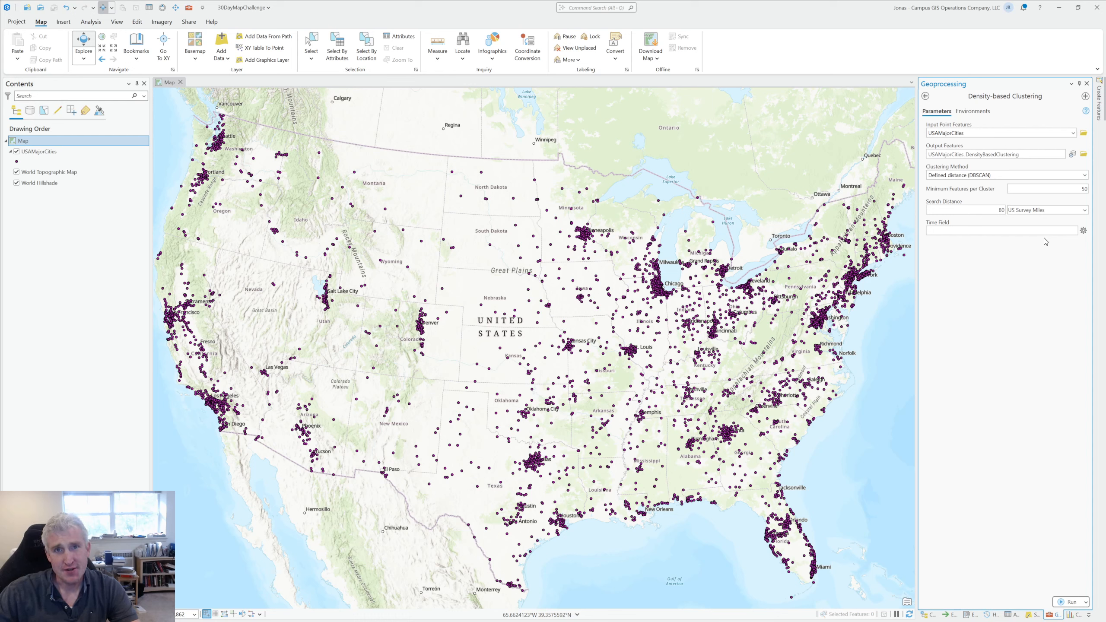
- Run the clustering with the output named USAMajorCities_DensityBasedClustering_50_80 and hide the USAMajorCities layer
left_click(1041, 154)
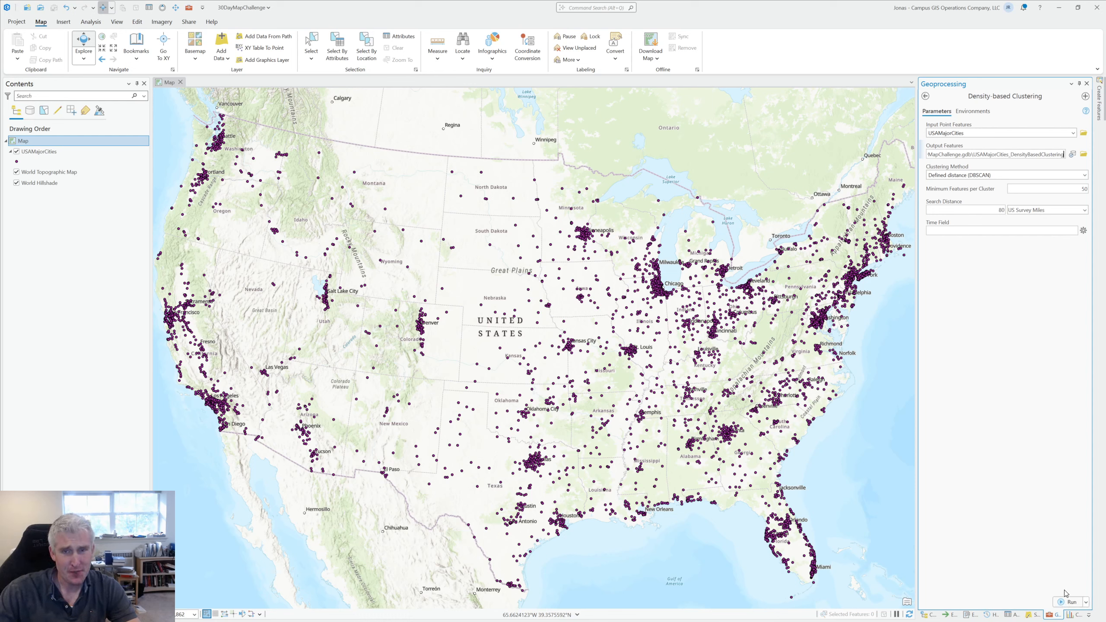
type("_")
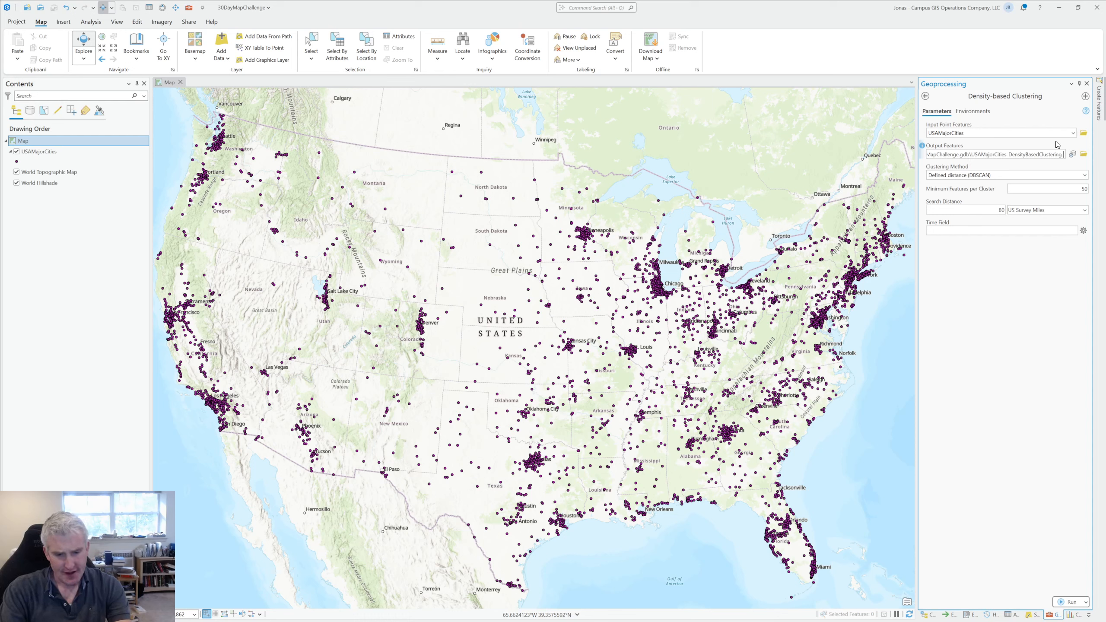
type("50_80")
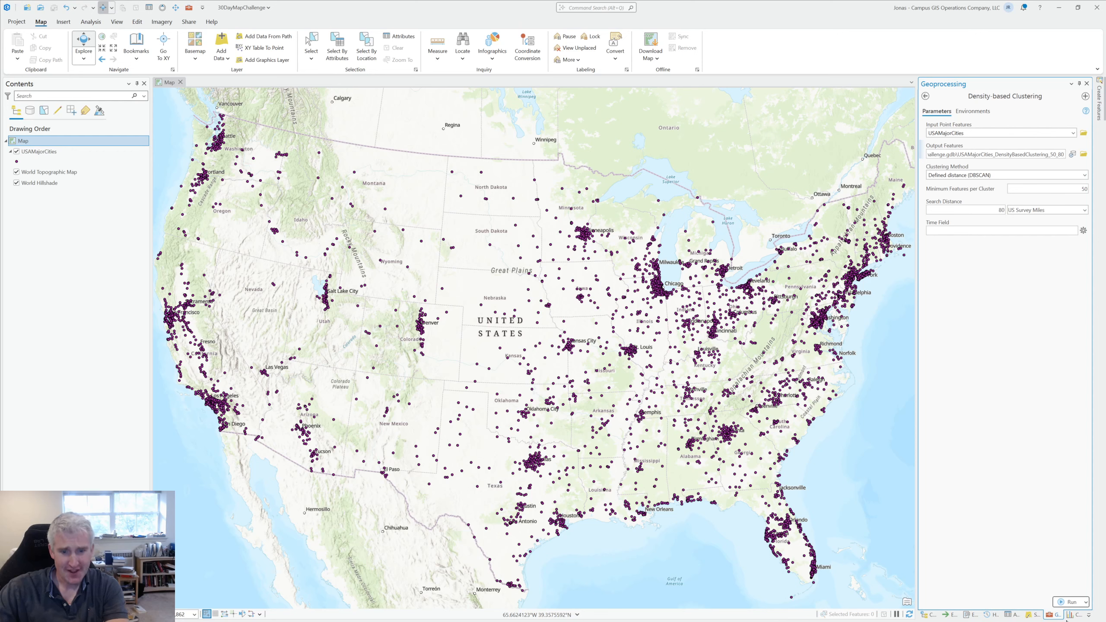
left_click(1063, 605)
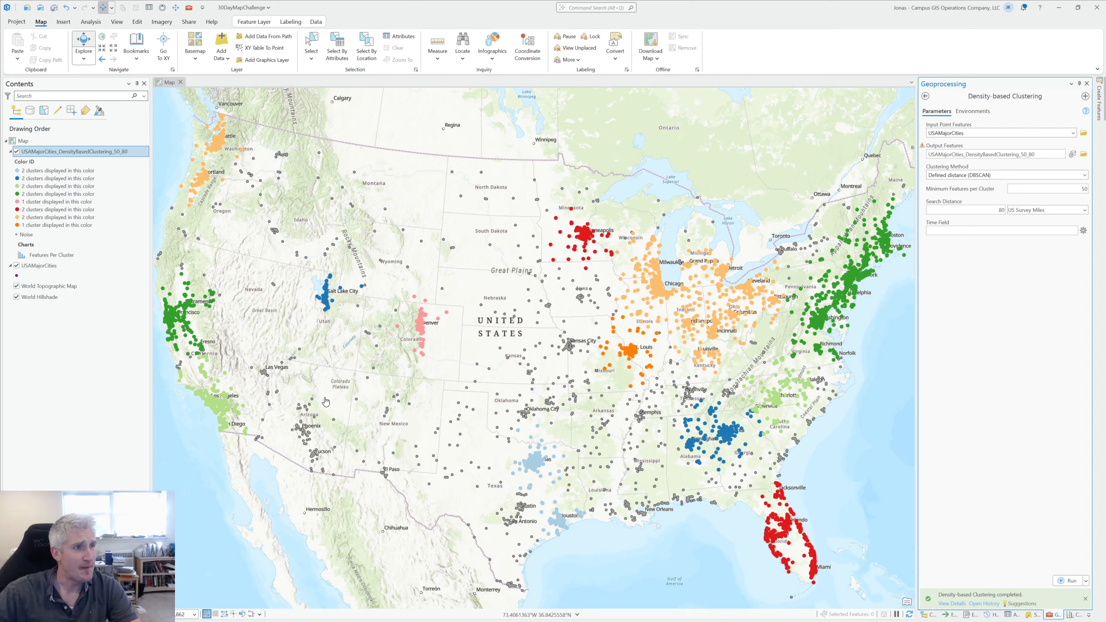
left_click(16, 265)
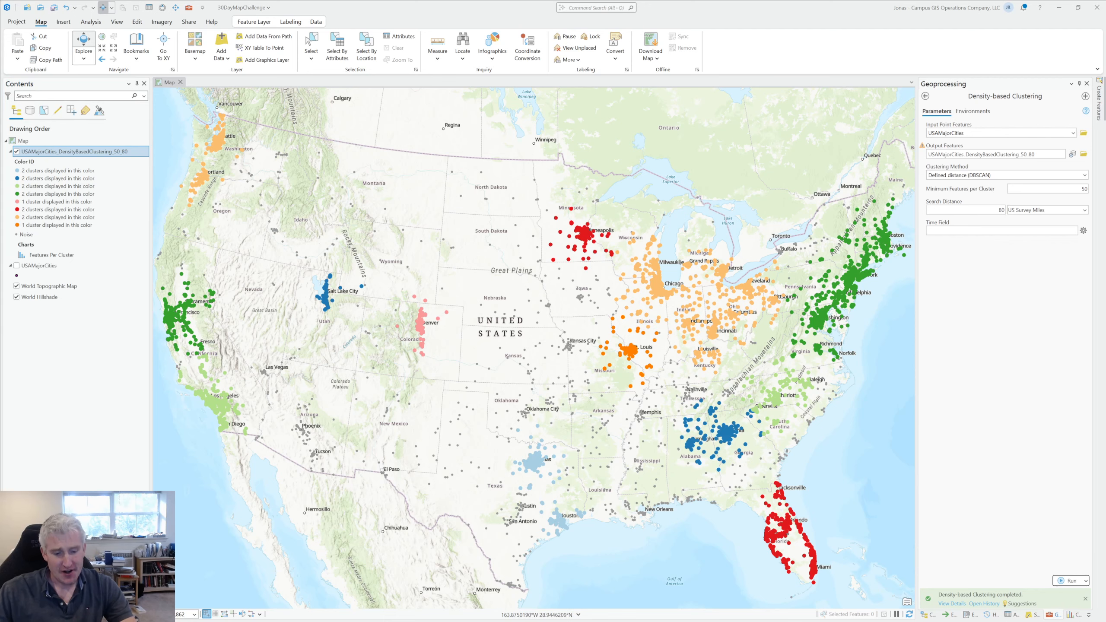
- Switch to the "1 - Point Map" Google Docs document and compare its clustering screenshots for different minimum features and search distances
key("super+shift+Left")
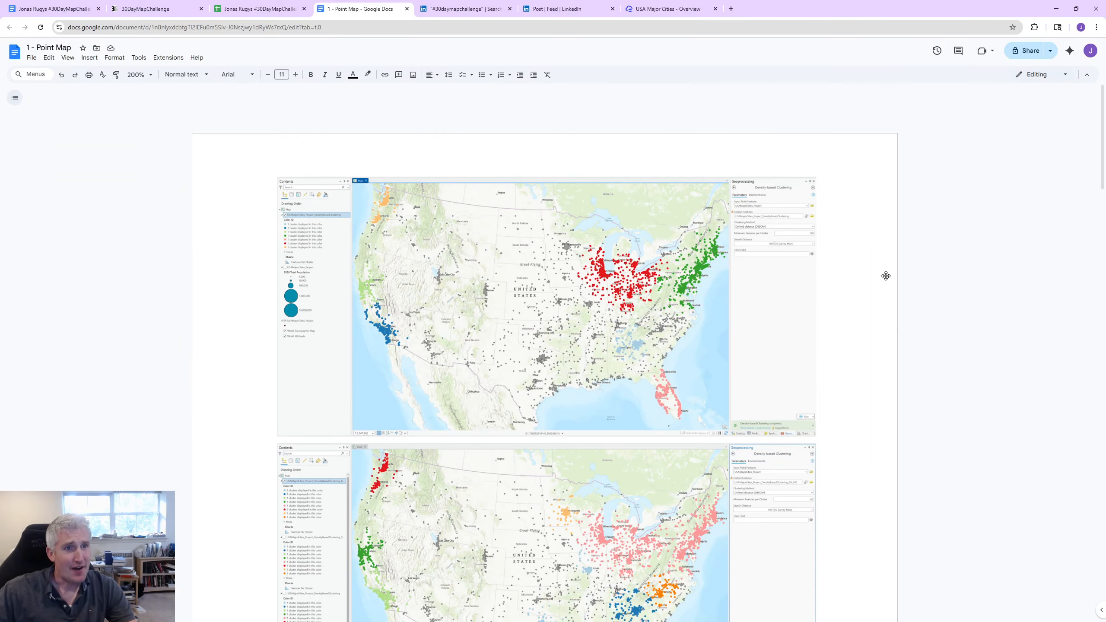
key("ctrl+plus")
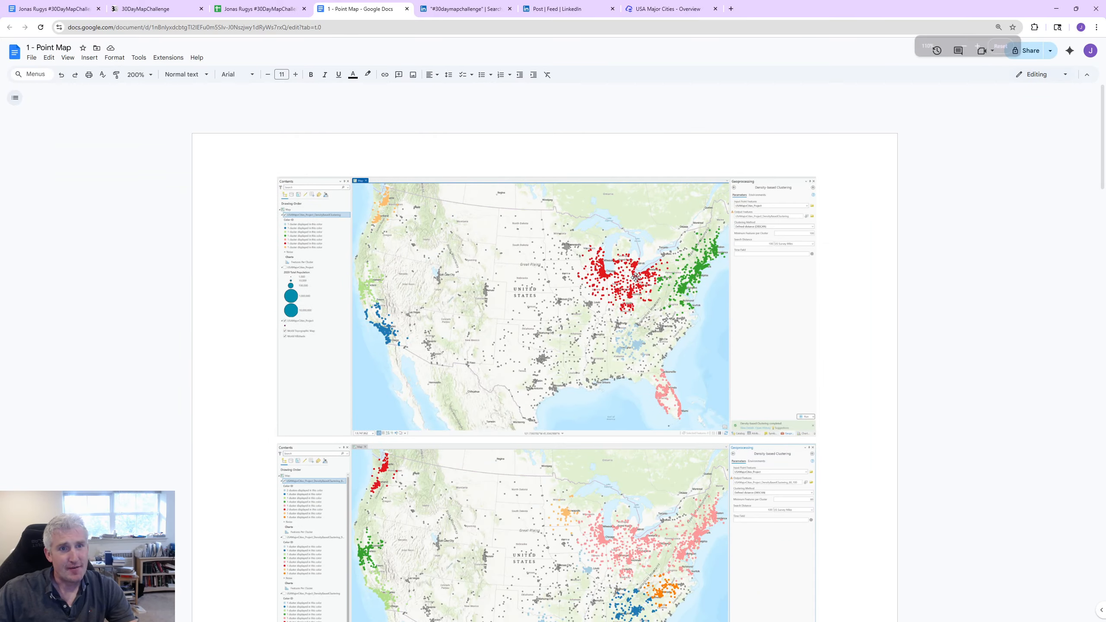
key("ctrl+plus")
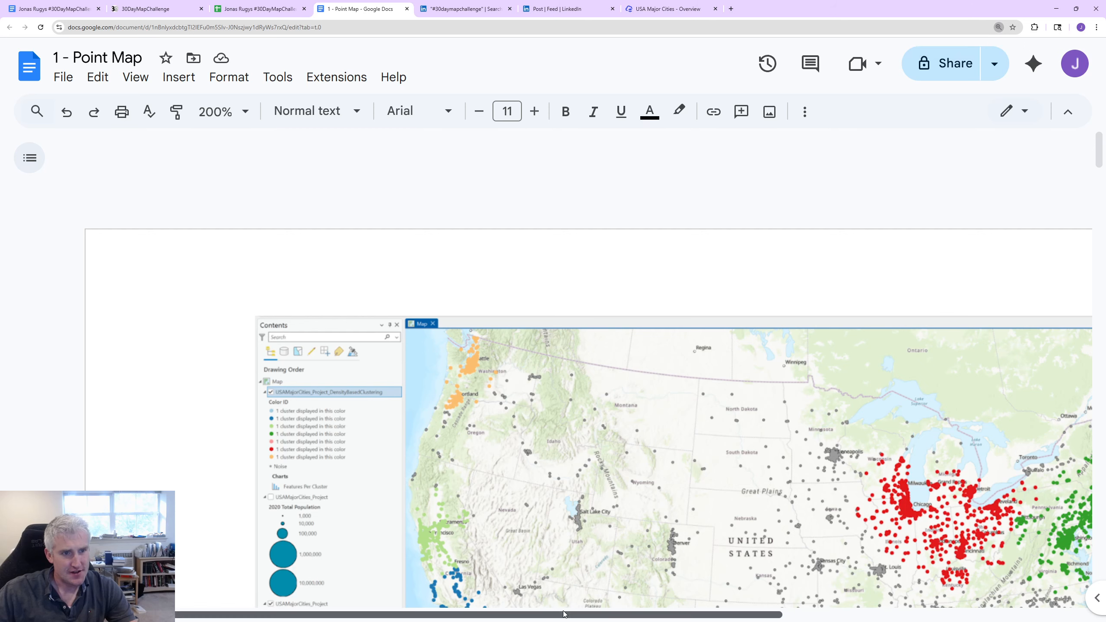
left_click_drag(565, 615, 721, 615)
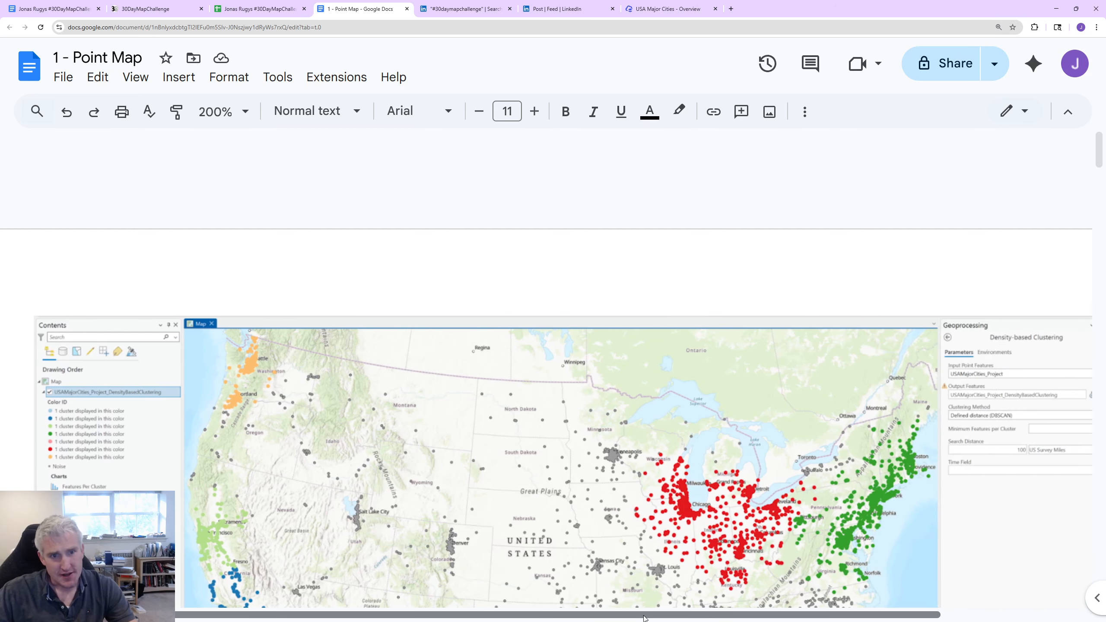
left_click_drag(645, 614, 677, 616)
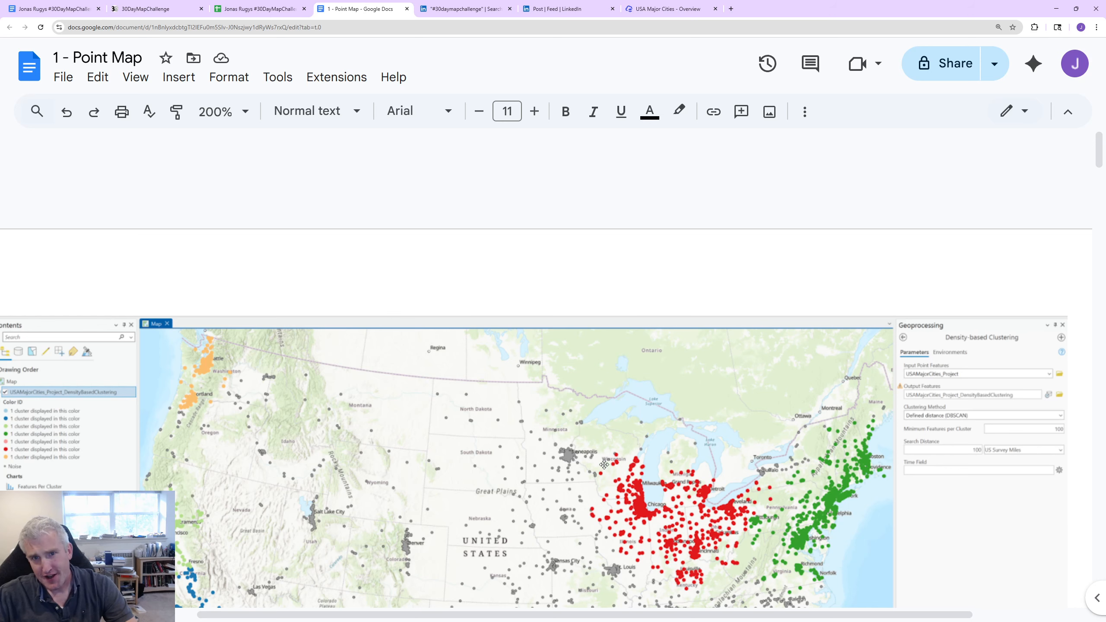
scroll(604, 464, "down", 3)
scroll(604, 464, "down", 1)
scroll(604, 464, "down", 1)
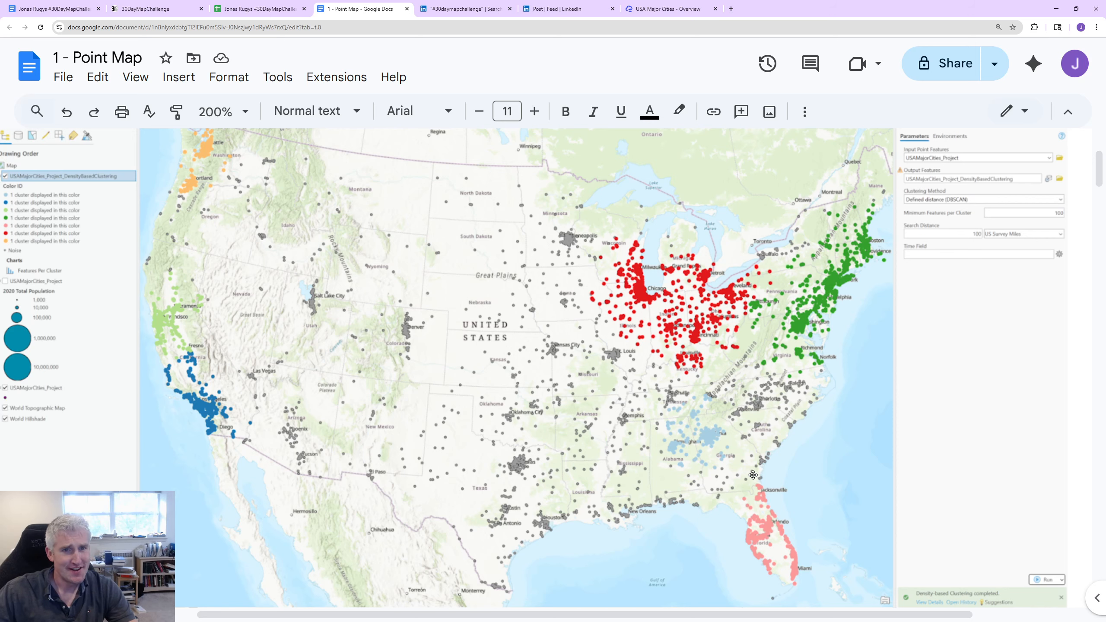
scroll(753, 474, "down", 8)
scroll(754, 475, "down", 4)
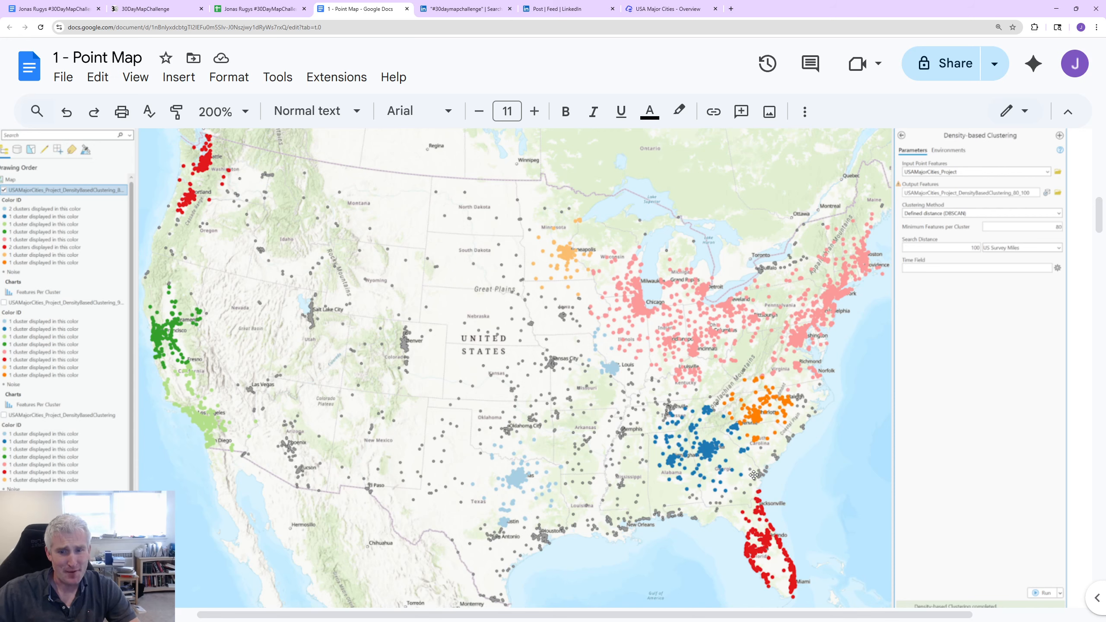
scroll(753, 474, "down", 9)
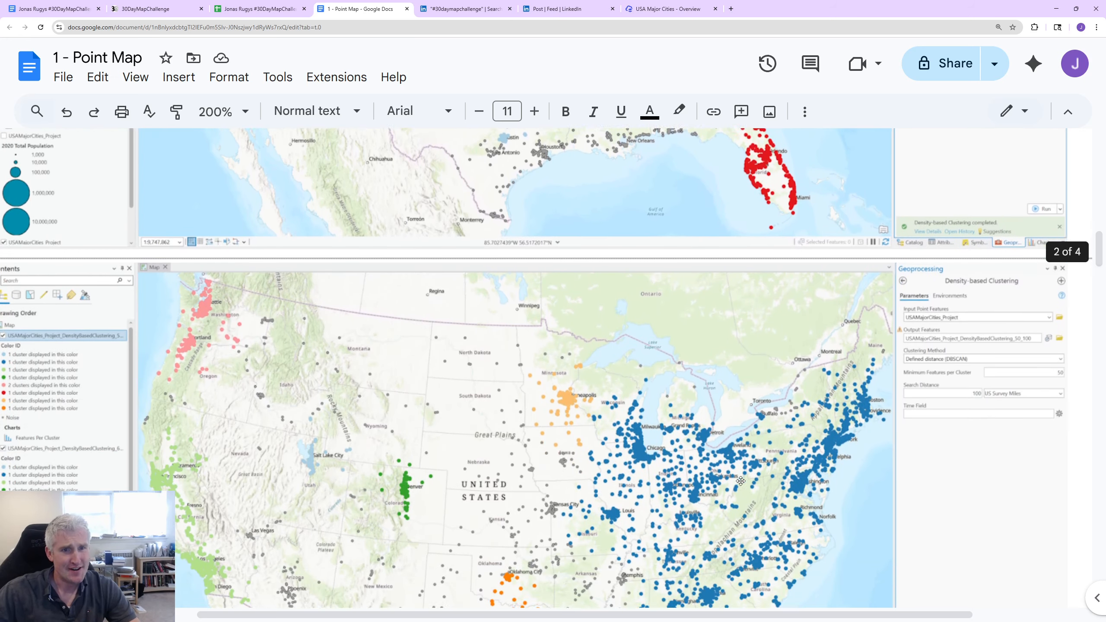
scroll(741, 480, "down", 4)
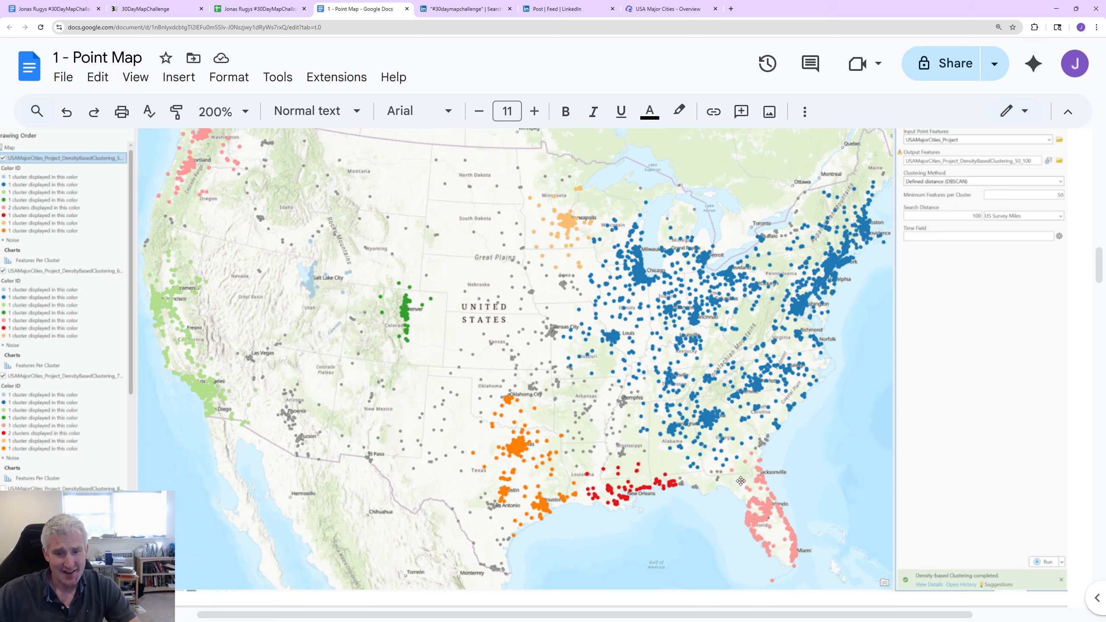
scroll(435, 426, "down", 10)
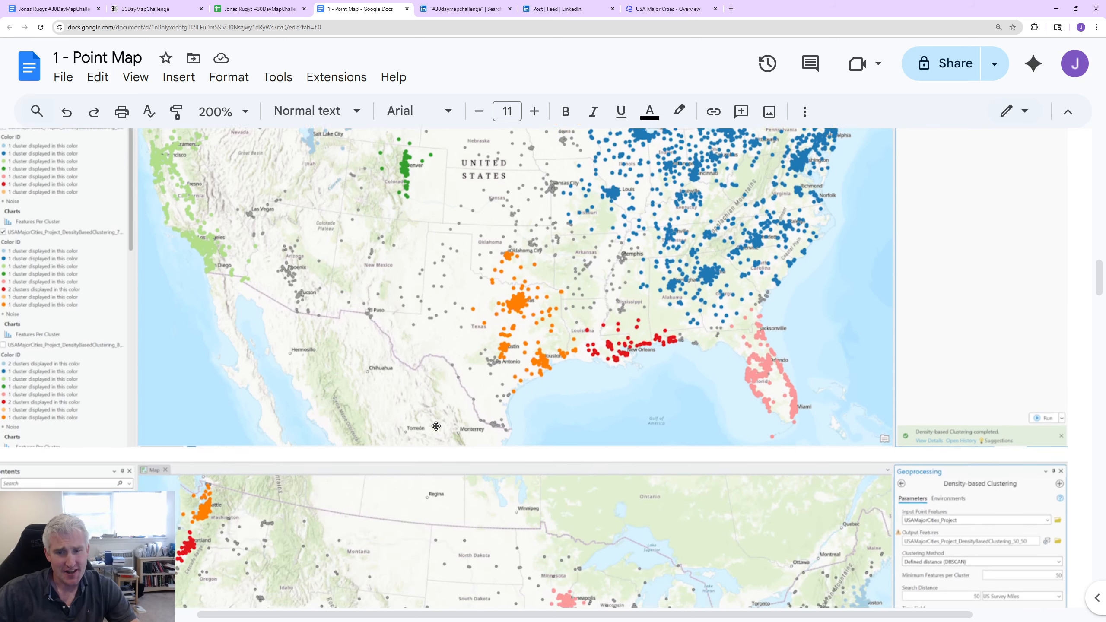
scroll(467, 417, "down", 1)
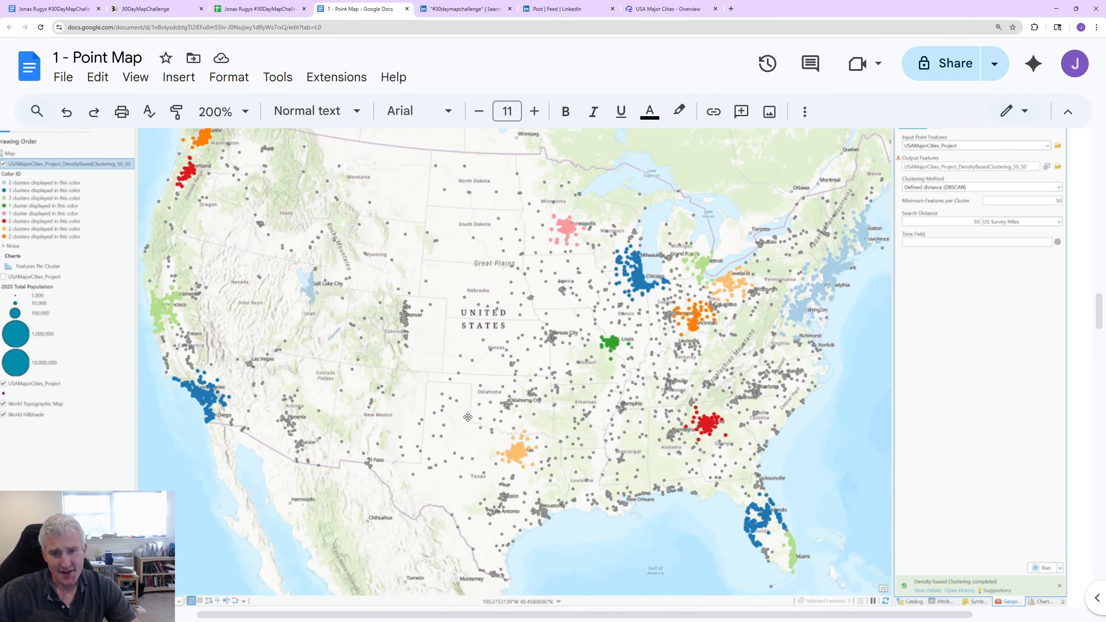
scroll(467, 416, "down", 10)
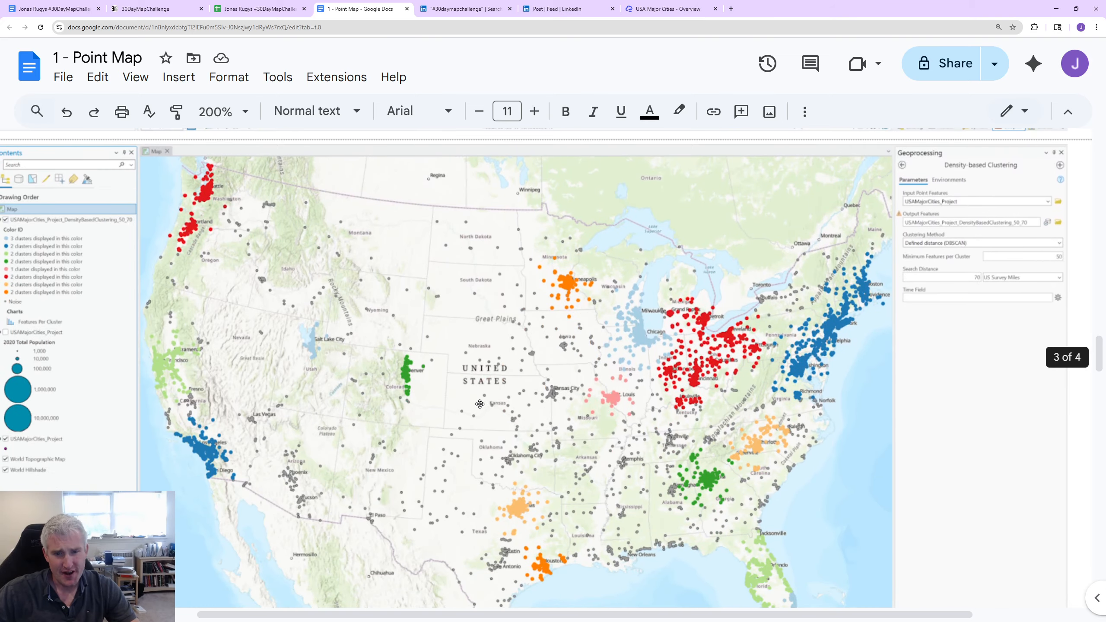
scroll(479, 405, "down", 8)
scroll(483, 405, "up", 10)
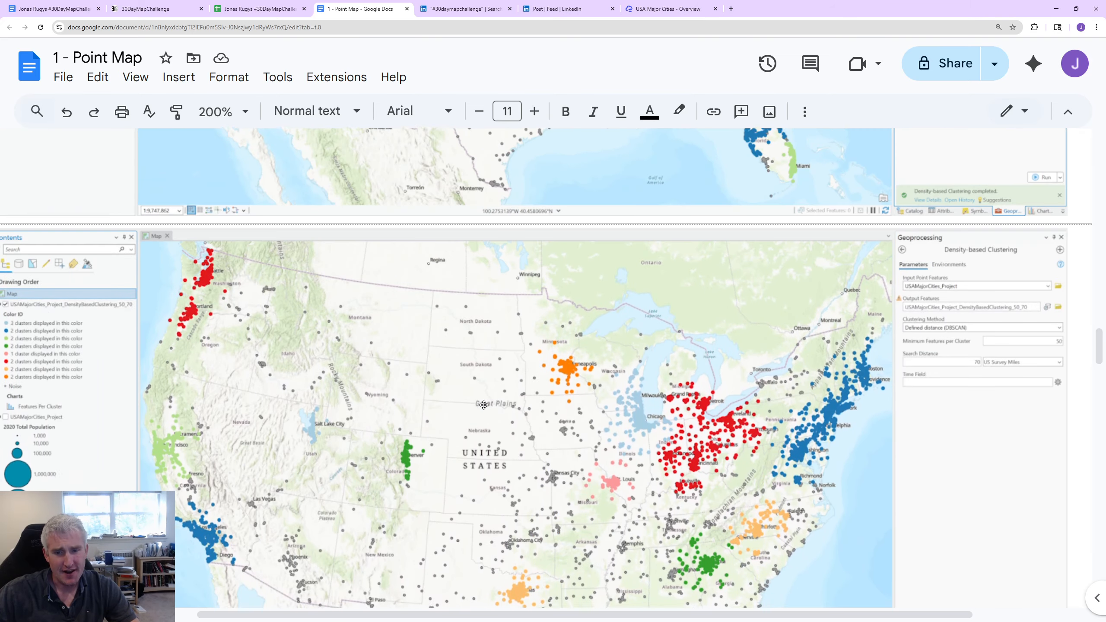
- Return to ArcGIS Pro, open the attribute table of the 50_80 clustering layer and examine its Color ID, Cluster ID and Source ID columns
key("alt+Tab")
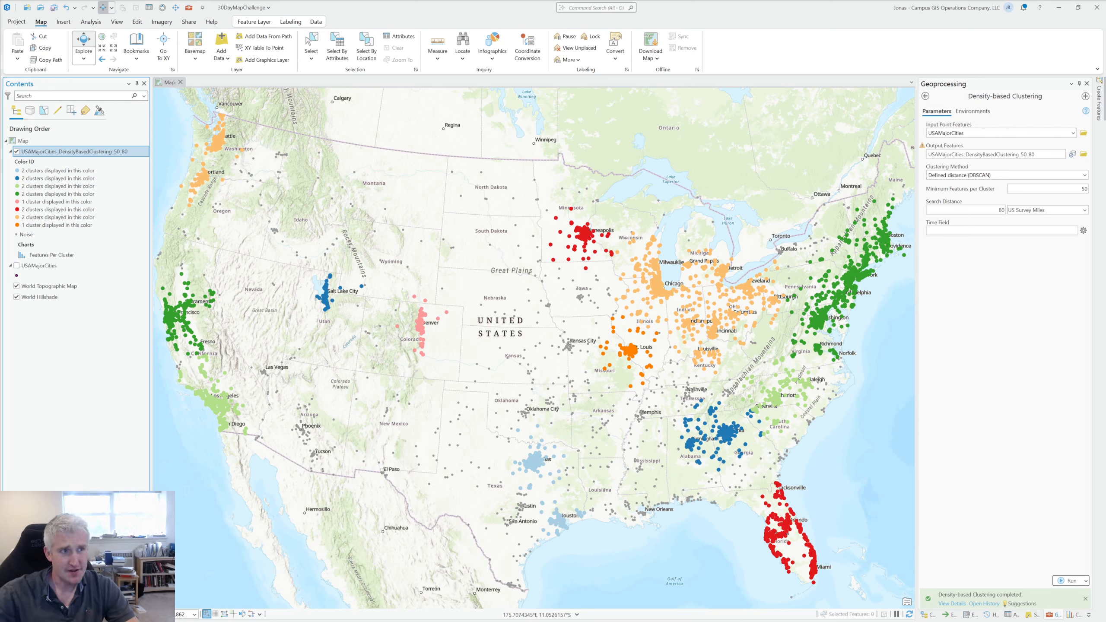
right_click(138, 154)
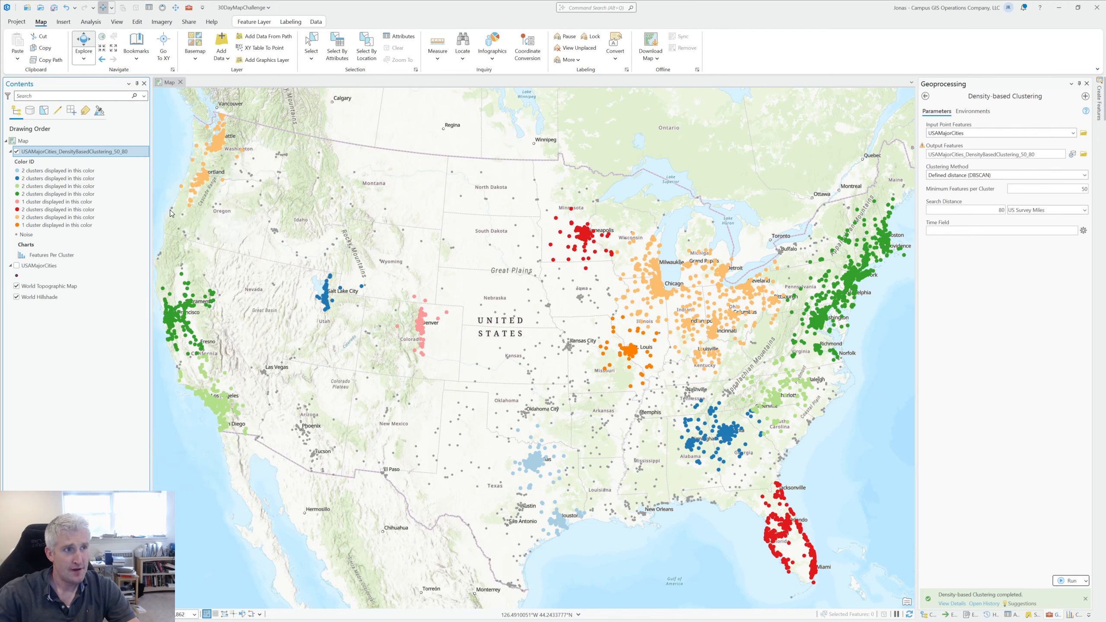
left_click(163, 209)
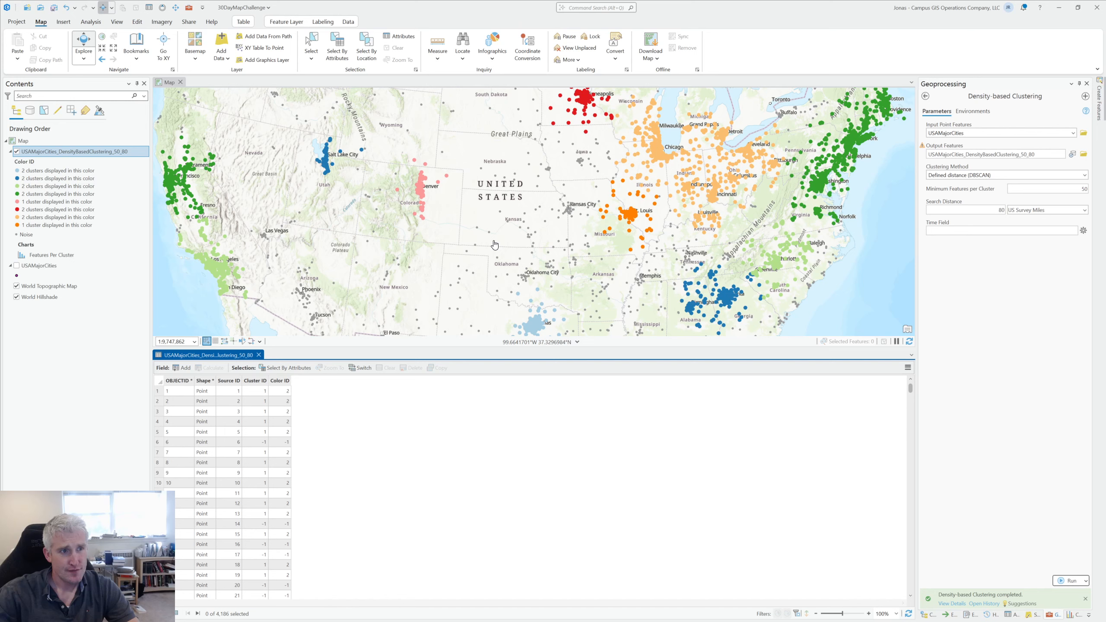
left_click(445, 431)
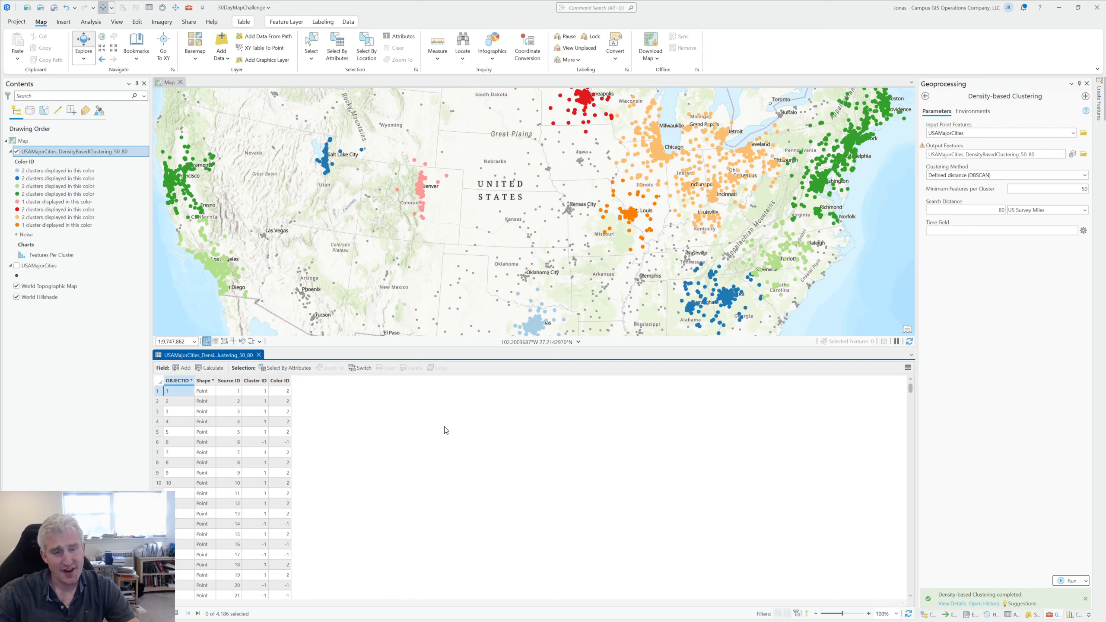
left_click(279, 380)
left_click(263, 381)
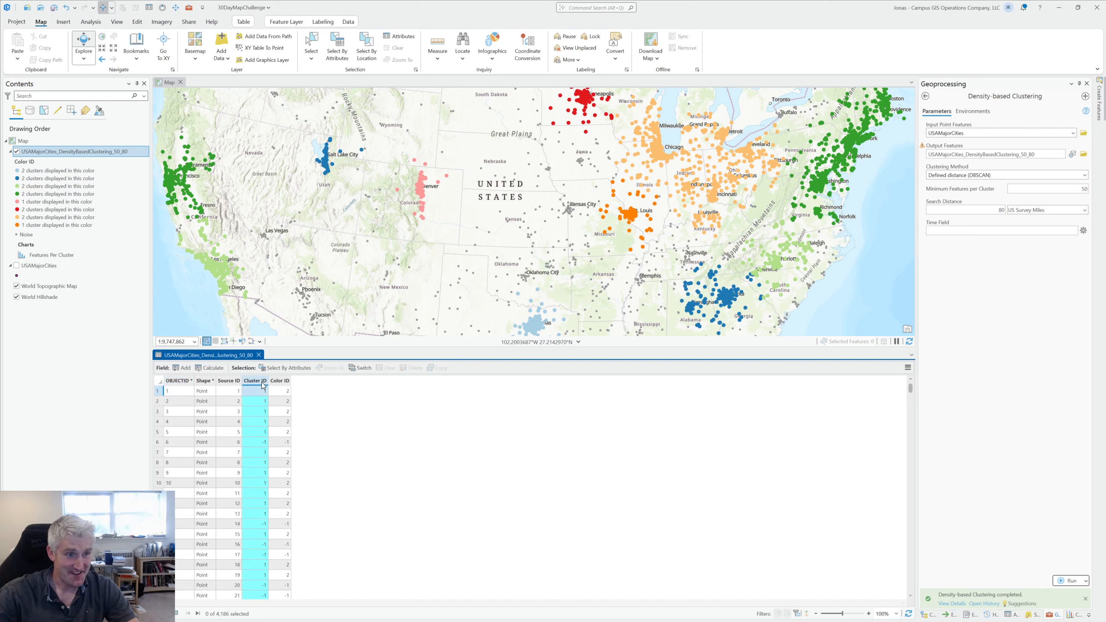
left_click(229, 381)
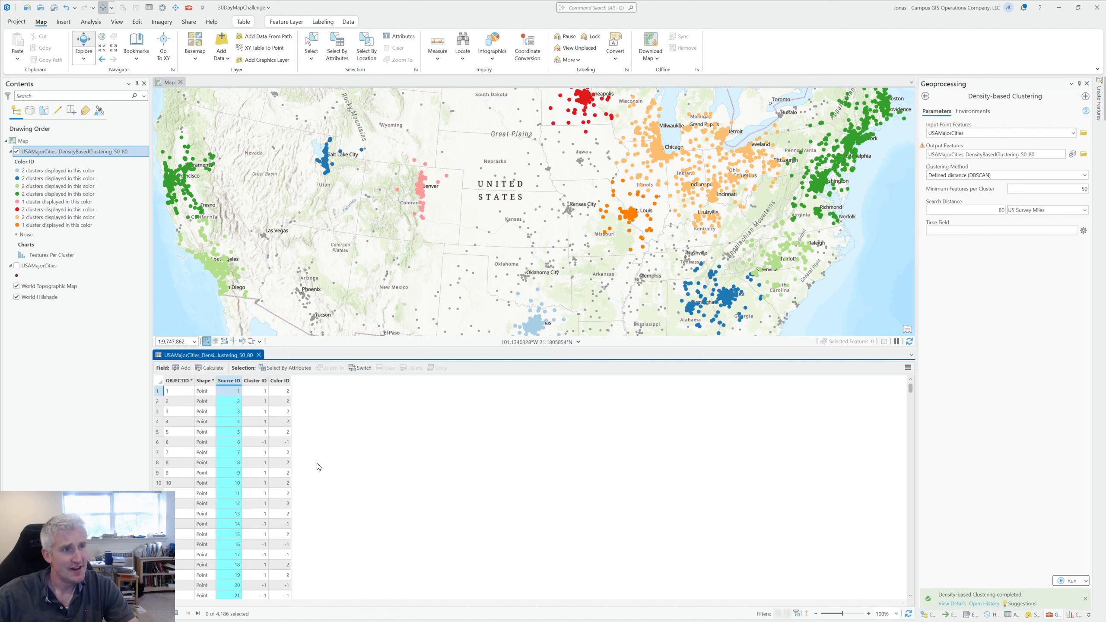
- Add a Text field called Name to the 50_80 clustering layer, save the field changes and close the attribute table
left_click(183, 368)
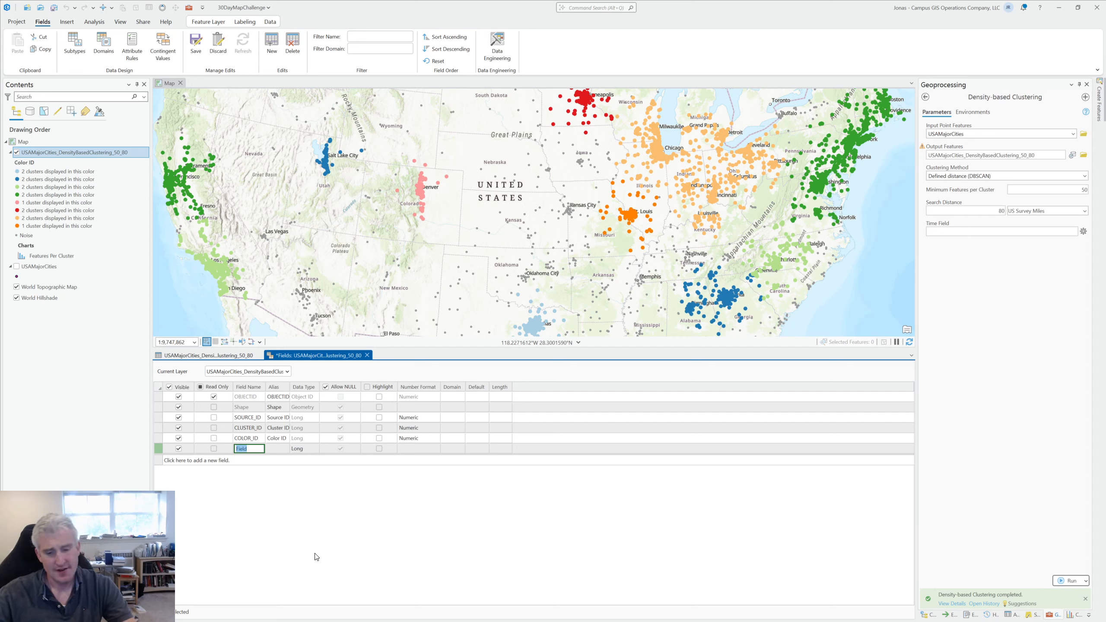
type("Name")
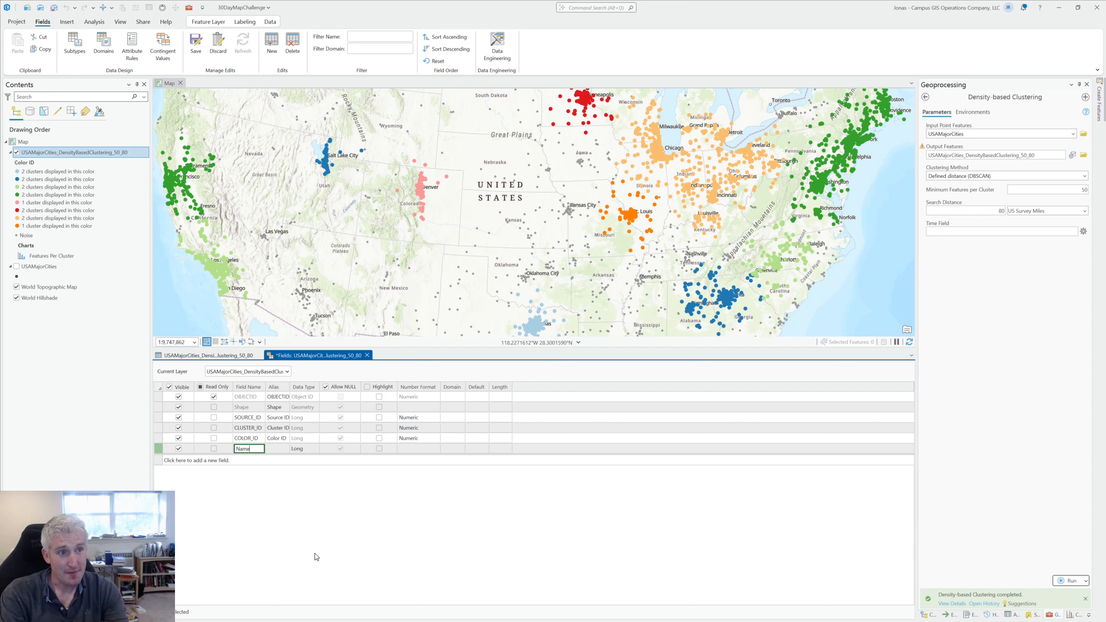
left_click(309, 451)
left_click(310, 453)
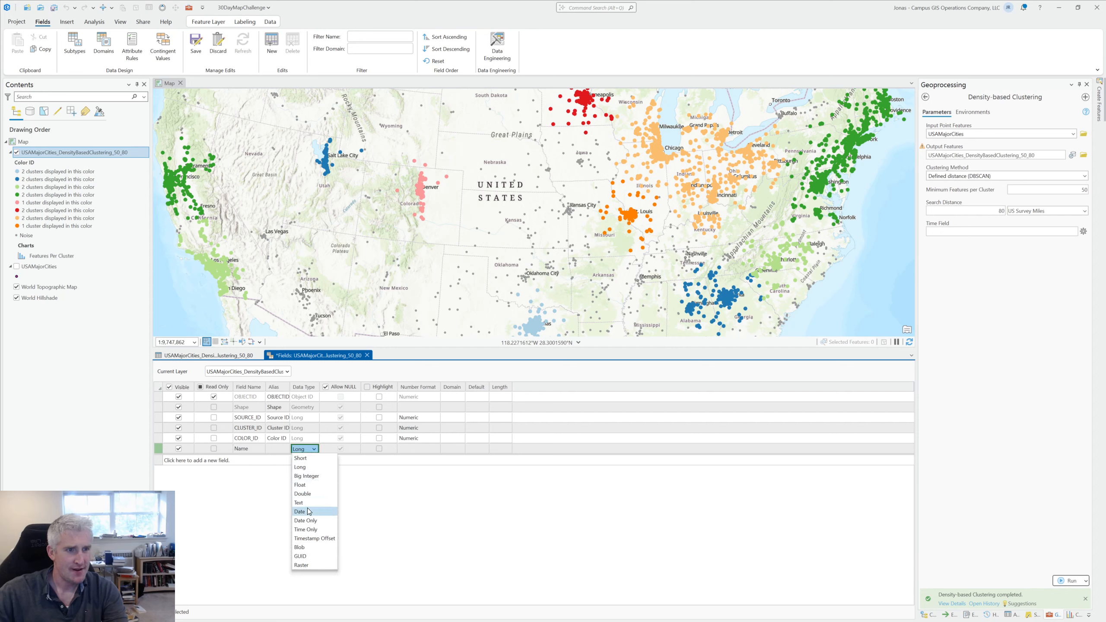
left_click(310, 502)
left_click(195, 42)
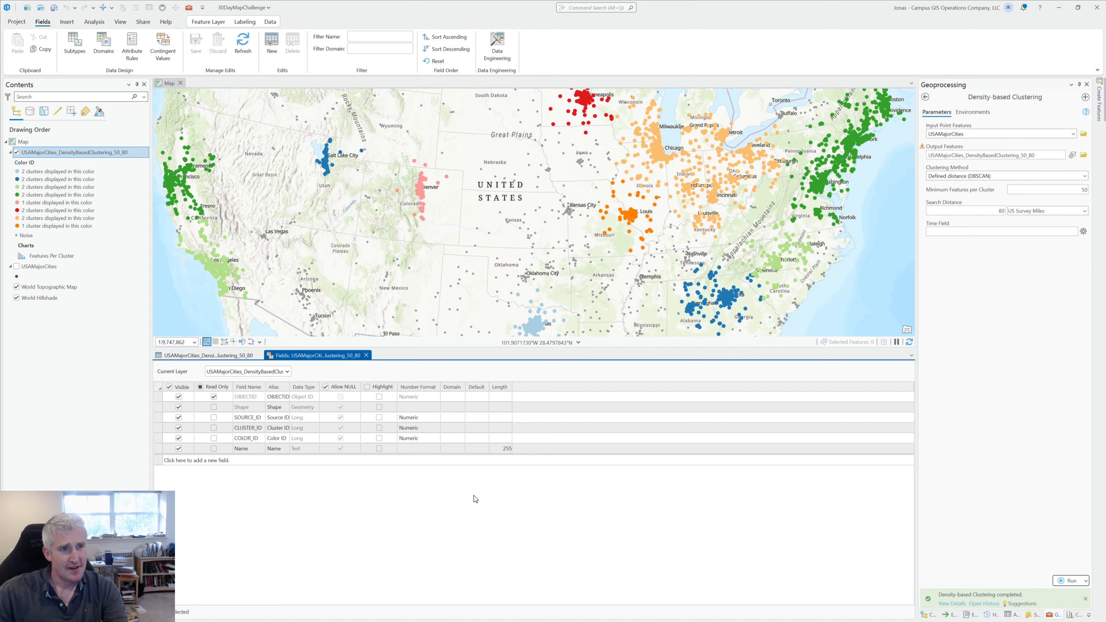
left_click(366, 355)
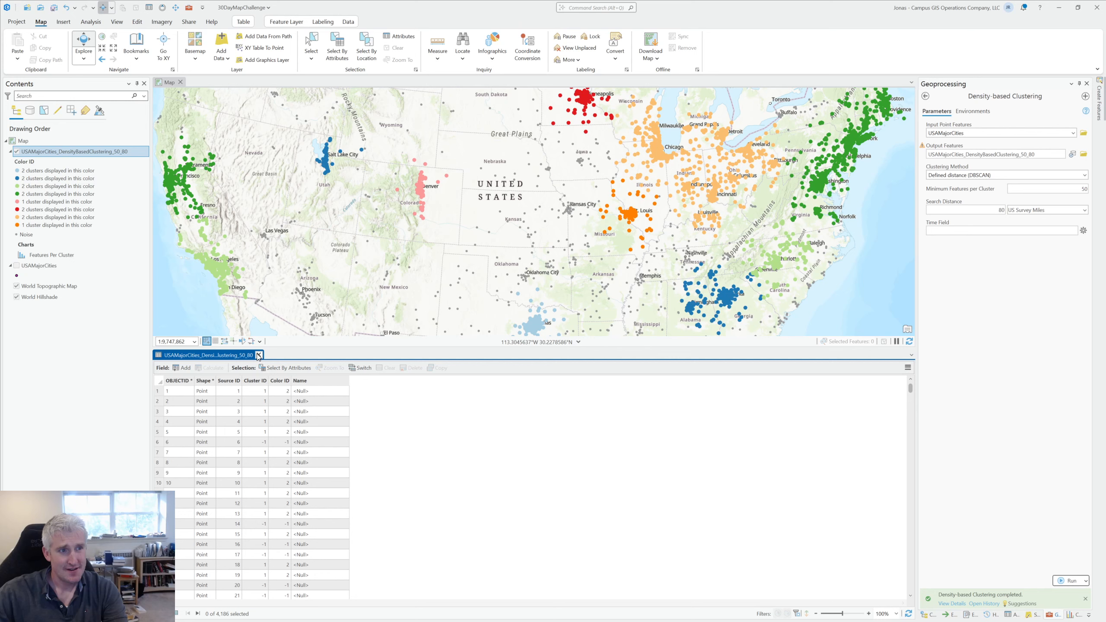
left_click(254, 380)
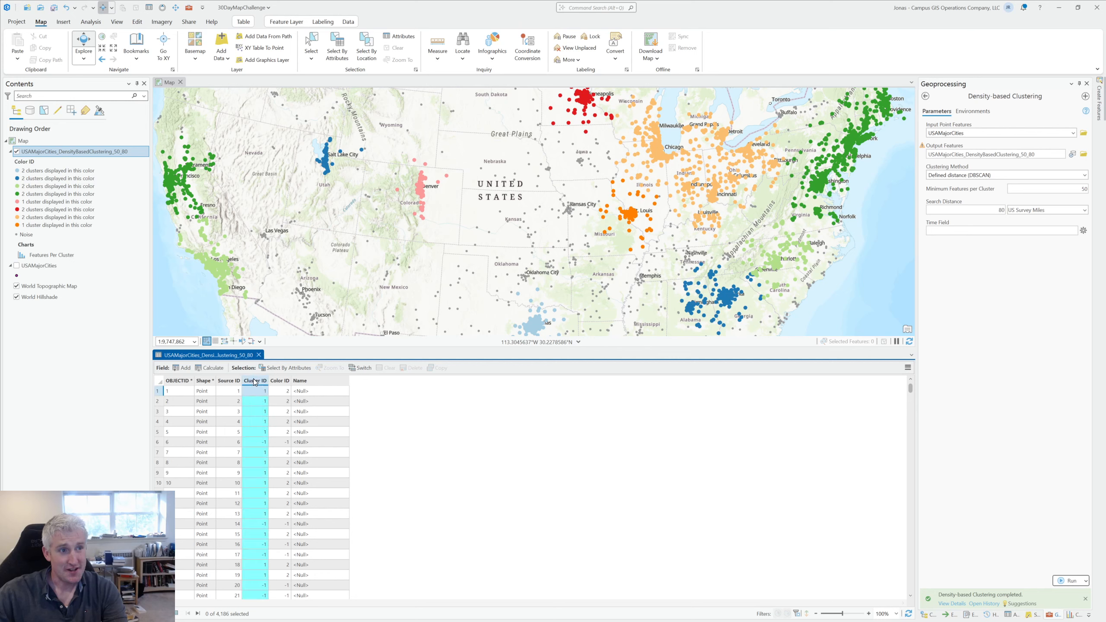
left_click(259, 356)
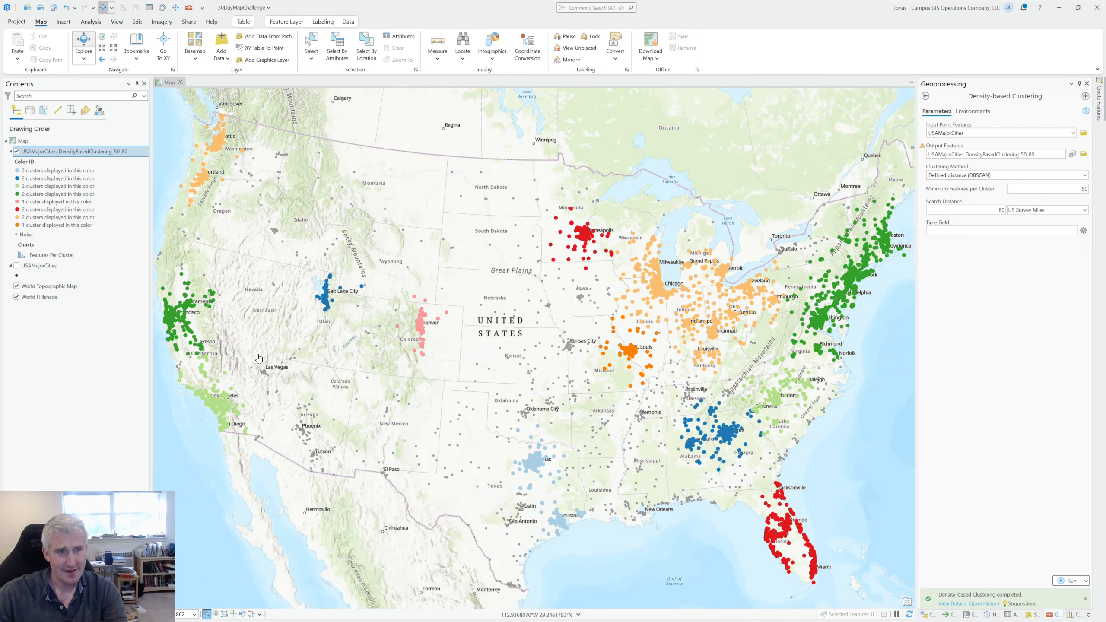
- Display the USAMajorCities layer in place of the 50_80 clustering layer and open the USAMajorCities attribute table
left_click_drag(528, 376, 532, 392)
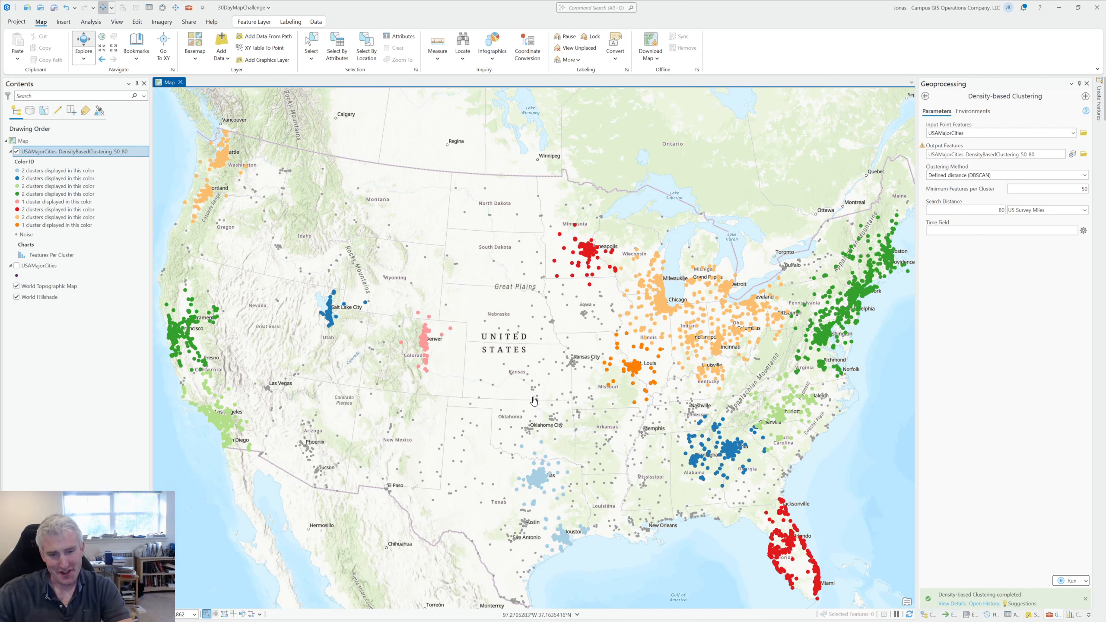
left_click(17, 265)
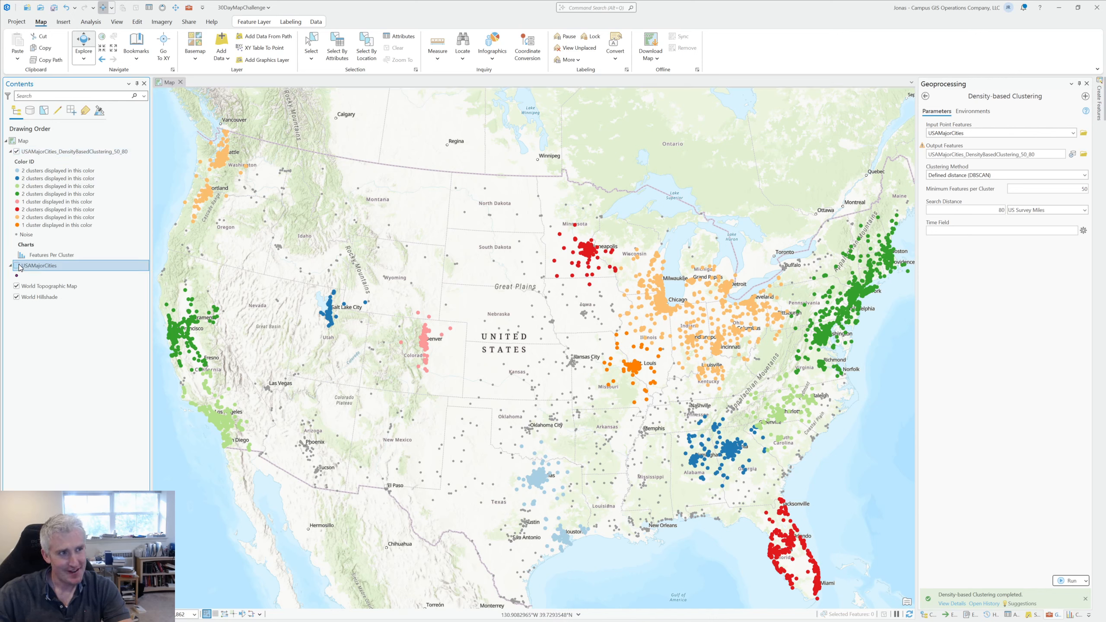
right_click(56, 266)
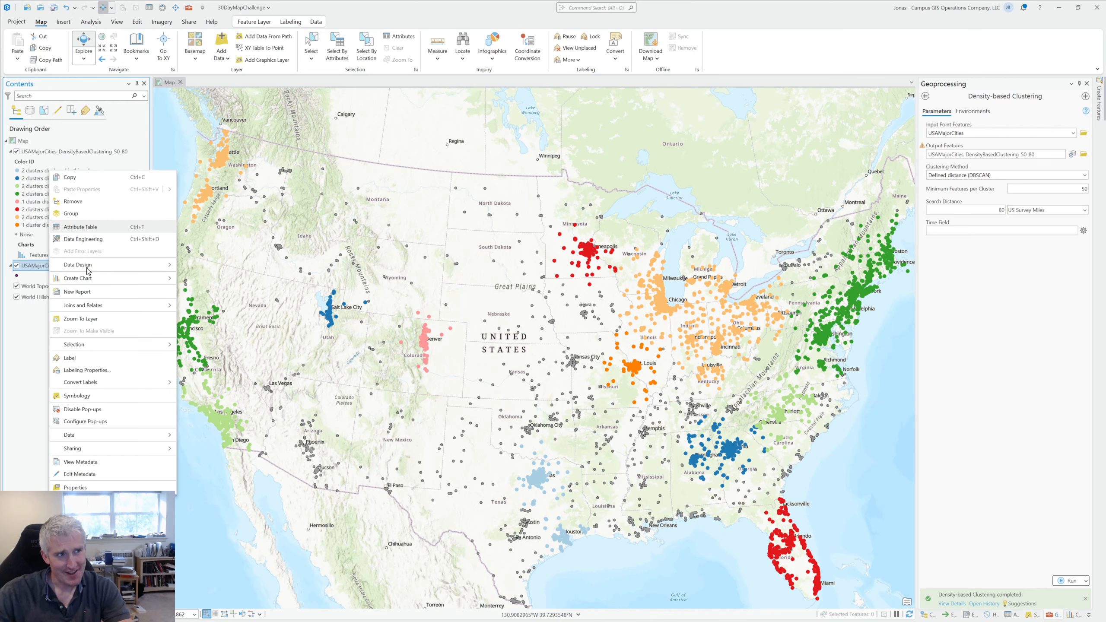
mouse_move(90, 269)
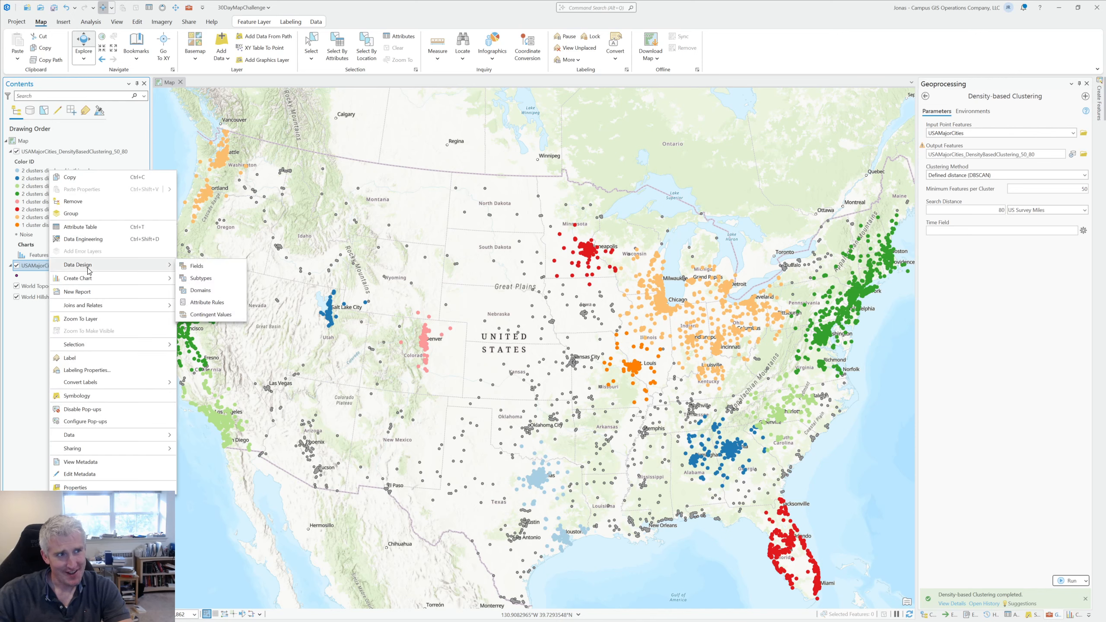
left_click(16, 152)
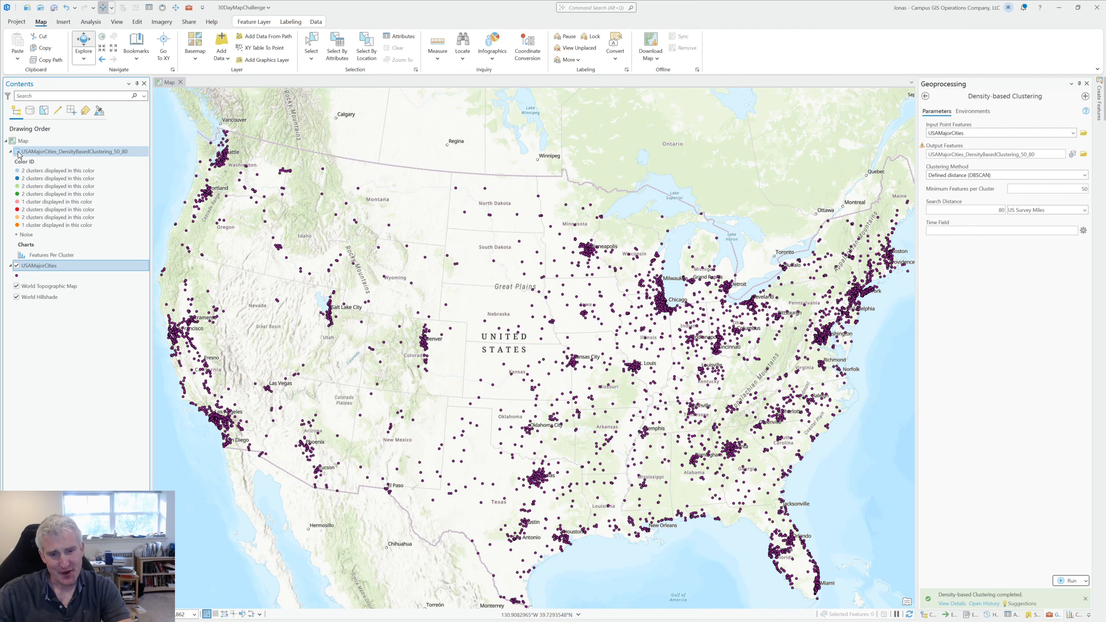
right_click(81, 266)
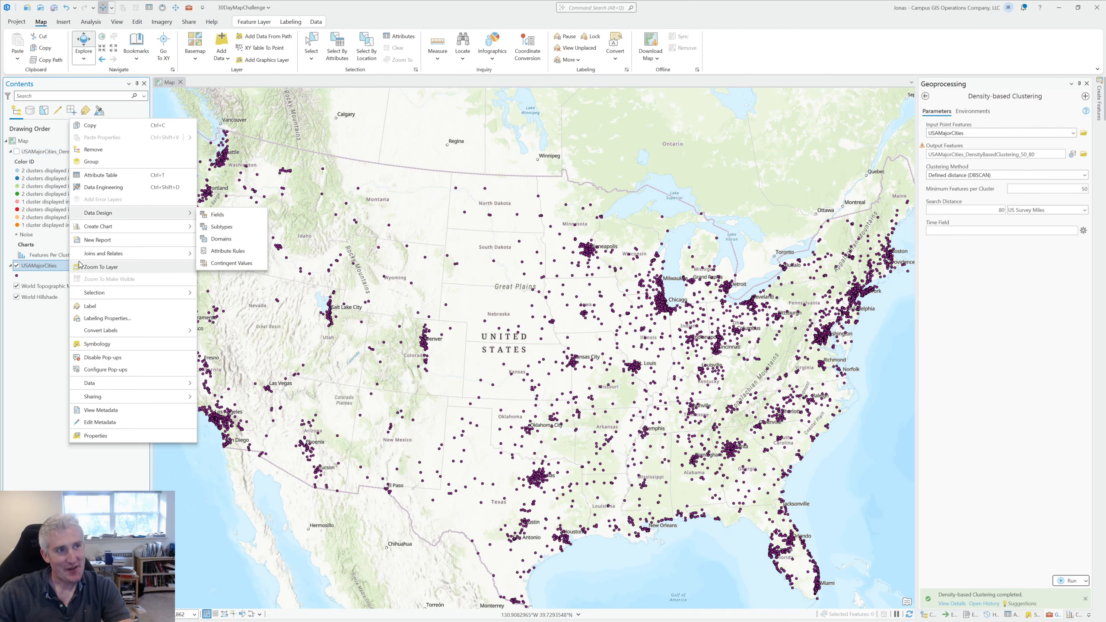
left_click(101, 174)
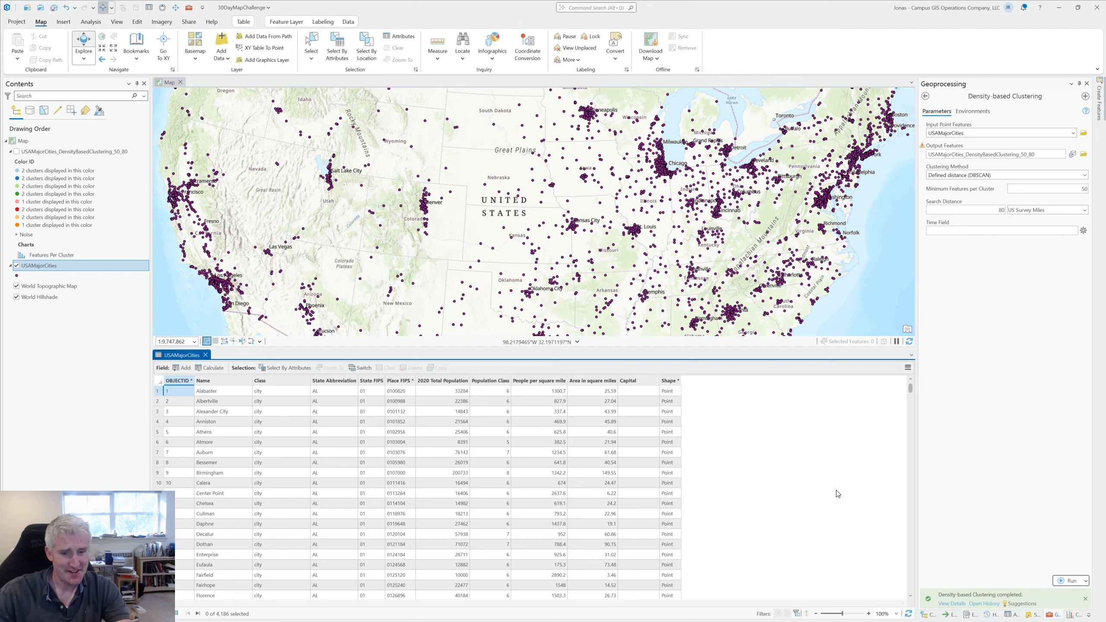
- Add a new field called Name to the USAMajorCities layer with the Text data type
left_click(183, 367)
type("Name")
key("BackSpace")
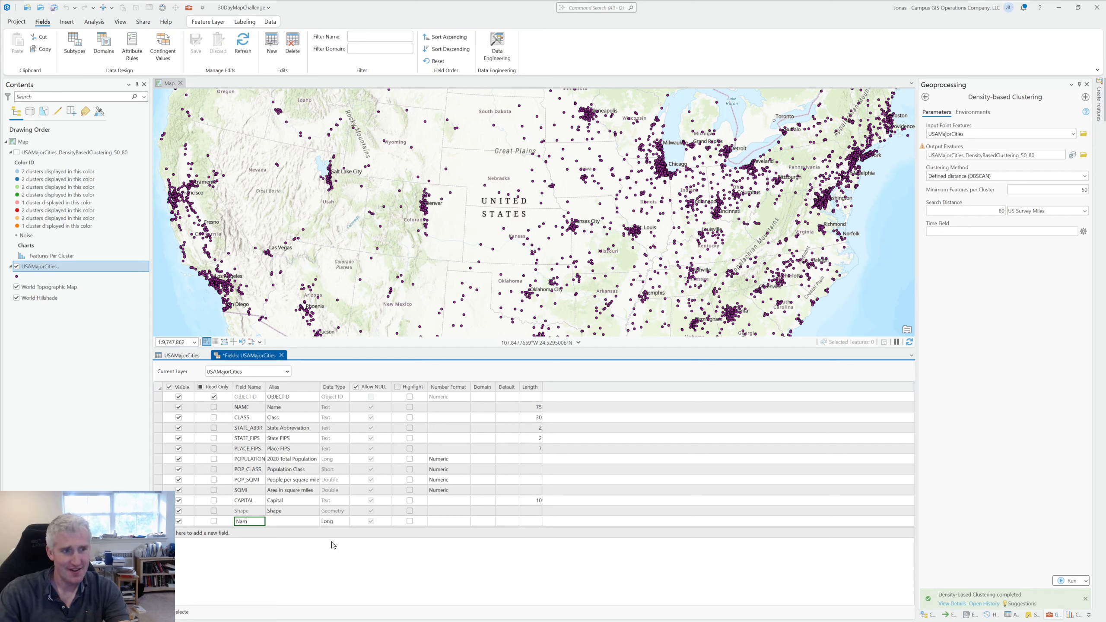
type("e")
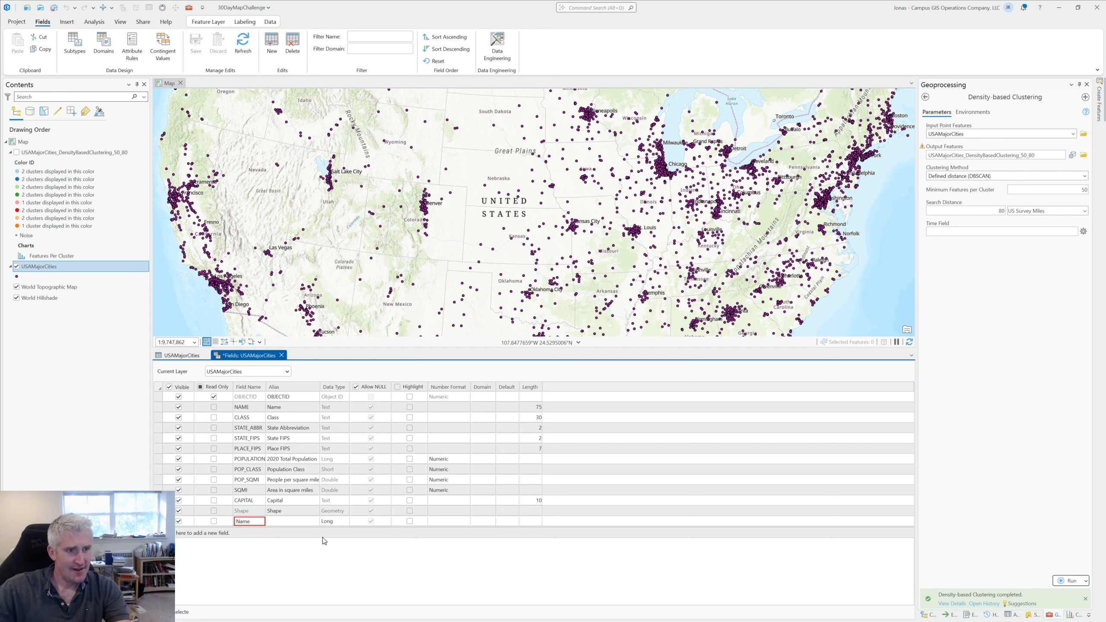
left_click(330, 524)
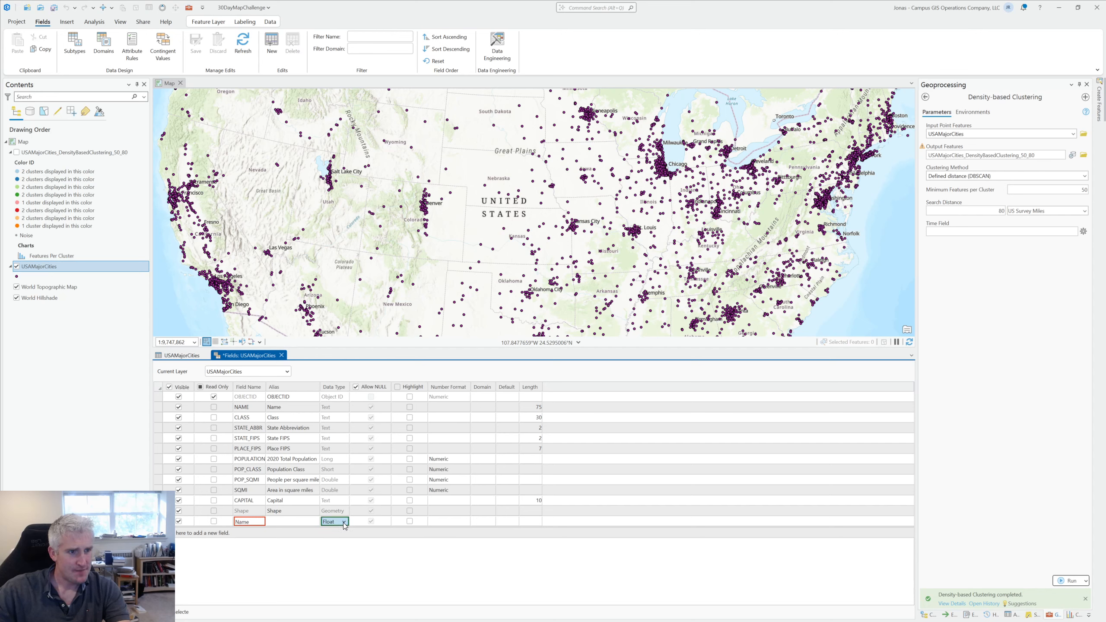
scroll(343, 522, "down", 4)
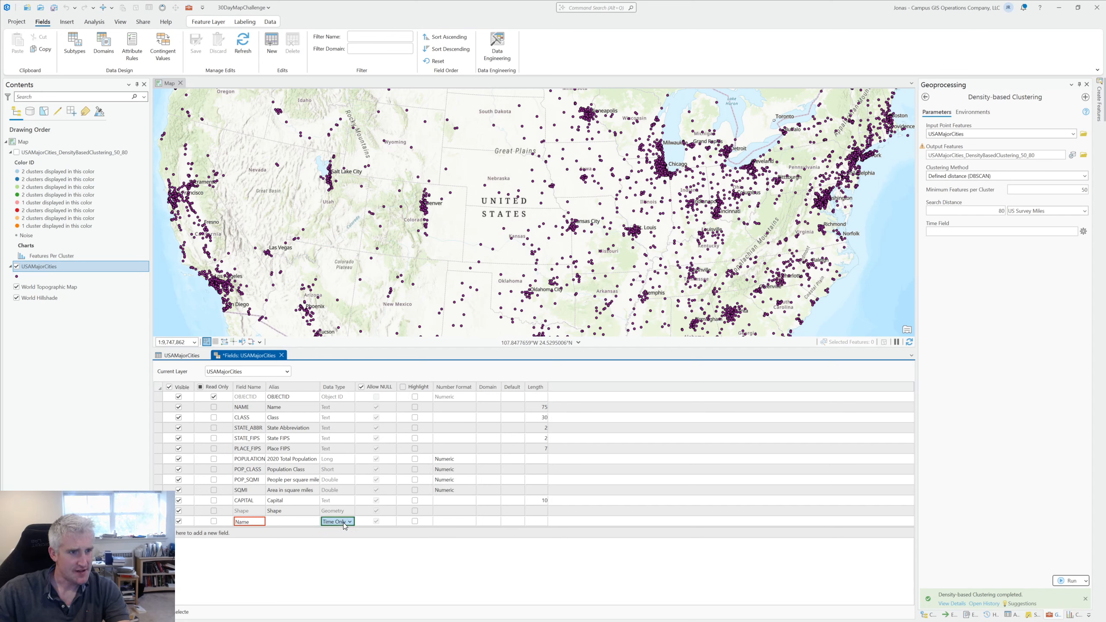
scroll(343, 522, "up", 1)
- Rename the new USAMajorCities field as Region, save the field changes and close the fields view and attribute table
left_click(253, 525)
left_click(253, 524)
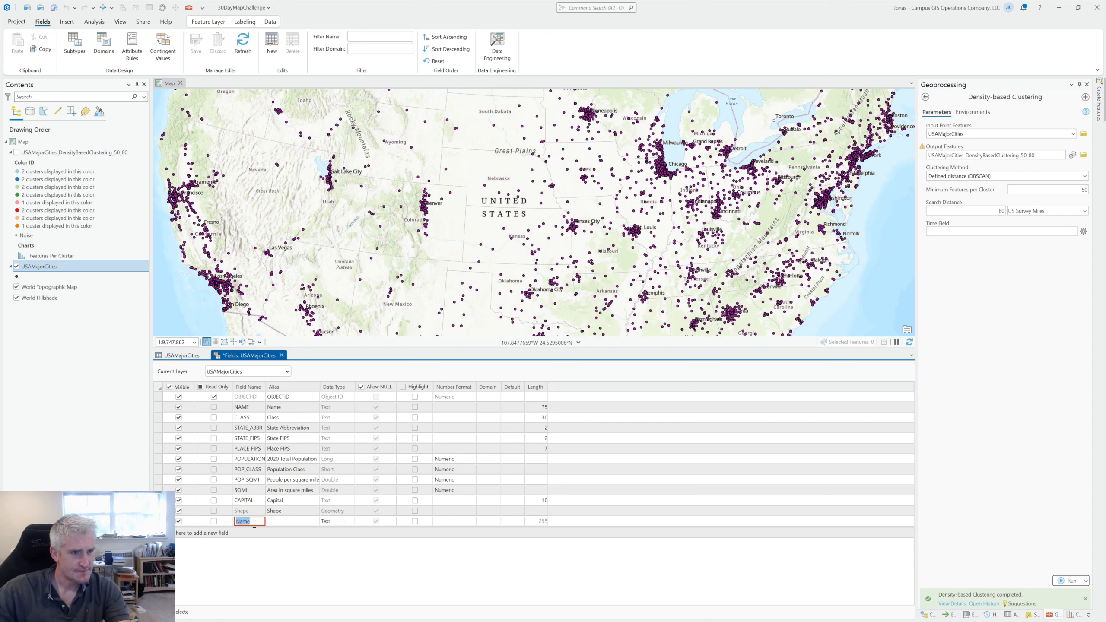
left_click(312, 526)
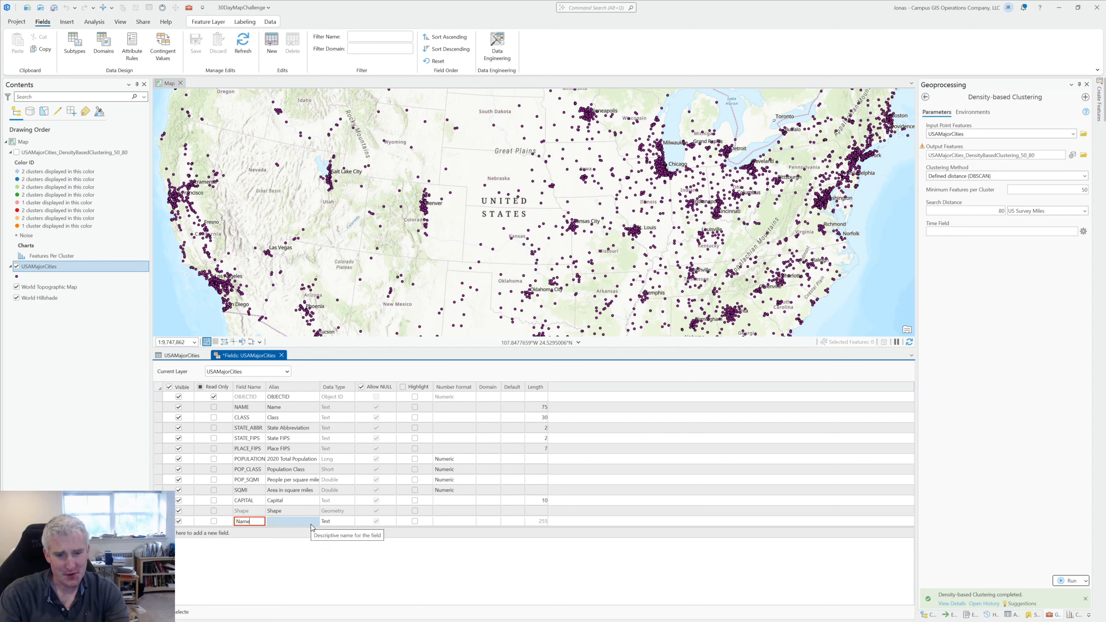
key("BackSpace")
key("BackSpace")
key("BackSpace")
key("BackSpace")
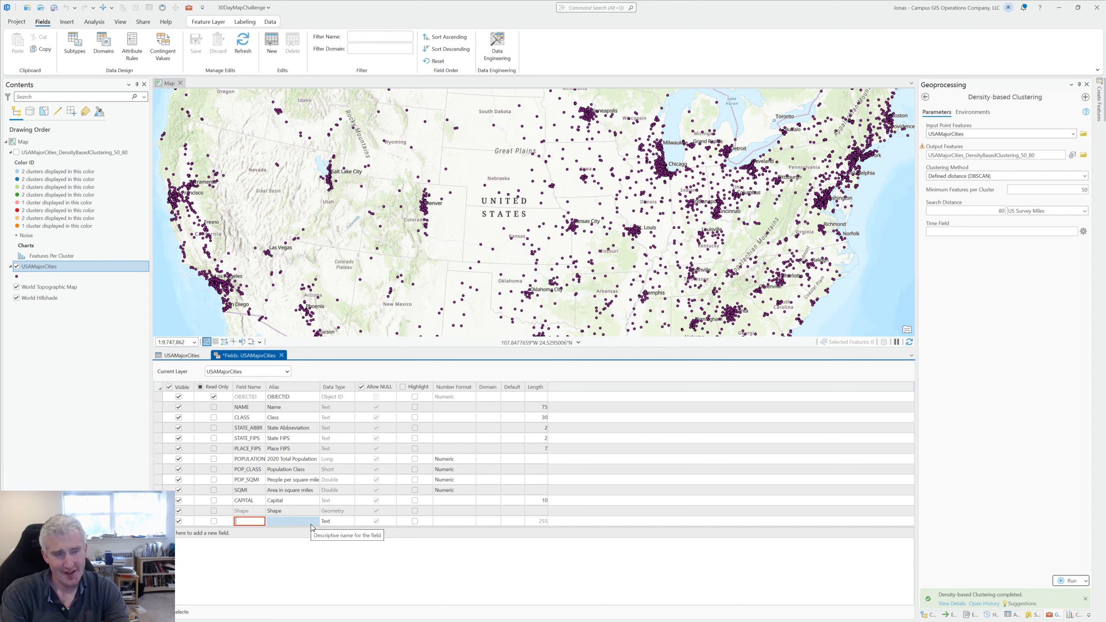
type("Region")
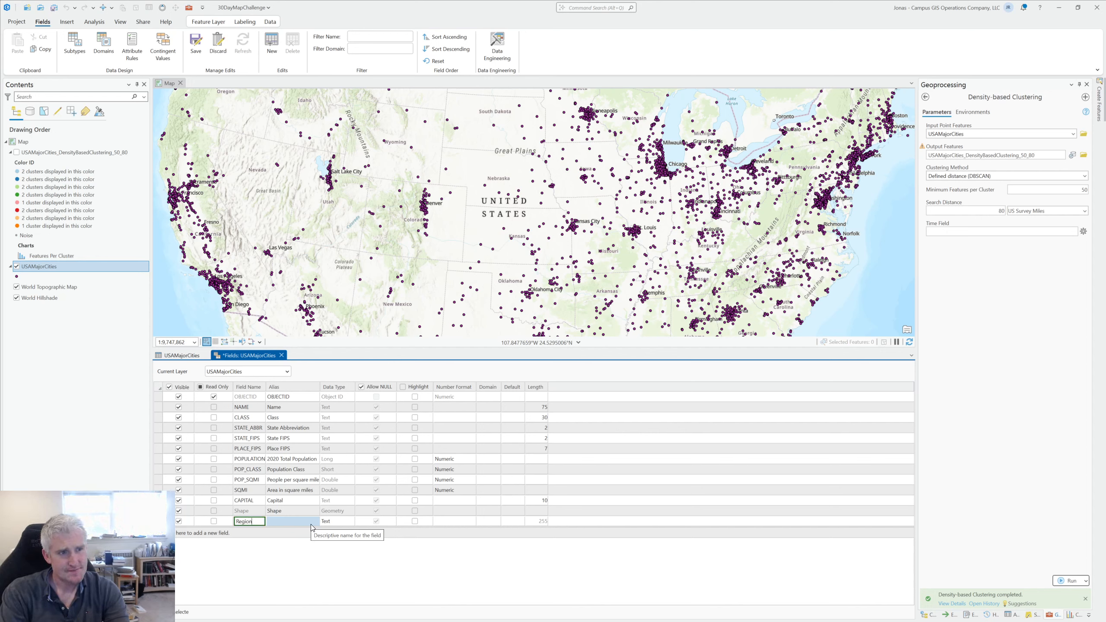
left_click(203, 53)
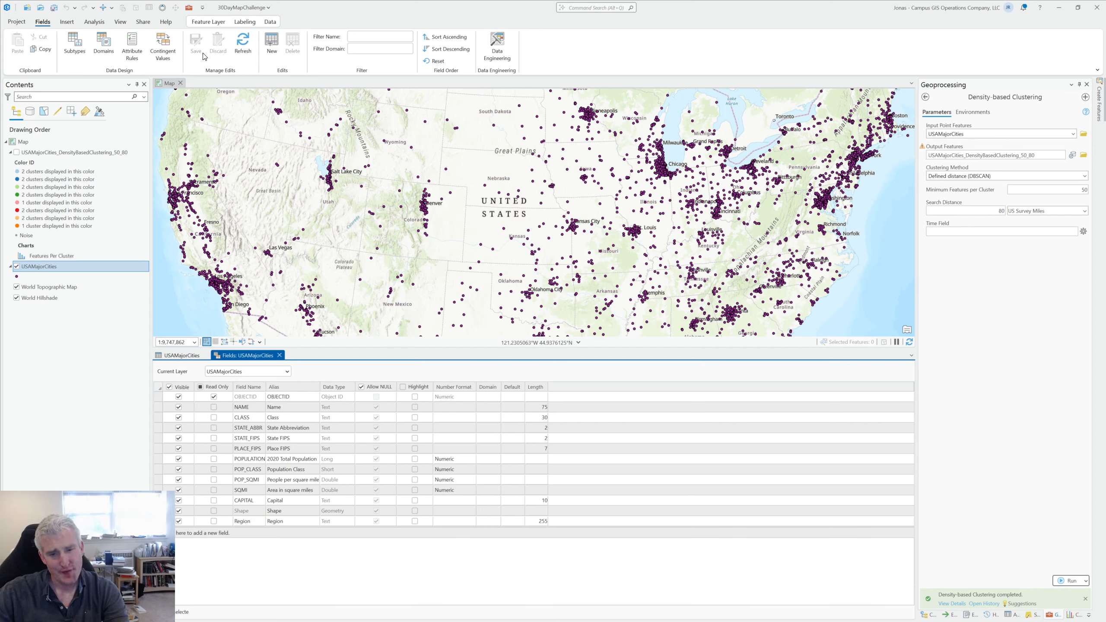
left_click(279, 355)
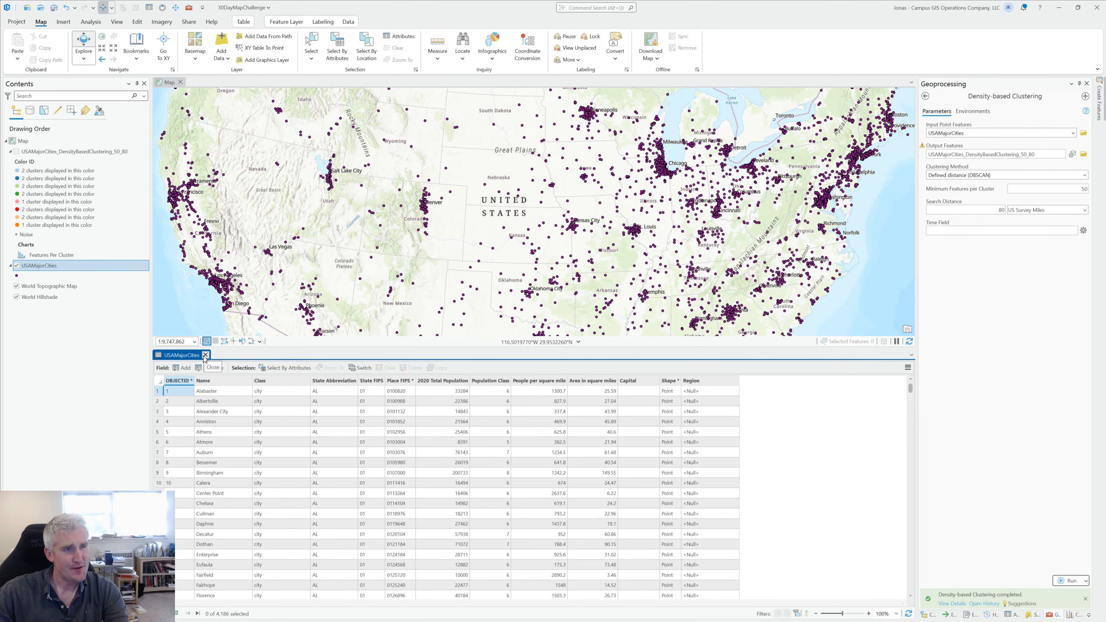
left_click(206, 355)
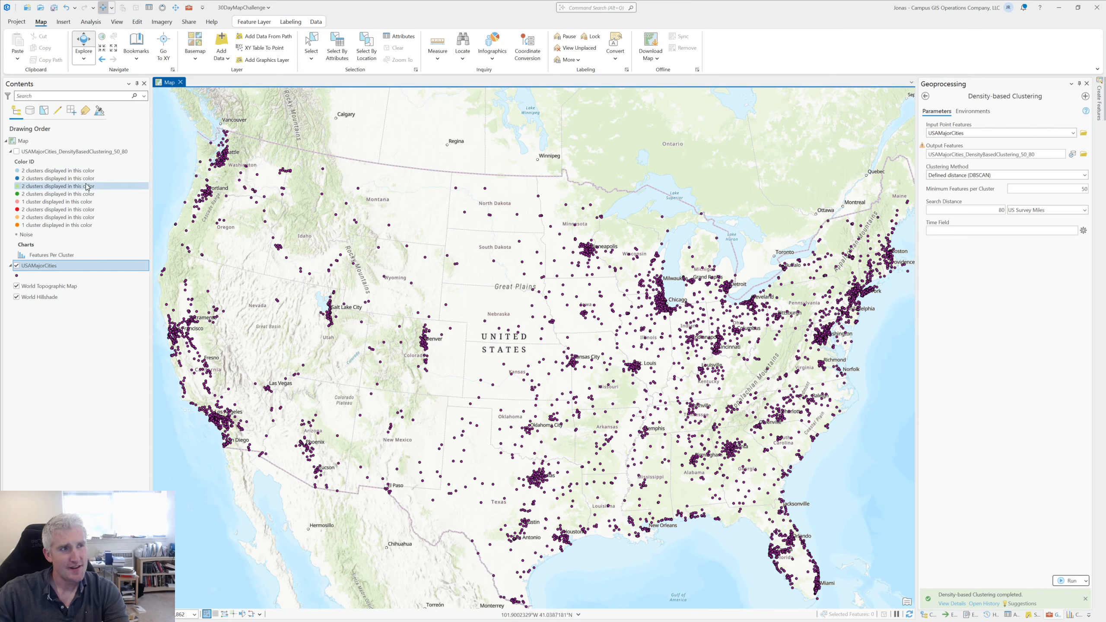
- Show the 50_80 clustering layer again and start Select By Attributes with USAMajorCities_DensityBasedClustering_50_80 as the input rows
left_click(17, 151)
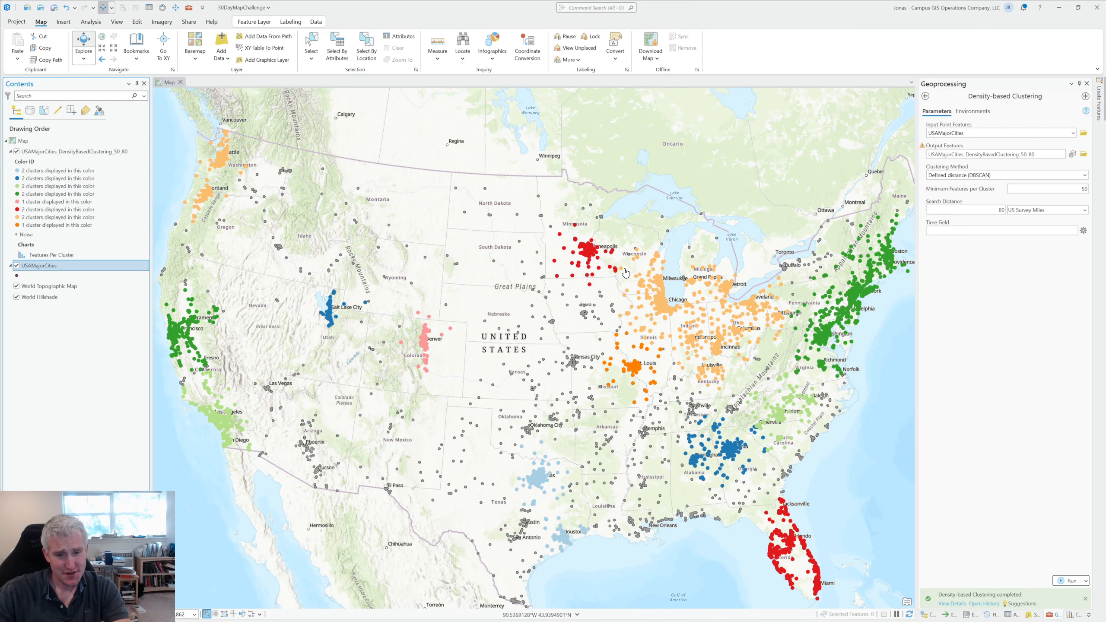
left_click(337, 48)
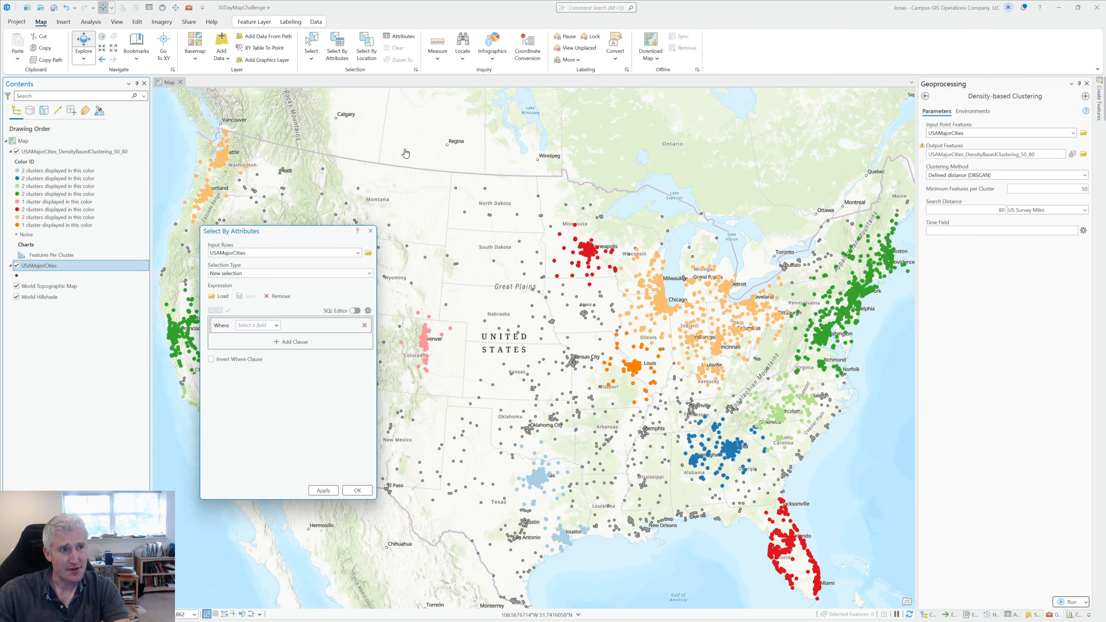
left_click_drag(317, 232, 598, 295)
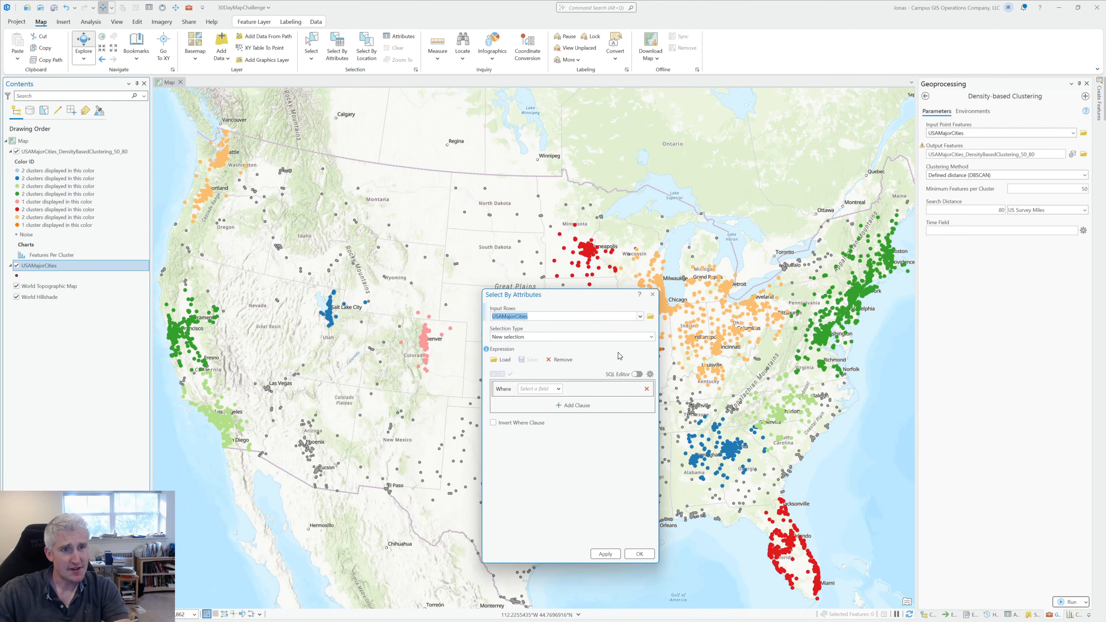
left_click(558, 389)
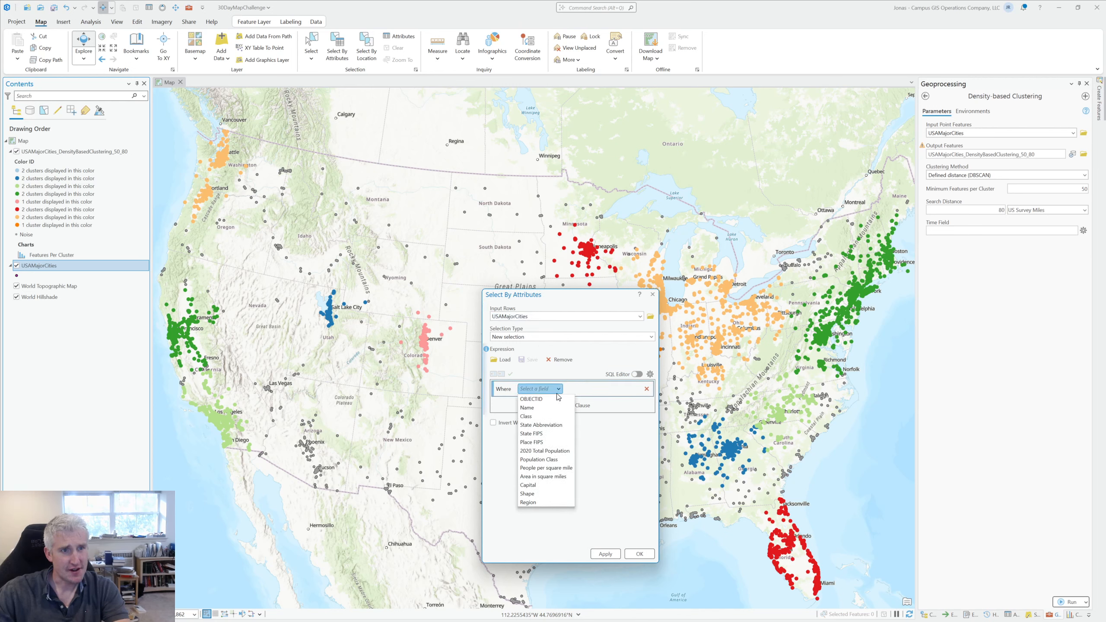
left_click(635, 322)
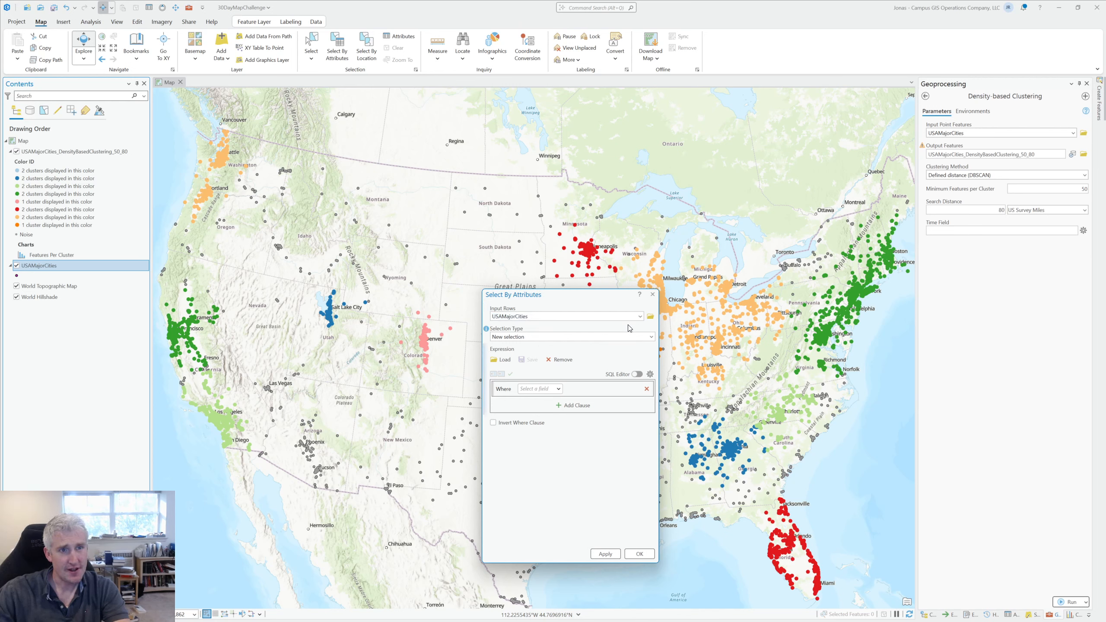
left_click(639, 316)
left_click(626, 332)
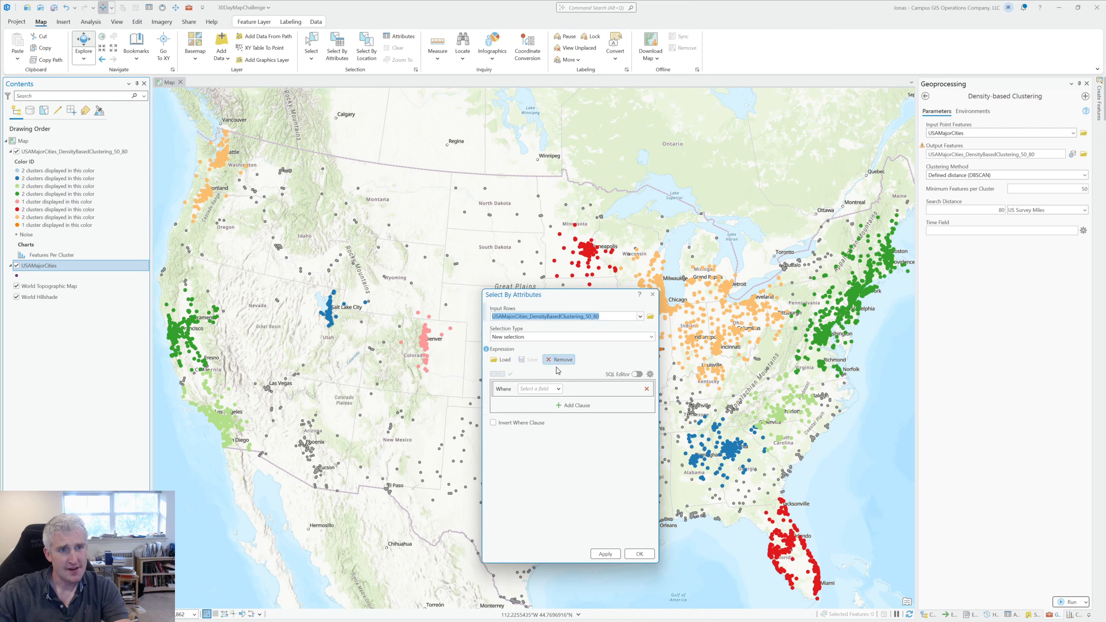
- Select the clustering points where Cluster ID is equal to 1
left_click(559, 389)
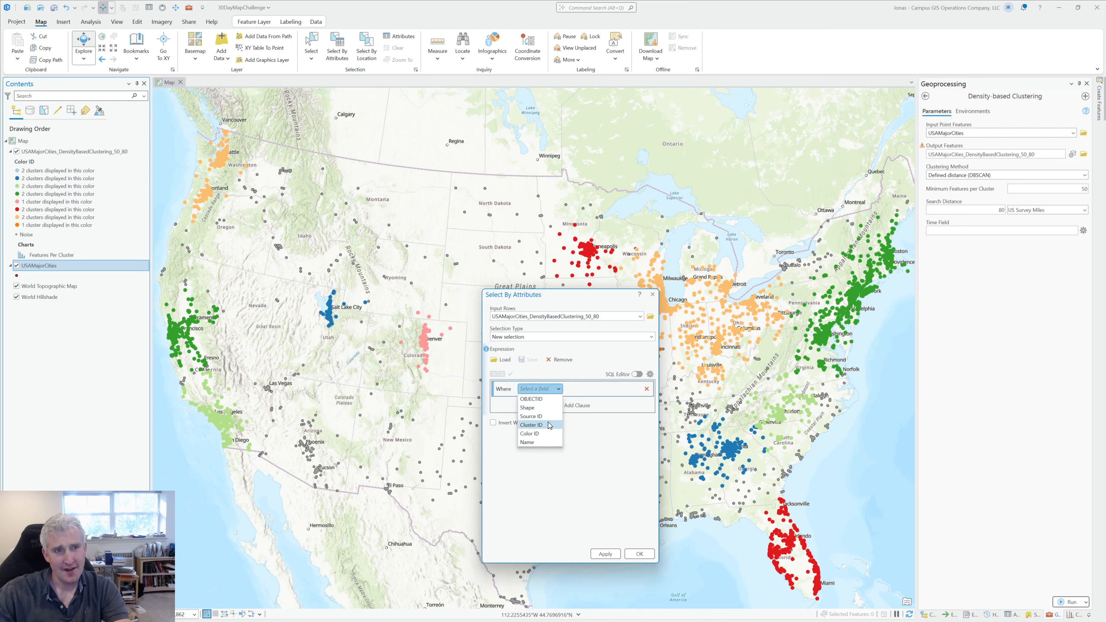
left_click(531, 425)
left_click(635, 389)
left_click(599, 407)
left_click(611, 554)
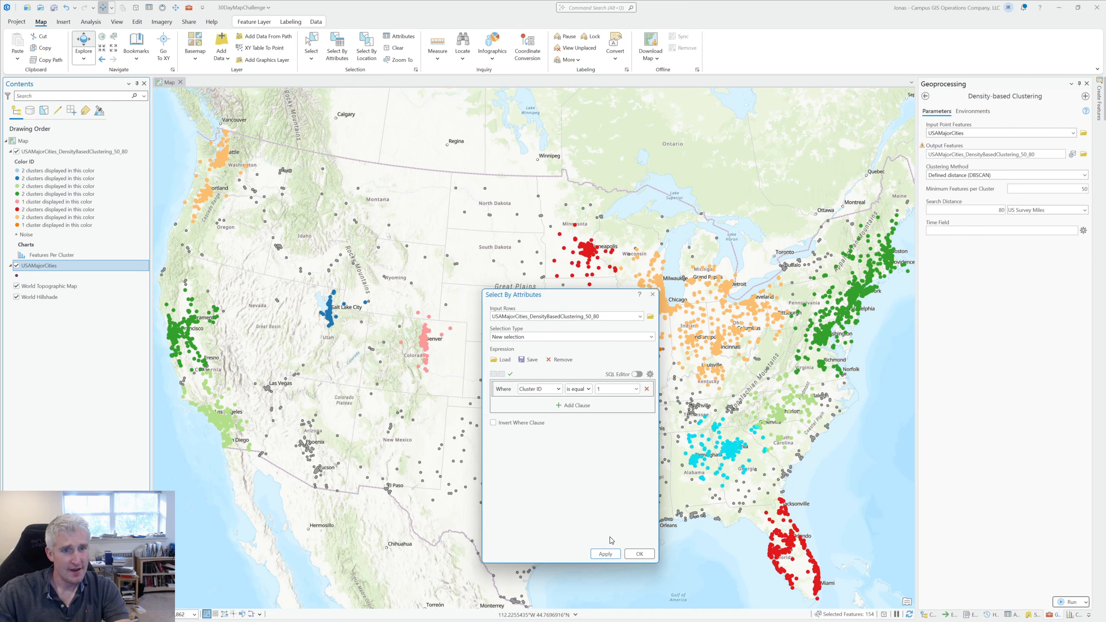
- Select by location the USAMajorCities points that intersect the selected points of the 50_80 clustering layer
left_click_drag(582, 300, 405, 164)
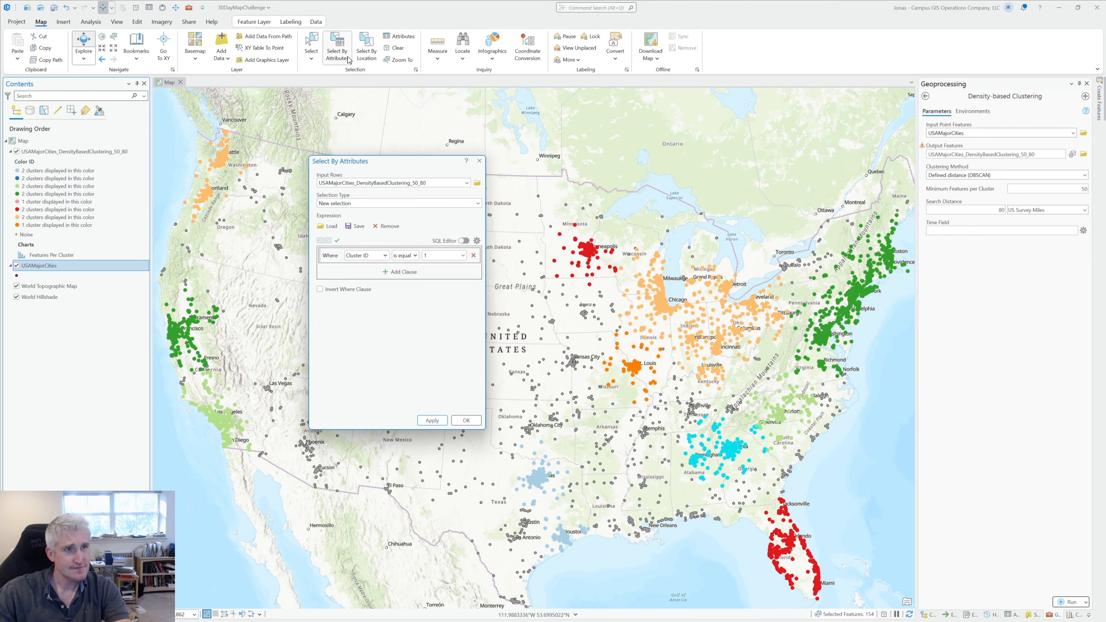
left_click(366, 54)
left_click_drag(227, 353, 611, 133)
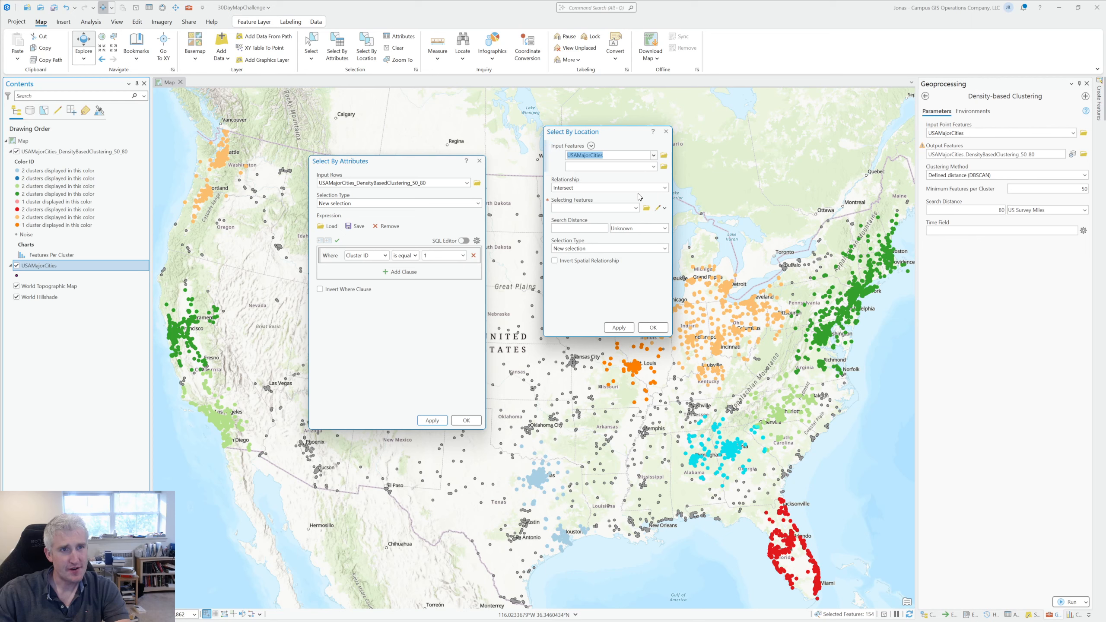
left_click(636, 208)
left_click(632, 221)
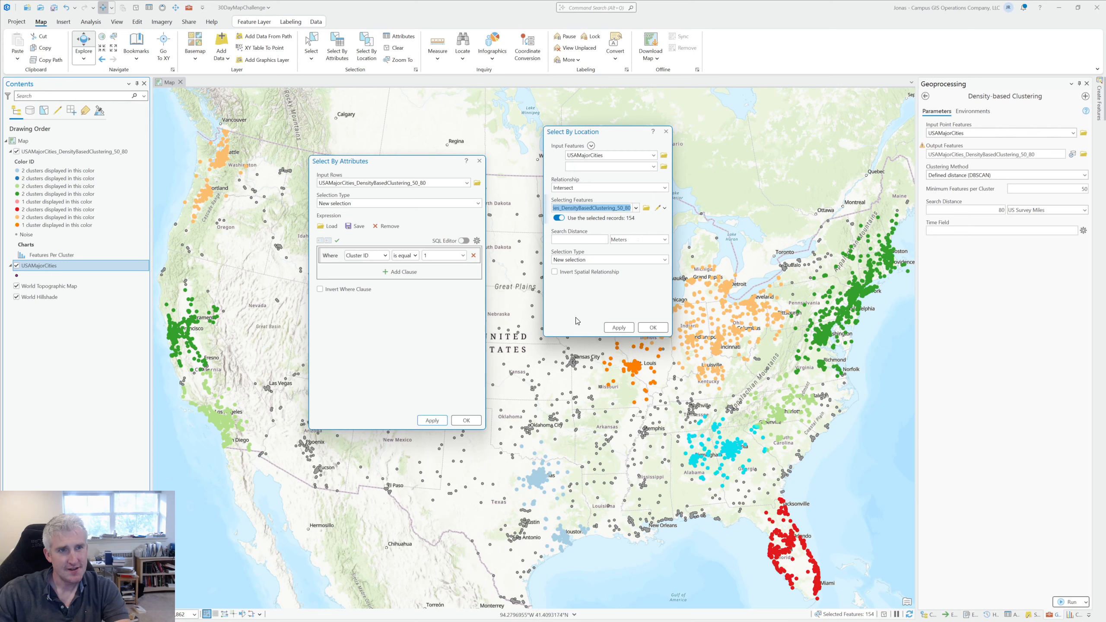
left_click(615, 329)
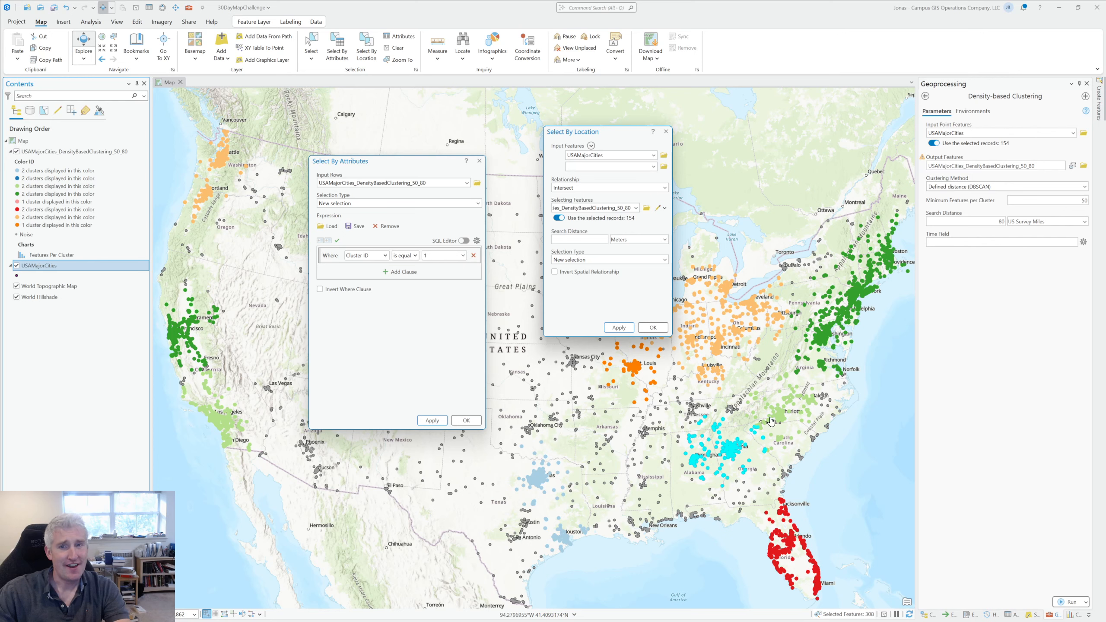
- Find the Calculate Field geoprocessing tool and set USAMajorCities as its input table, using the selected records
left_click(926, 95)
type("d")
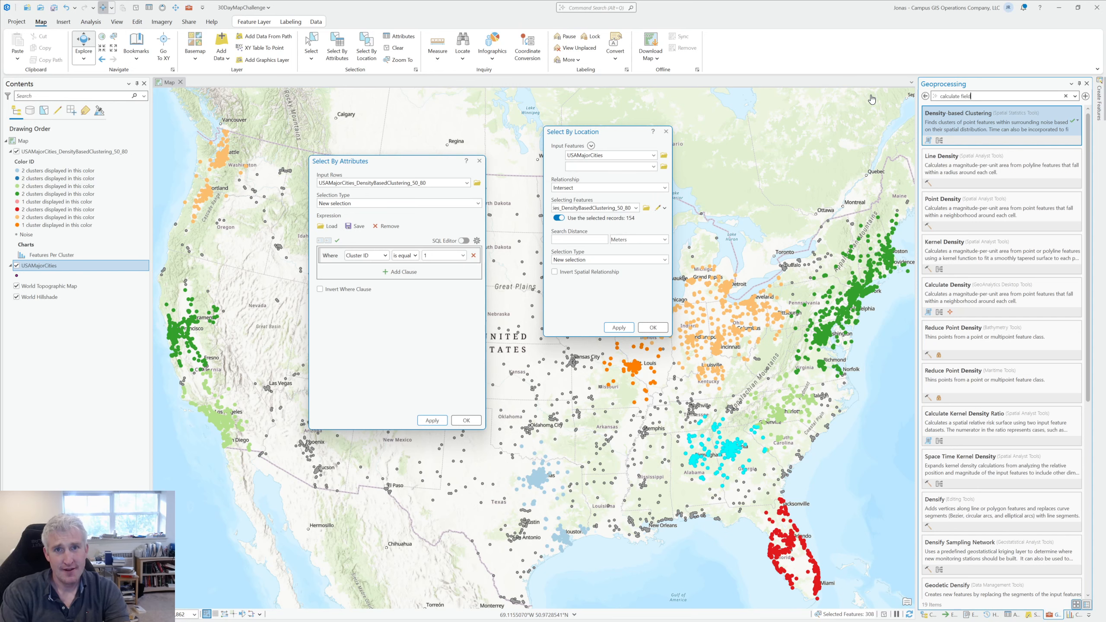
left_click(985, 122)
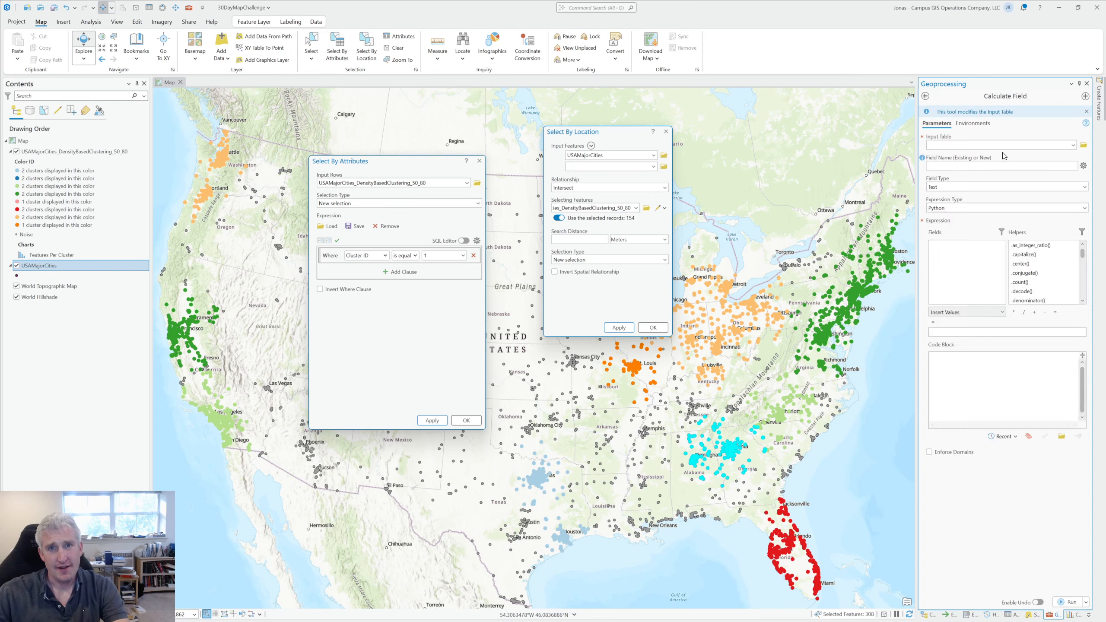
left_click(1073, 146)
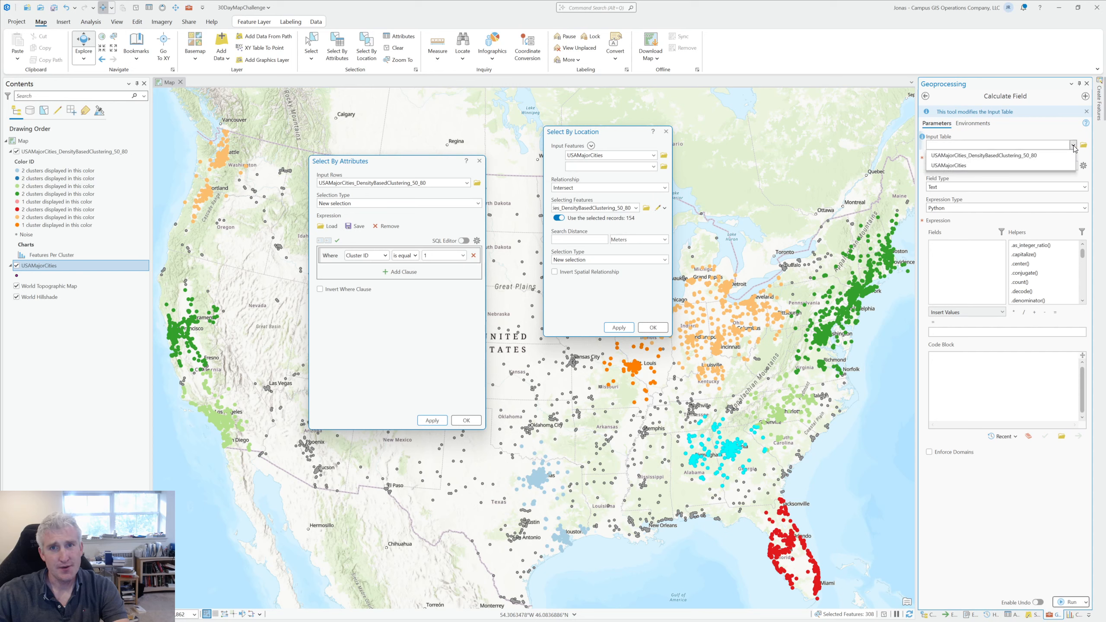
left_click(1023, 165)
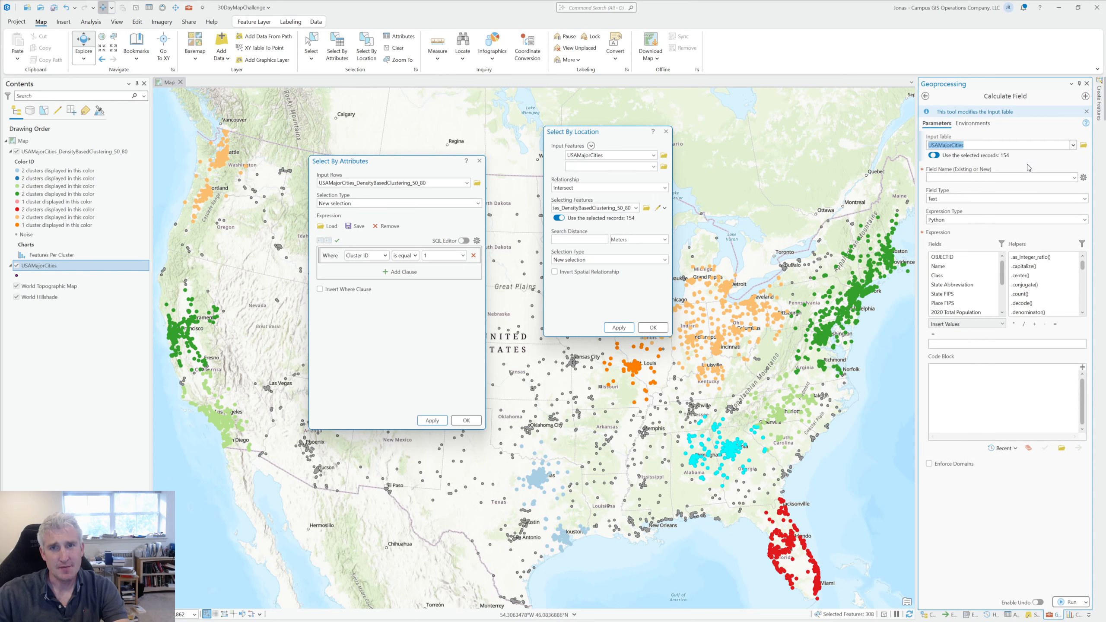
- Calculate the Region field as "Atlanta Piedmont" for the selected USAMajorCities records
left_click(1074, 177)
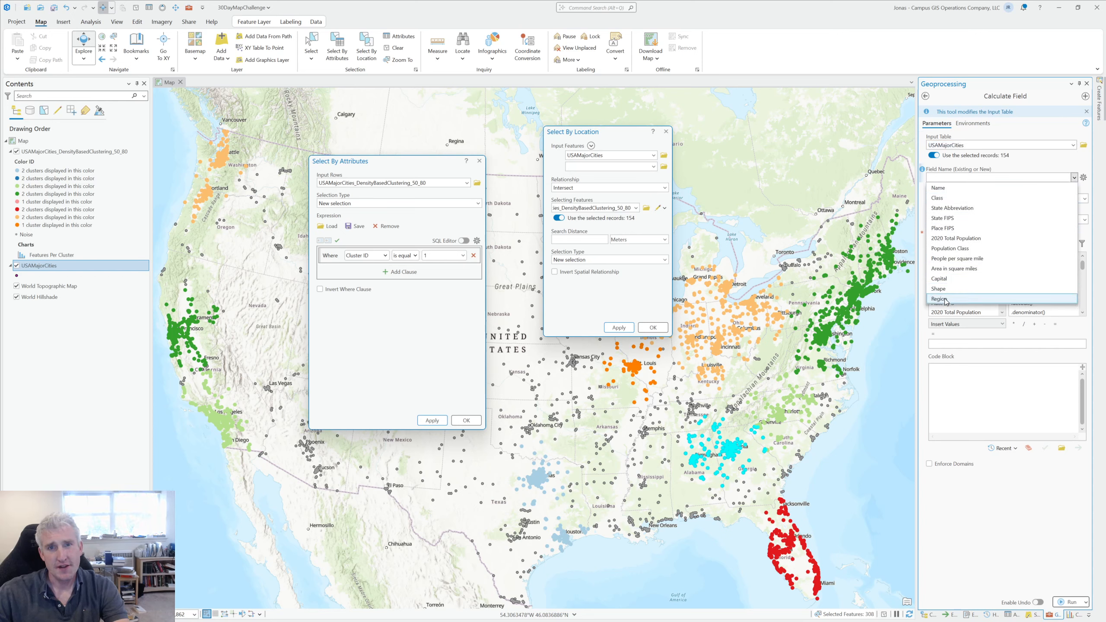
left_click(945, 301)
left_click(963, 323)
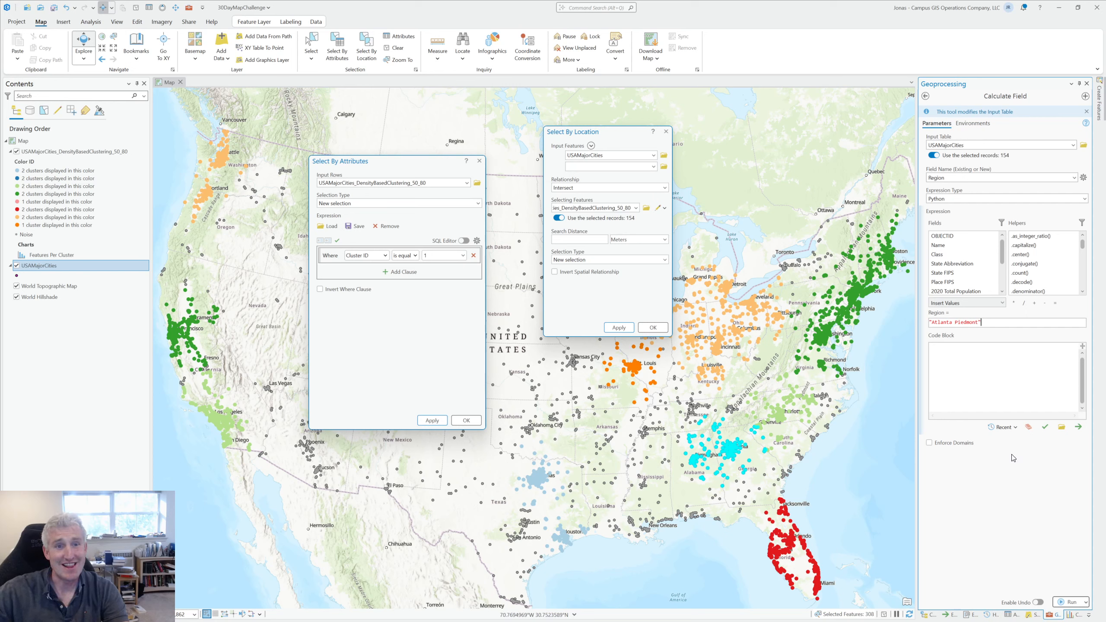
left_click(1070, 602)
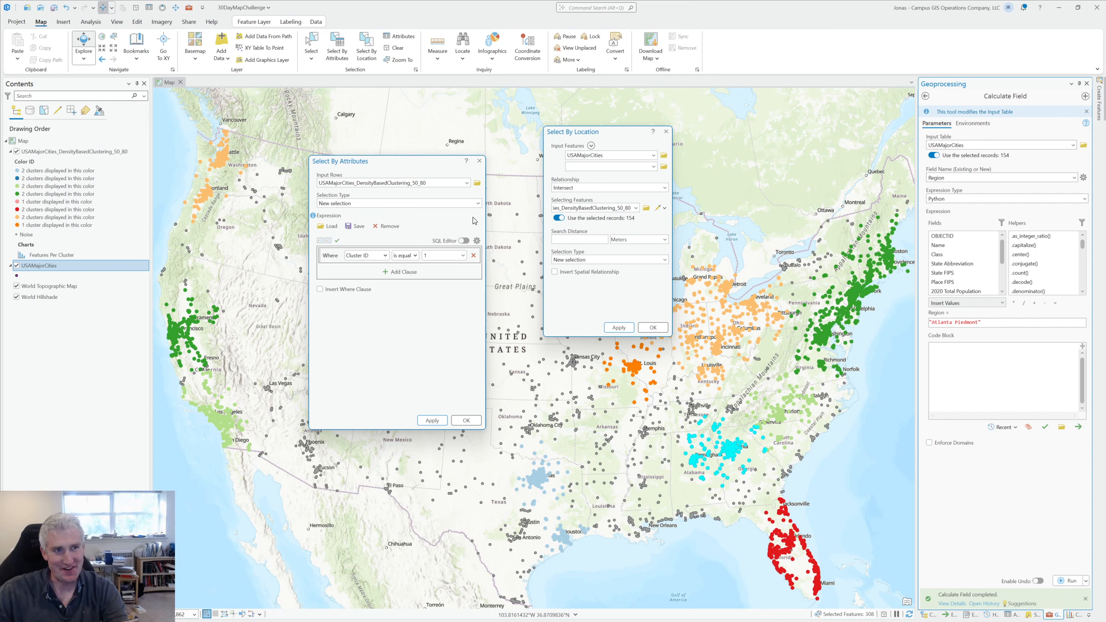
- Clear the previous selection and select the clustering points with Cluster ID equal to 2 plus the USAMajorCities points that intersect them
left_click(463, 256)
left_click(450, 289)
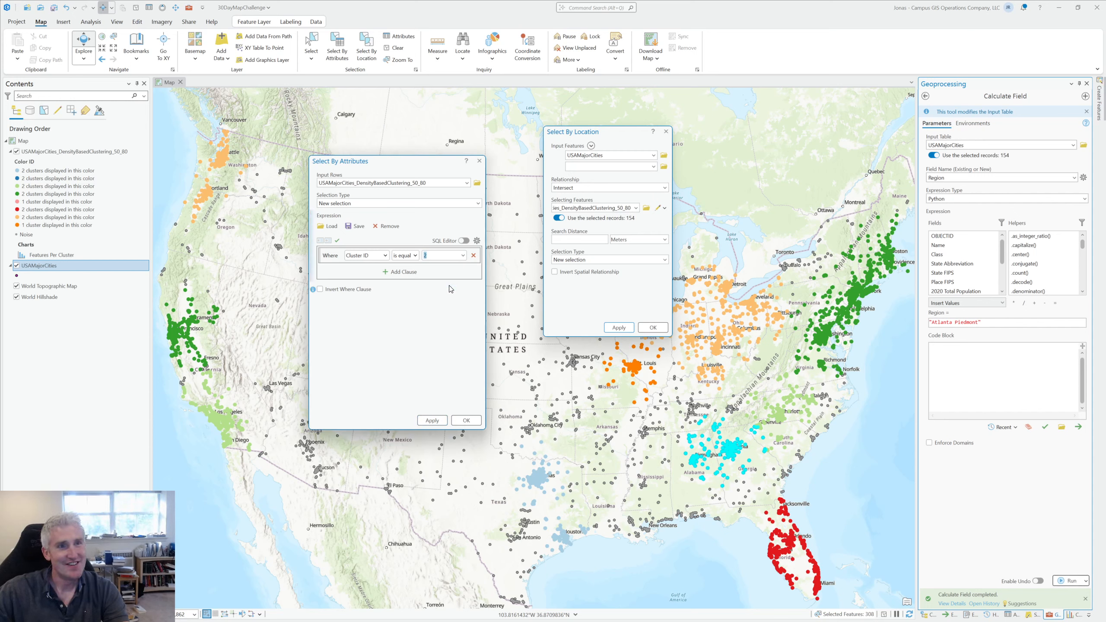
left_click(432, 421)
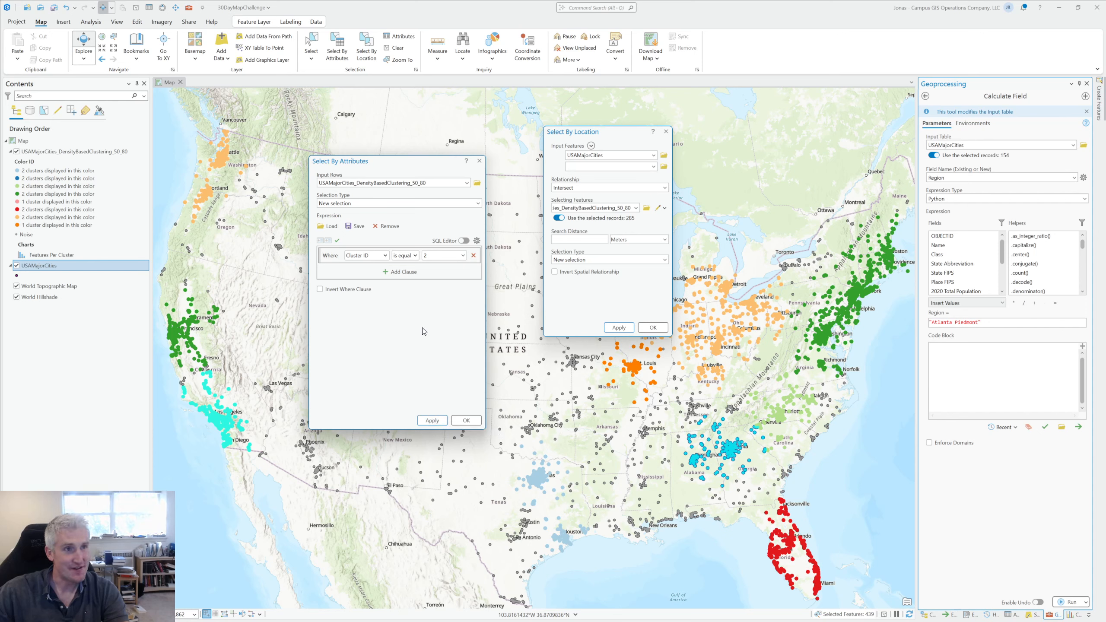
left_click(394, 48)
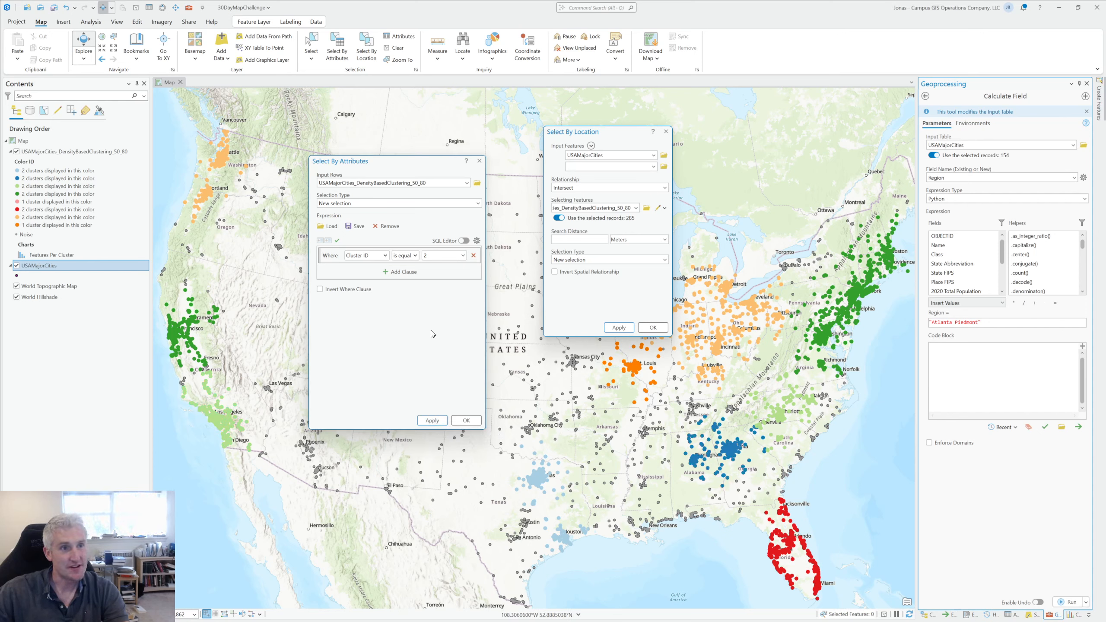
left_click(432, 421)
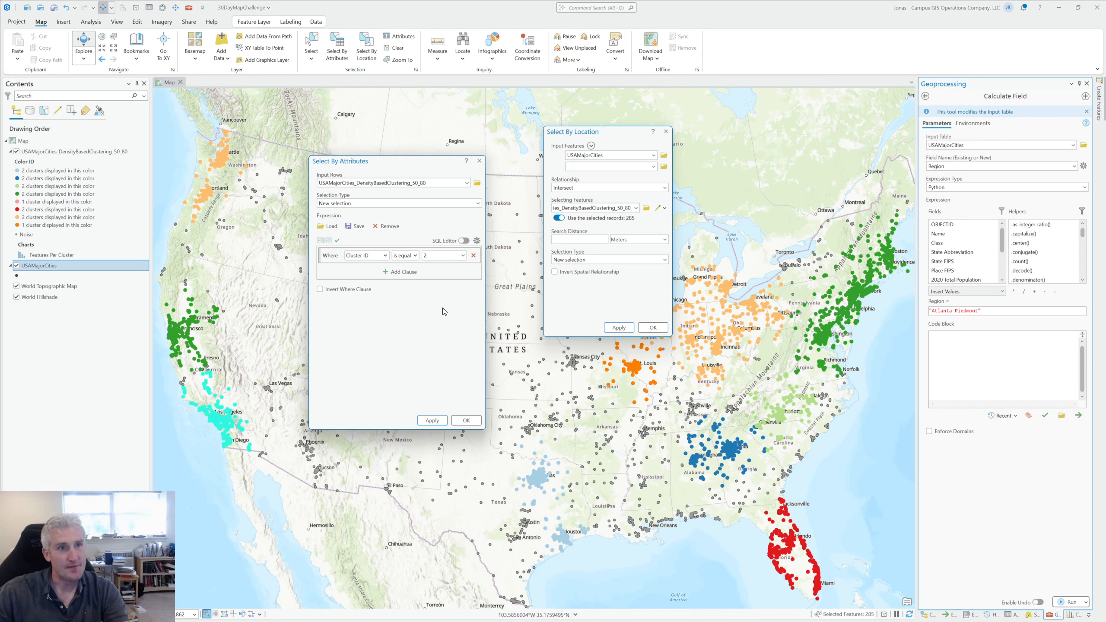
left_click(618, 327)
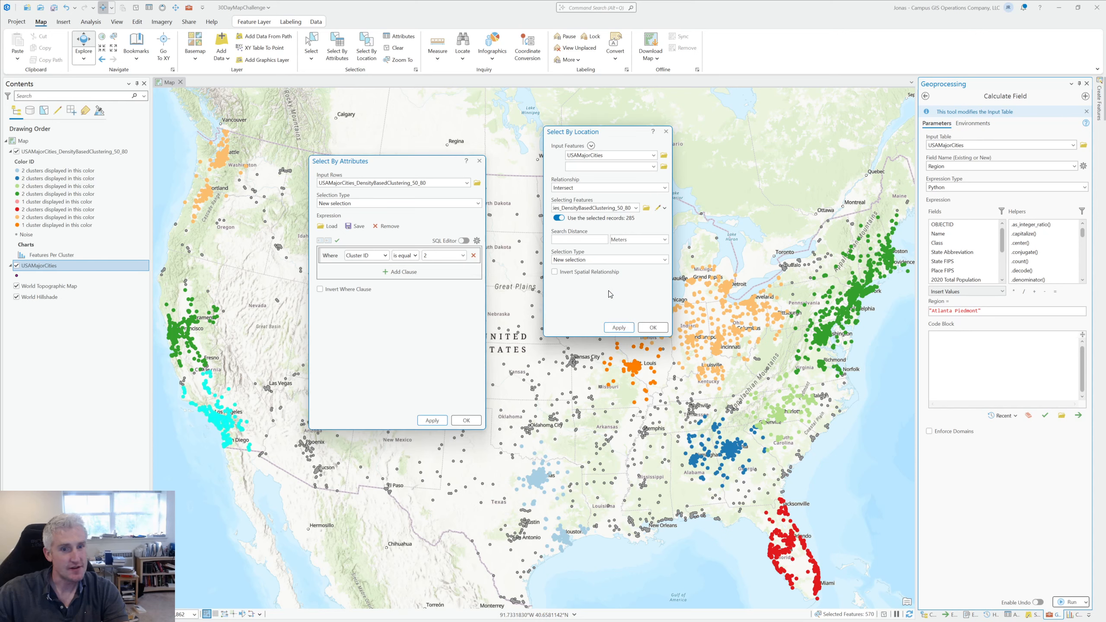
- Calculate the Region field as "Southern California" for the selected USAMajorCities records
left_click(979, 323)
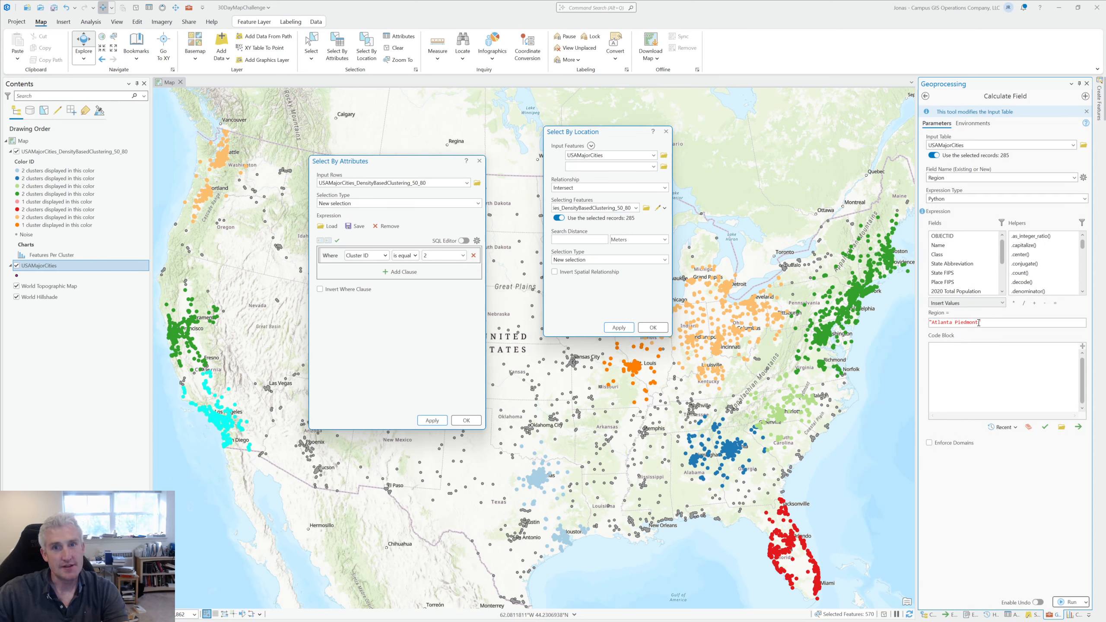
type("\"")
key("BackSpace")
key("BackSpace")
key("BackSpace")
key("BackSpace")
key("BackSpace")
key("BackSpace")
key("BackSpace")
key("BackSpace")
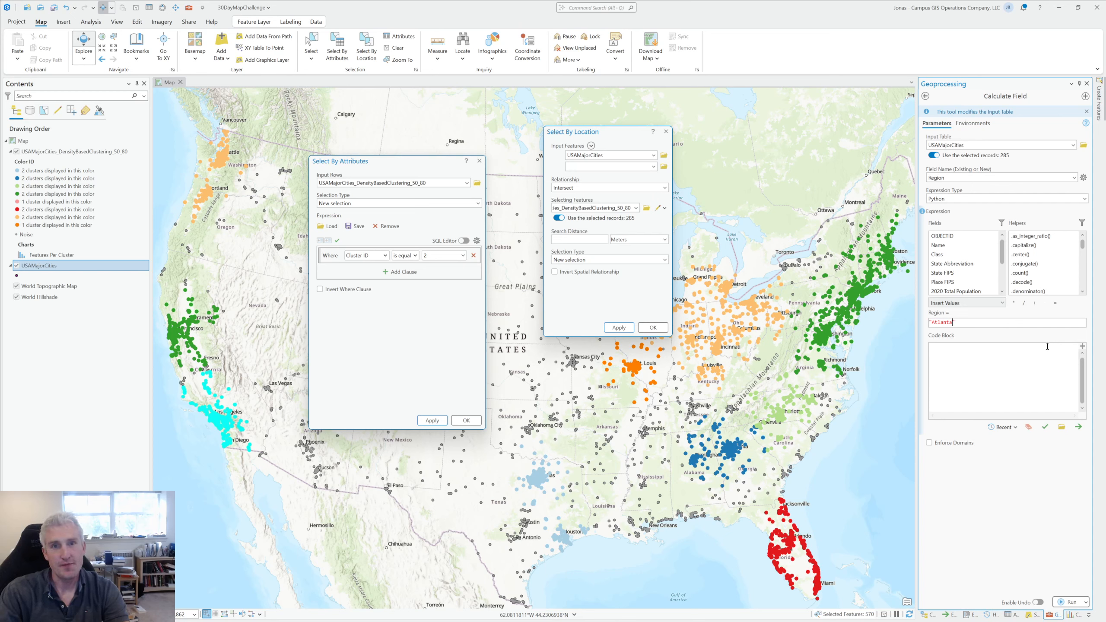
key("BackSpace")
type("S")
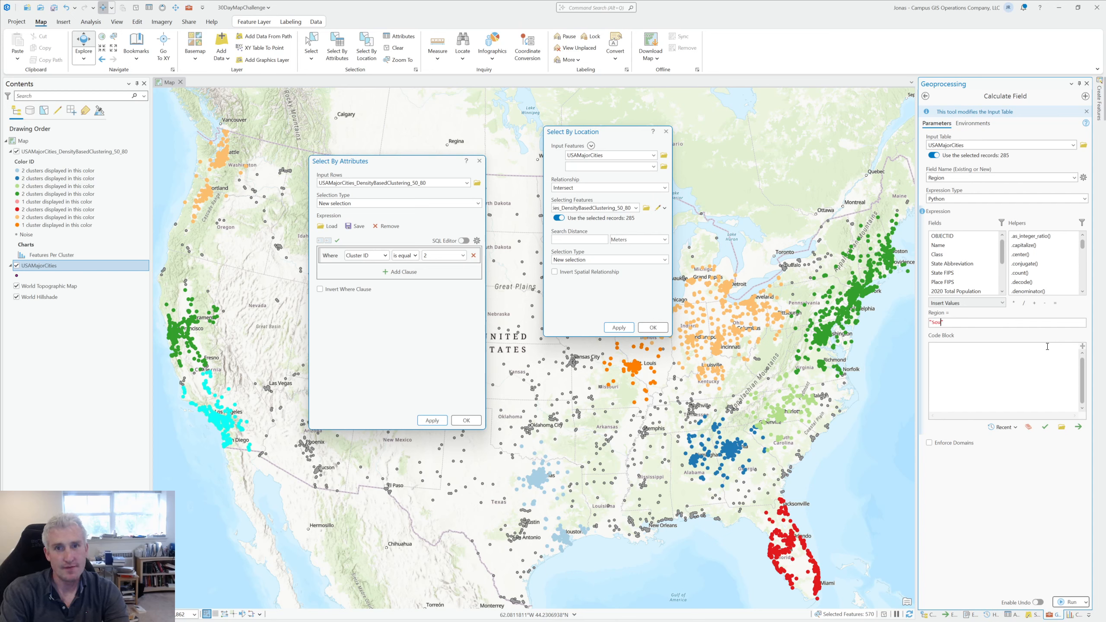
type("outhern California")
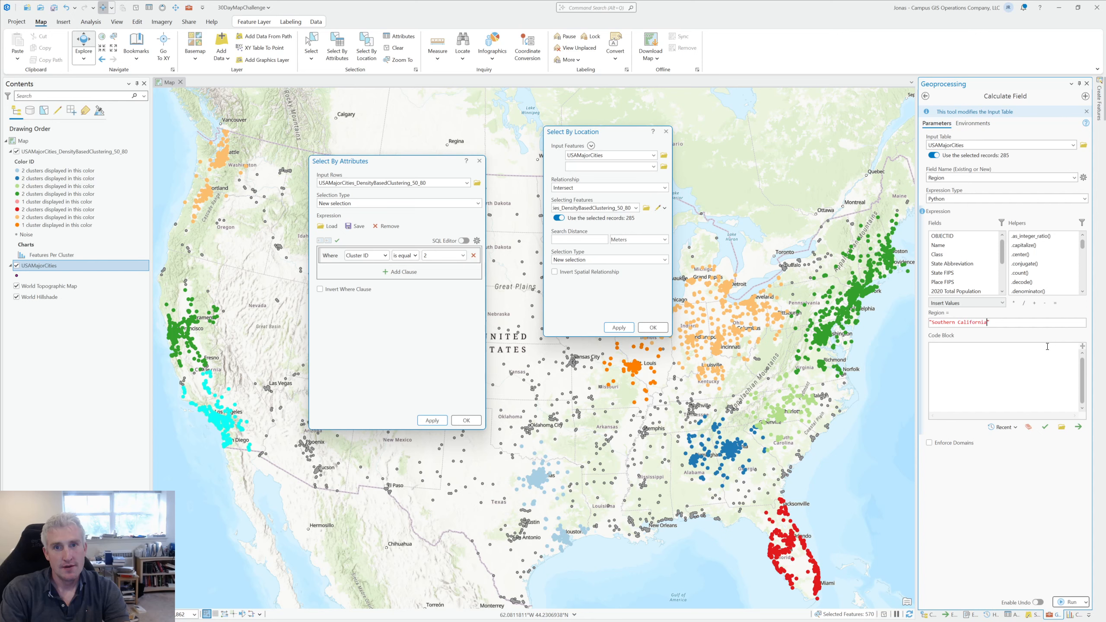
left_click(1067, 607)
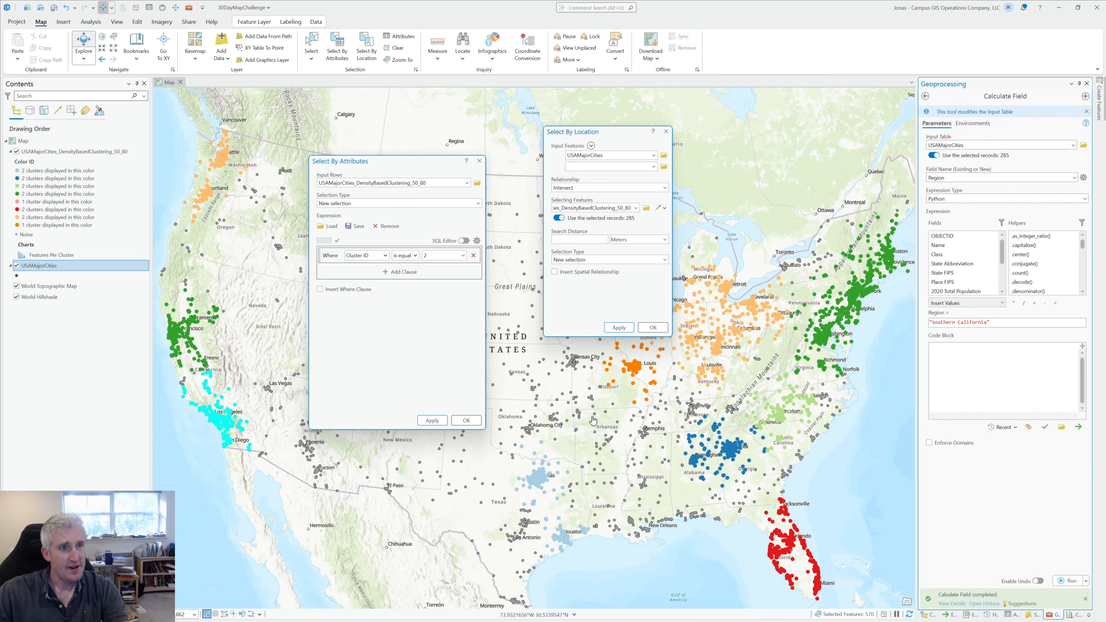
- Clear the previous selection and select the clustering points with Cluster ID equal to 3 plus the USAMajorCities points that intersect them
left_click(462, 256)
left_click(454, 291)
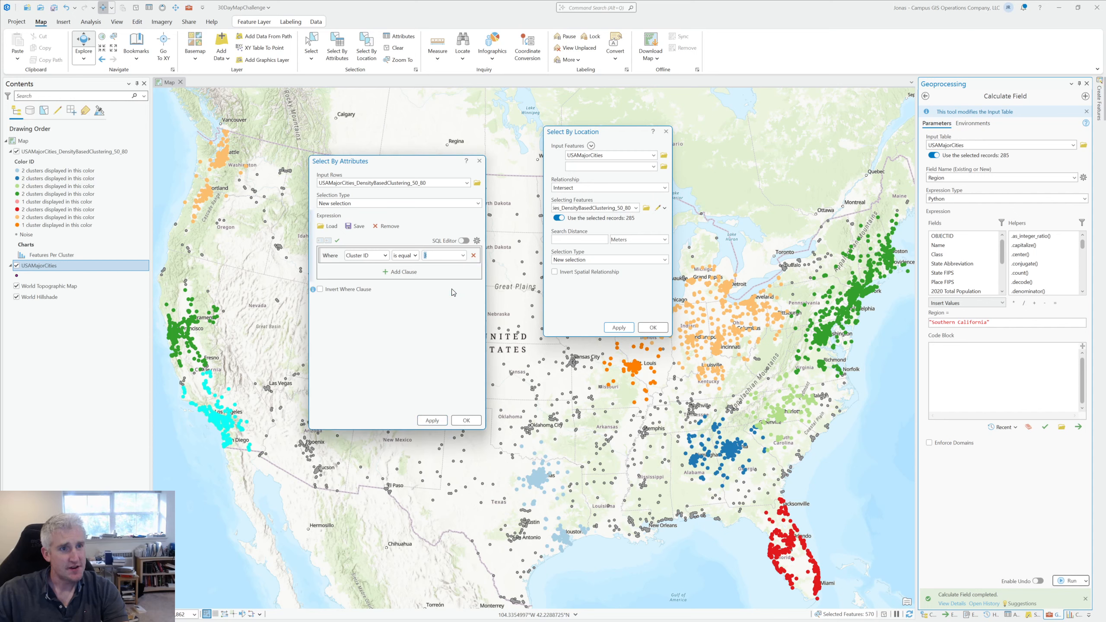
left_click(432, 420)
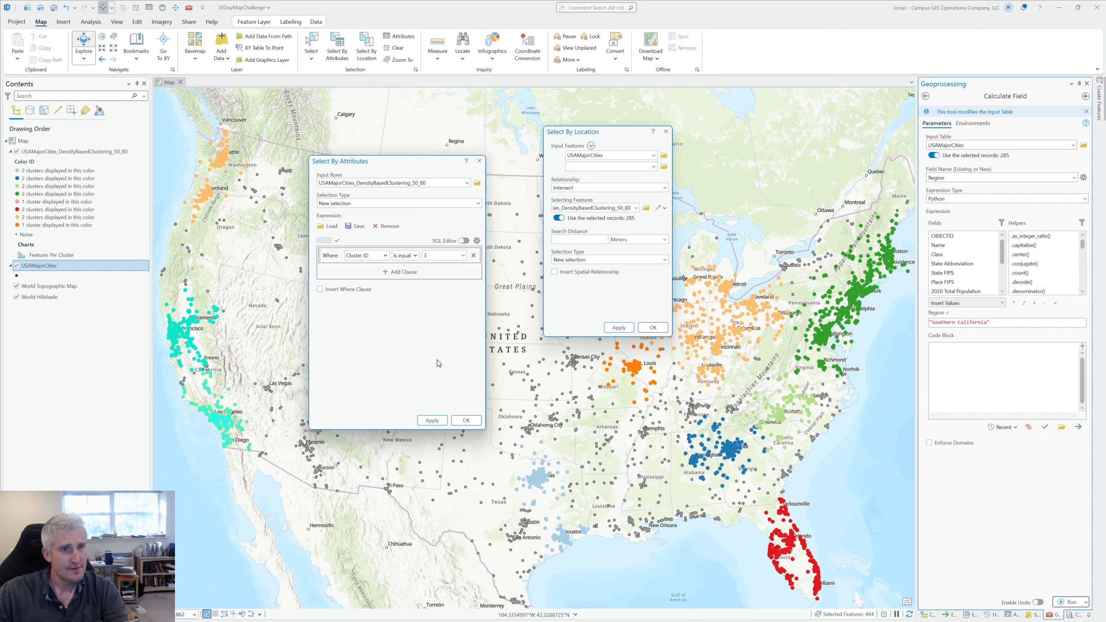
left_click(620, 328)
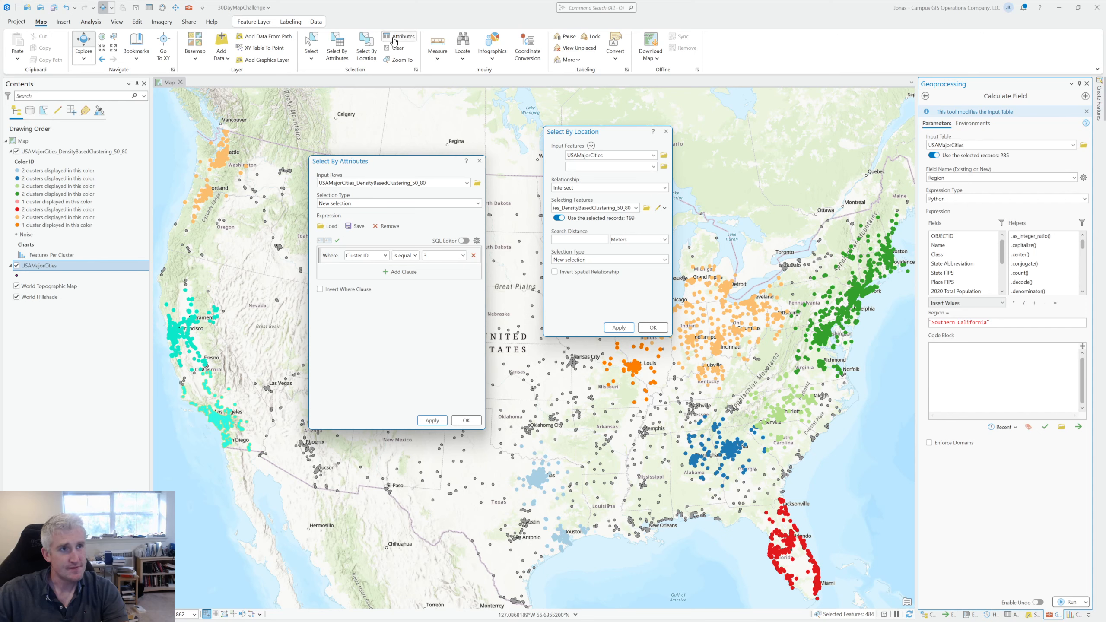
left_click(431, 420)
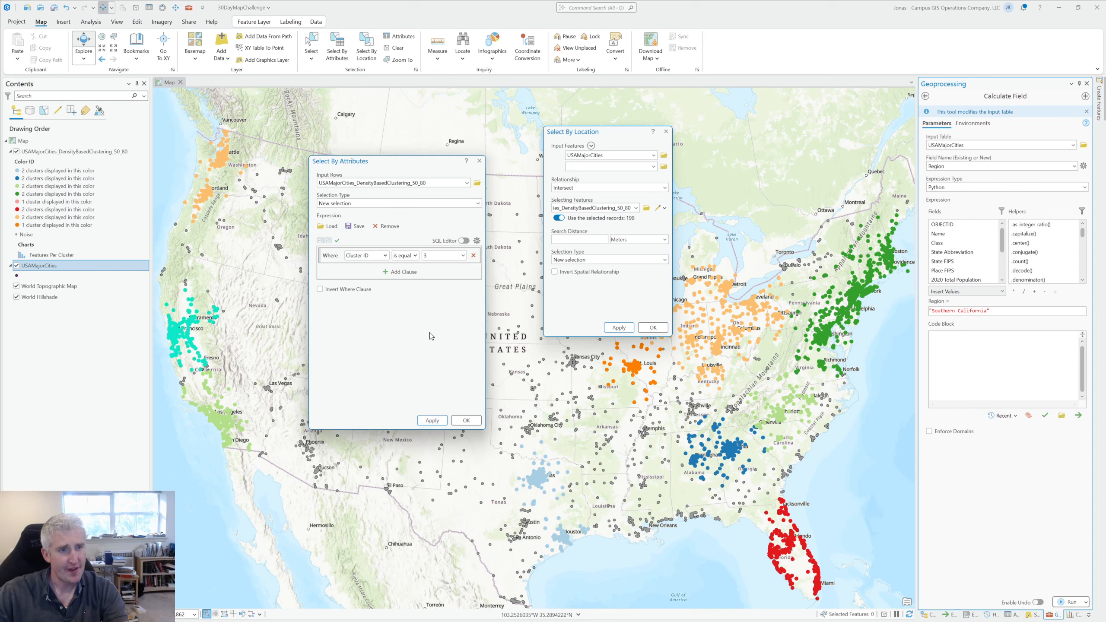
left_click(624, 327)
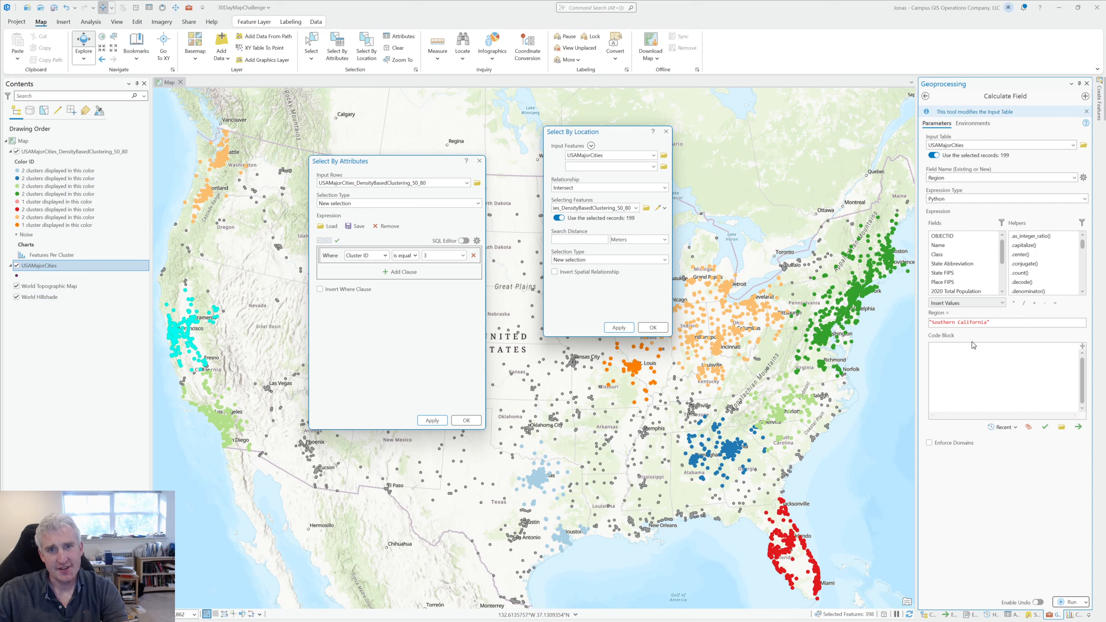
- Calculate the Region field as "Northern California" for the selected USAMajorCities records
left_click(990, 322)
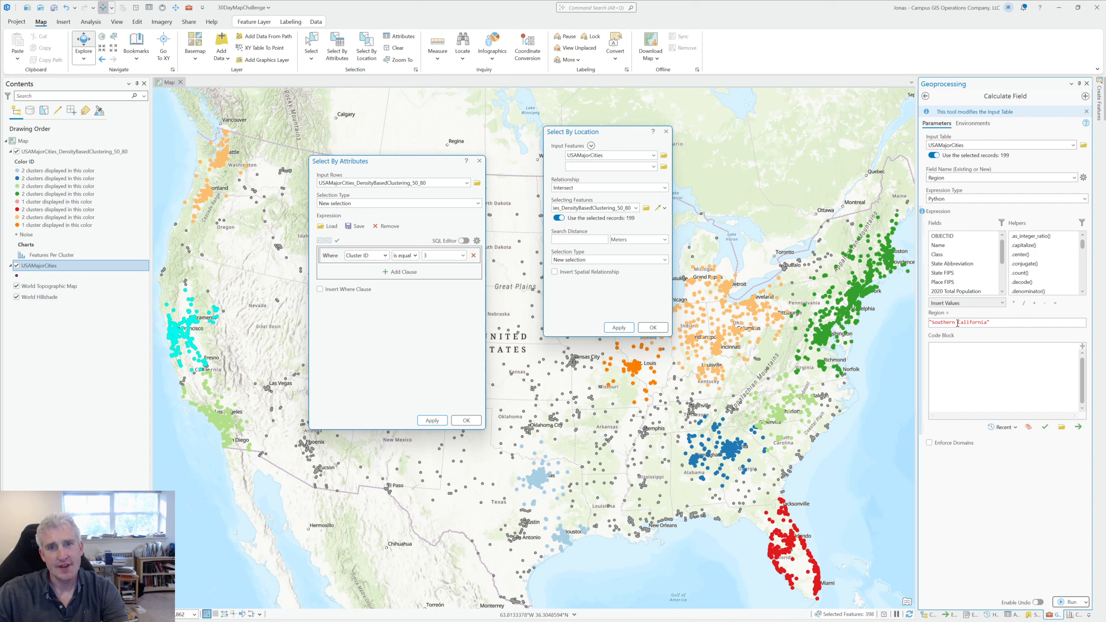
left_click_drag(957, 323, 938, 322)
type("Nor")
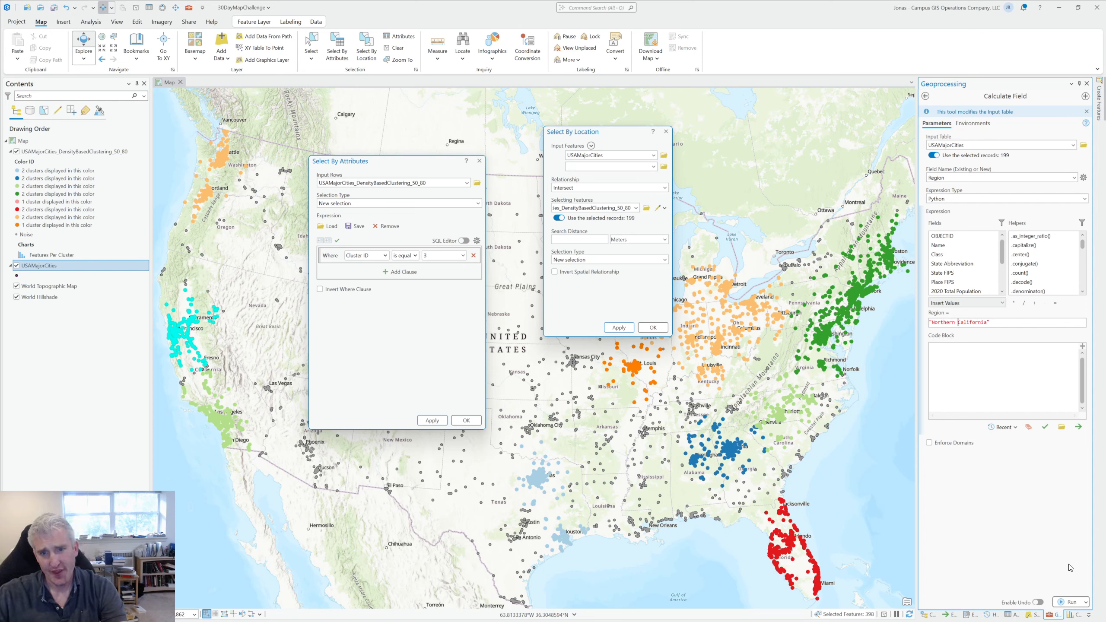
left_click(1068, 604)
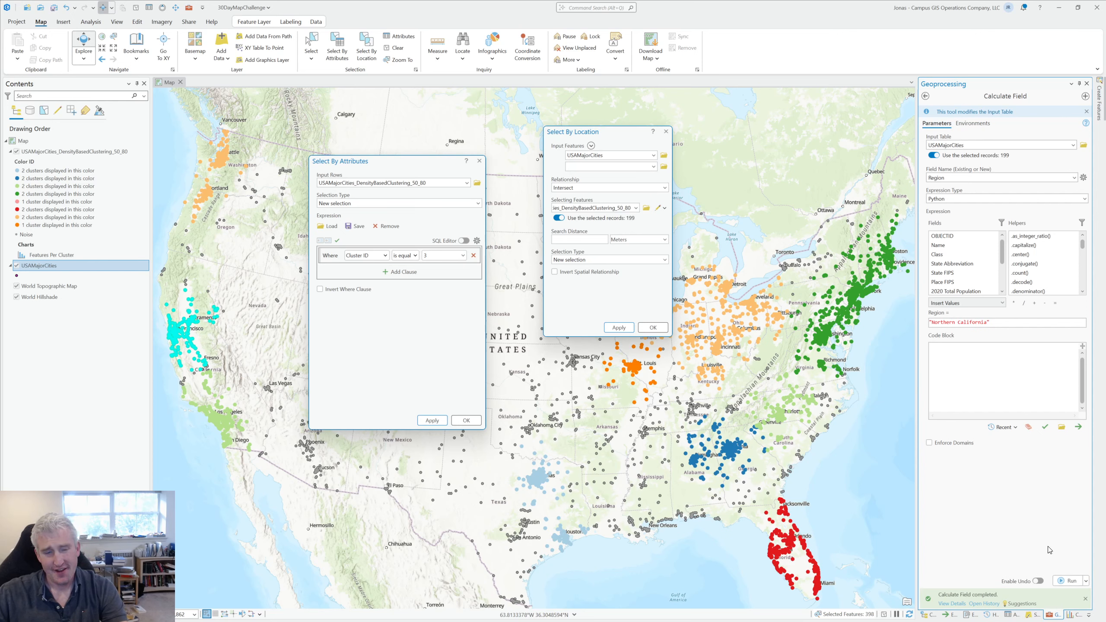
- From a cleared selection, select the Cluster ID 4 clustering points and the intersecting USAMajorCities points, and move both selection dialogs off the Denver area
left_click(463, 256)
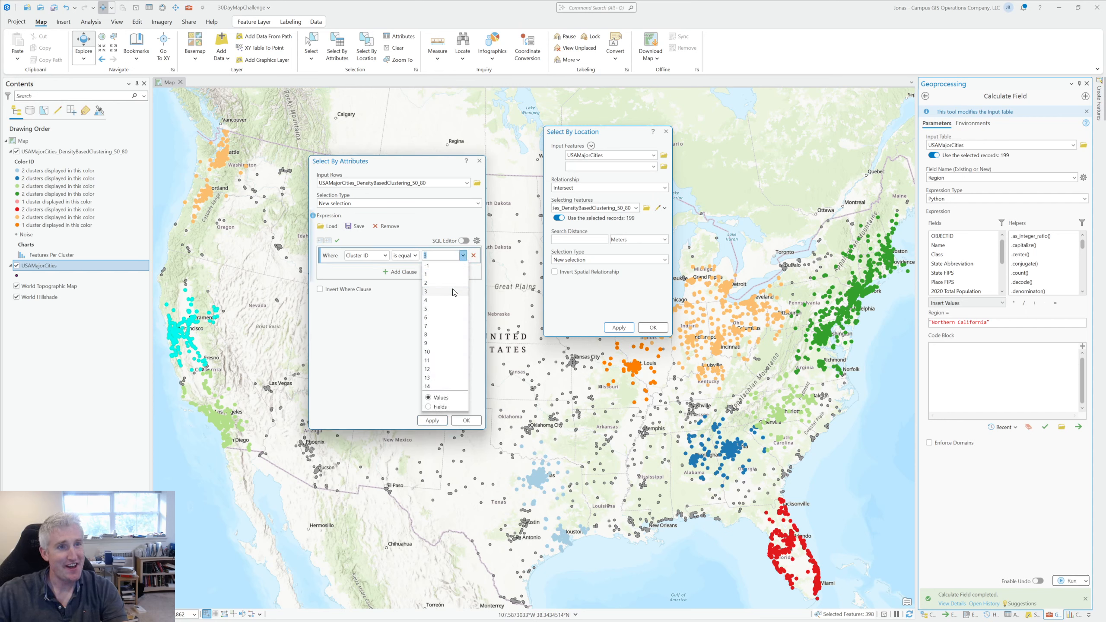
left_click(455, 364)
left_click(434, 420)
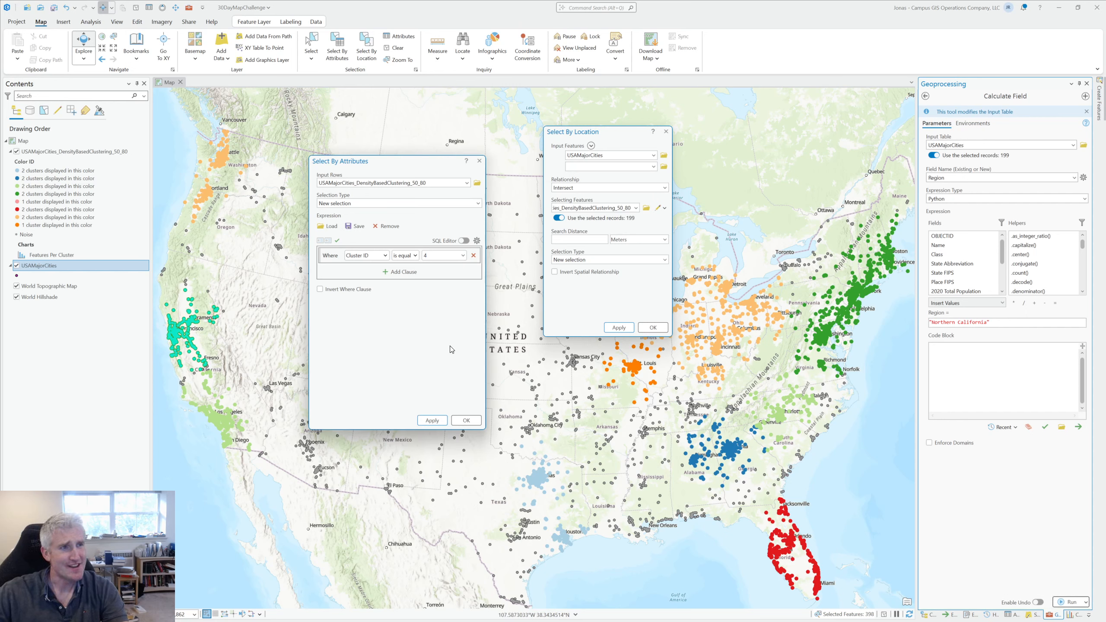
left_click(619, 327)
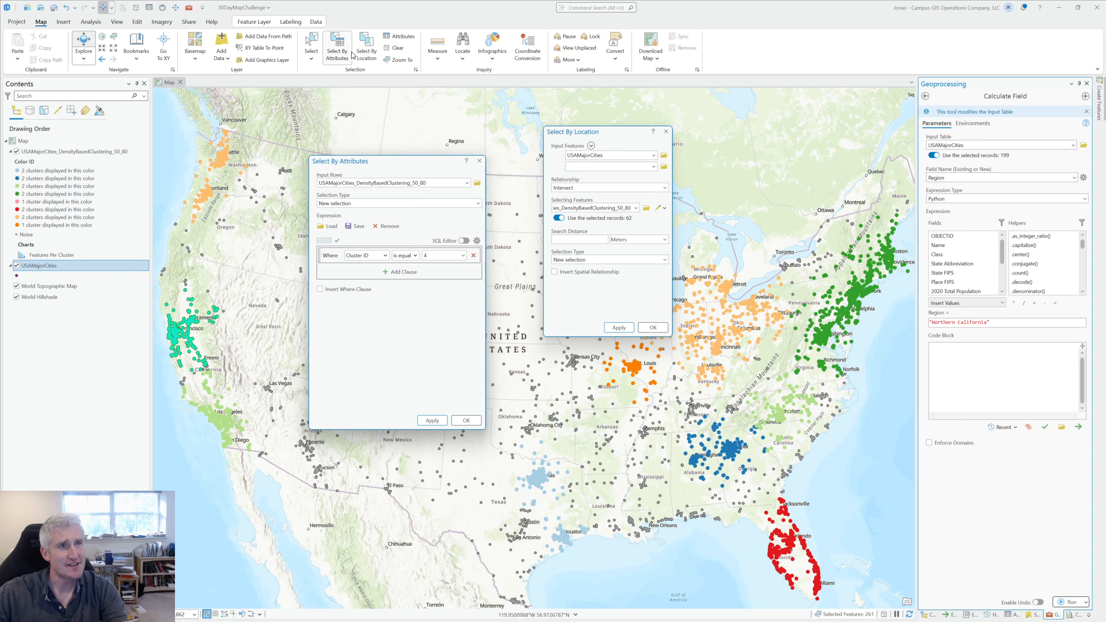
left_click(435, 420)
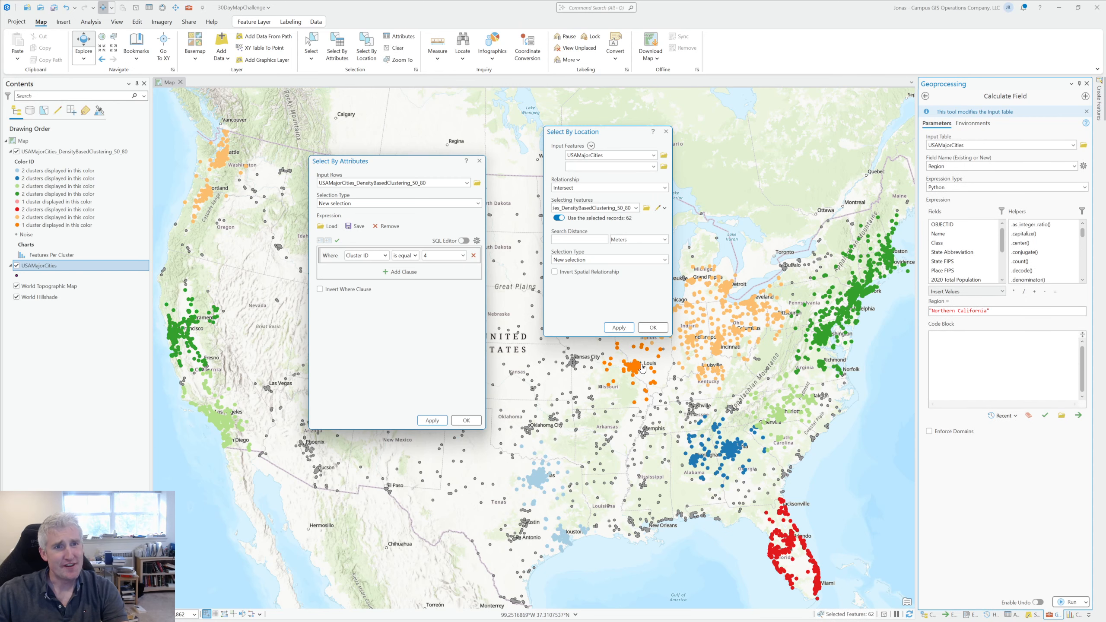
left_click(619, 327)
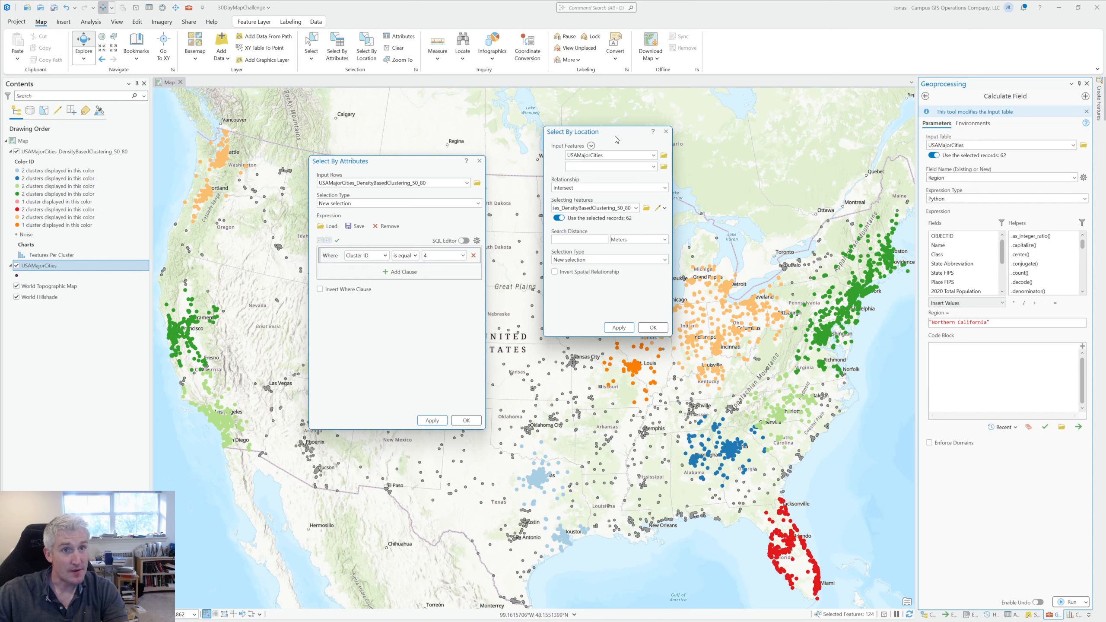
left_click_drag(615, 135, 802, 115)
left_click_drag(421, 165, 592, 109)
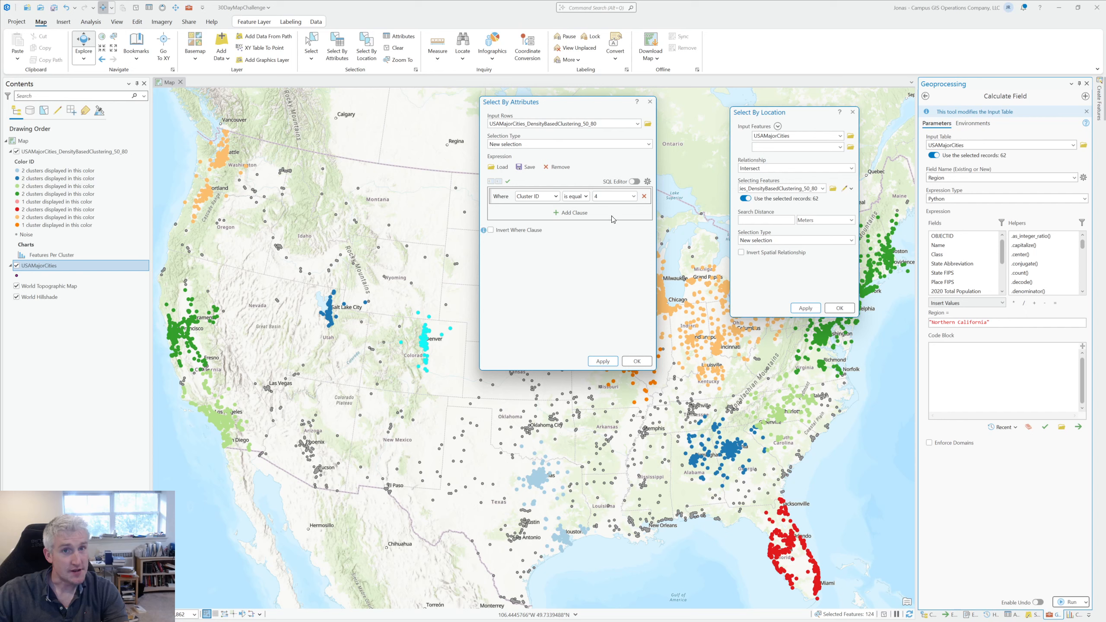
- Calculate the Region field as "Front Range" for the selected USAMajorCities records
left_click(989, 322)
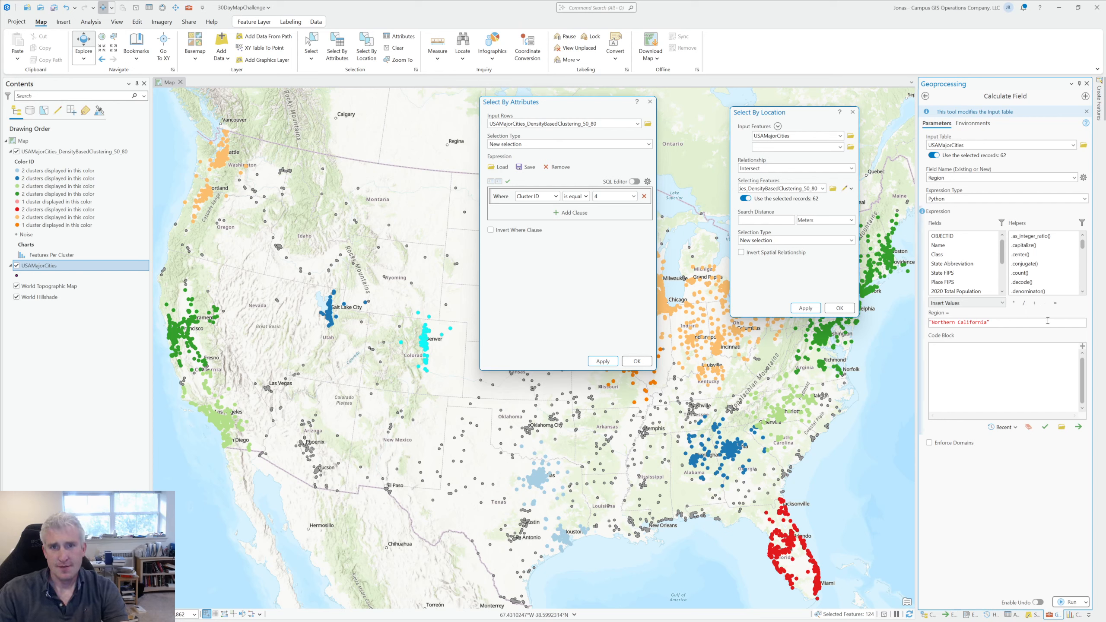
key("BackSpace")
key("BackSpace")
key("BackSpace")
key("BackSpace")
key("BackSpace")
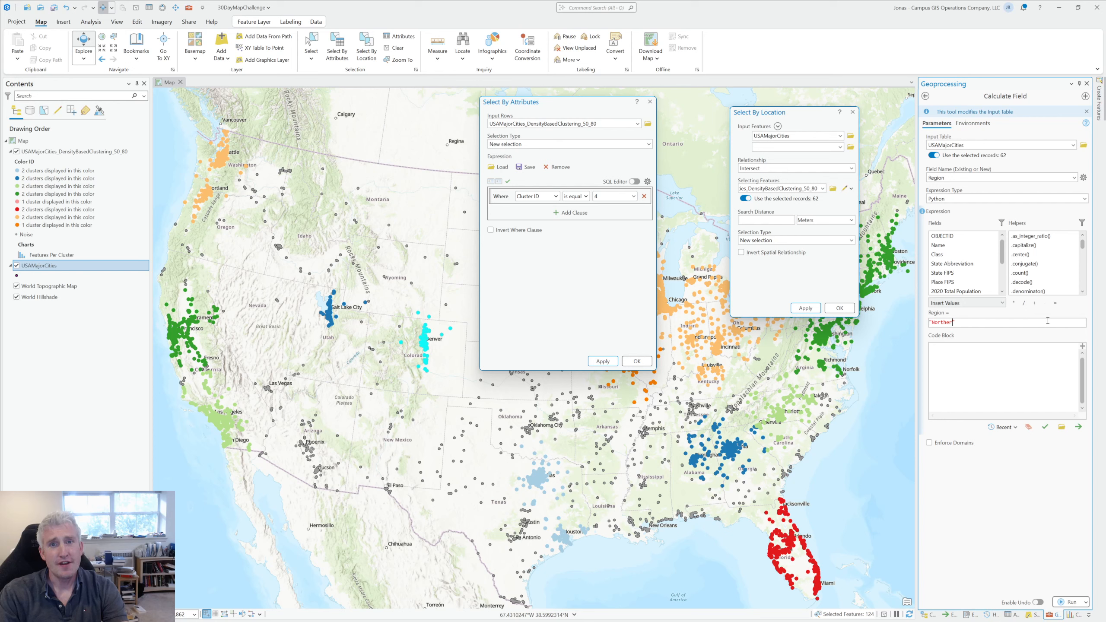
key("BackSpace")
type("Front Range")
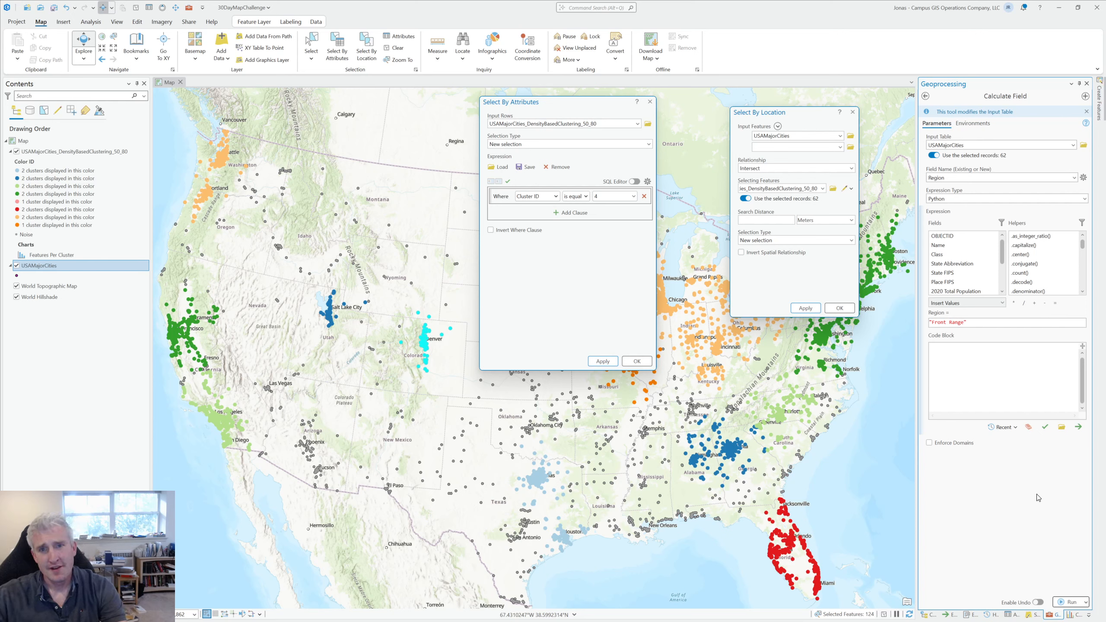
left_click(1062, 602)
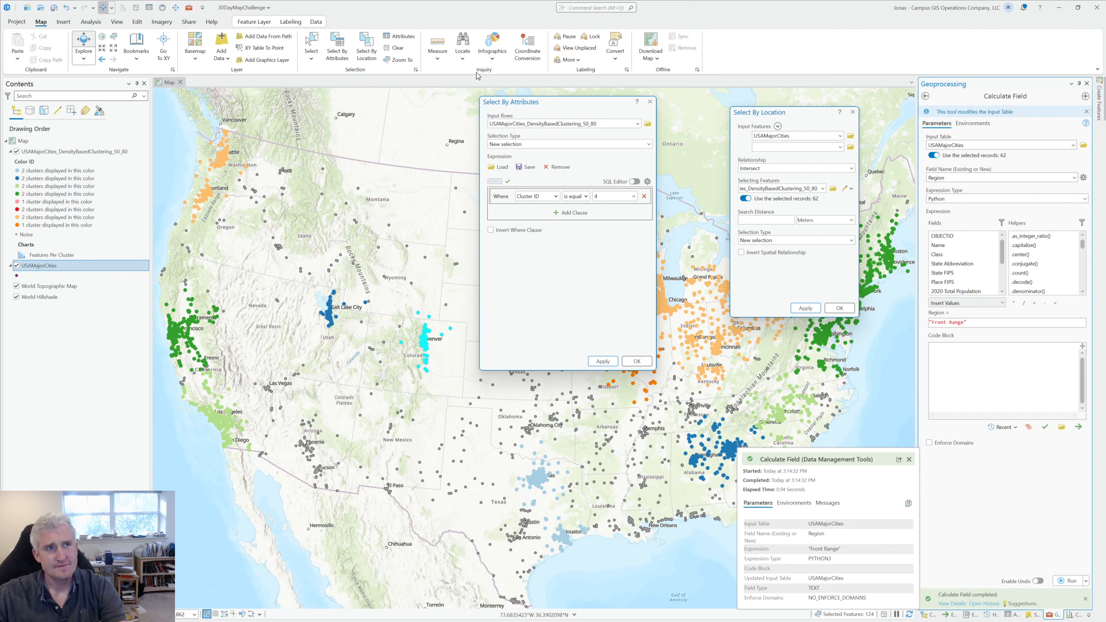
- From a cleared selection, select the clustering points with Cluster ID equal to 5 and the USAMajorCities points that intersect them
left_click(396, 49)
left_click(633, 196)
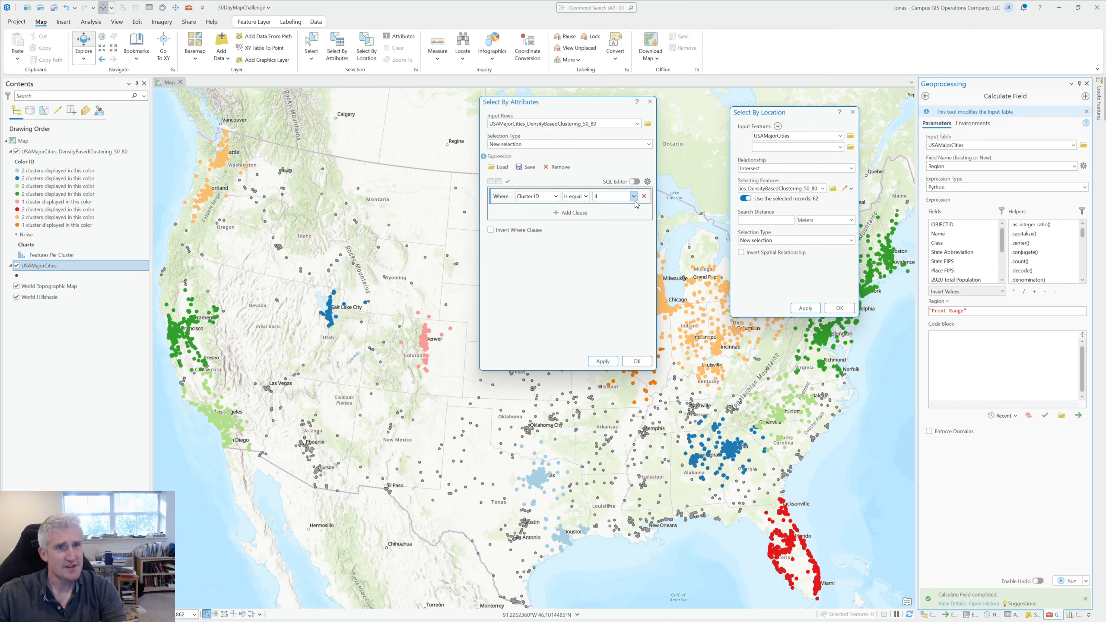
left_click(622, 253)
type("5")
left_click(603, 361)
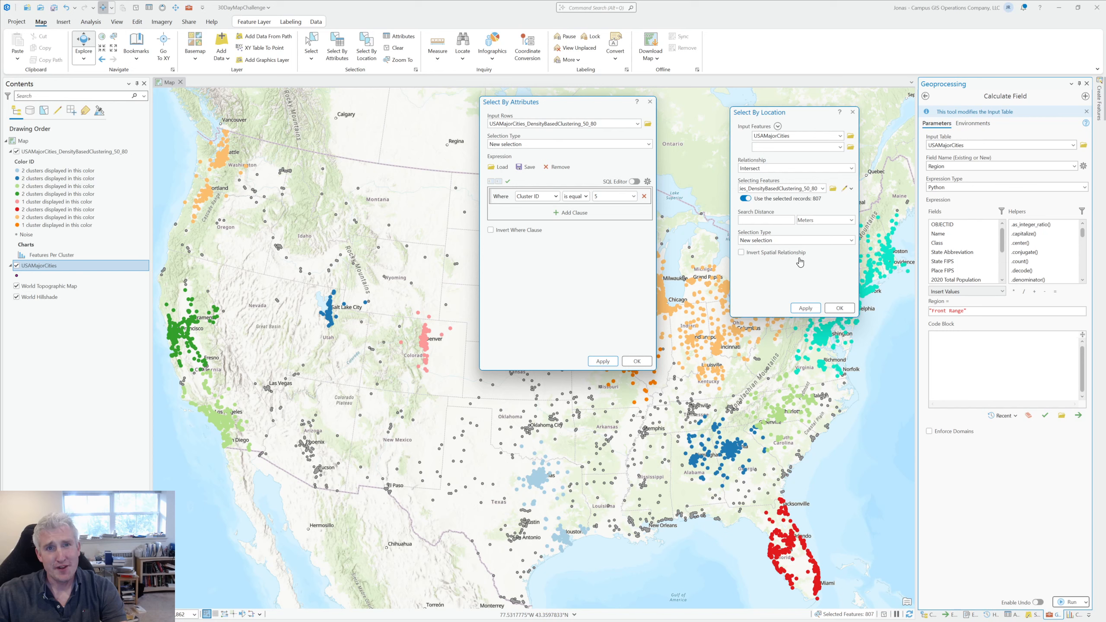
left_click(805, 308)
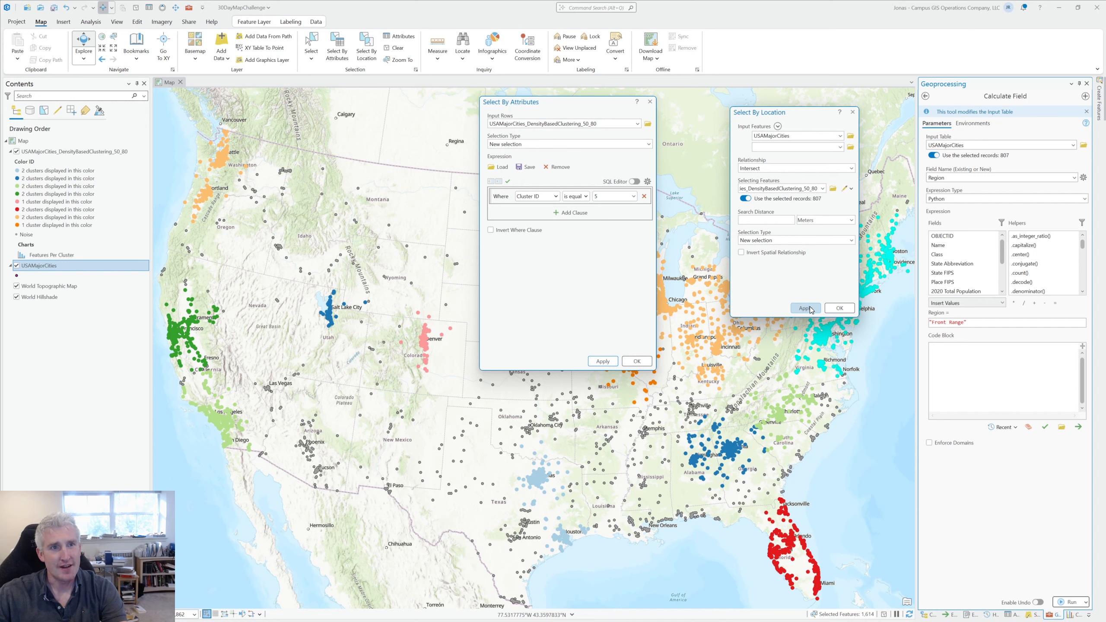
- Calculate the Region field as "Northeast" for the selected USAMajorCities records
left_click(992, 324)
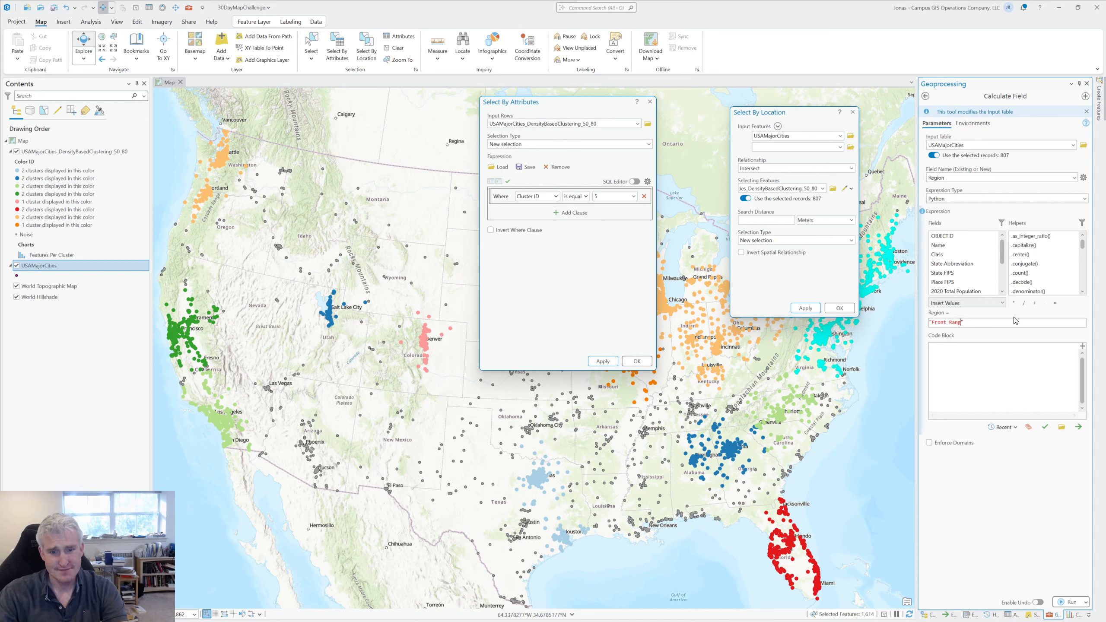
key("BackSpace")
key("BackSpace")
key("BackSpace")
key("BackSpace")
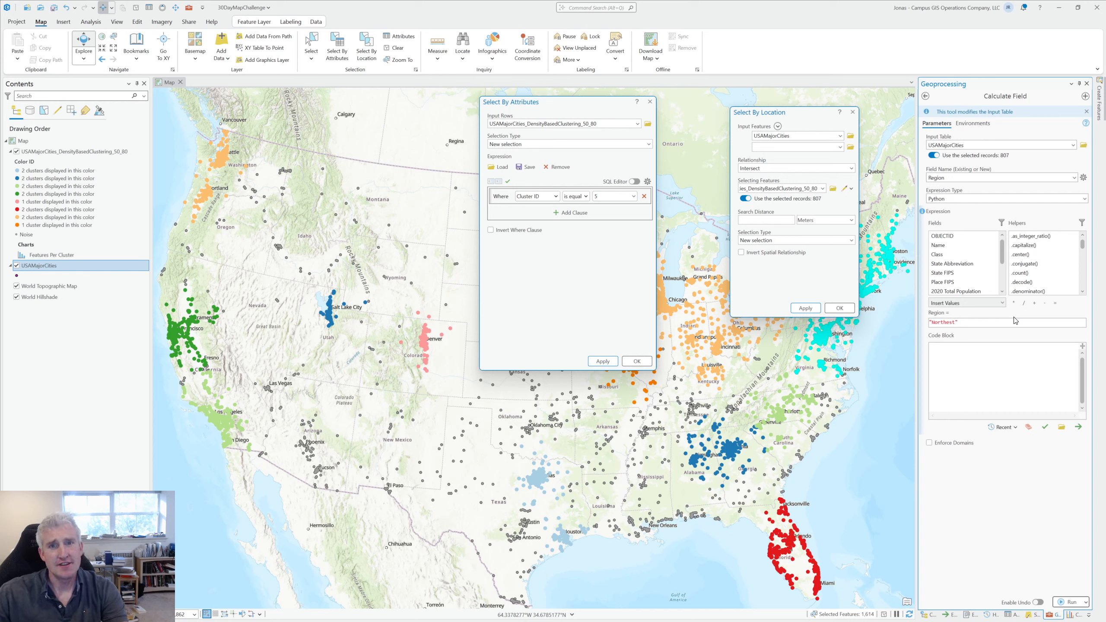
key("BackSpace")
type("ea")
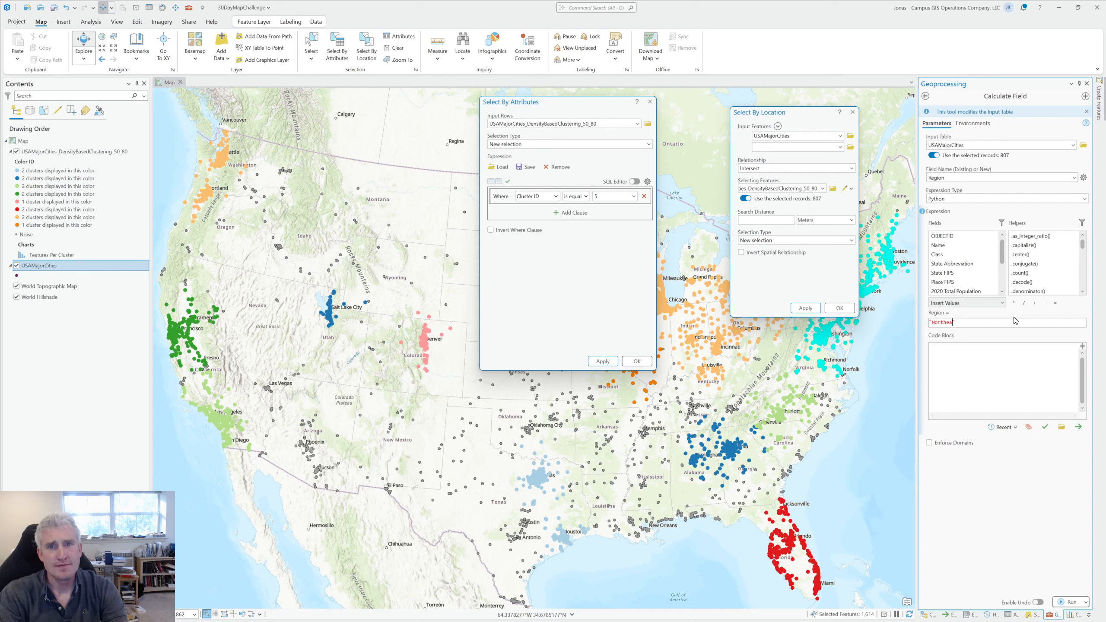
left_click(1067, 603)
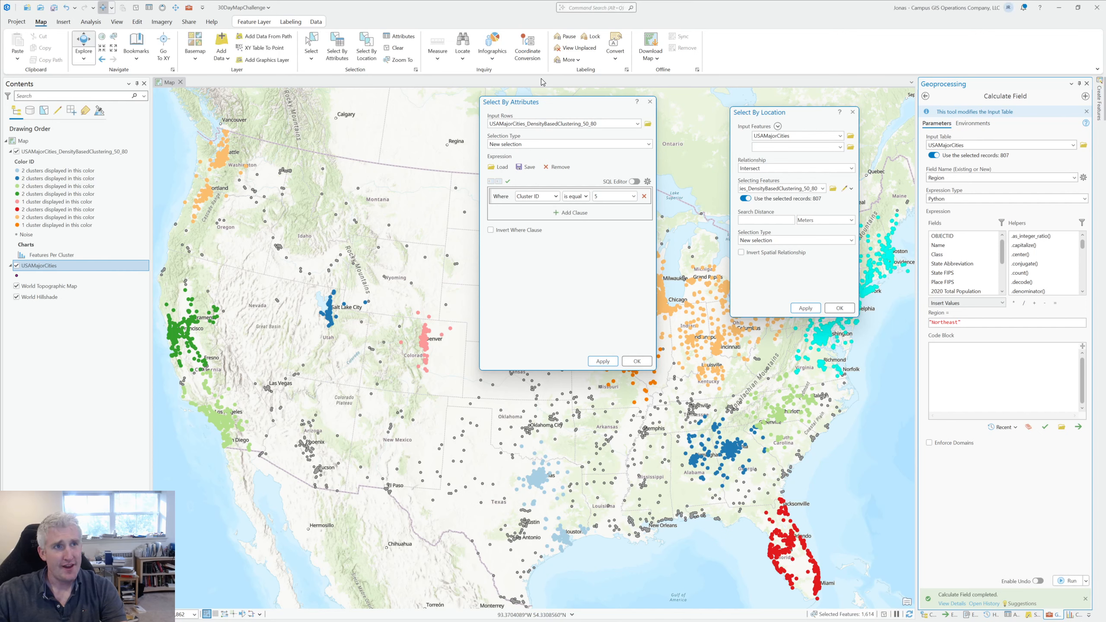
- Clear the previous selection and select the Cluster ID 6 clustering points plus the USAMajorCities points intersecting them
left_click(397, 49)
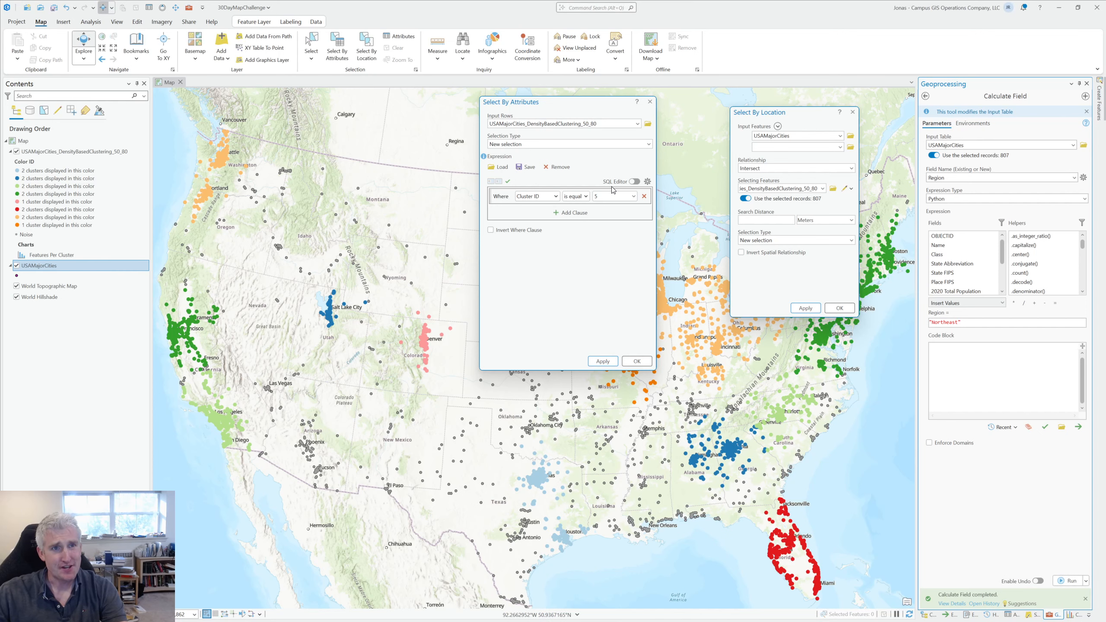
left_click(632, 196)
left_click(618, 258)
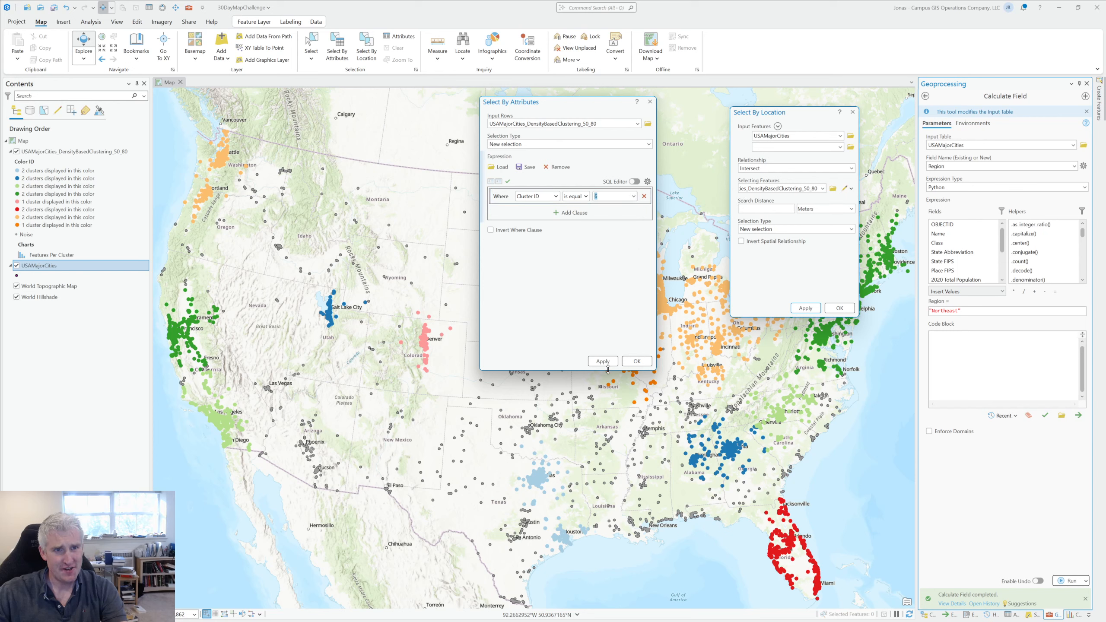
left_click(603, 361)
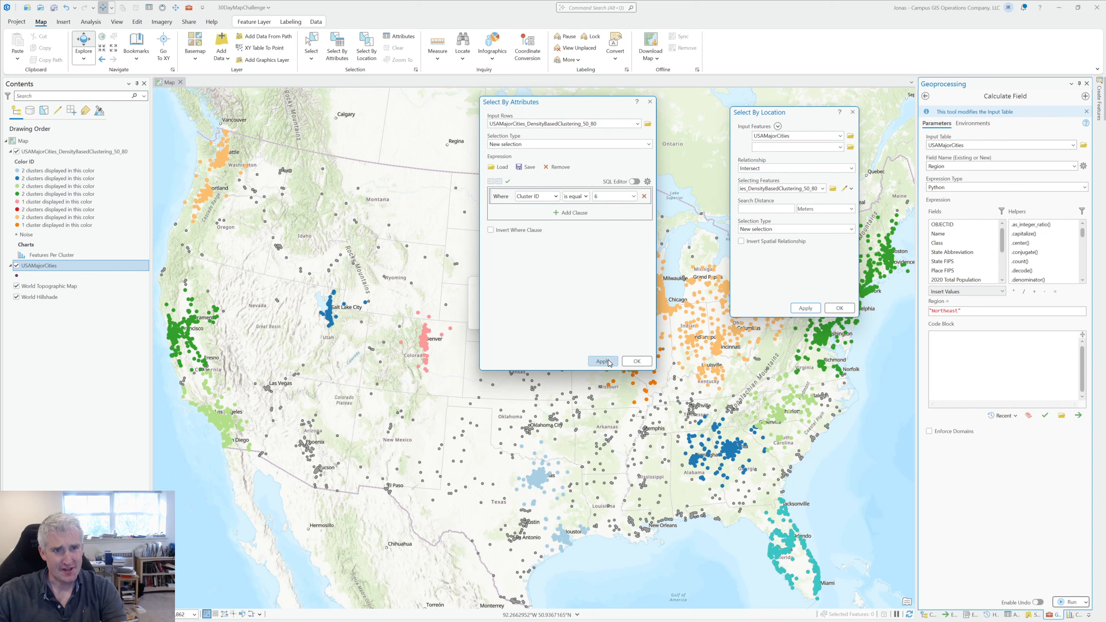
left_click(805, 307)
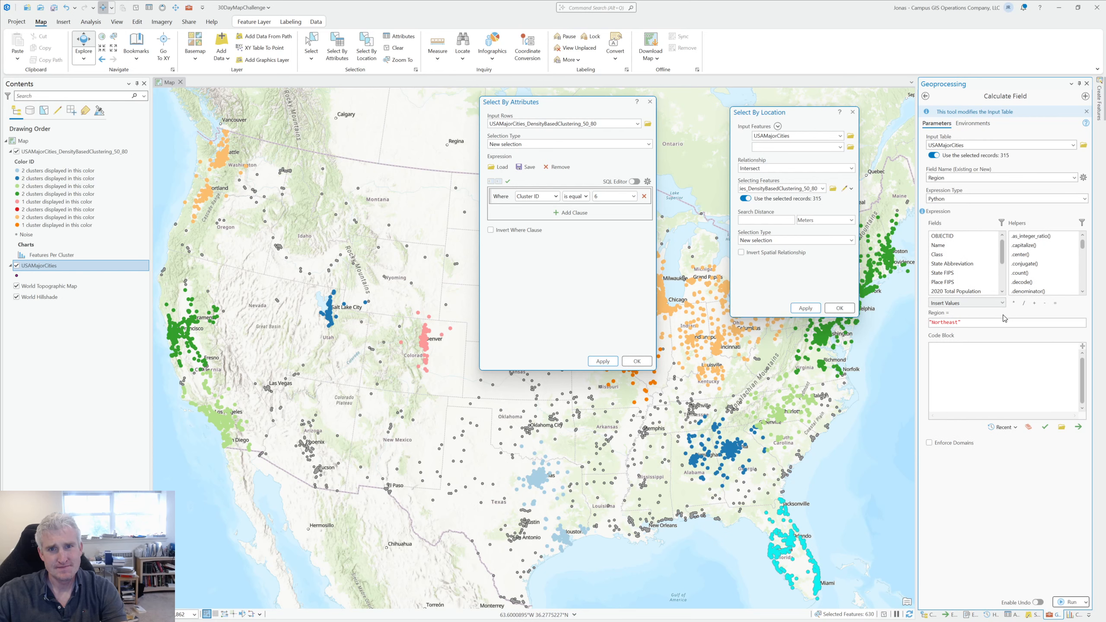
- Calculate the Region field as "Florida" for the selected USAMajorCities records
left_click(1004, 322)
key("BackSpace")
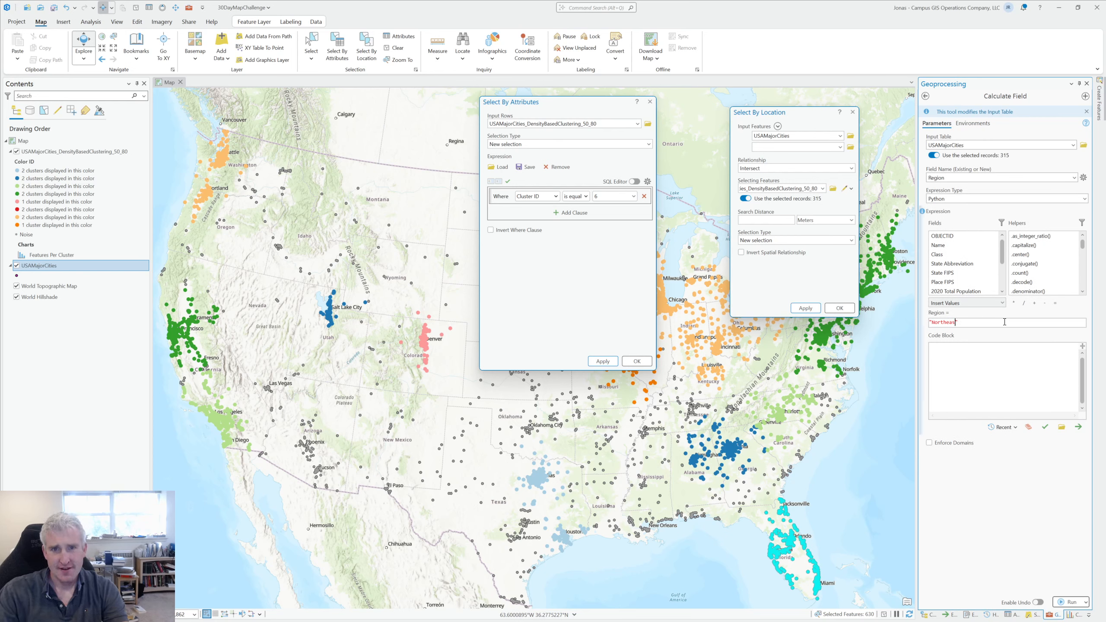
type("FL")
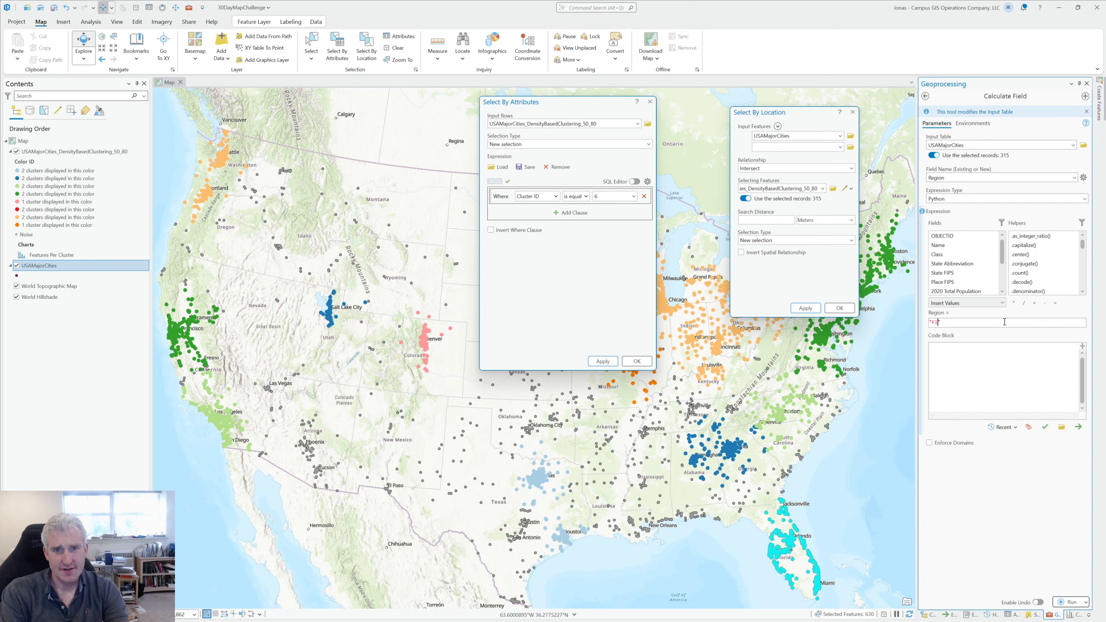
type("orida\"")
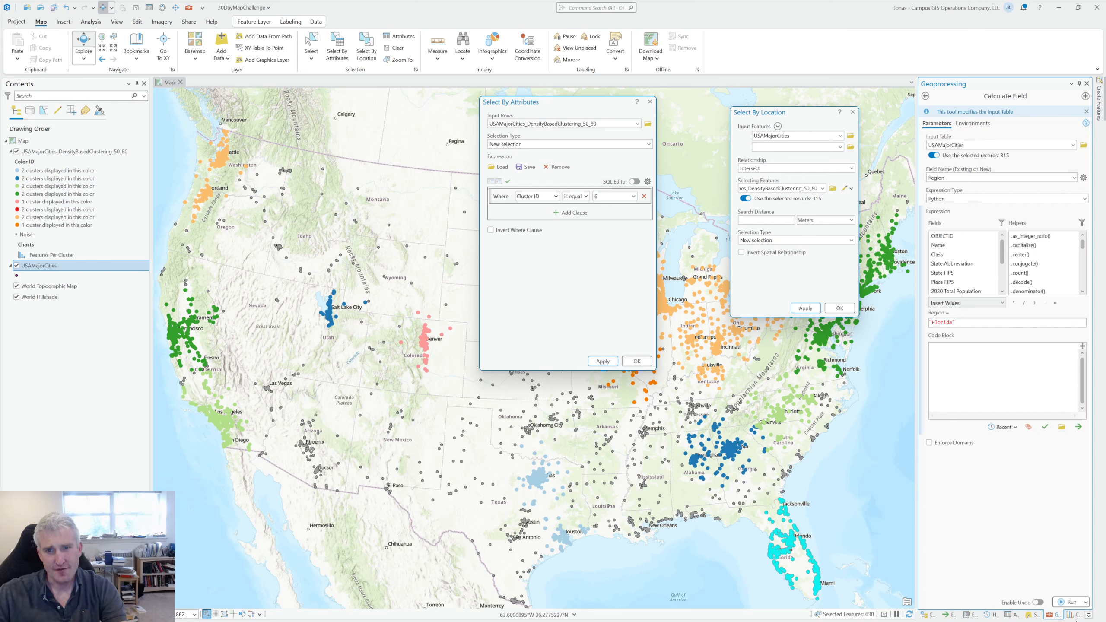
left_click(1067, 606)
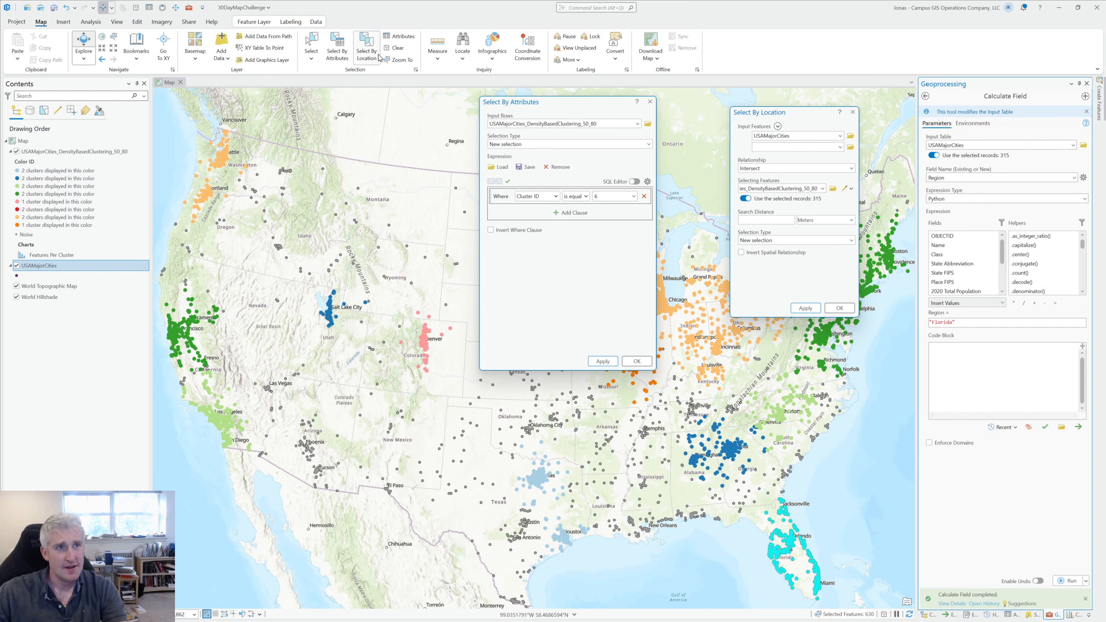
- Clear the previous selection and select the Cluster ID 7 clustering points plus the USAMajorCities points intersecting them
left_click(396, 48)
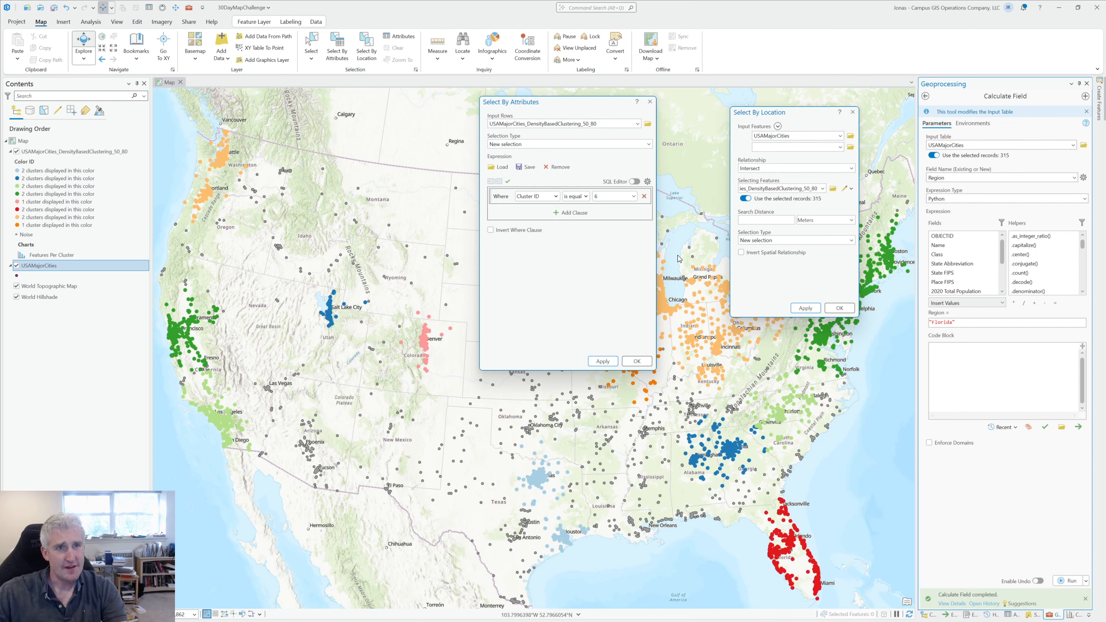
left_click(634, 196)
left_click(612, 266)
left_click(603, 361)
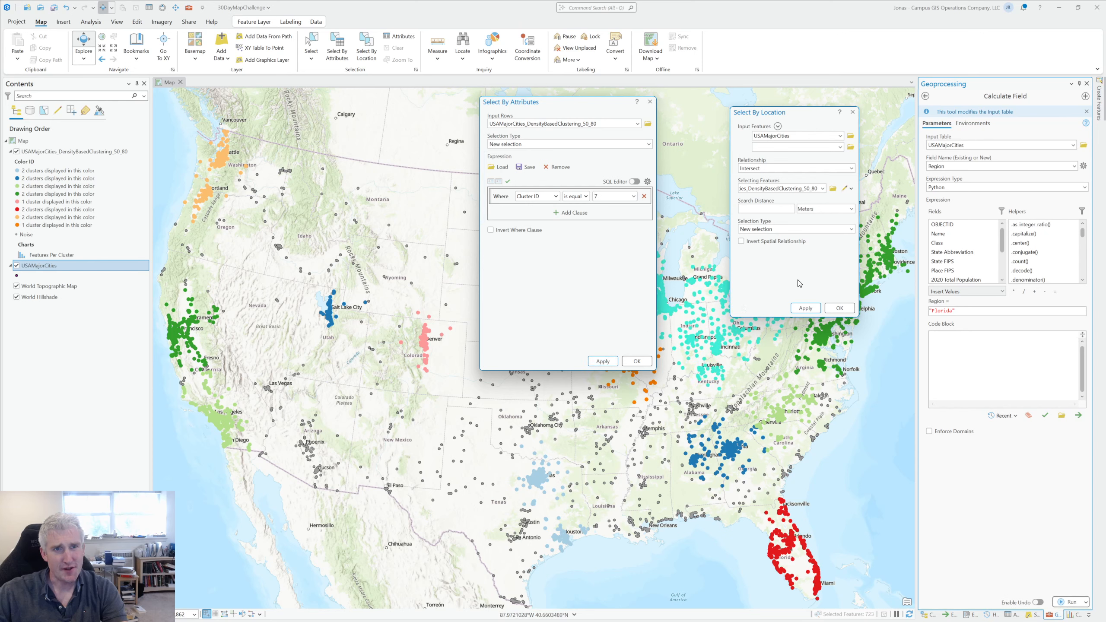
left_click(805, 308)
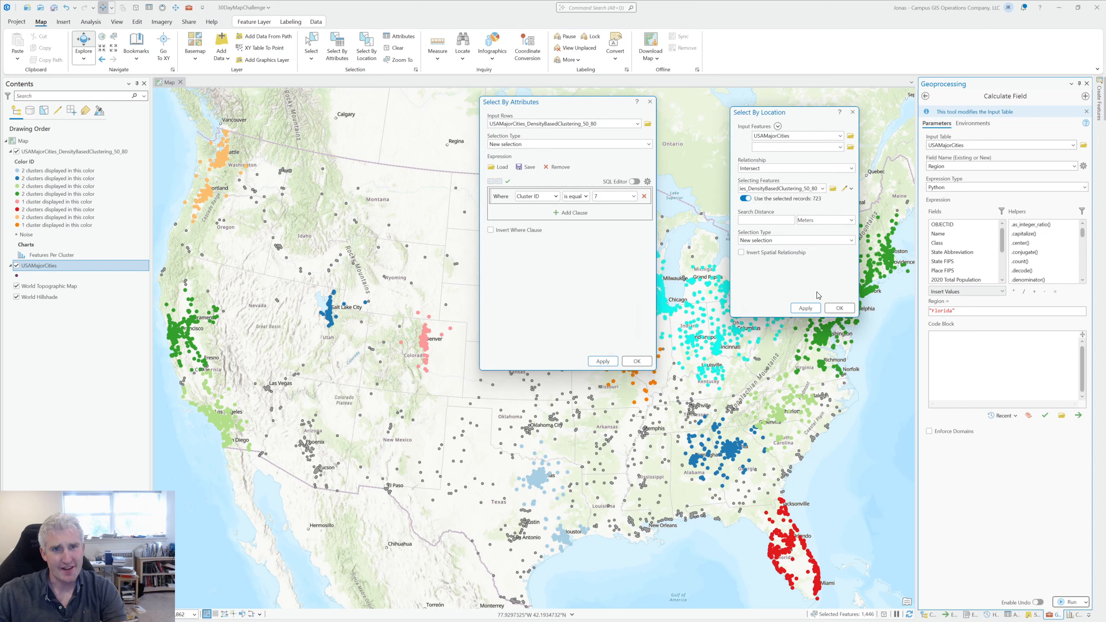
- Calculate the Region field as "Great Lakes" for the selected USAMajorCities records
left_click(1002, 324)
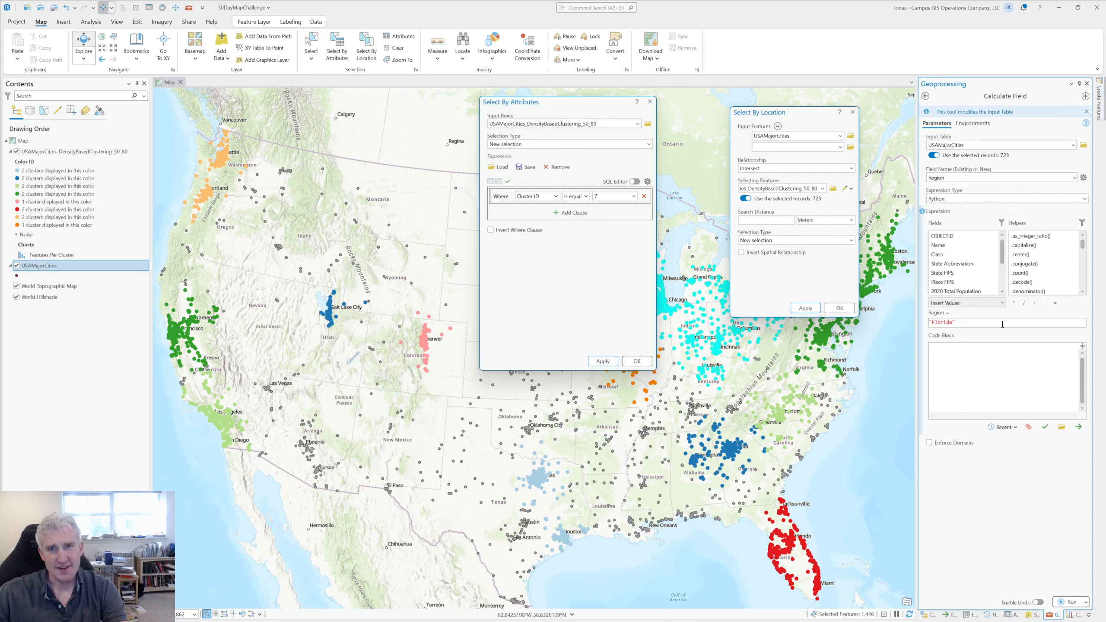
key("BackSpace")
key("BackSpace")
key("BackSpace")
key("BackSpace")
key("BackSpace")
key("BackSpace")
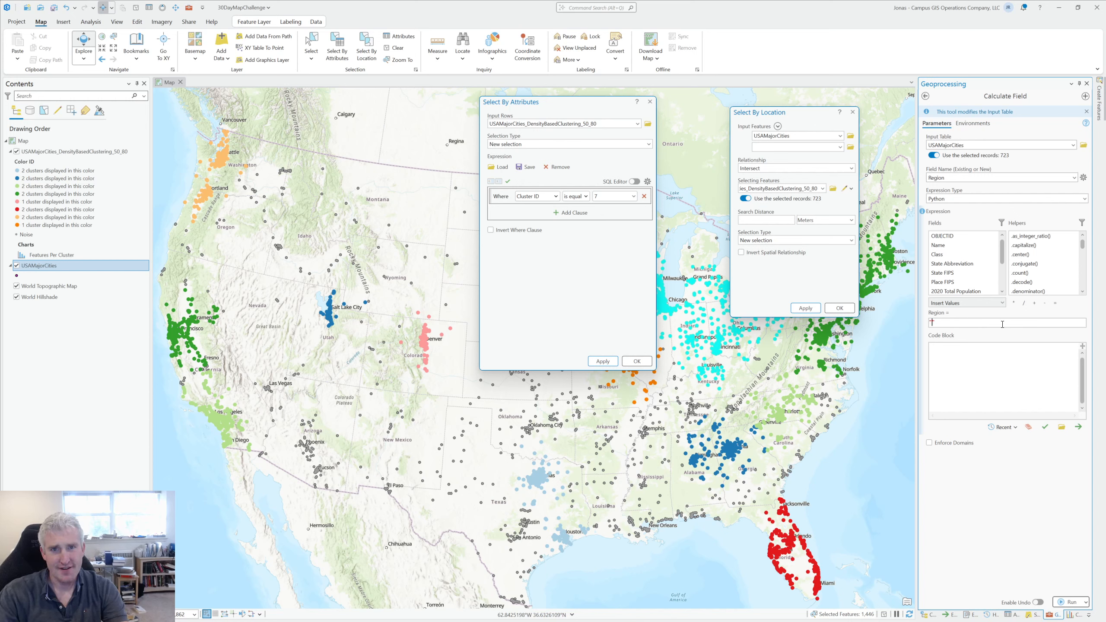
type("Great Lakes")
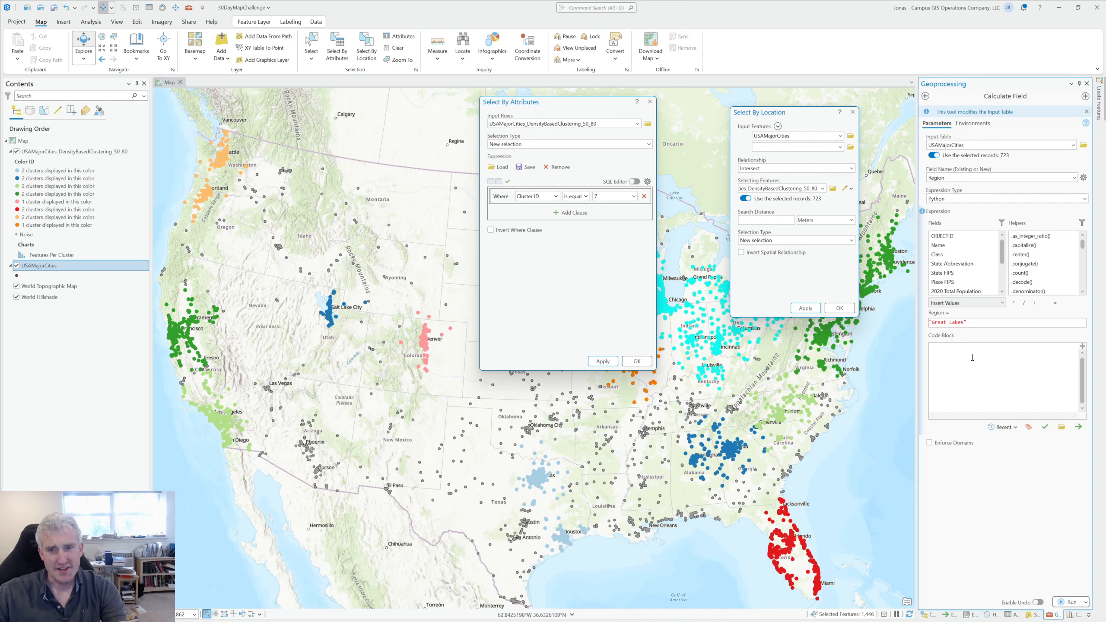
left_click(1068, 602)
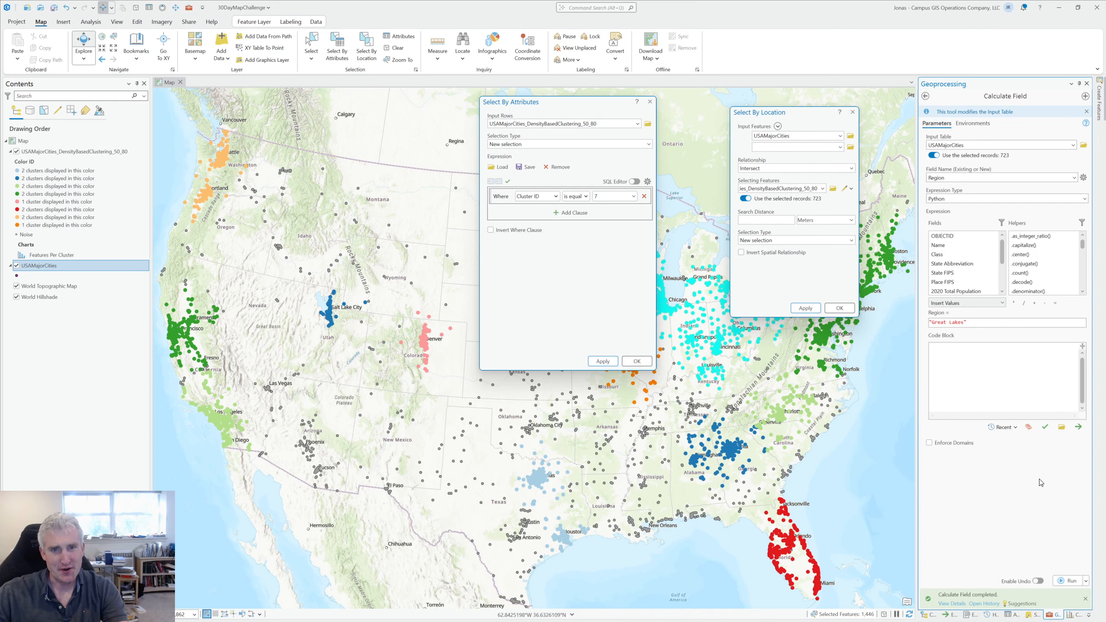
- From a cleared selection, select the Cluster ID 8 clustering points and intersecting USAMajorCities points, moving the attribute selection dialog off the Midwest
left_click(398, 48)
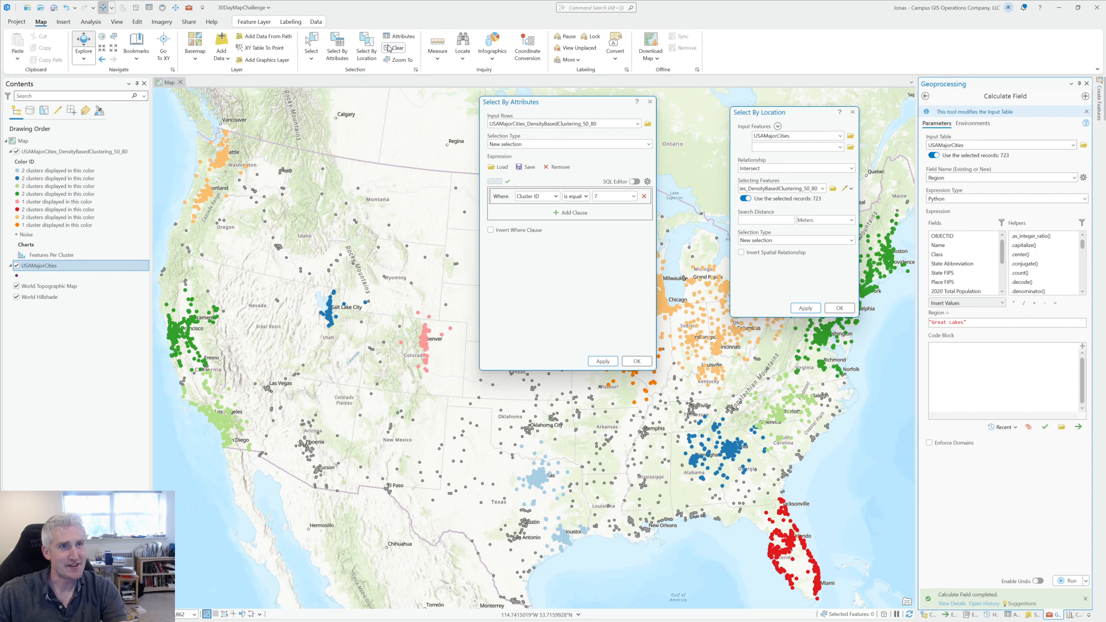
left_click(633, 196)
left_click(627, 277)
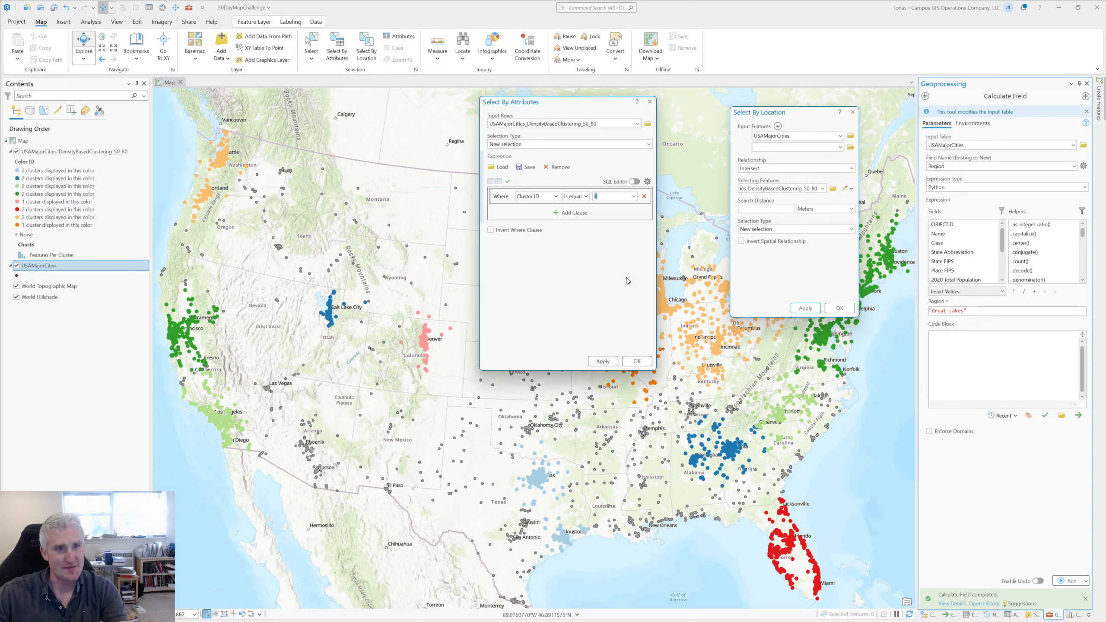
left_click(606, 363)
left_click_drag(576, 104, 455, 105)
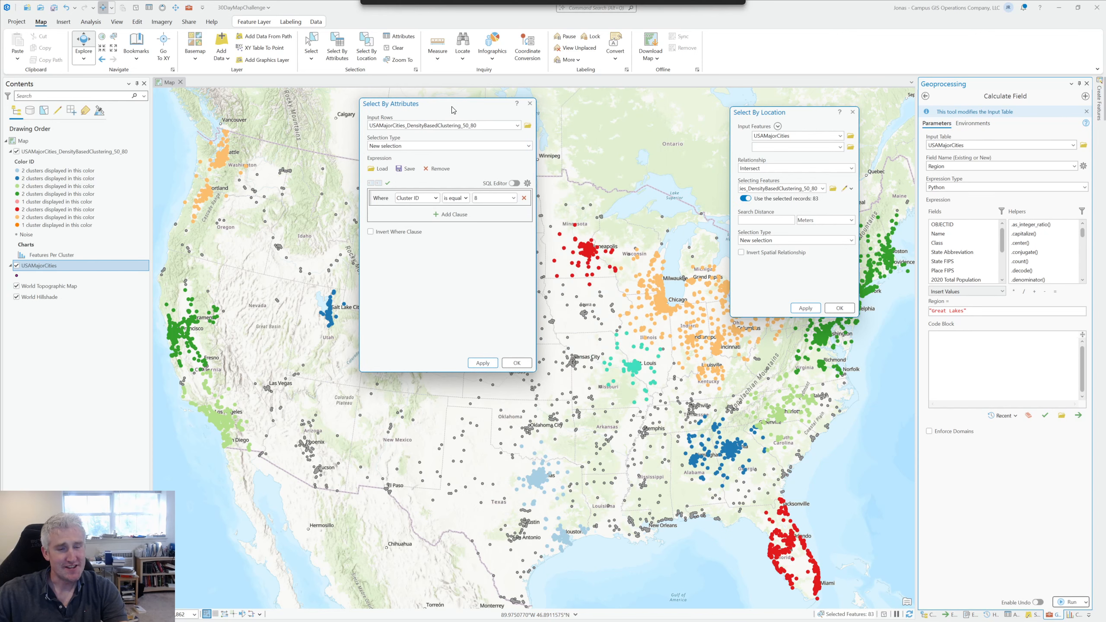
left_click(814, 311)
- Calculate the Region field as "St. Louis" for the selected USAMajorCities records
left_click(990, 322)
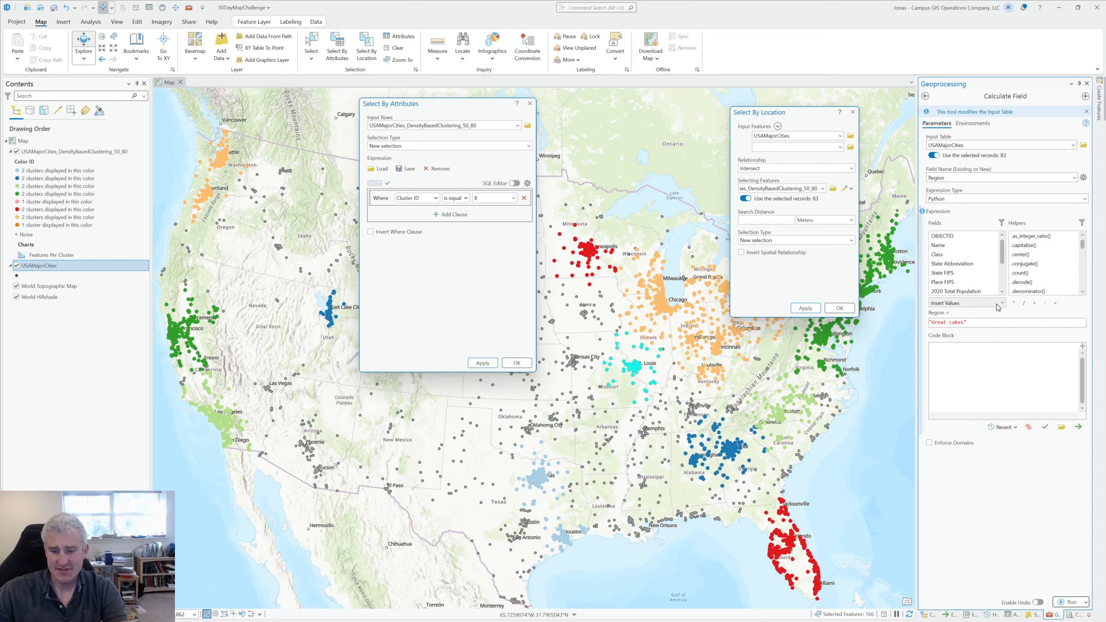
type("st")
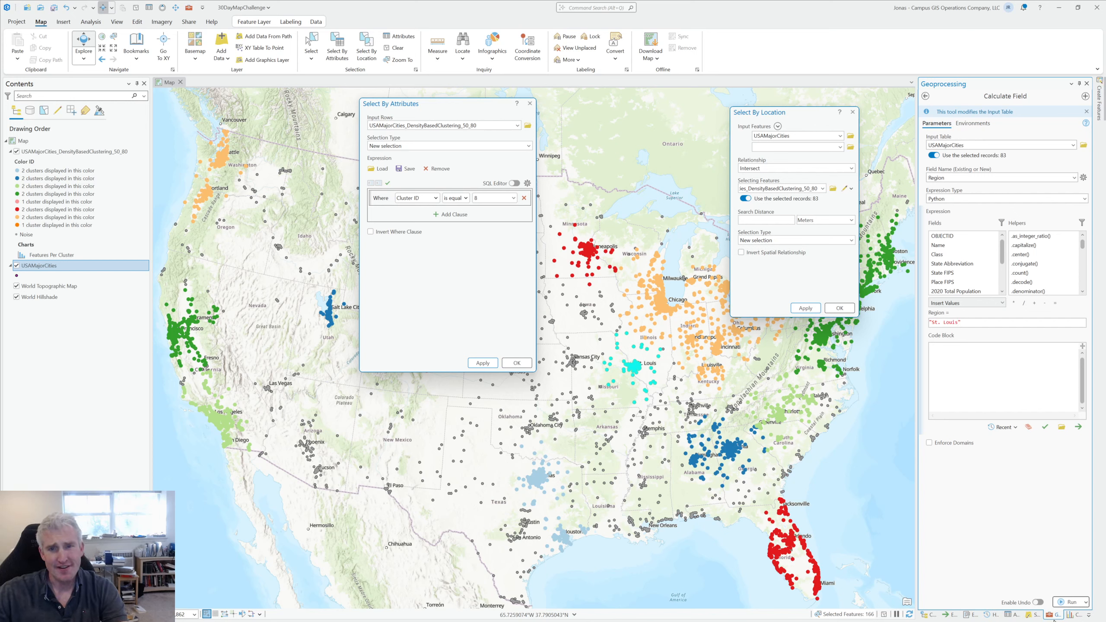
left_click(1072, 601)
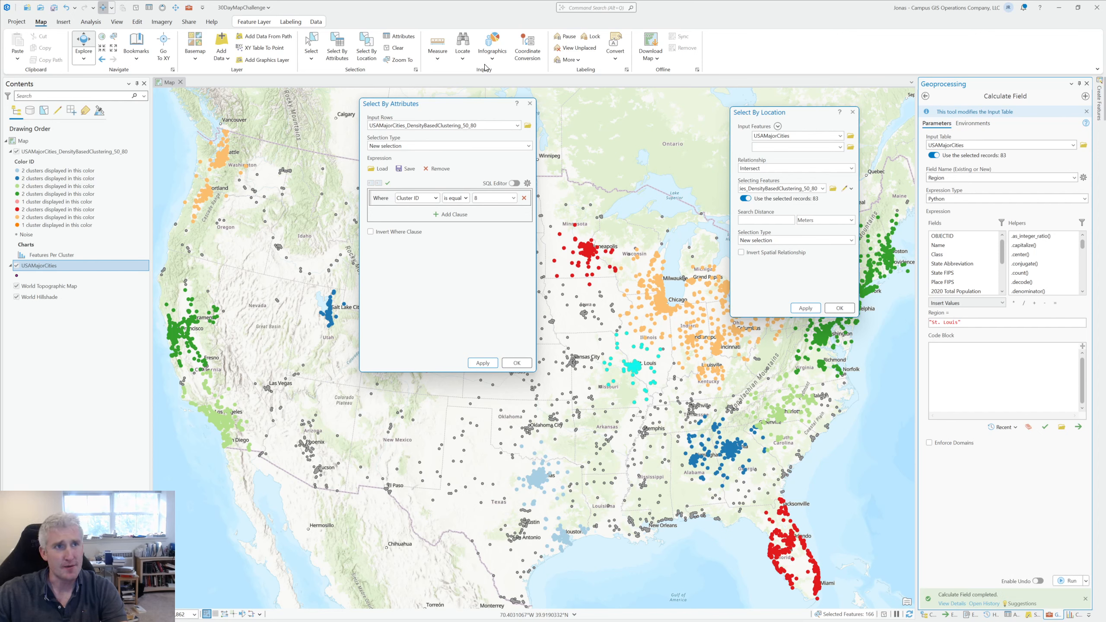
- From a cleared selection, select the Cluster ID 9 clustering points and intersecting USAMajorCities points, and calculate the cities' Region field as "Minneapolis"
left_click(395, 48)
left_click(513, 197)
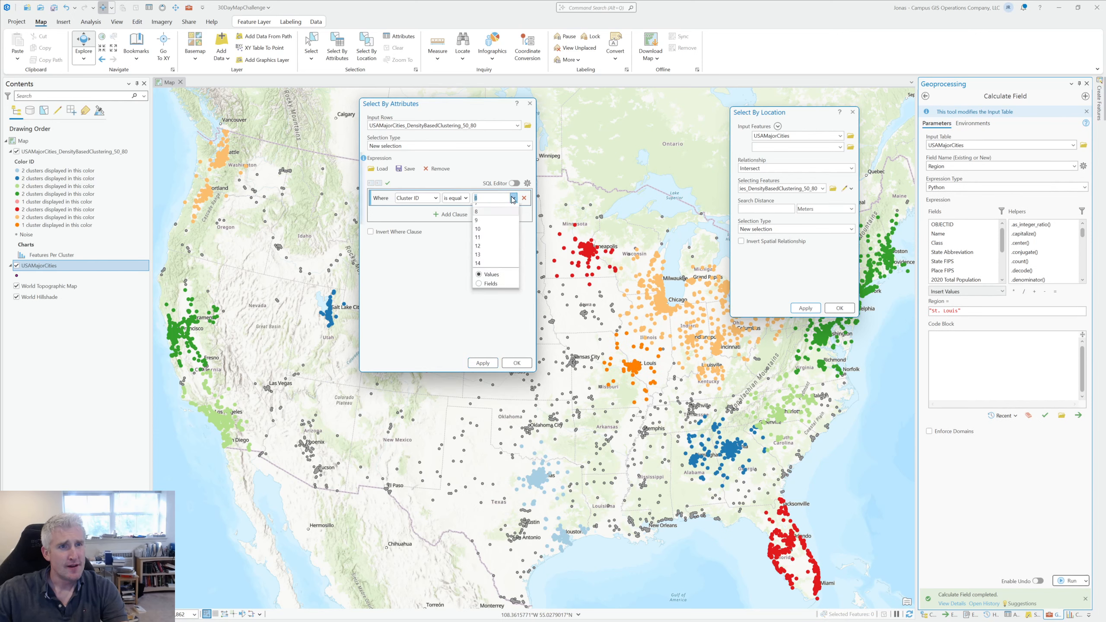
left_click(501, 291)
left_click(495, 367)
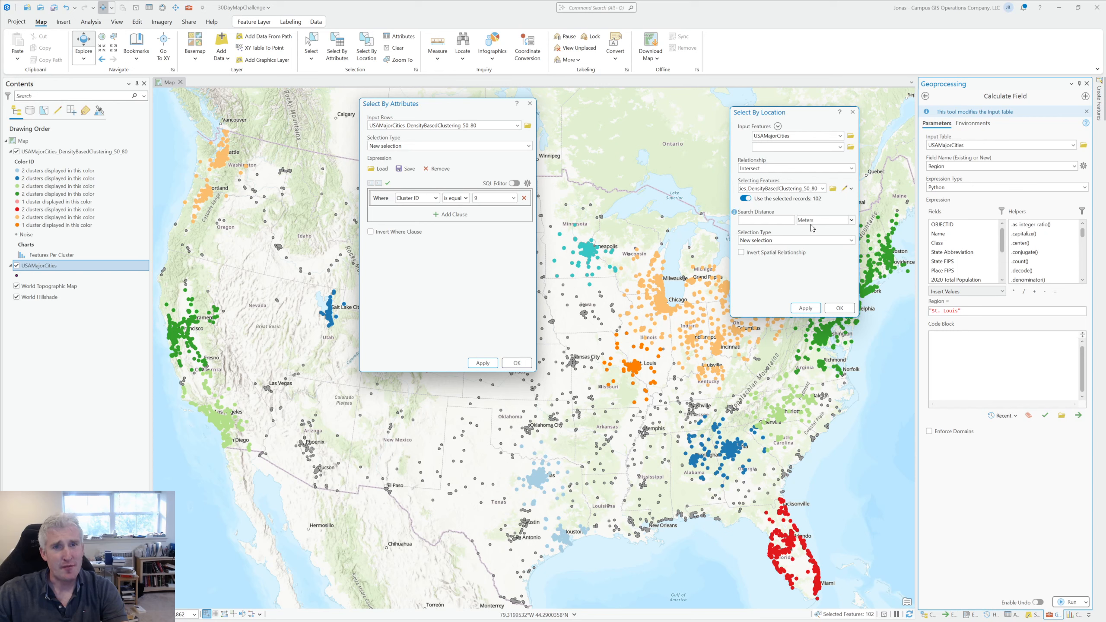
left_click(810, 308)
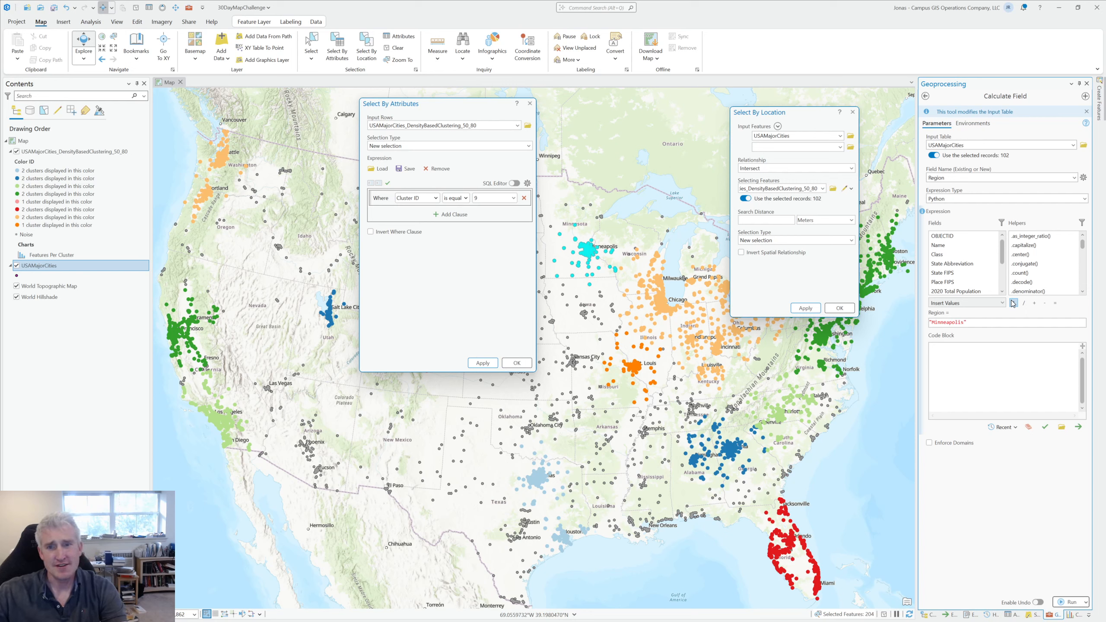
left_click(1070, 606)
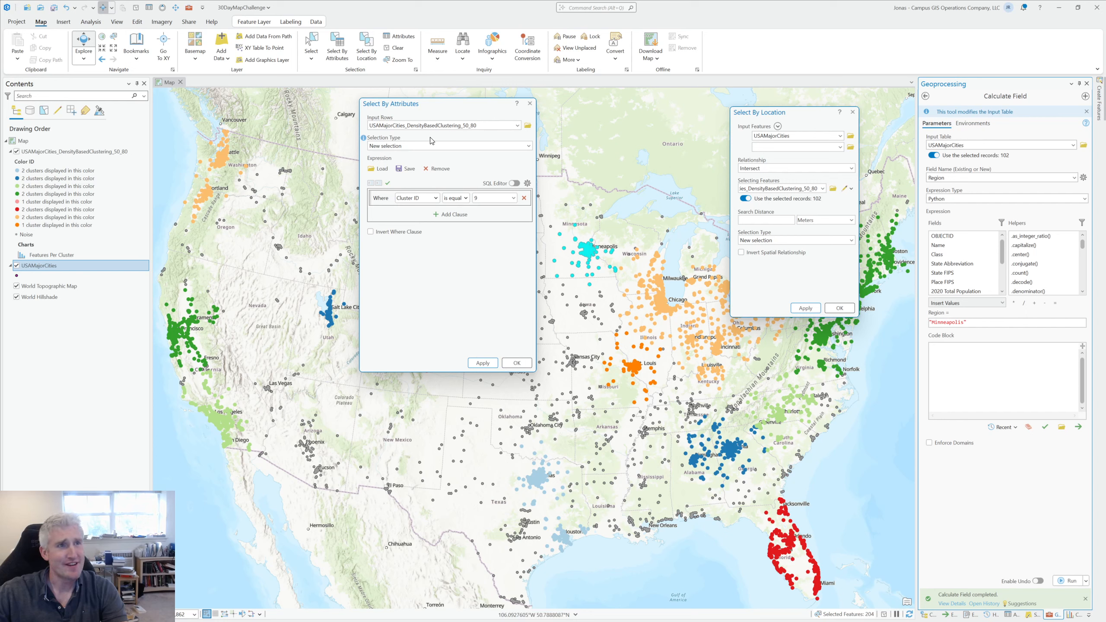
- Clear the previous selection and select the Cluster ID 10 clustering points plus the USAMajorCities points intersecting them
left_click(397, 48)
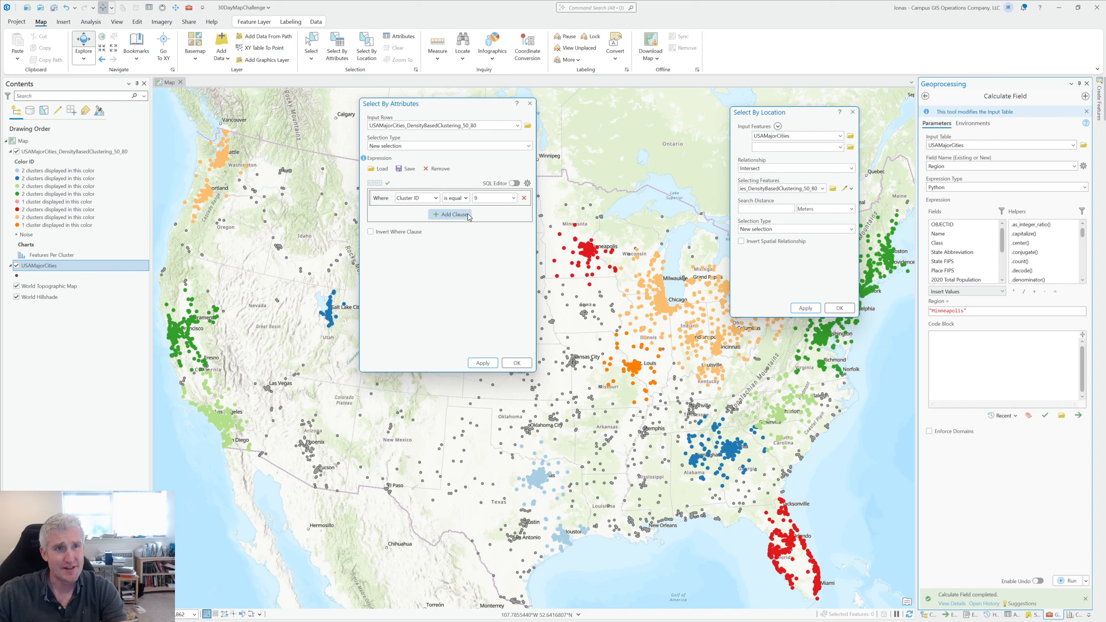
left_click(513, 198)
left_click(514, 314)
left_click(508, 365)
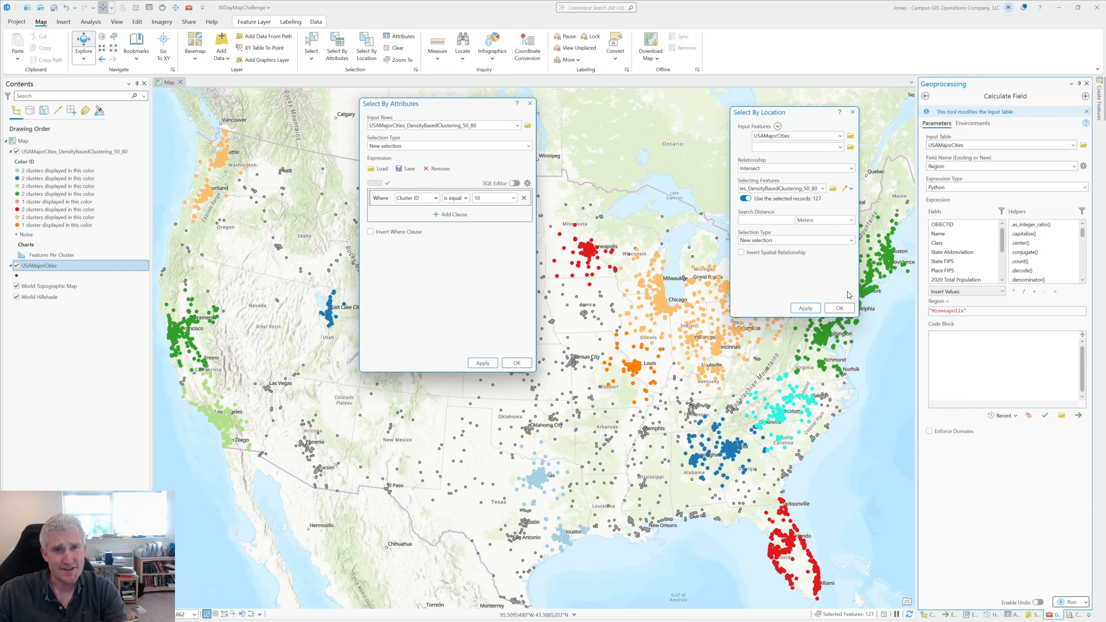
left_click(806, 308)
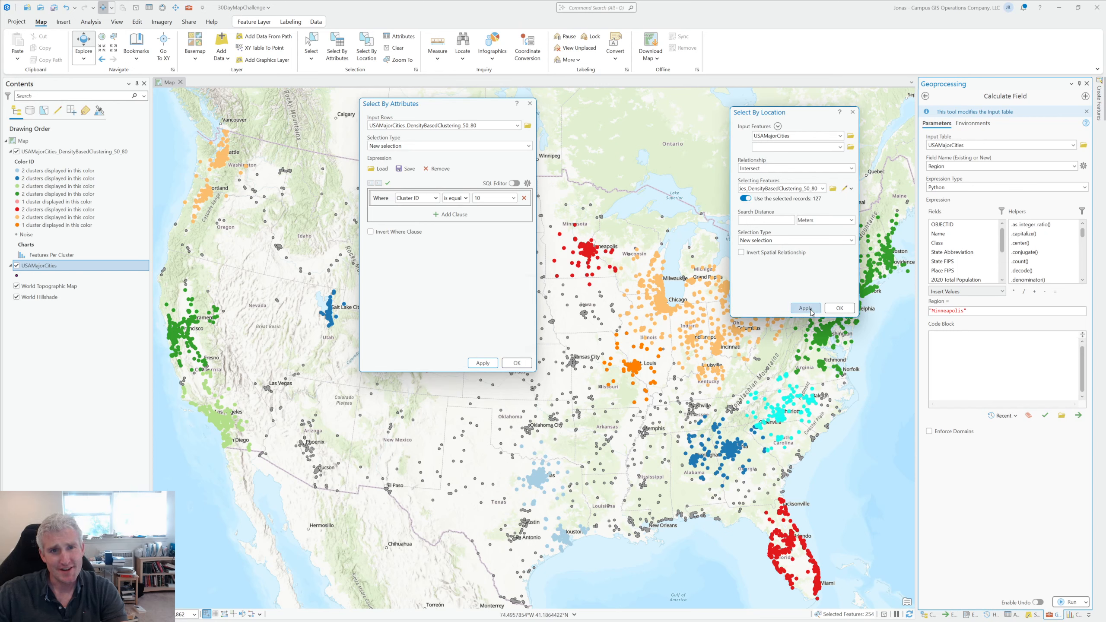
- Calculate the Region field as "Carolina Piedmont" for the selected USAMajorCities records
left_click(982, 324)
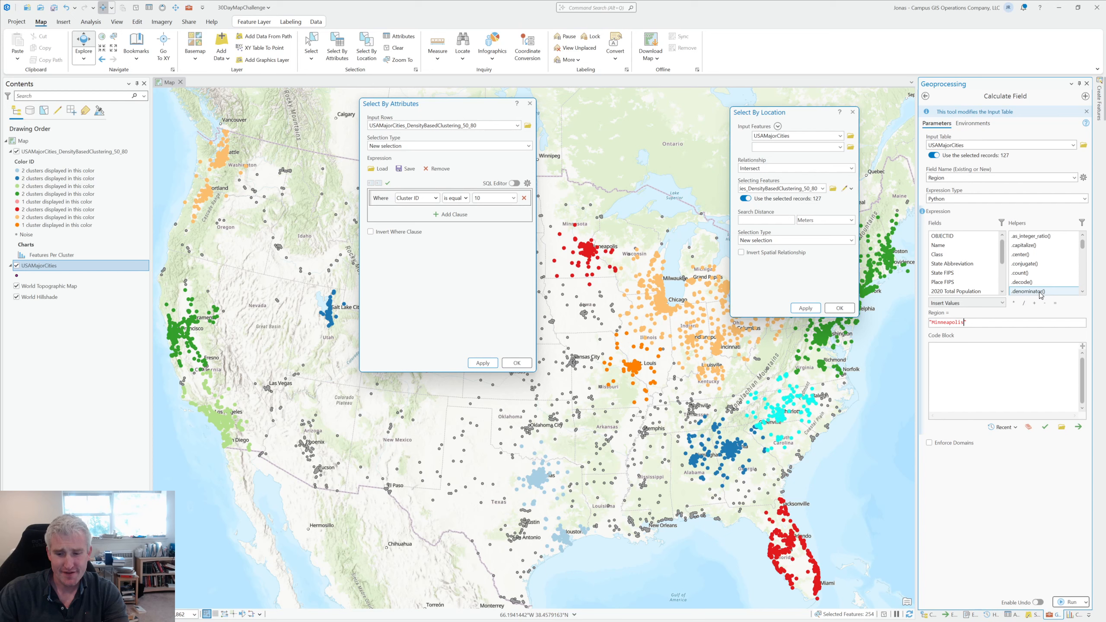
key("BackSpace")
key("BackSpace")
key("BackSpace")
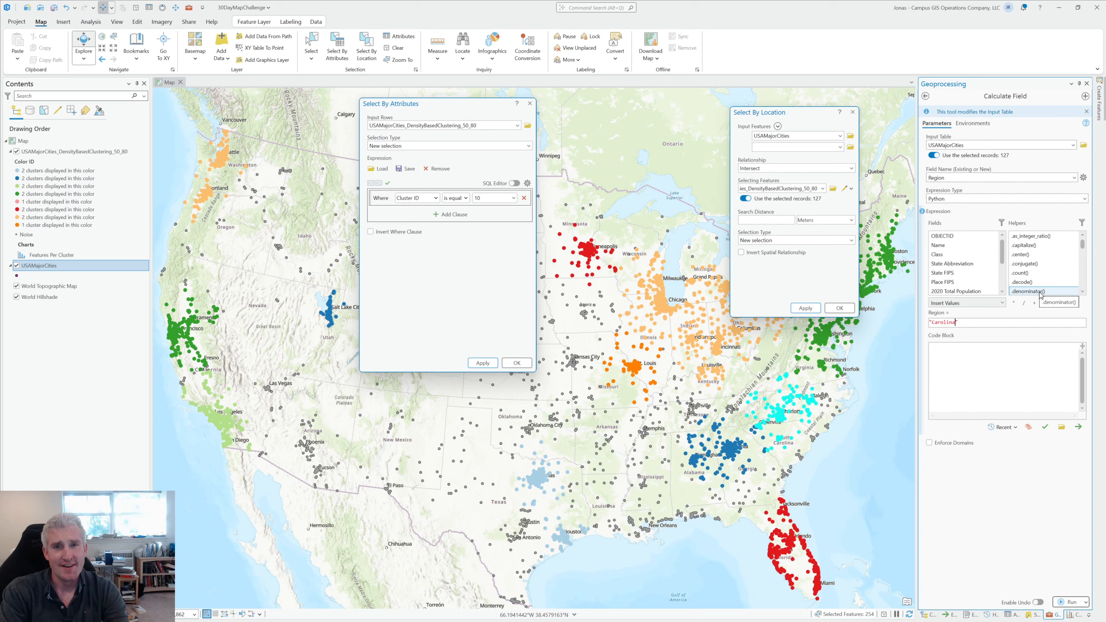
type("dmont")
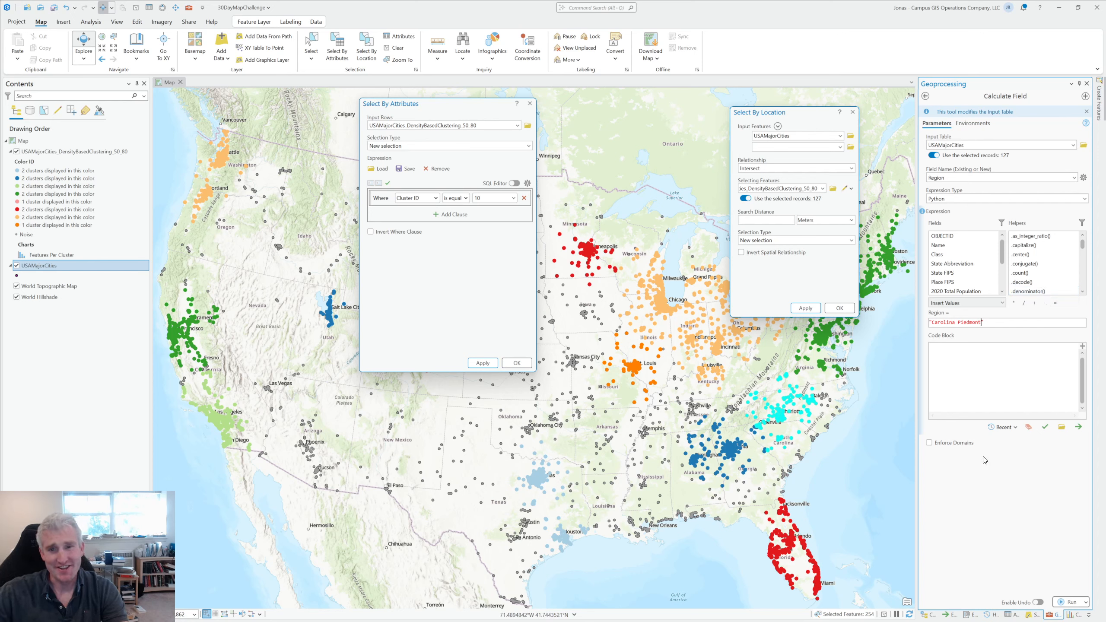
left_click(1068, 602)
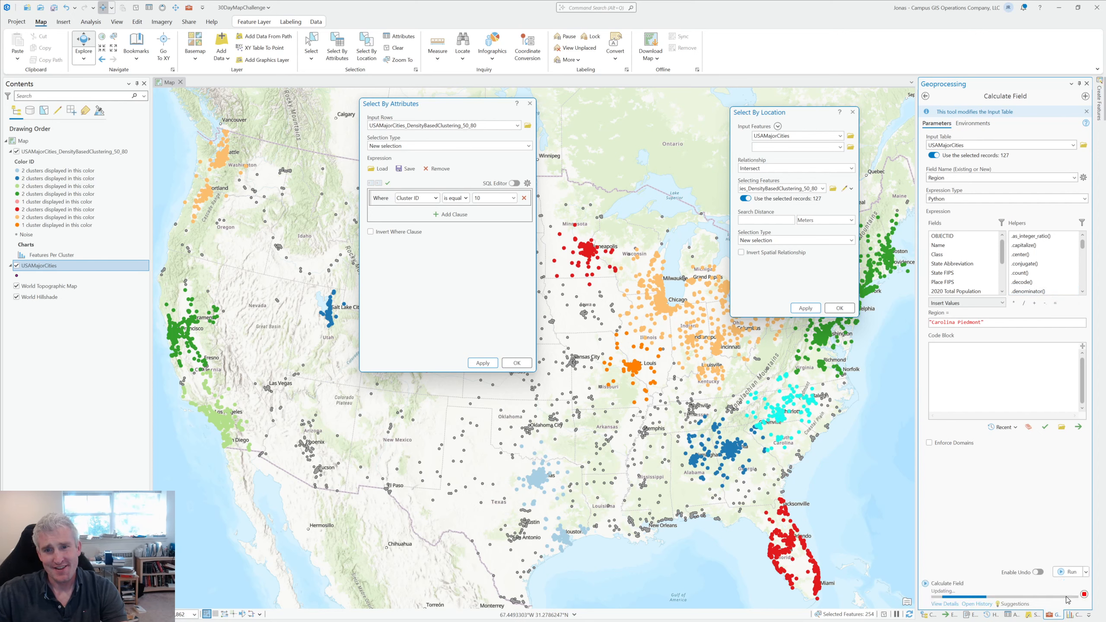
- From a cleared selection, select the Cluster ID 11 clustering points and intersecting USAMajorCities points, and calculate the cities' Region field as "Cascadia"
left_click(399, 48)
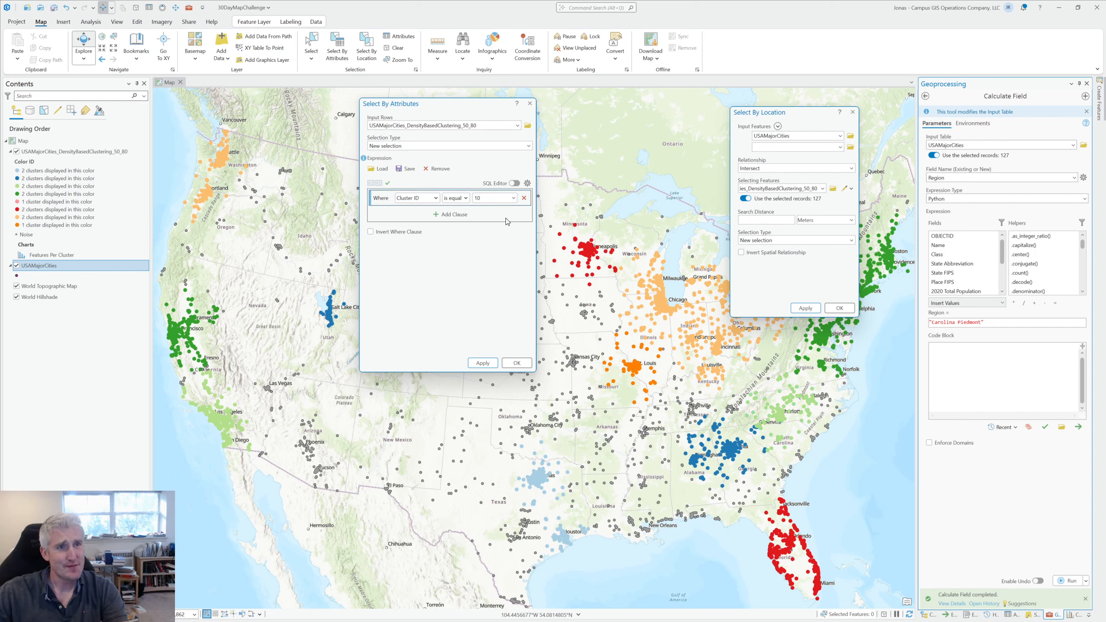
left_click(514, 198)
left_click(477, 303)
left_click(484, 362)
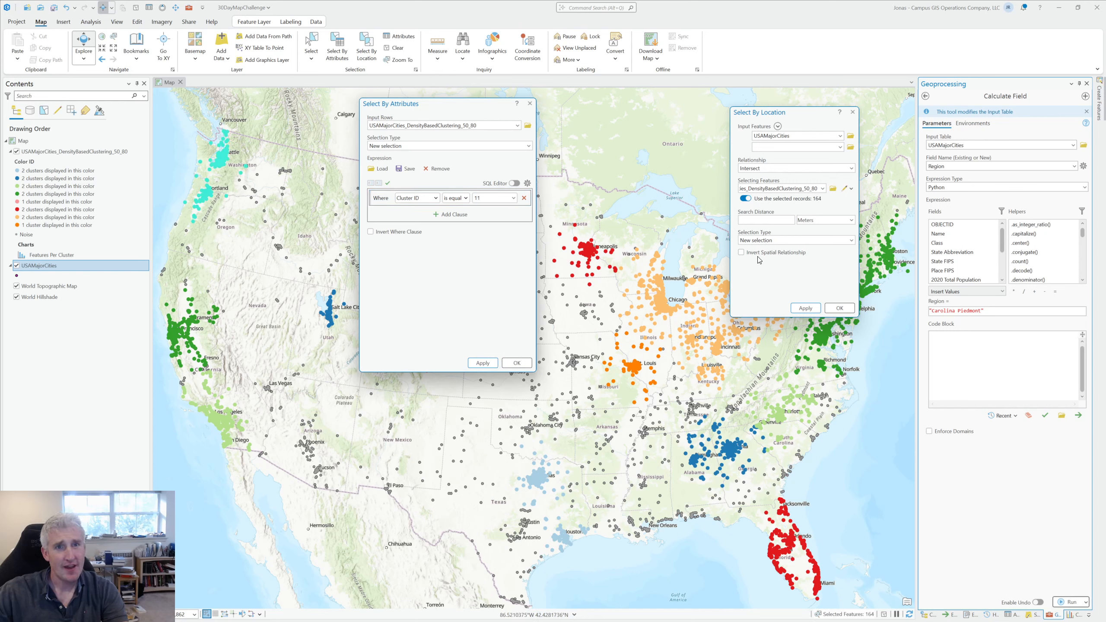
left_click(803, 308)
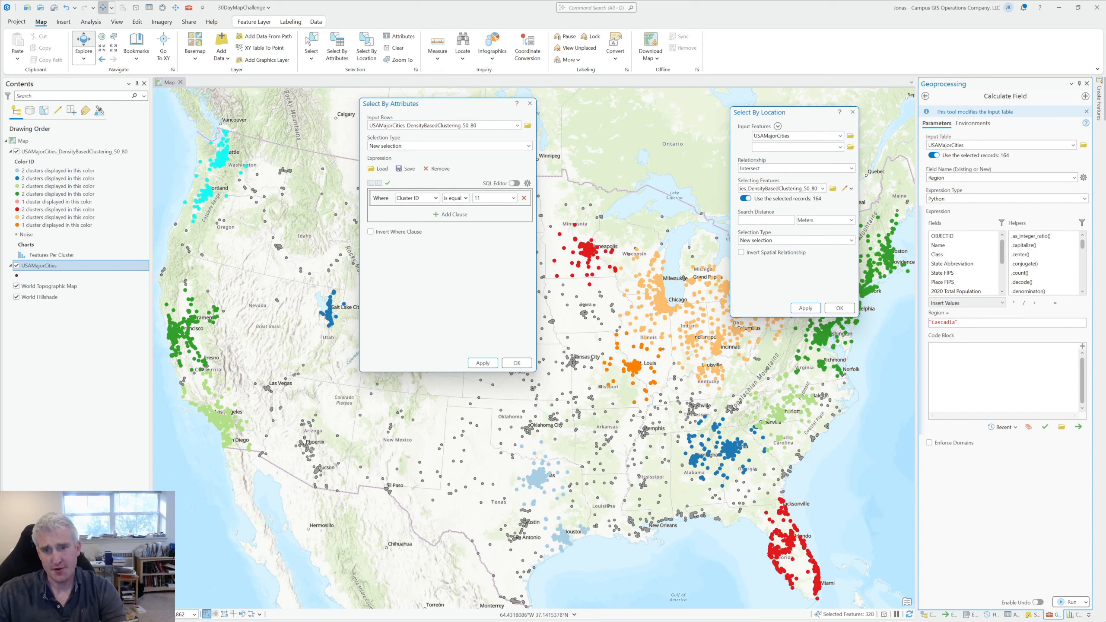
left_click(1066, 601)
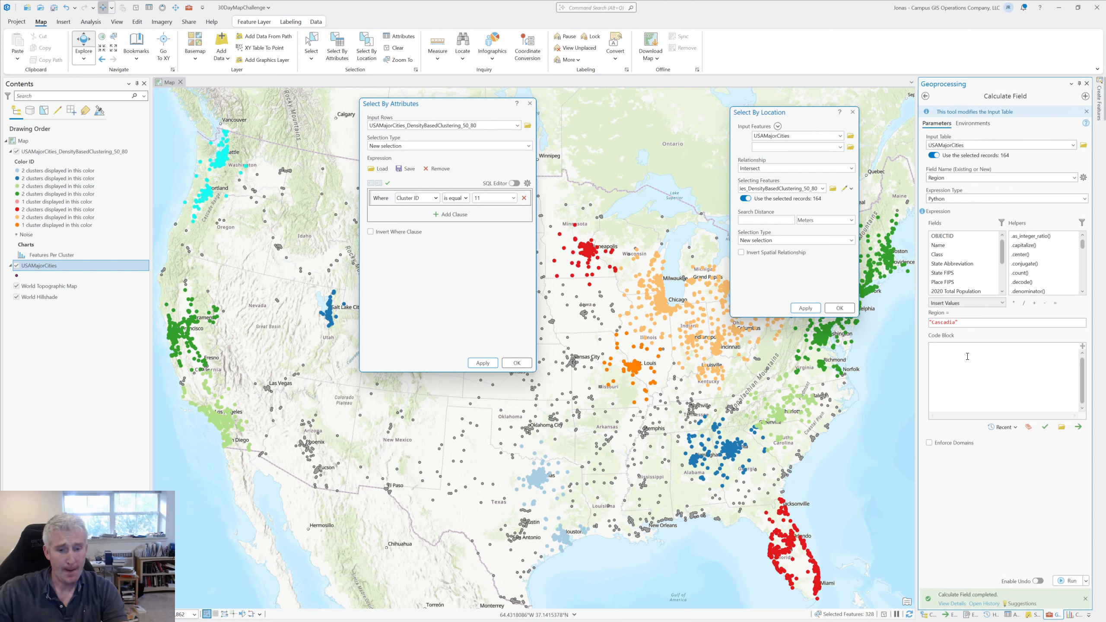
- Clear the previous selection and select the Cluster ID 12 clustering points plus the USAMajorCities points intersecting them
left_click(400, 48)
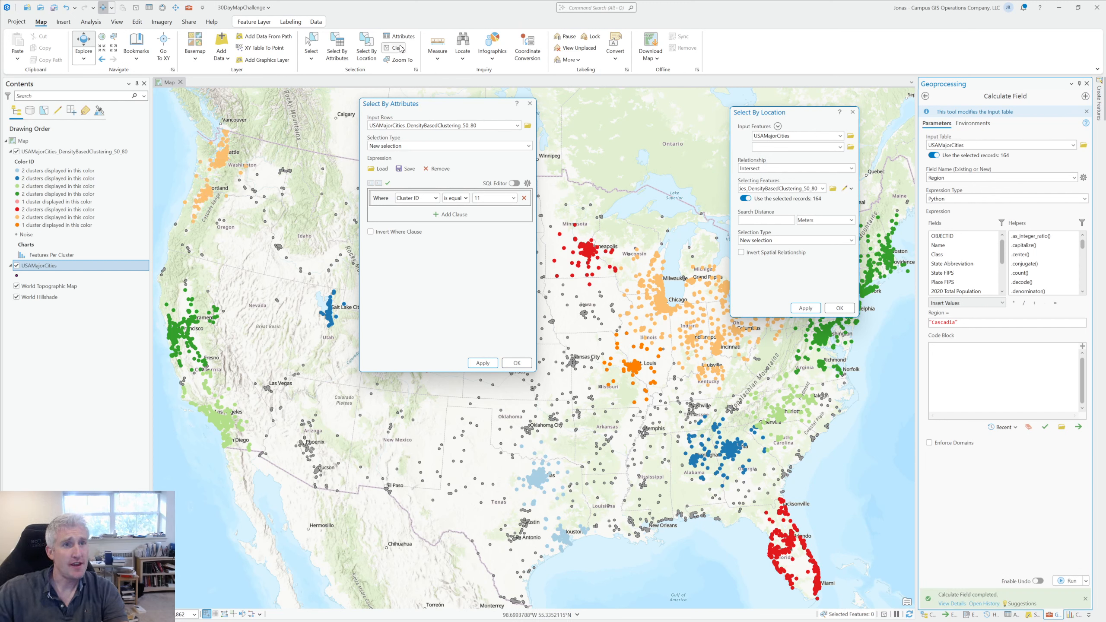
left_click(513, 198)
left_click(486, 311)
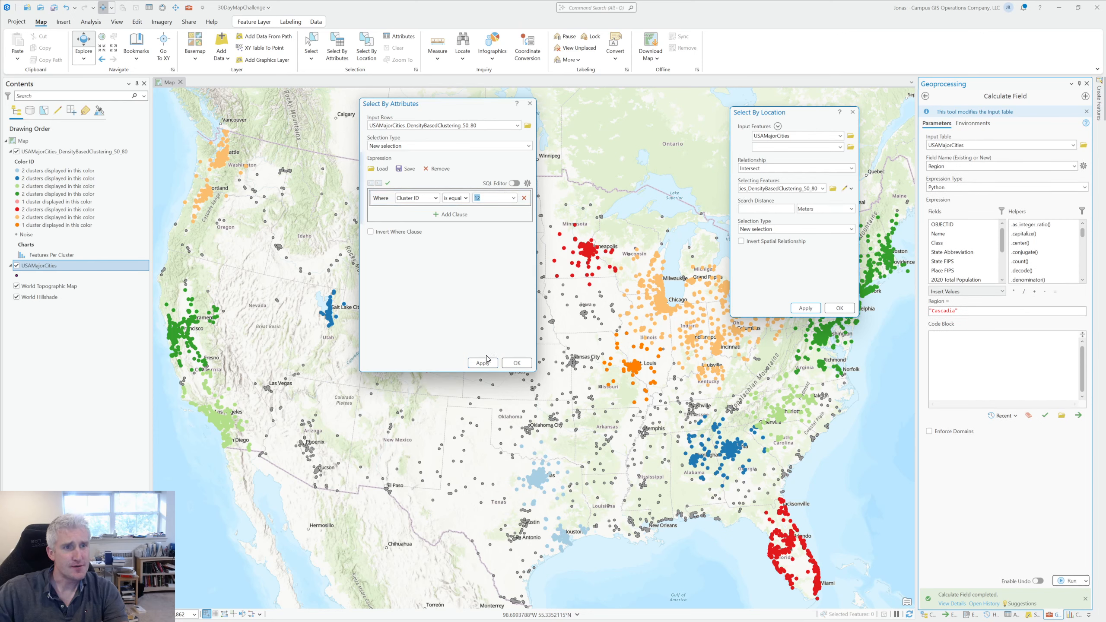
left_click(487, 362)
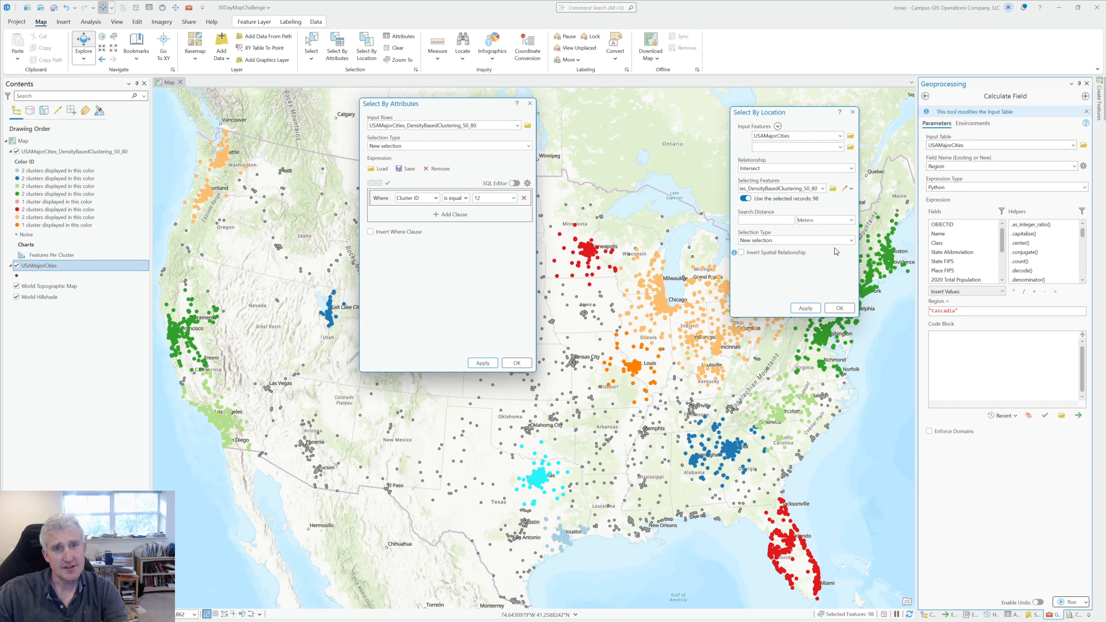
left_click(805, 308)
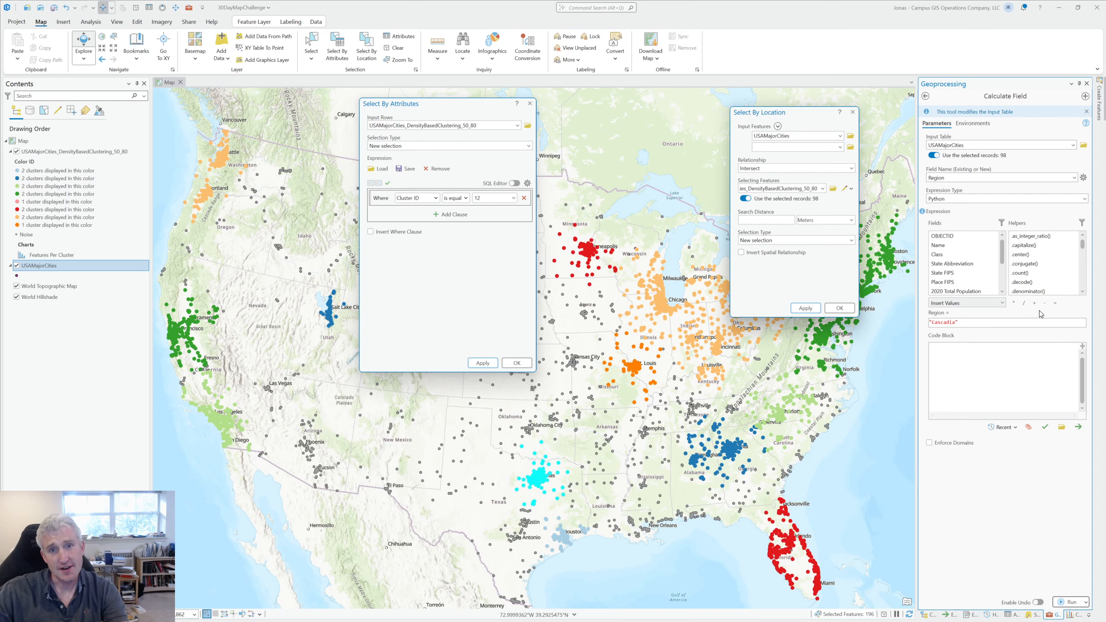
- Calculate the Region field as "Dallas" for the selected USAMajorCities records
left_click(1009, 323)
key("BackSpace")
key("BackSpace")
key("BackSpace")
type("o")
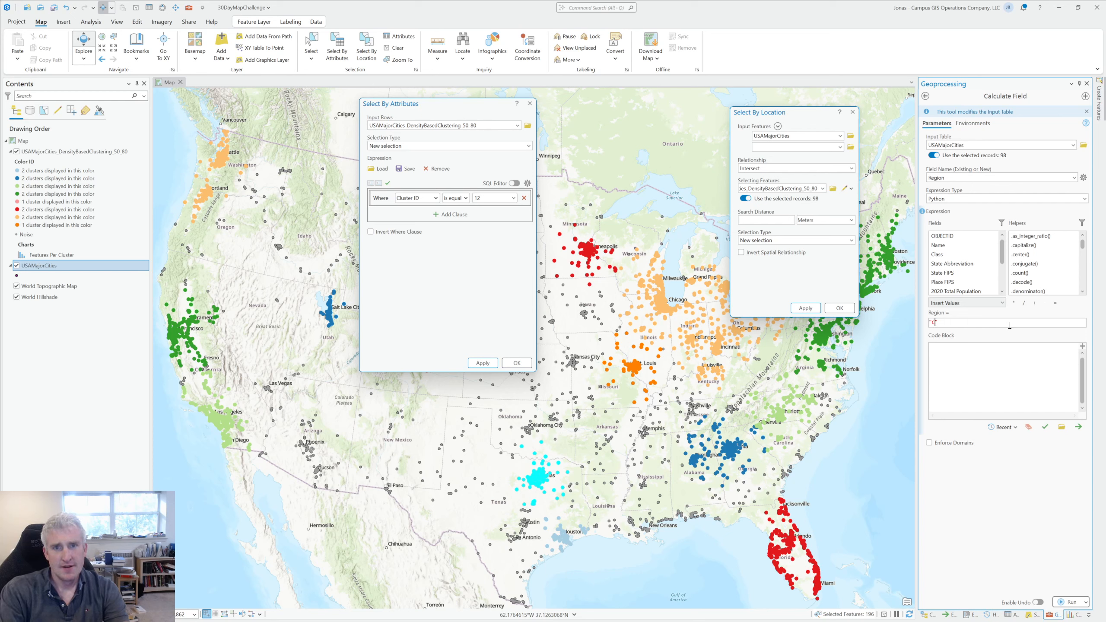
left_click(1069, 603)
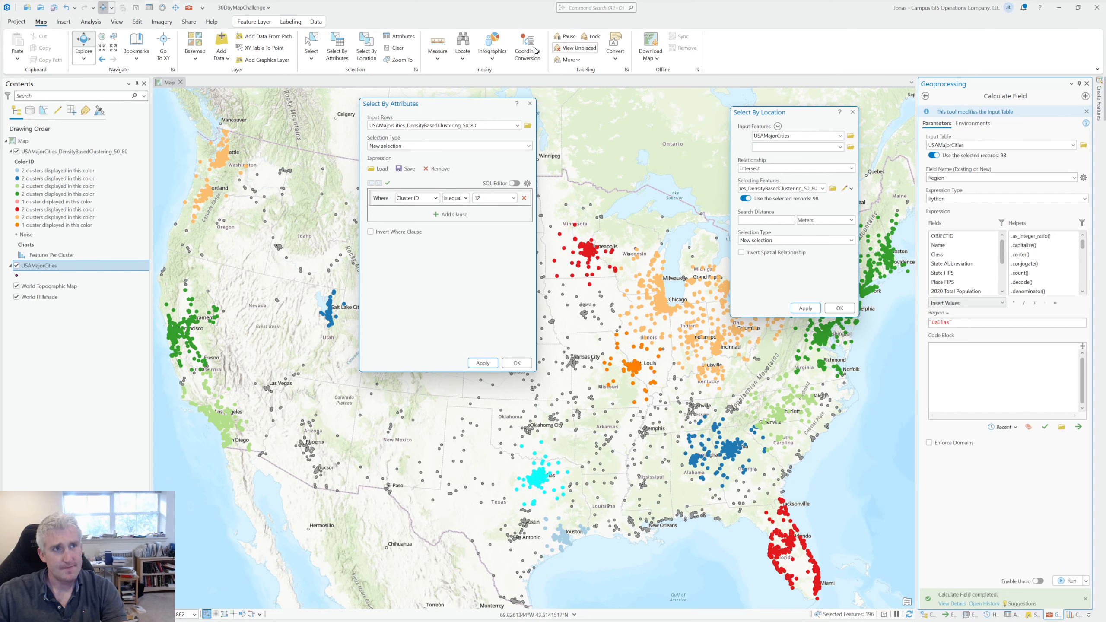
- From a cleared selection, select the Cluster ID 13 clustering points and intersecting USAMajorCities points, and calculate the cities' Region field as "Houston"
left_click(394, 47)
left_click(513, 198)
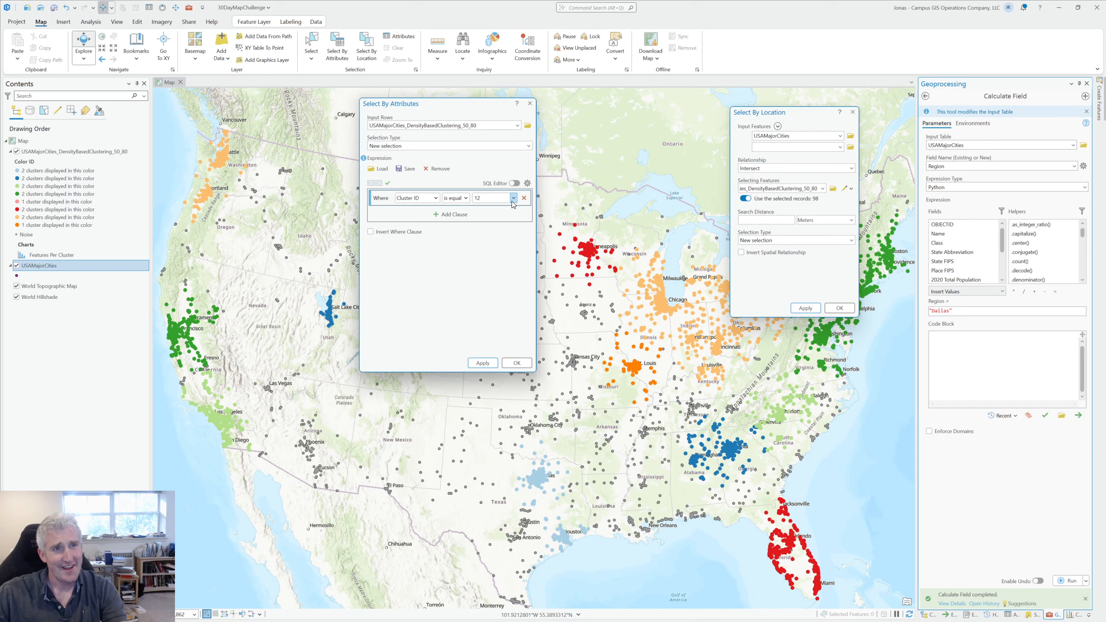
left_click(495, 320)
left_click(486, 364)
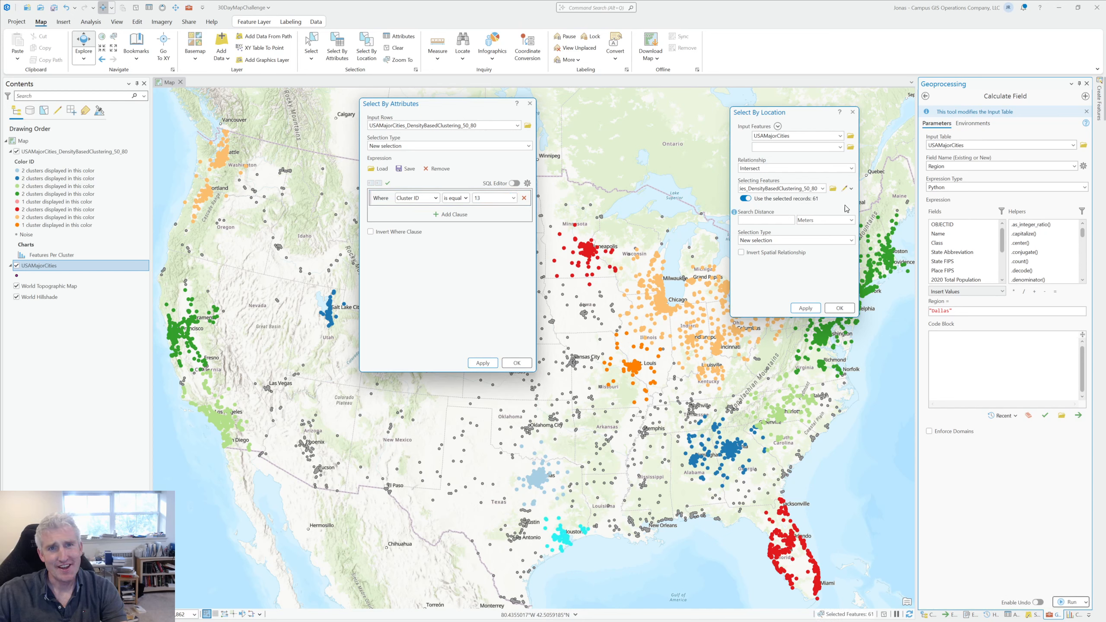
left_click(806, 309)
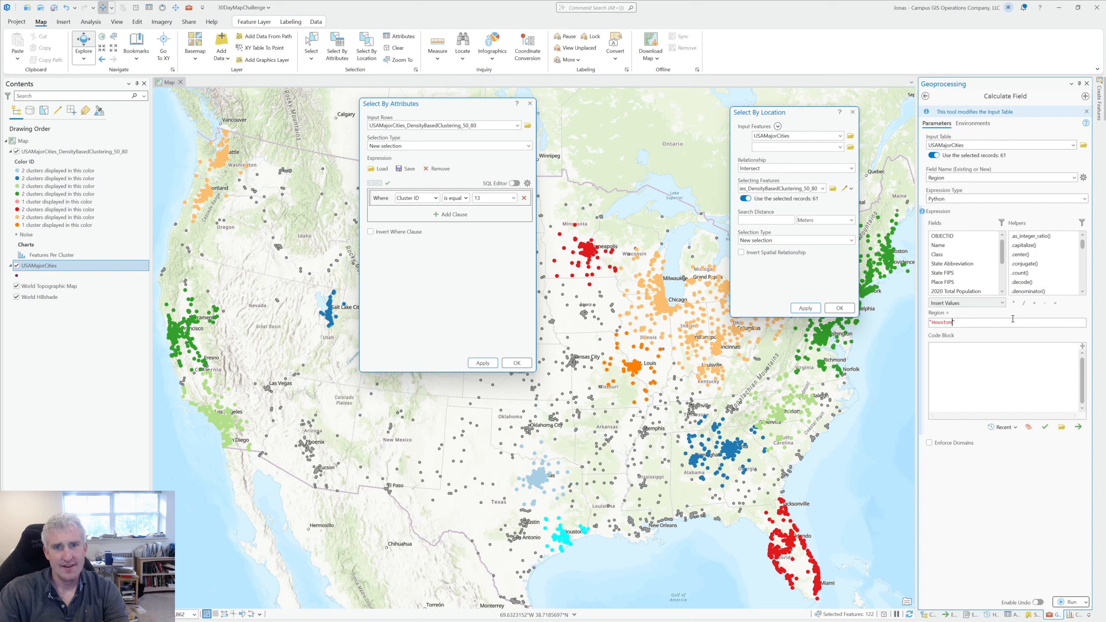
left_click(1069, 602)
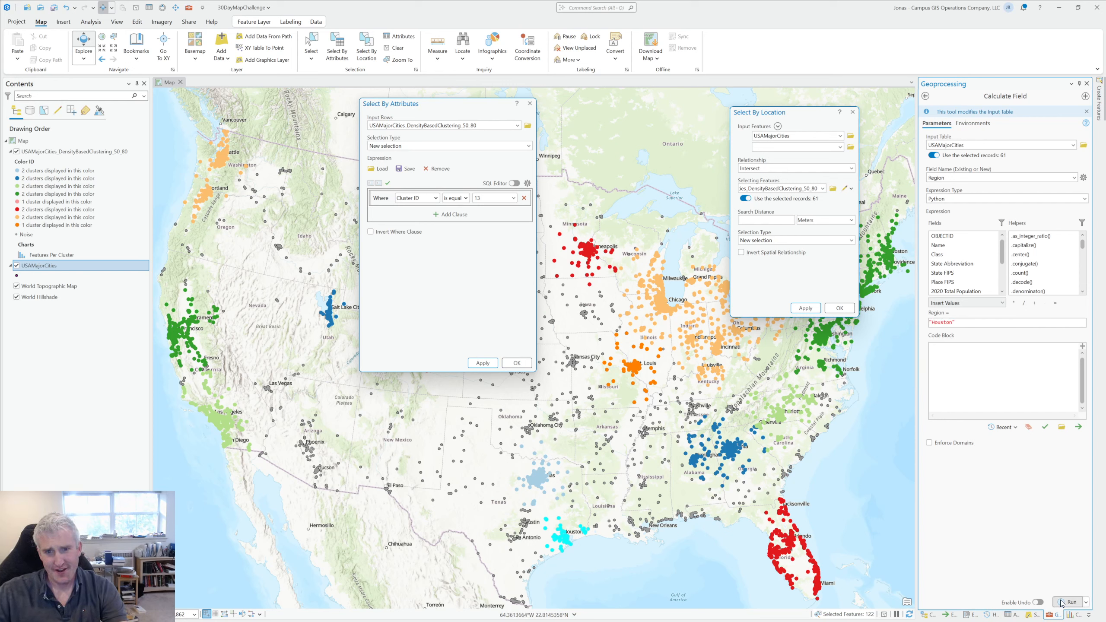
- Select the Cluster ID 14 clustering points and intersecting USAMajorCities points, and calculate the cities' Region field as "Salt Lake"
left_click(514, 197)
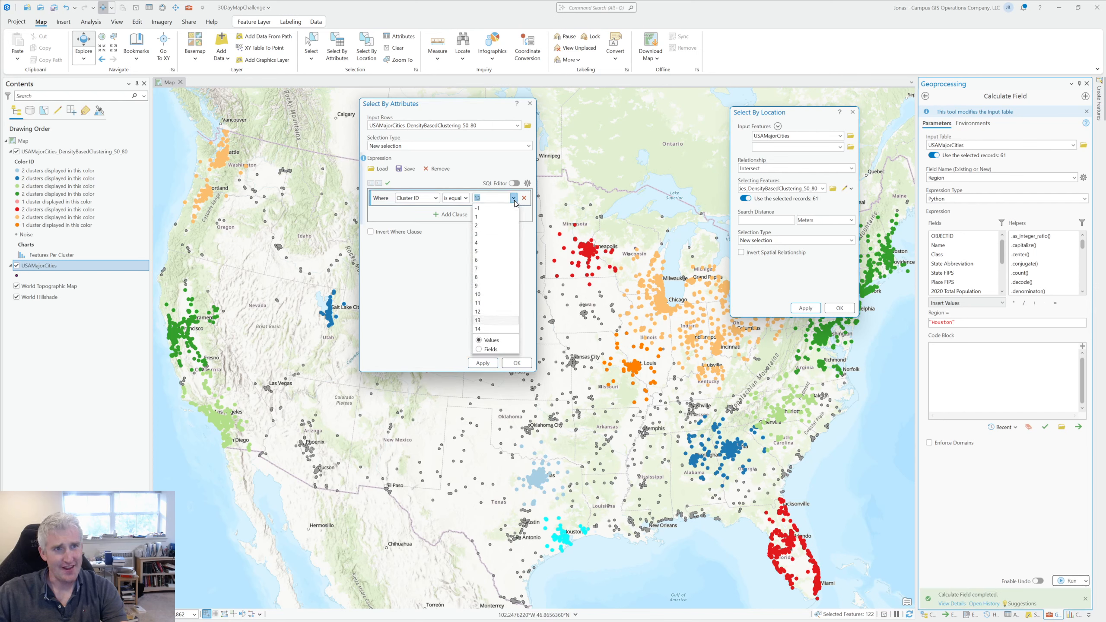
left_click(492, 331)
left_click(481, 363)
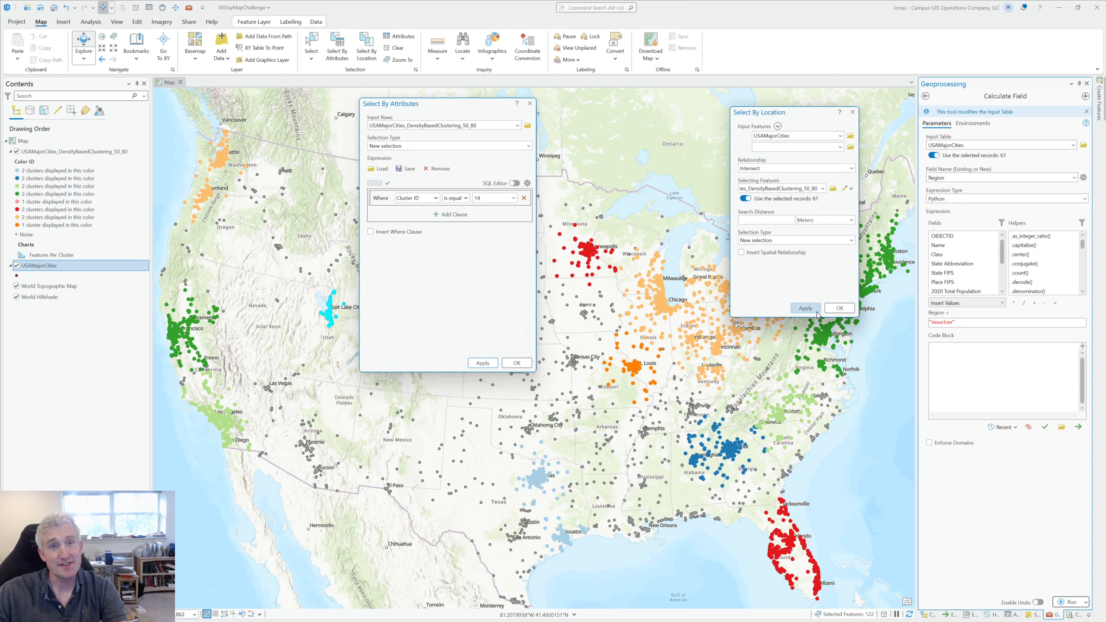
key("Left")
type("Sa")
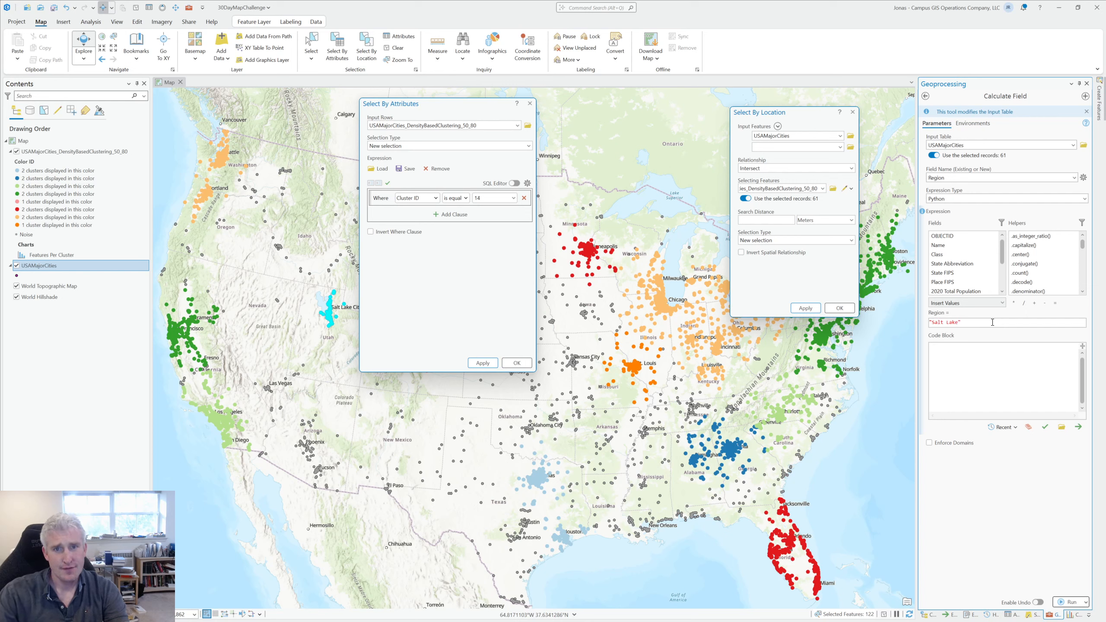
left_click(1070, 602)
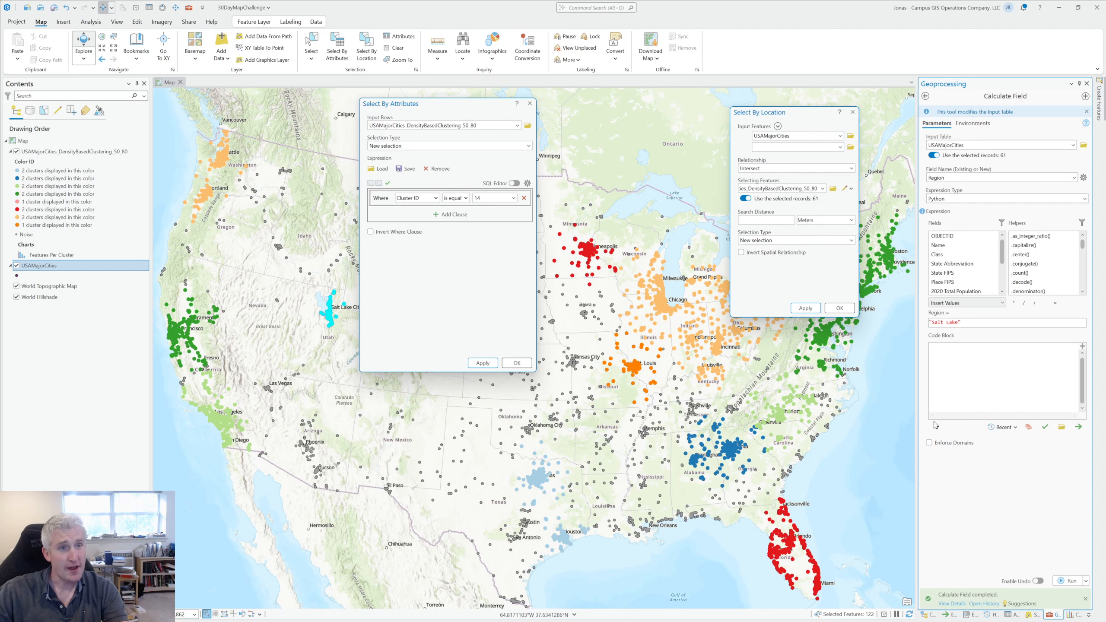
- Check the Region values in the USAMajorCities attribute table and hide the USAMajorCities_DensityBasedClustering_50_80 layer, closing the location selection dialog and the table
right_click(50, 266)
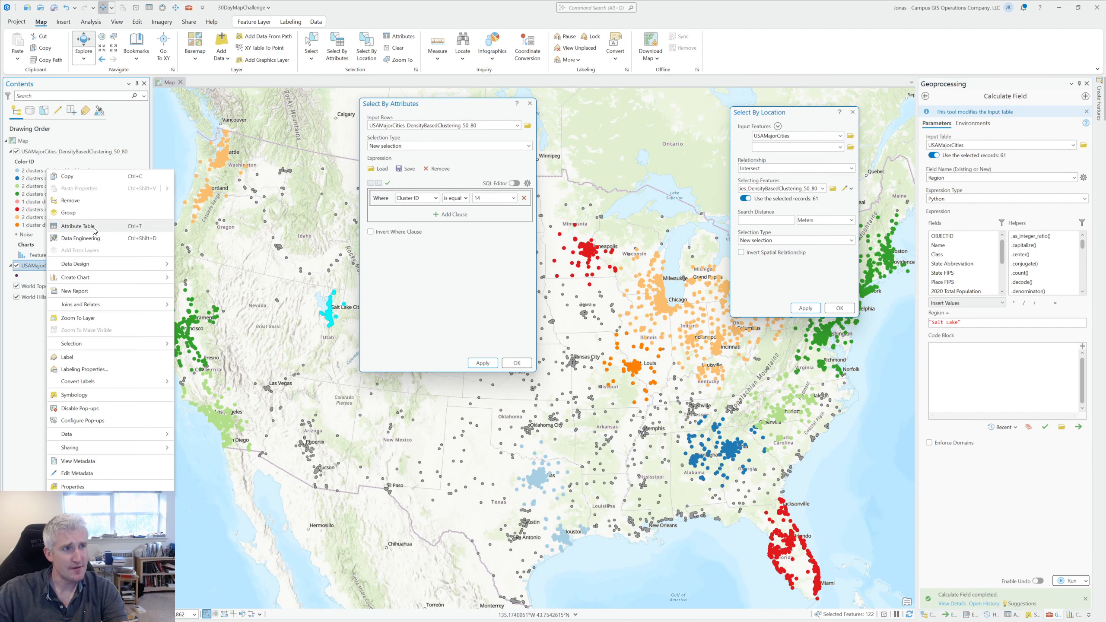
left_click(78, 226)
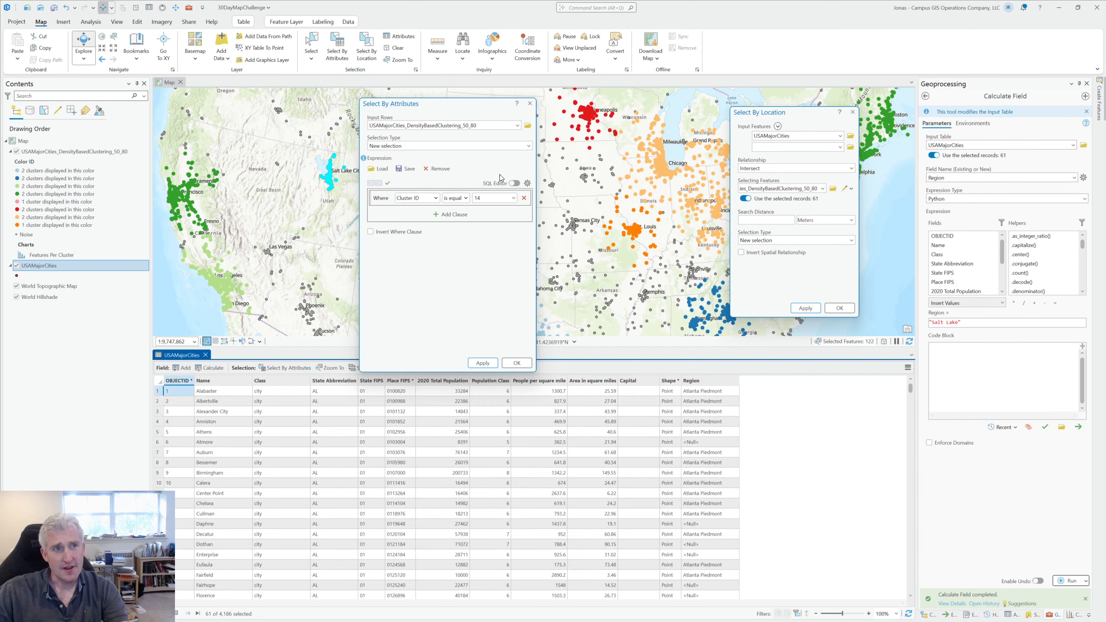
left_click(852, 112)
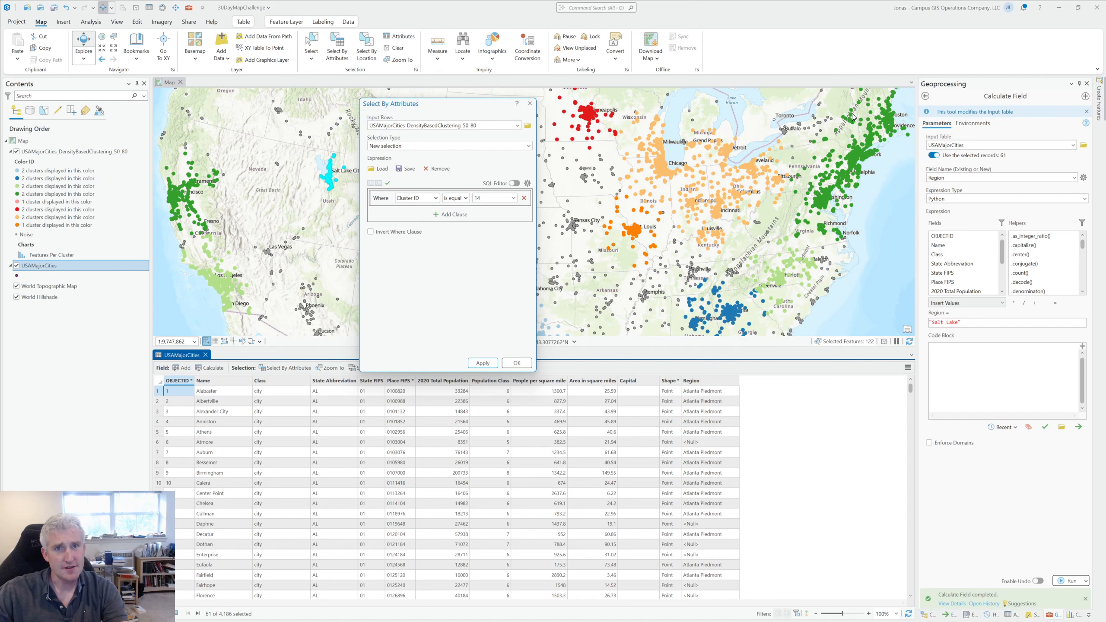
left_click(16, 151)
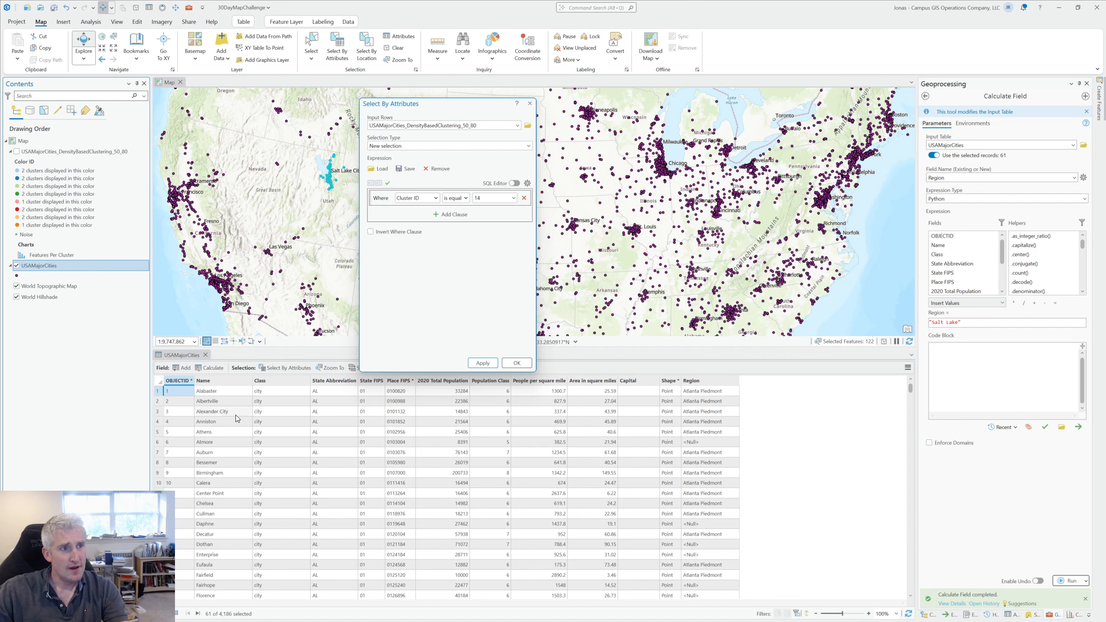
left_click(205, 355)
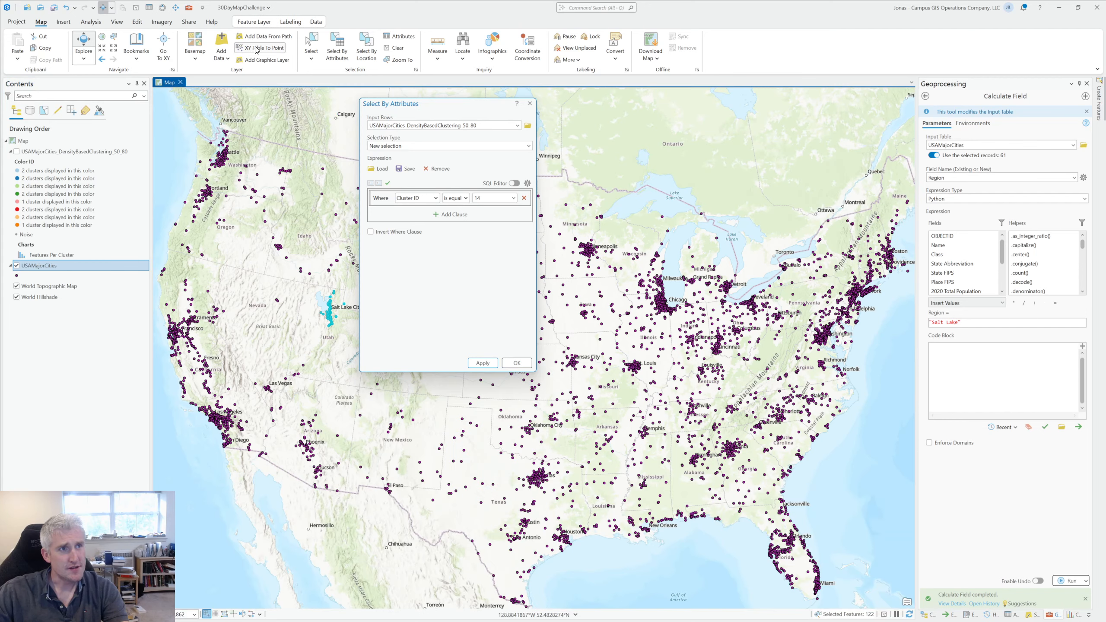
- Clear the selection and build a new attribute query on USAMajorCities selecting cities whose Region is equal to Atlanta Piedmont
left_click(394, 48)
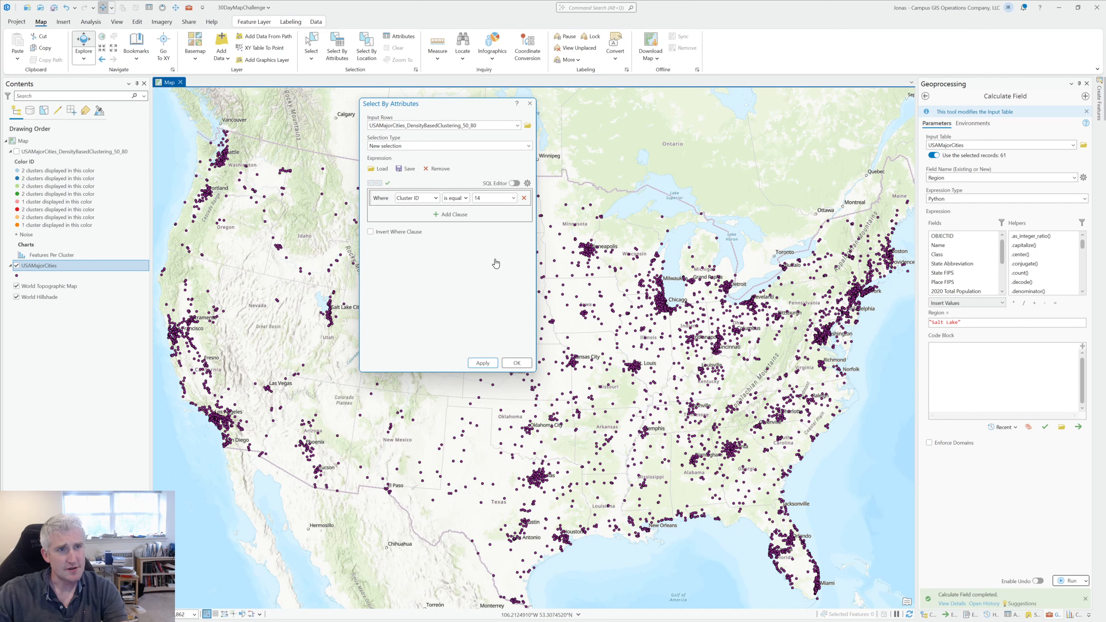
left_click(518, 125)
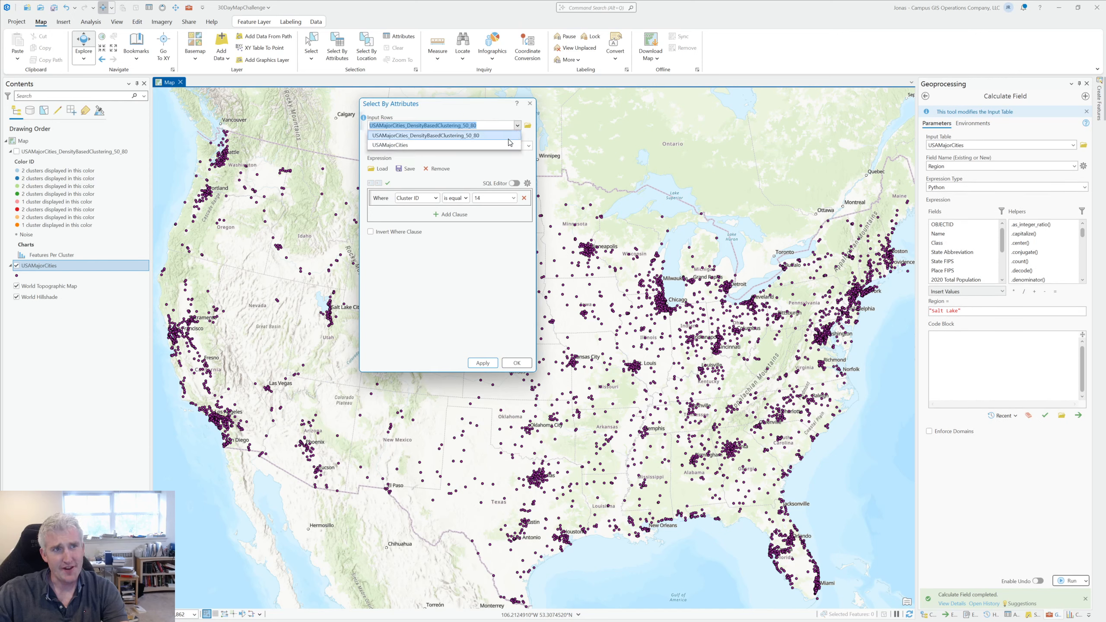
left_click(479, 144)
left_click(437, 168)
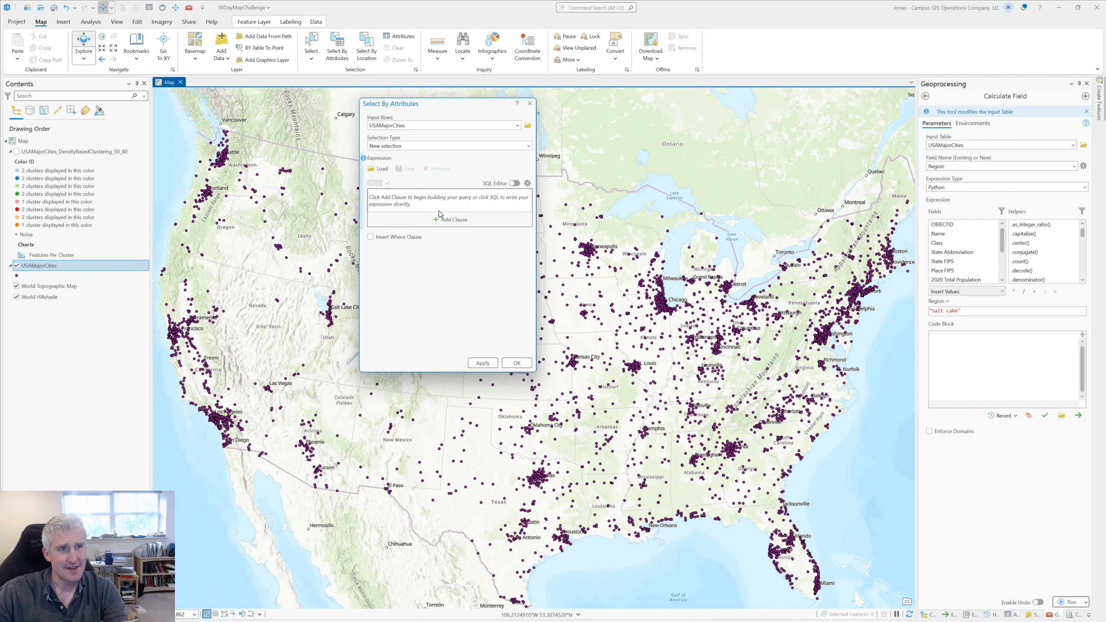
left_click(441, 218)
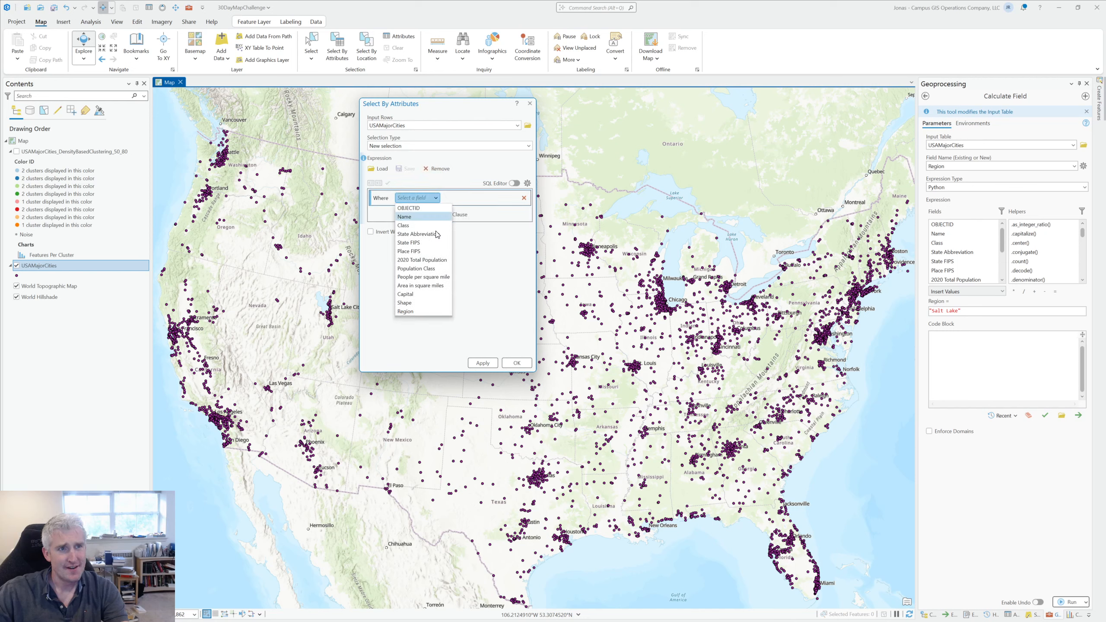
left_click(430, 313)
left_click(514, 198)
left_click(512, 210)
left_click(483, 363)
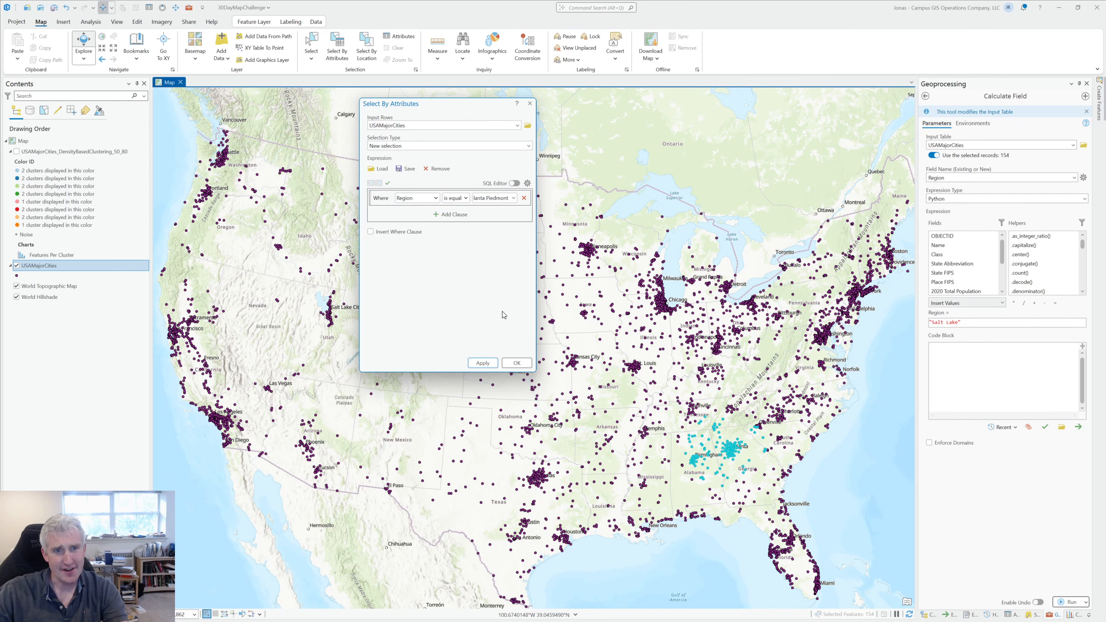
- Check the Carolina Piedmont and Cascadia regions by selecting their USAMajorCities points one region at a time
left_click(513, 198)
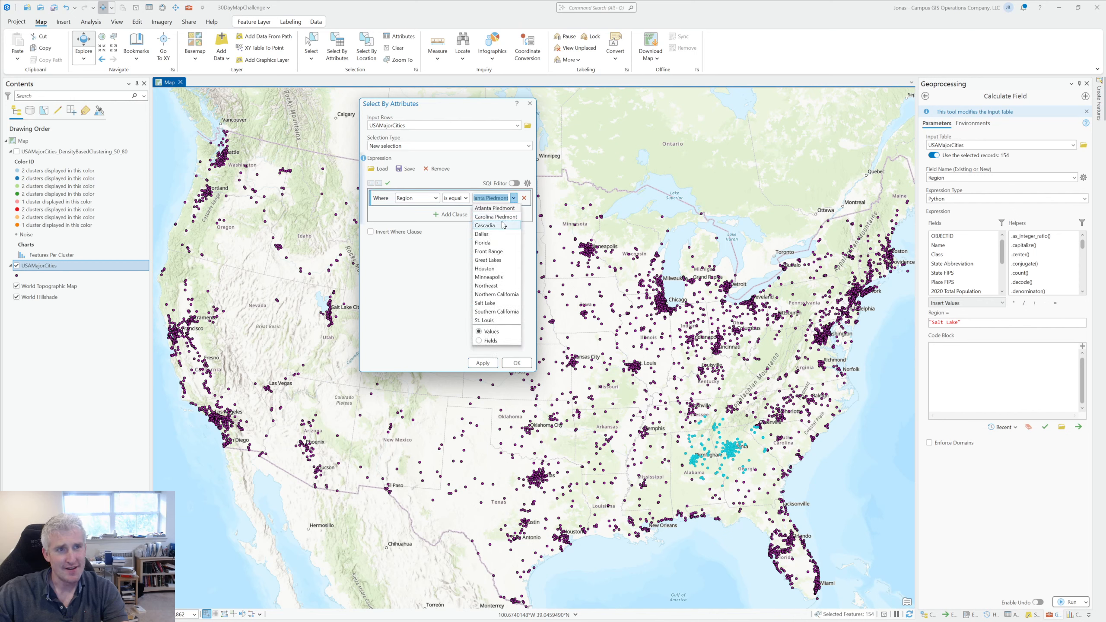
left_click(504, 220)
left_click(482, 363)
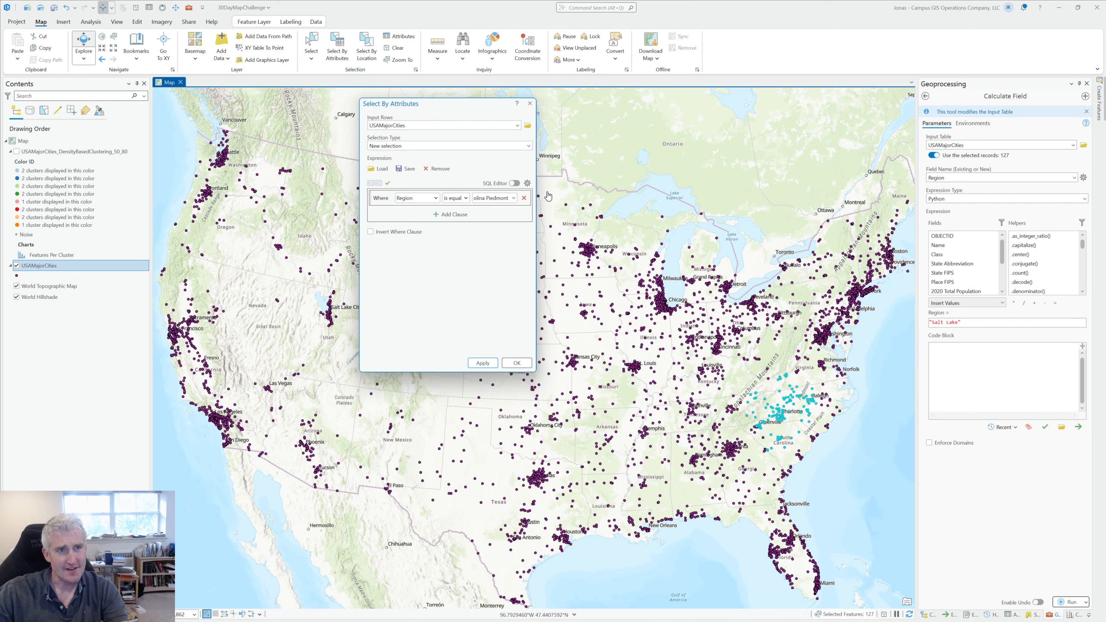
left_click(515, 198)
left_click(508, 229)
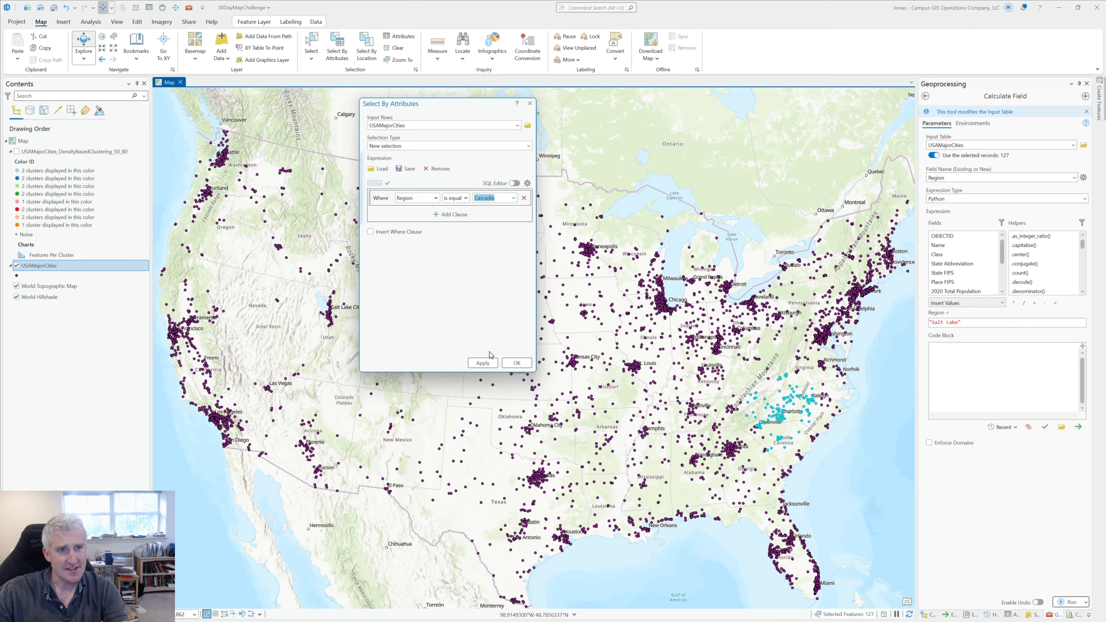
left_click(483, 364)
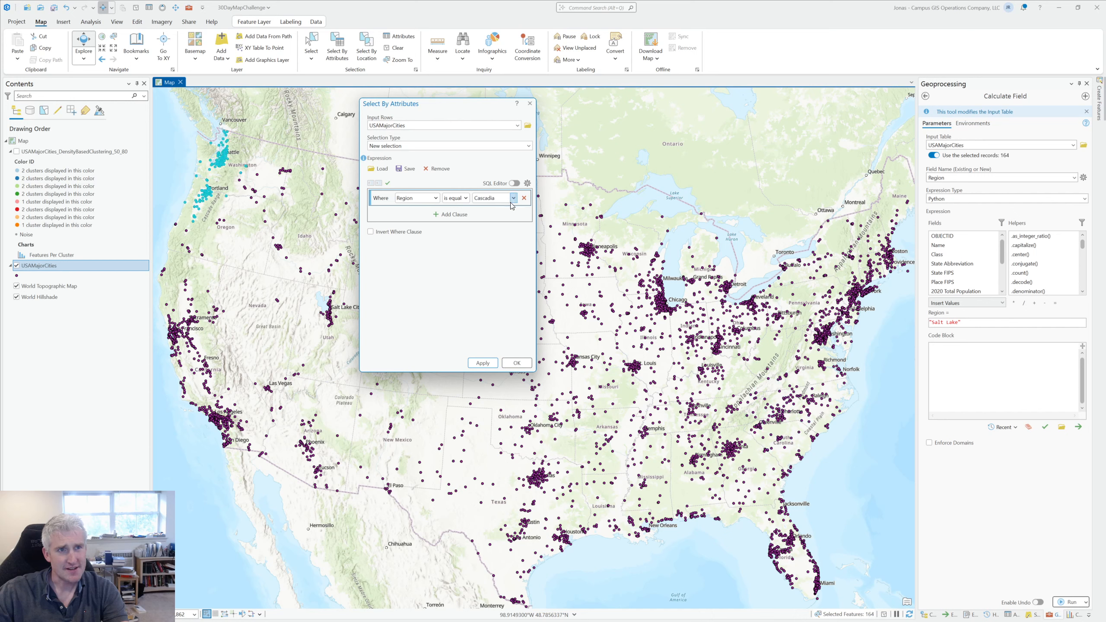
- Check the Dallas and Florida regions by selecting their USAMajorCities points one region at a time
left_click(514, 198)
left_click(496, 234)
left_click(483, 362)
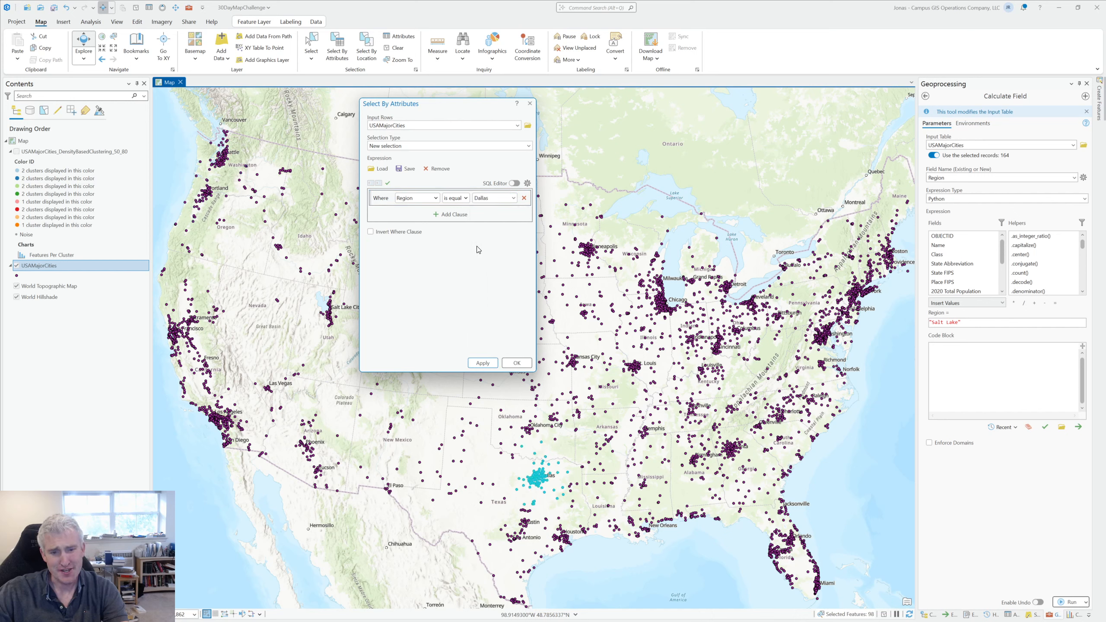
left_click(513, 197)
left_click(500, 284)
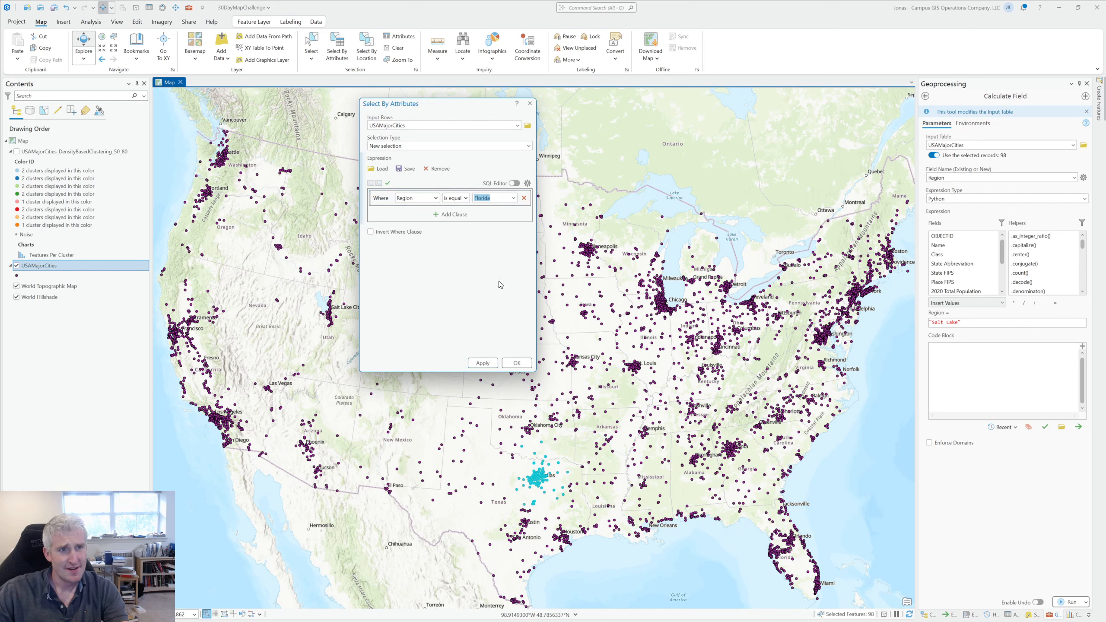
left_click(489, 362)
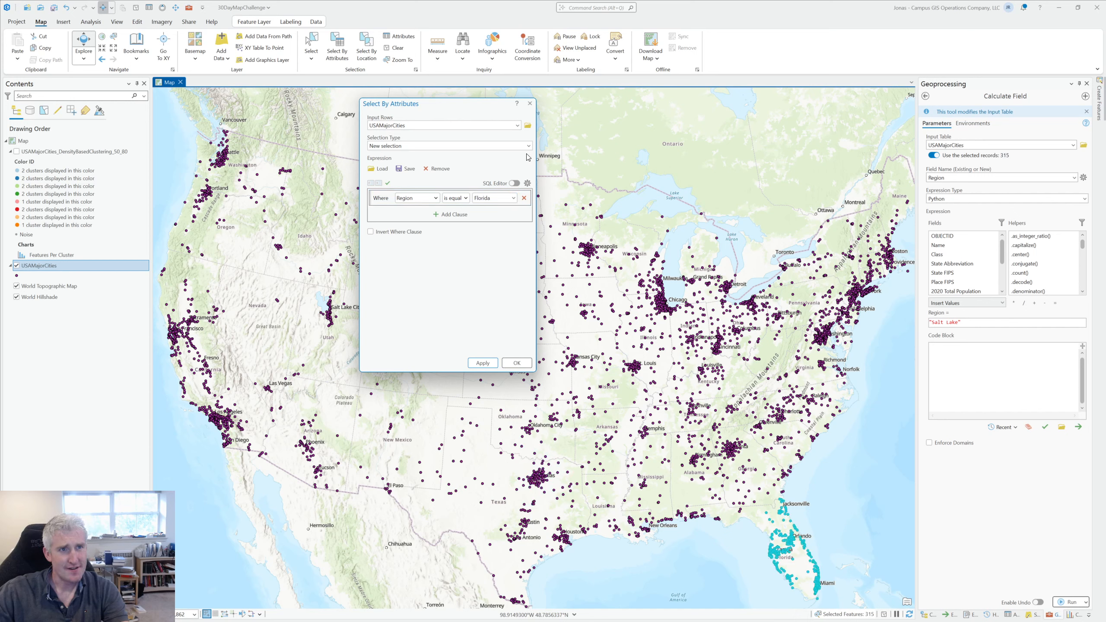
- Set the USAMajorCities attribute query's Region value to Front Range
left_click(514, 198)
left_click(495, 256)
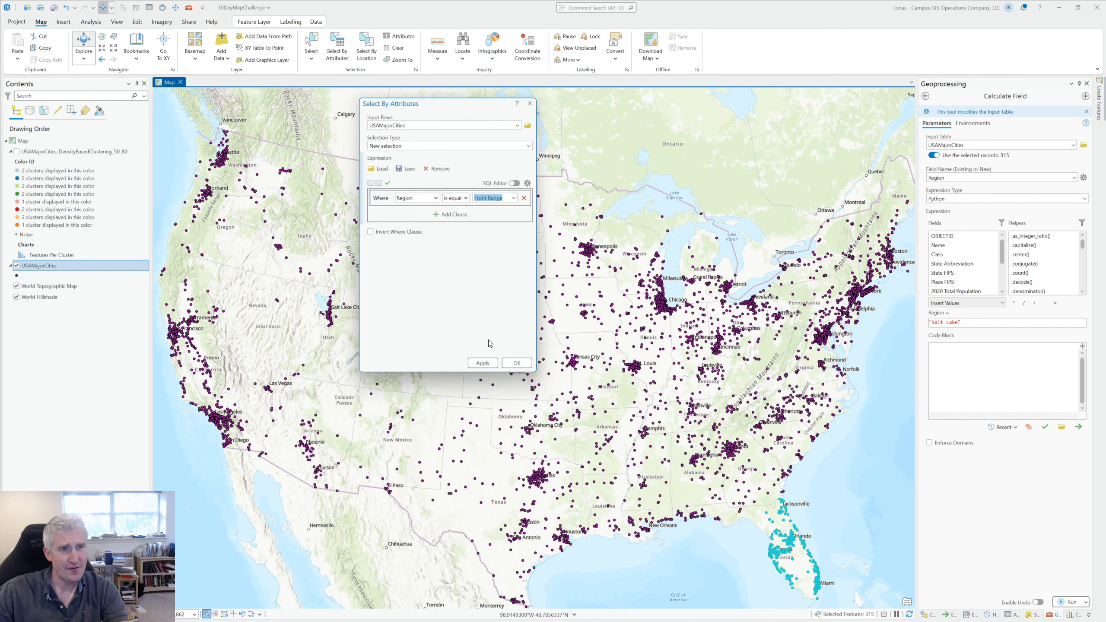
- Check the Front Range and Great Lakes groups by selecting USAMajorCities features whose Region equals each value in turn
left_click(482, 362)
left_click_drag(453, 109, 671, 110)
left_click(731, 199)
left_click(725, 265)
left_click(731, 203)
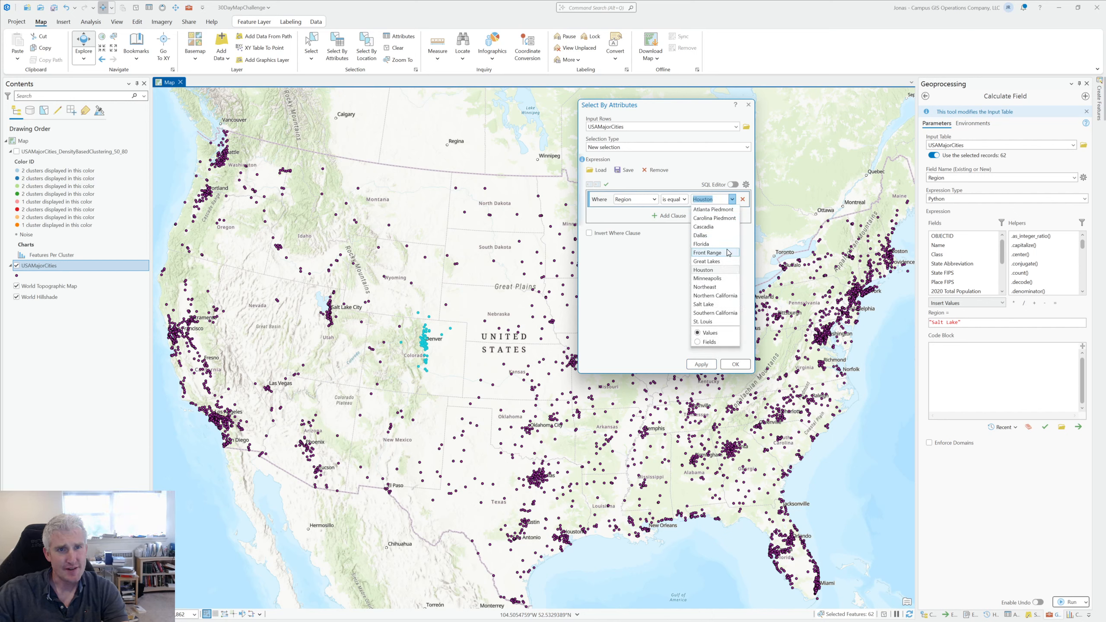
left_click(724, 264)
left_click(701, 363)
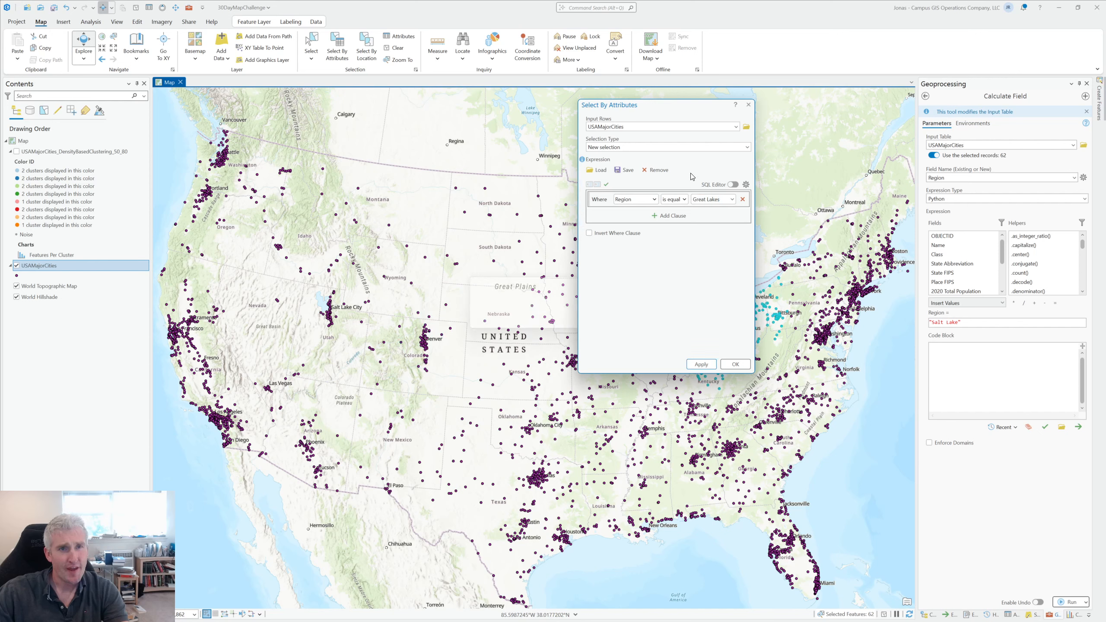
left_click_drag(676, 105, 458, 116)
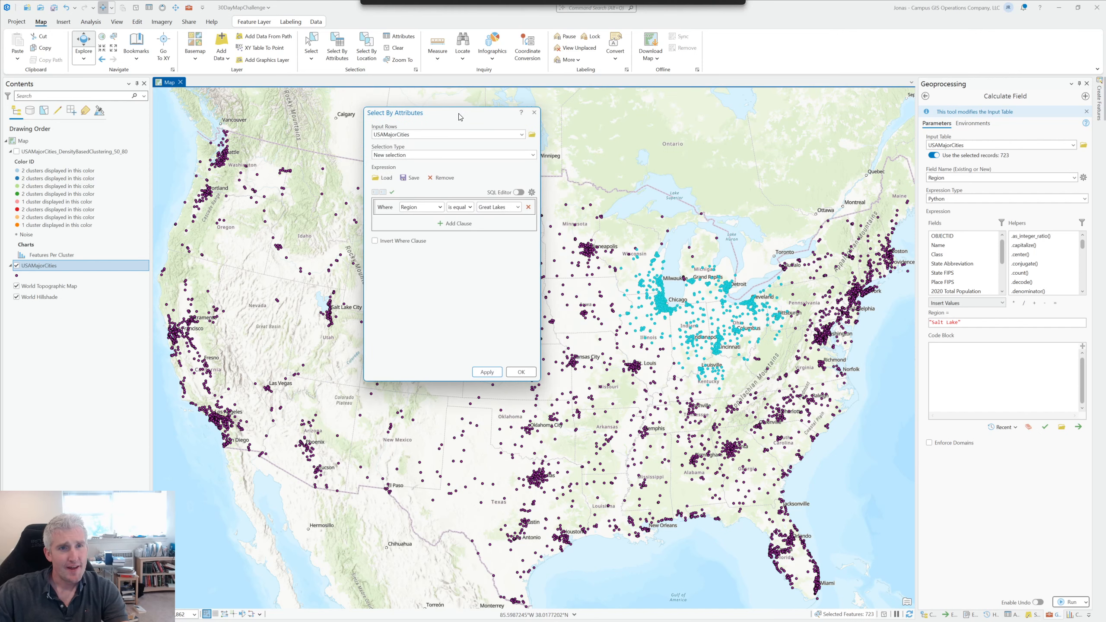
- Check the Houston and Minneapolis groups by applying a new Region attribute selection for each
left_click(515, 210)
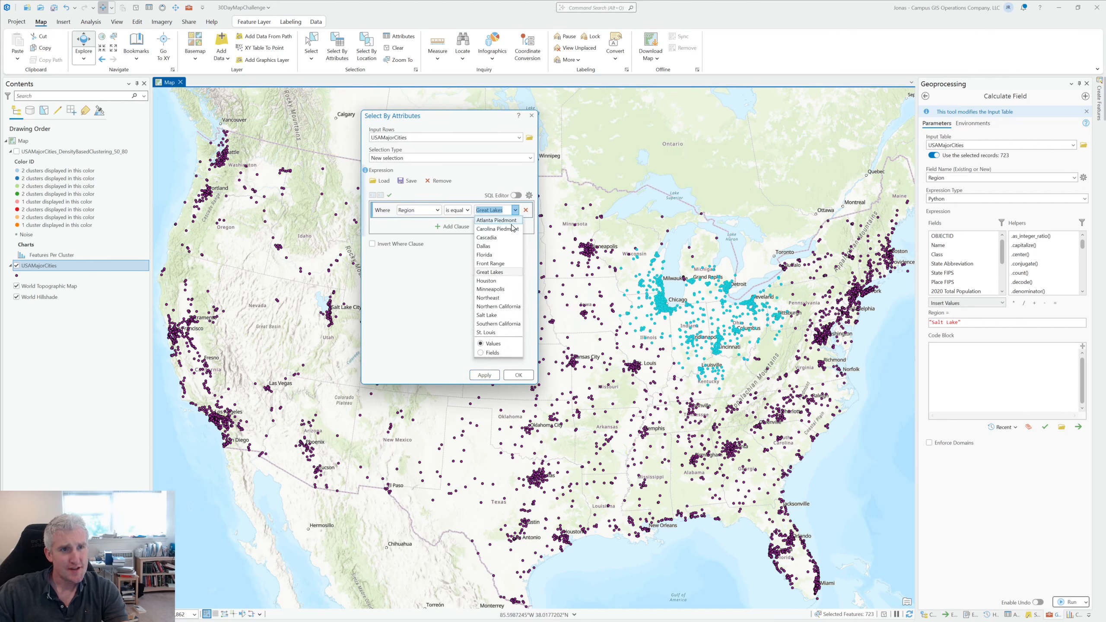
left_click(486, 280)
left_click(484, 374)
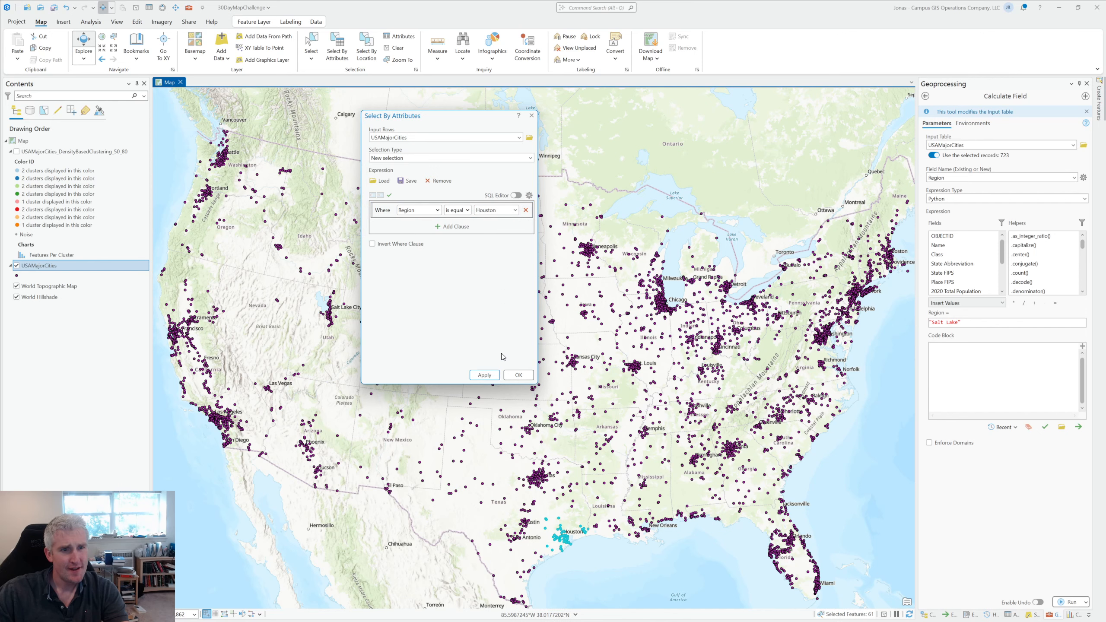
left_click(515, 209)
left_click(494, 321)
left_click(485, 375)
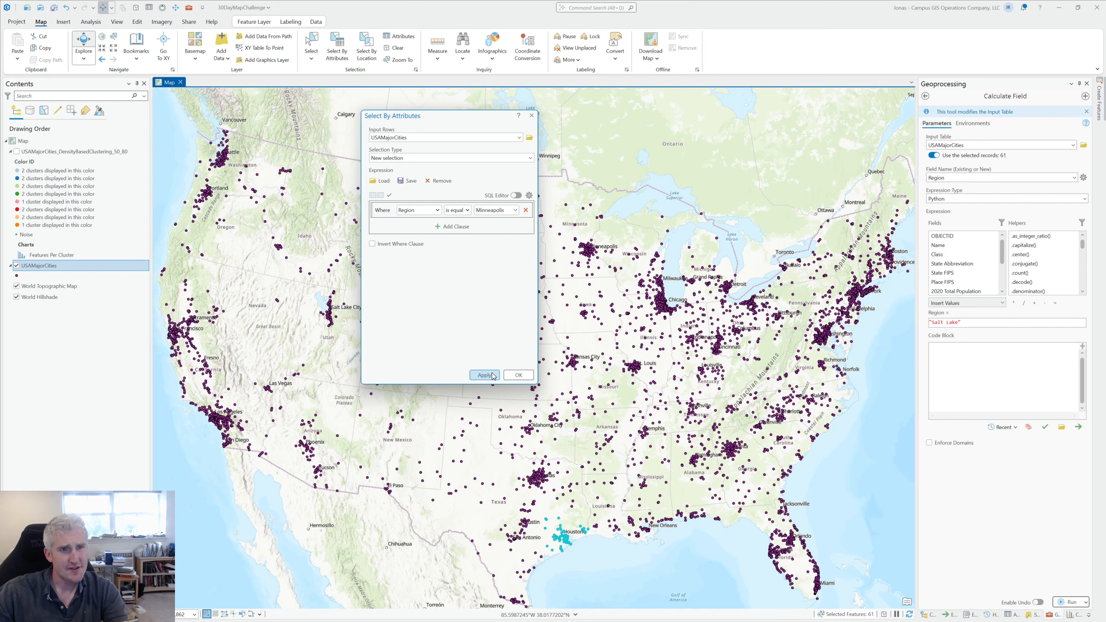
- Check the Northeast and Northern California groups by applying a new Region attribute selection for each
left_click(515, 210)
left_click(488, 297)
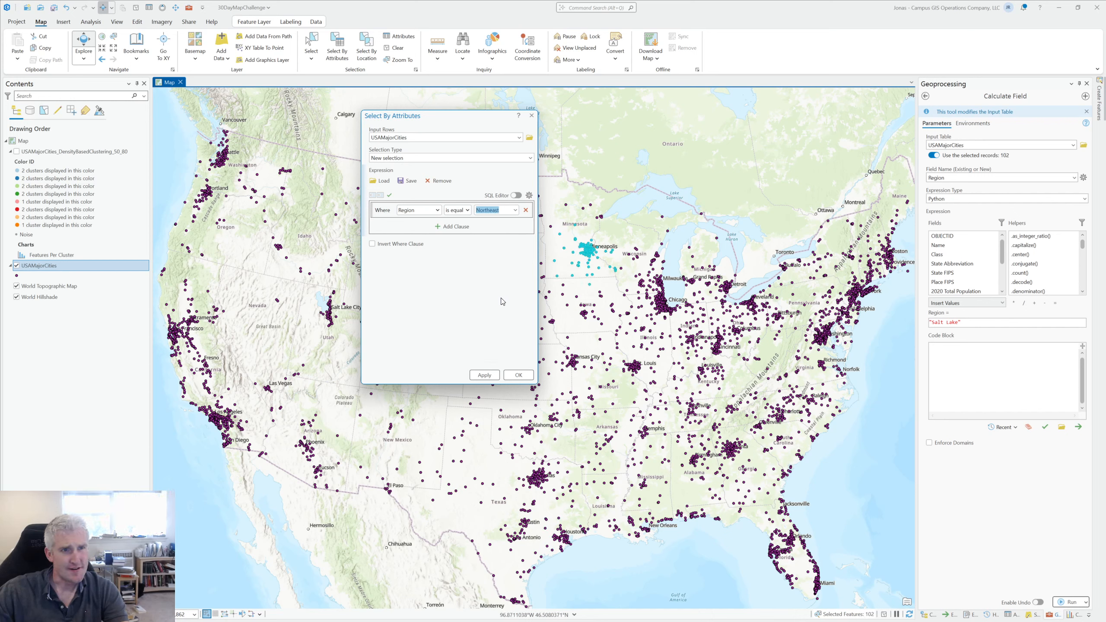
left_click(484, 375)
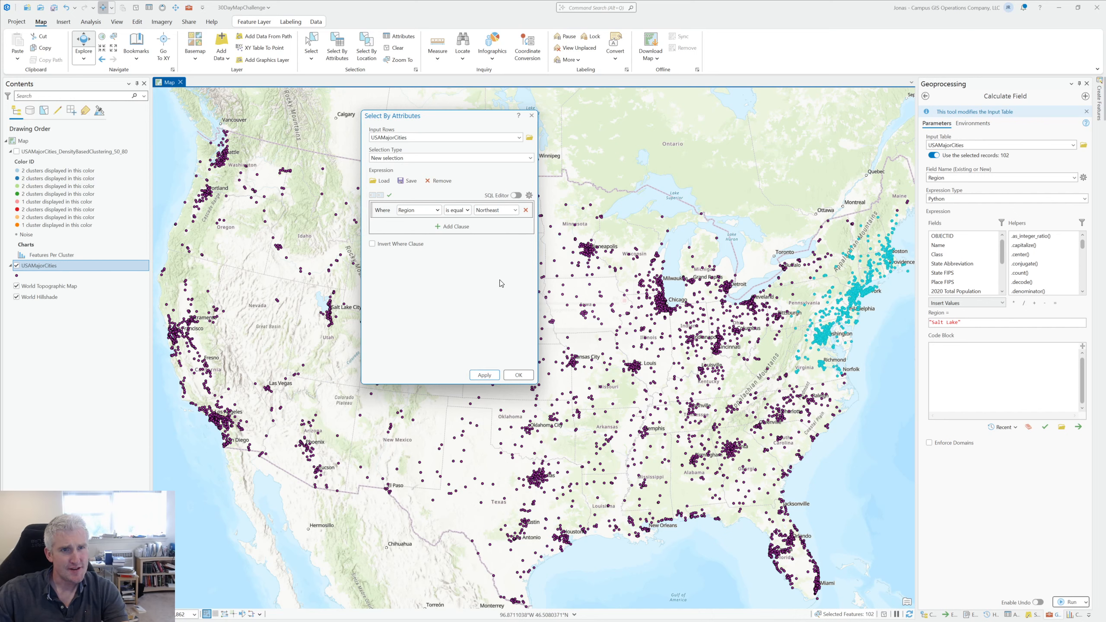
left_click(515, 210)
left_click(509, 313)
left_click(488, 379)
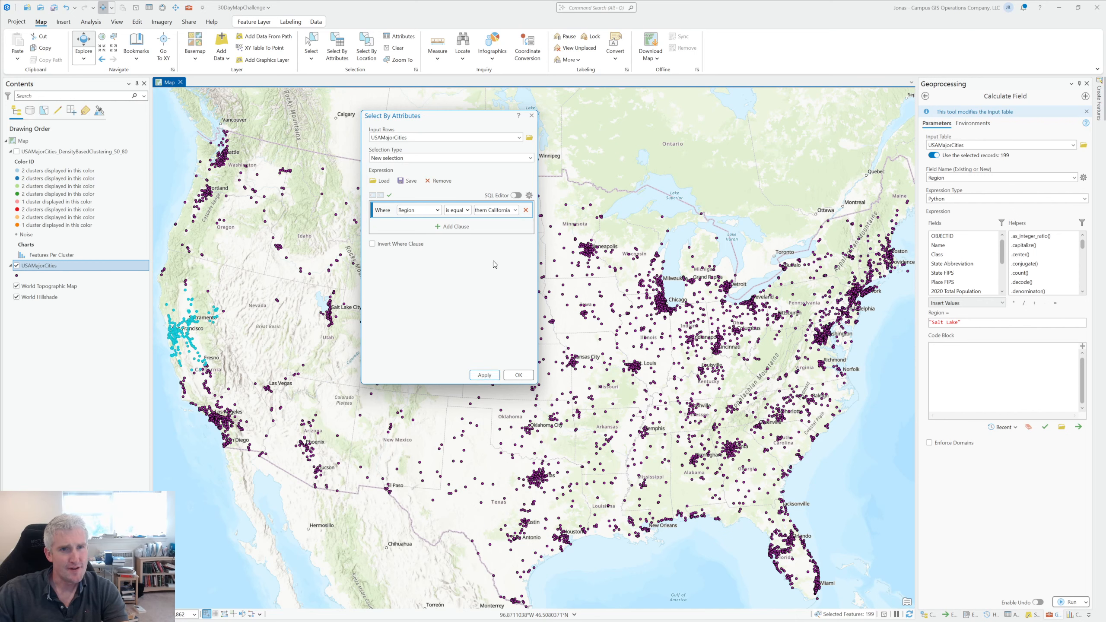
- Check the Salt Lake and Southern California groups by applying a new Region attribute selection for each
left_click(515, 210)
left_click(499, 323)
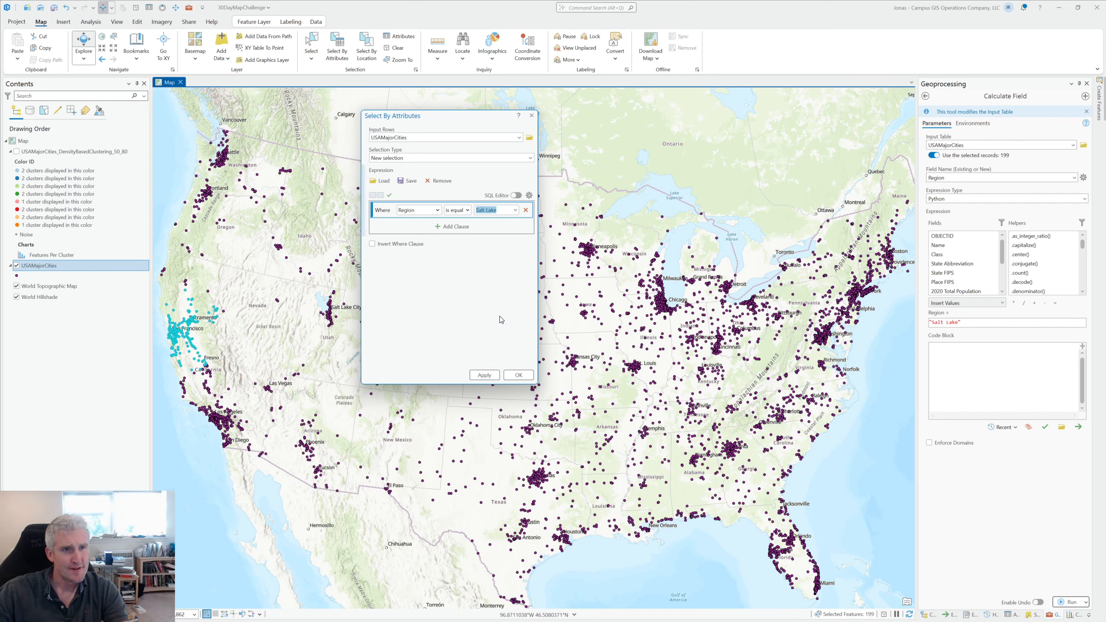
left_click(484, 374)
left_click(514, 210)
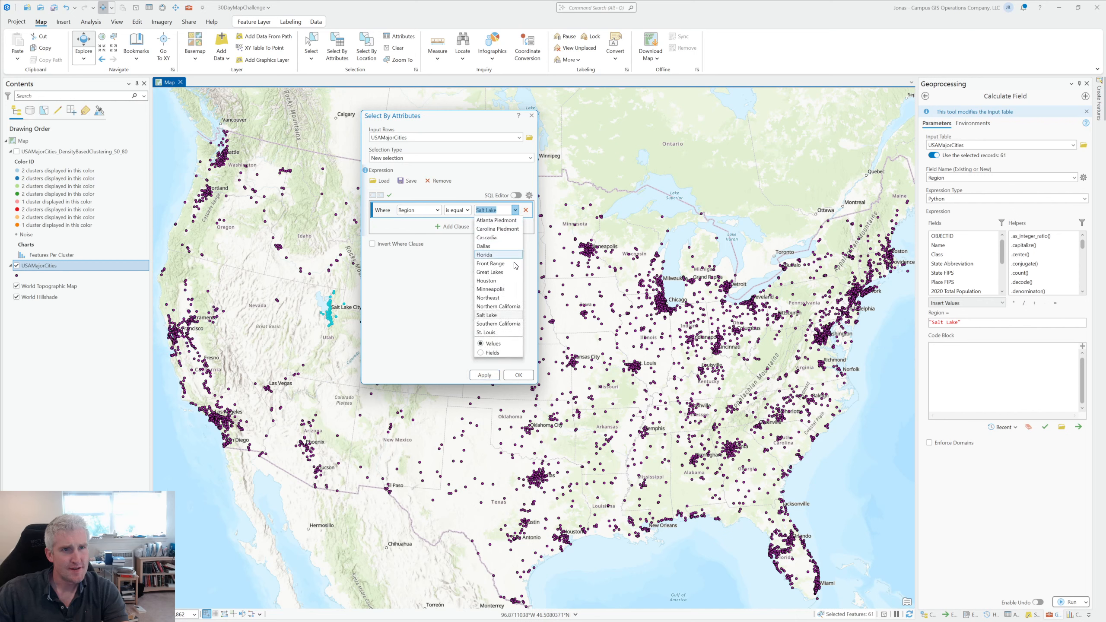
left_click(499, 323)
left_click(484, 375)
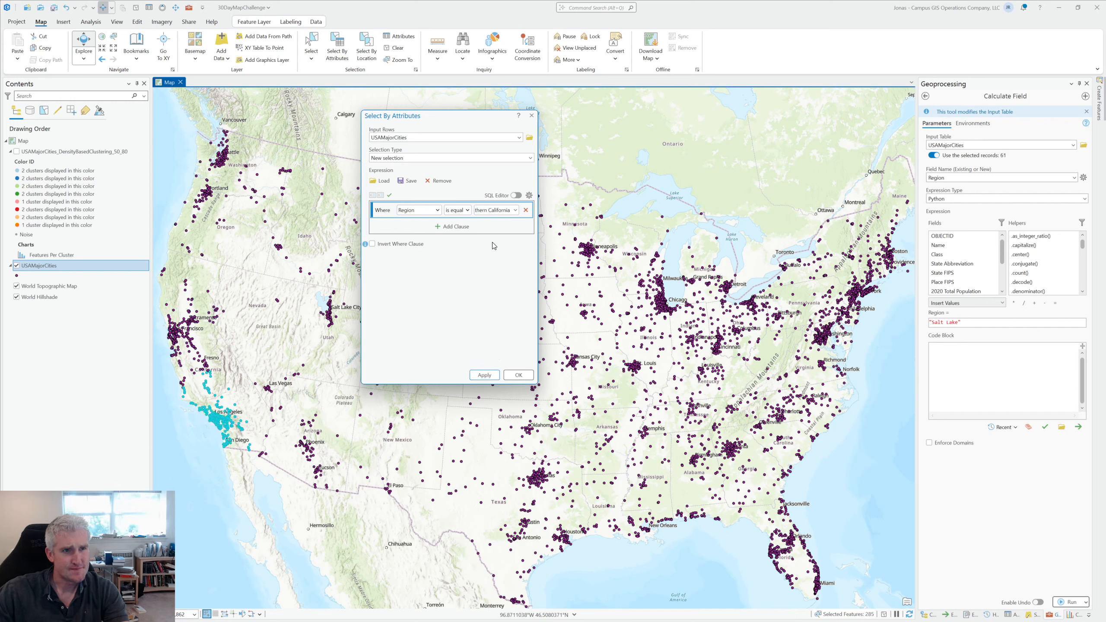
- Select the cities whose Region equals St. Louis to check them, and clear the selection
left_click(514, 210)
left_click(501, 331)
left_click(496, 374)
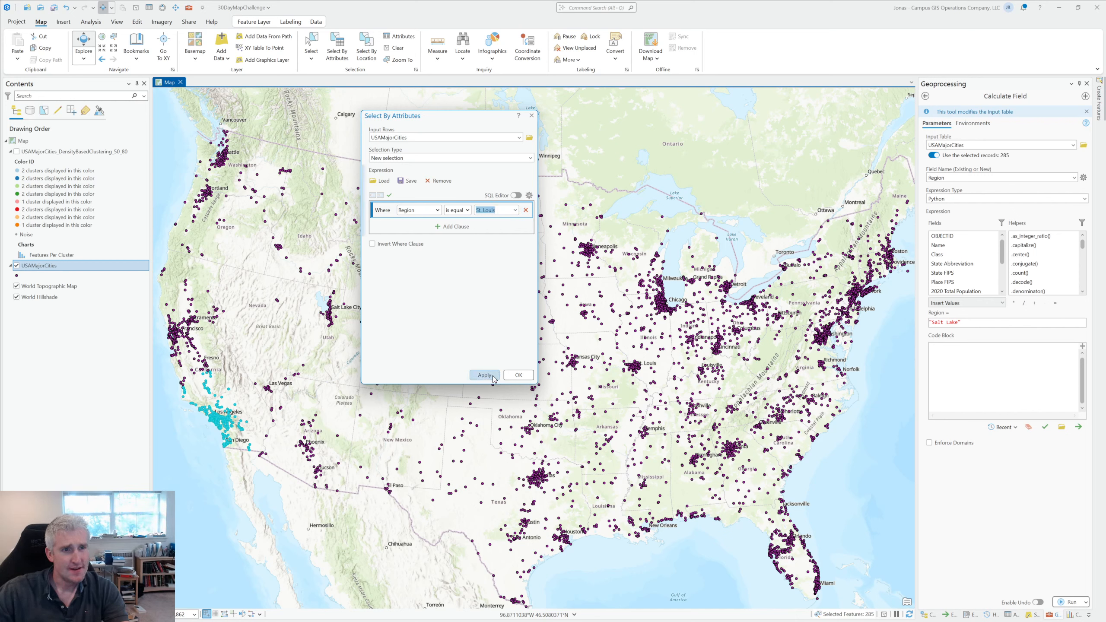
left_click(518, 375)
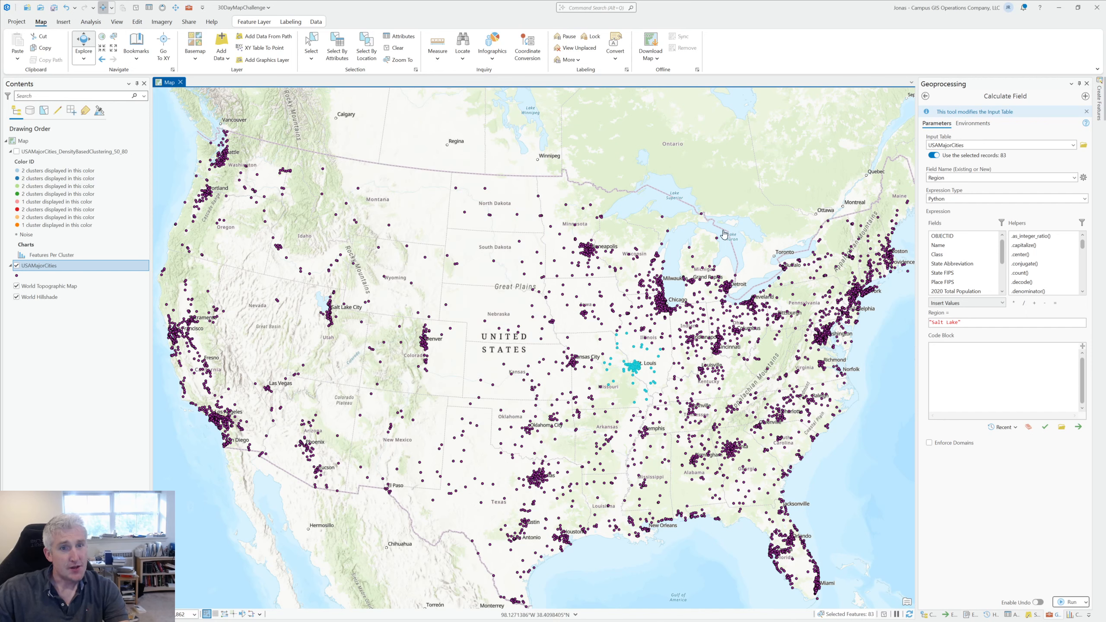
left_click(397, 48)
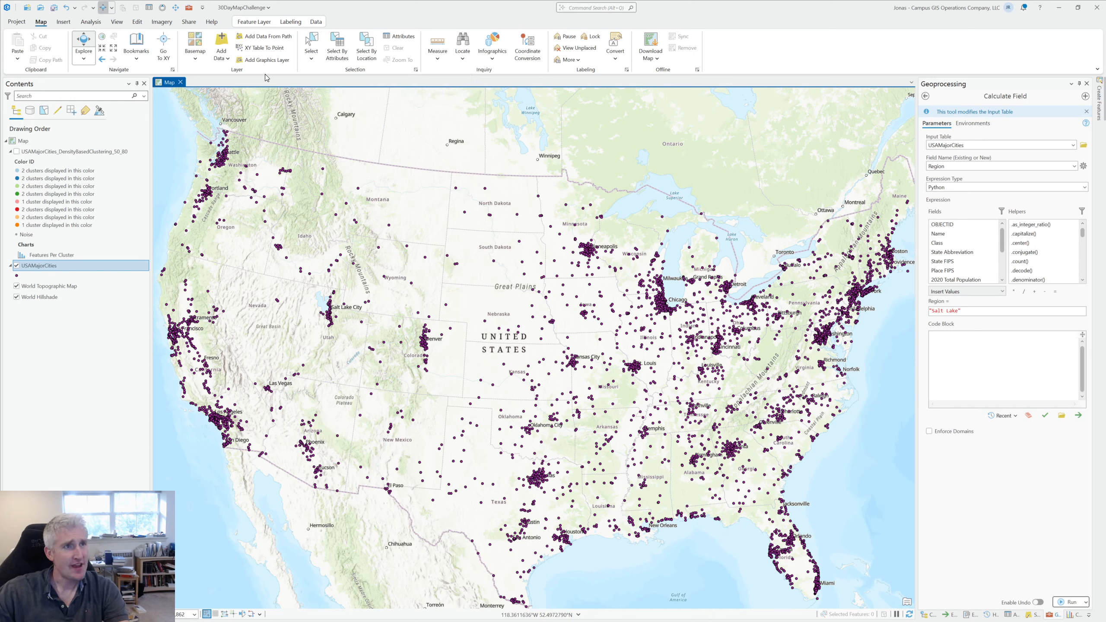
- Switch the basemap to the light gray canvas and hide its Light Gray Reference label layer
left_click(198, 60)
left_click(272, 231)
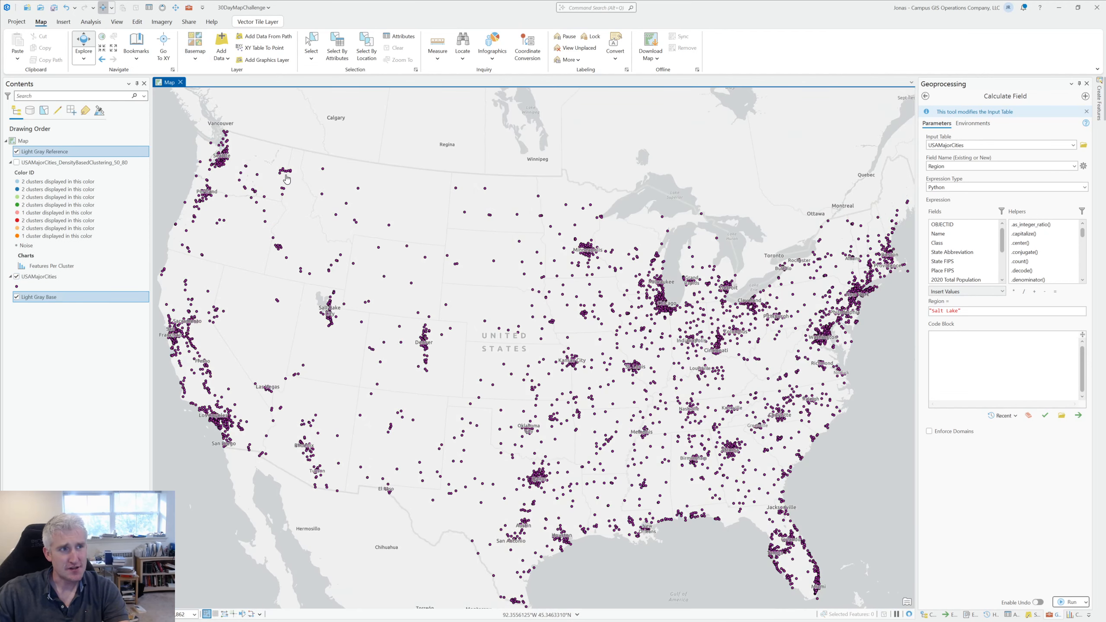
left_click(16, 152)
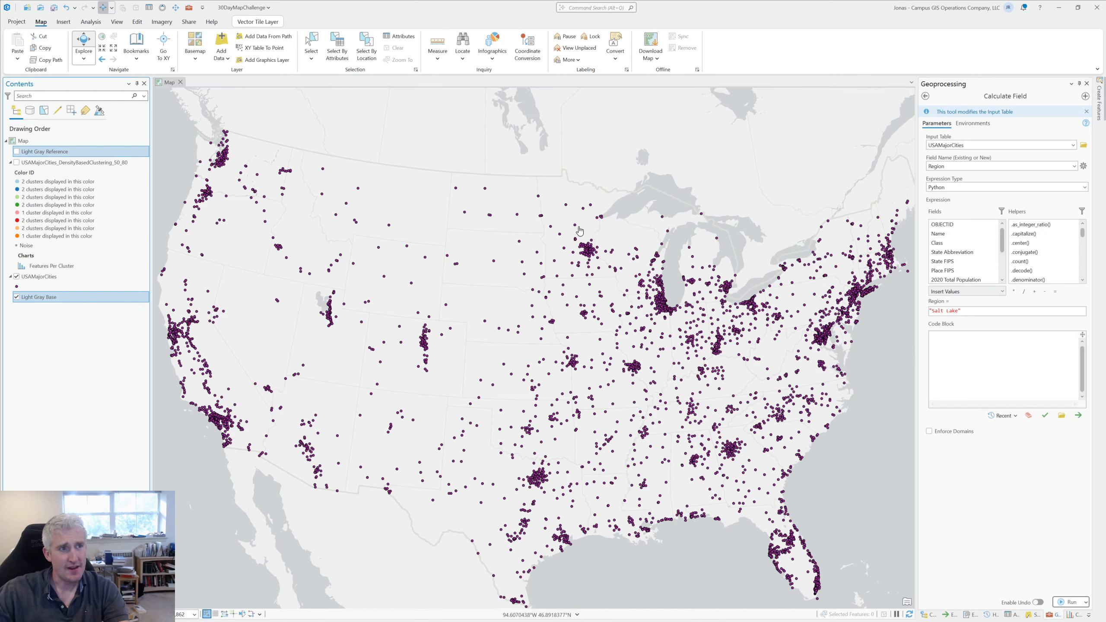
- Symbolize the USAMajorCities layer with Unique Values based on the Region field
left_click(67, 276)
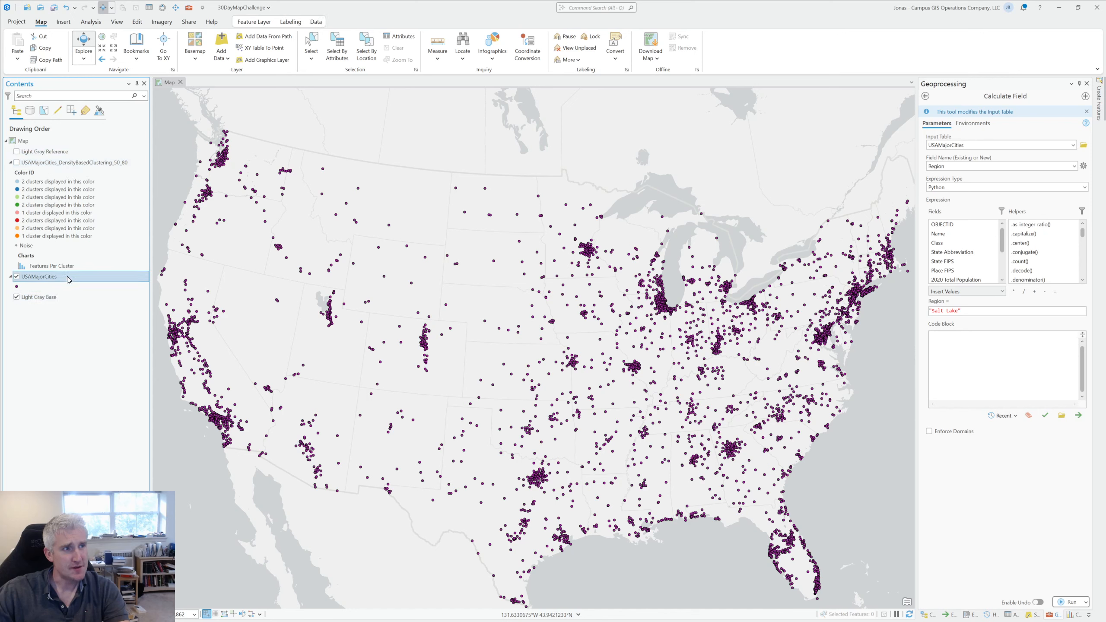
right_click(55, 277)
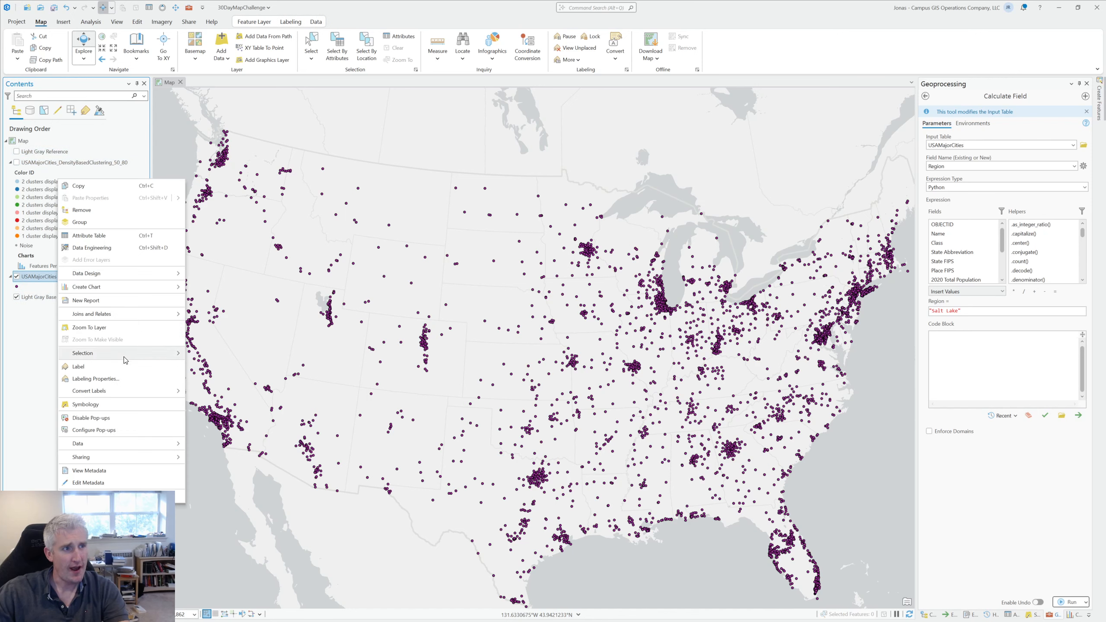
left_click(131, 404)
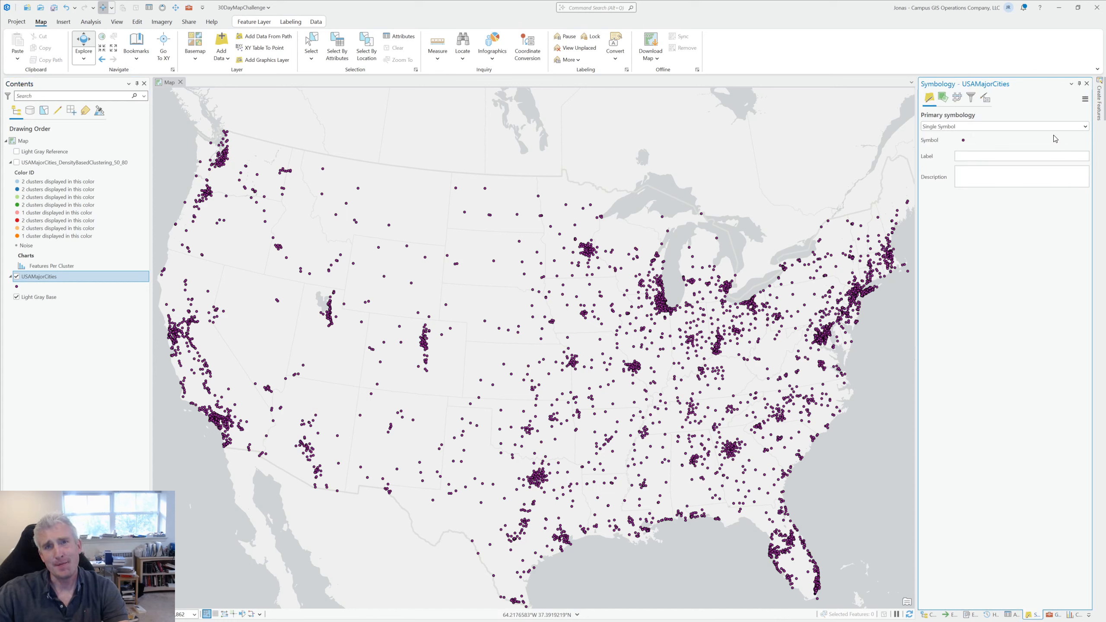
left_click(1086, 126)
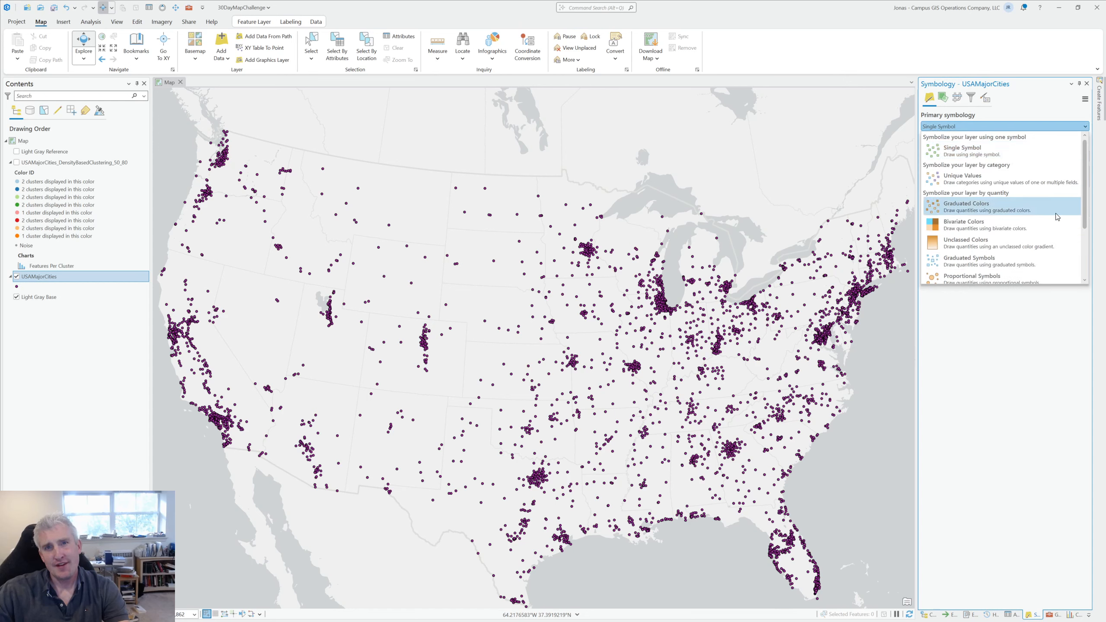
left_click(1038, 179)
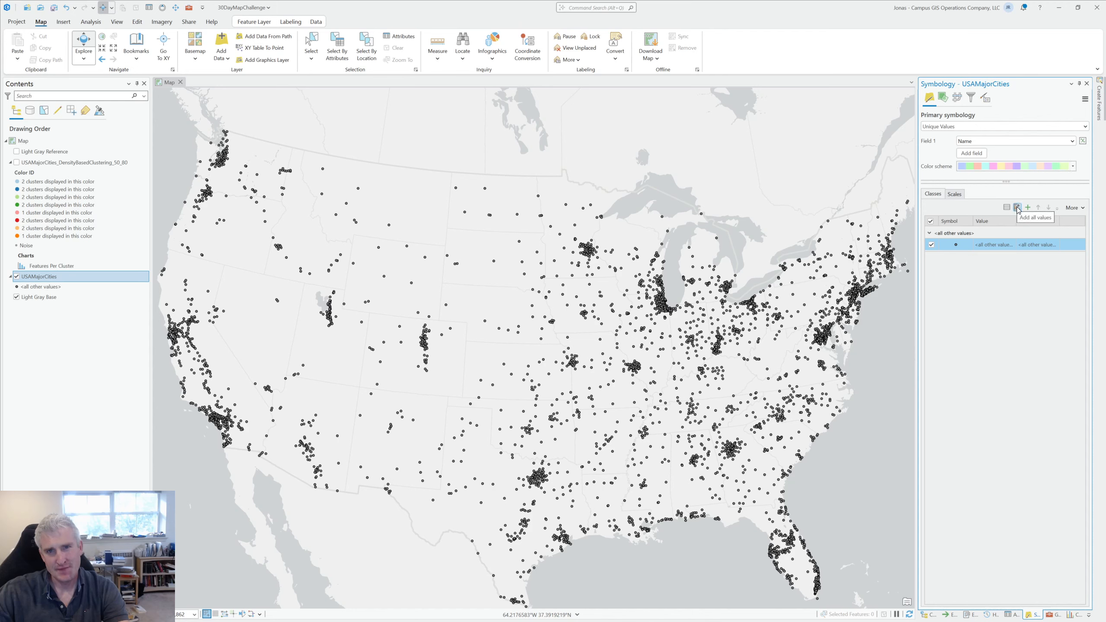
left_click(1057, 141)
left_click(1002, 241)
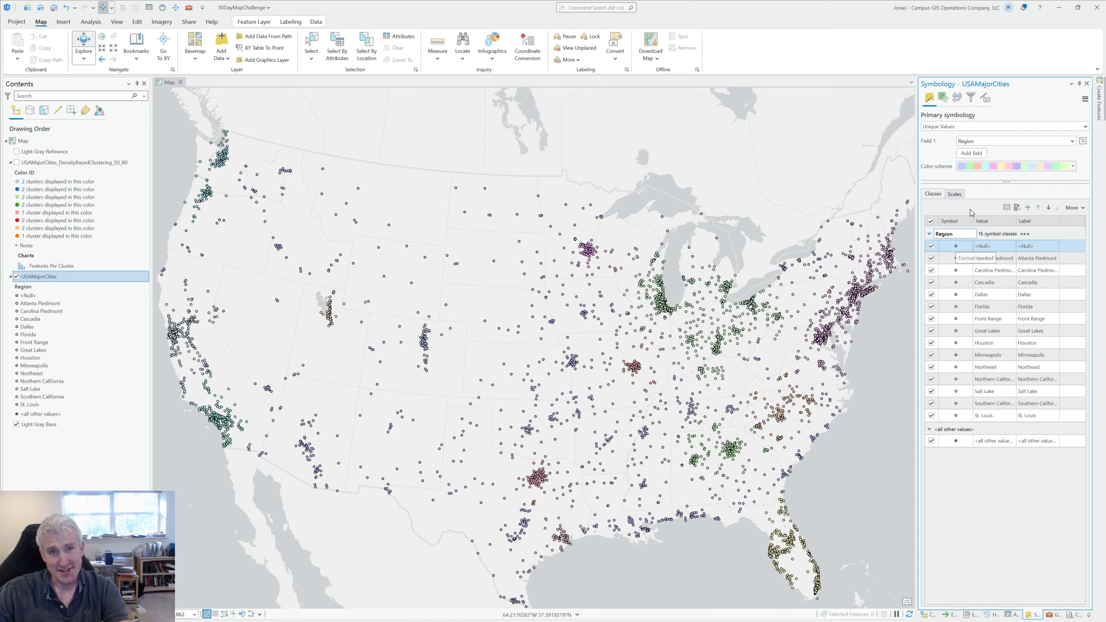
- Vary the city symbols' size by 2020 Total Population and enable a size range
left_click(944, 99)
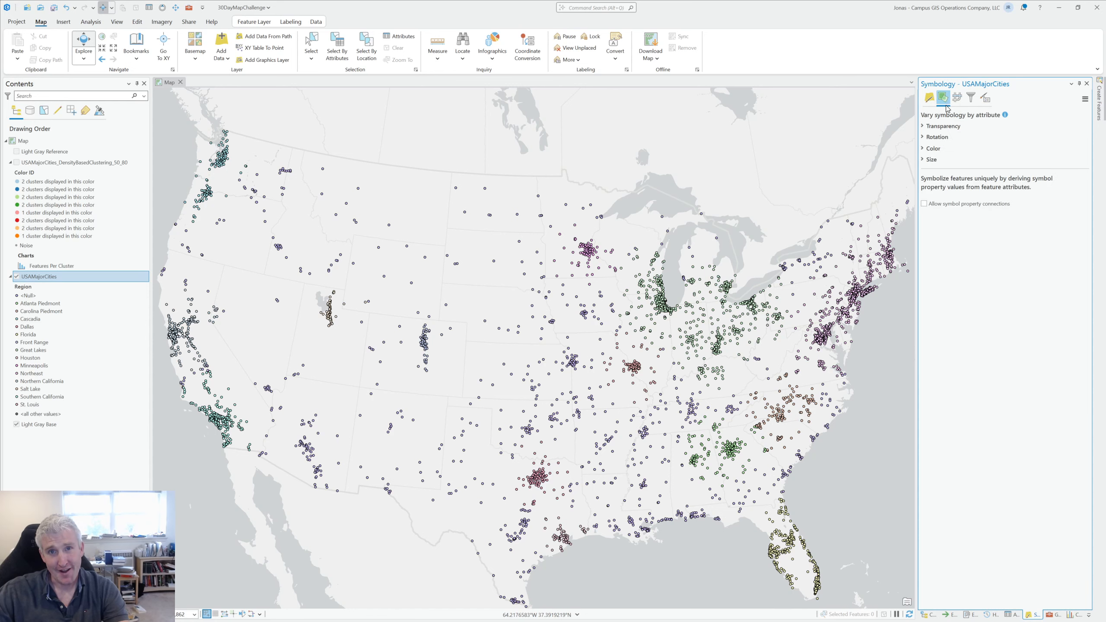
left_click(931, 160)
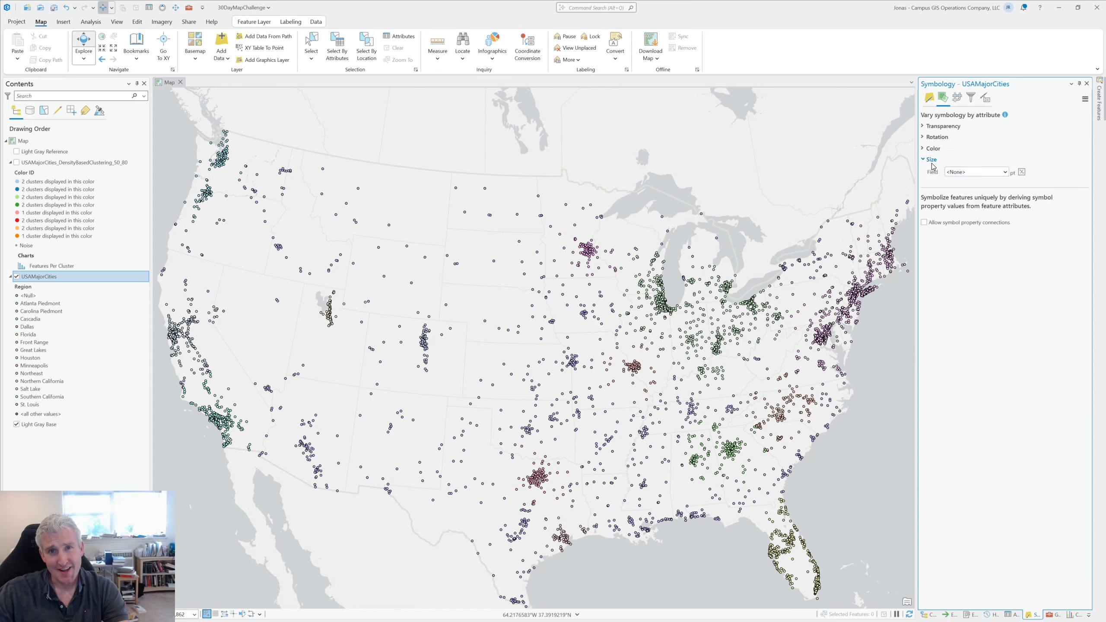
left_click(1006, 173)
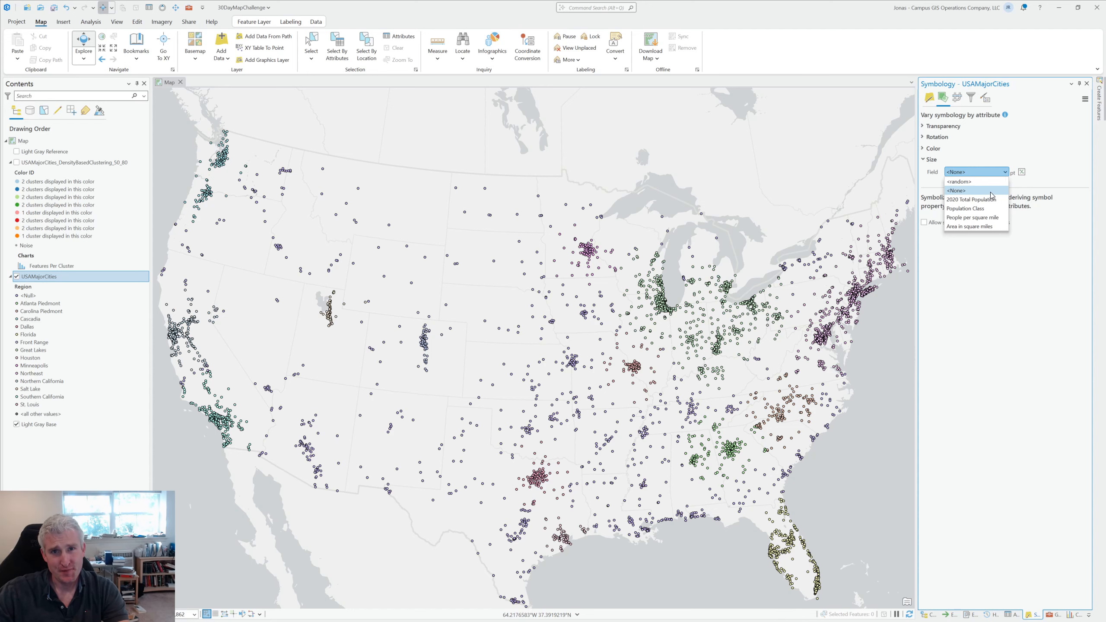
left_click(1004, 174)
left_click(1005, 173)
left_click(997, 200)
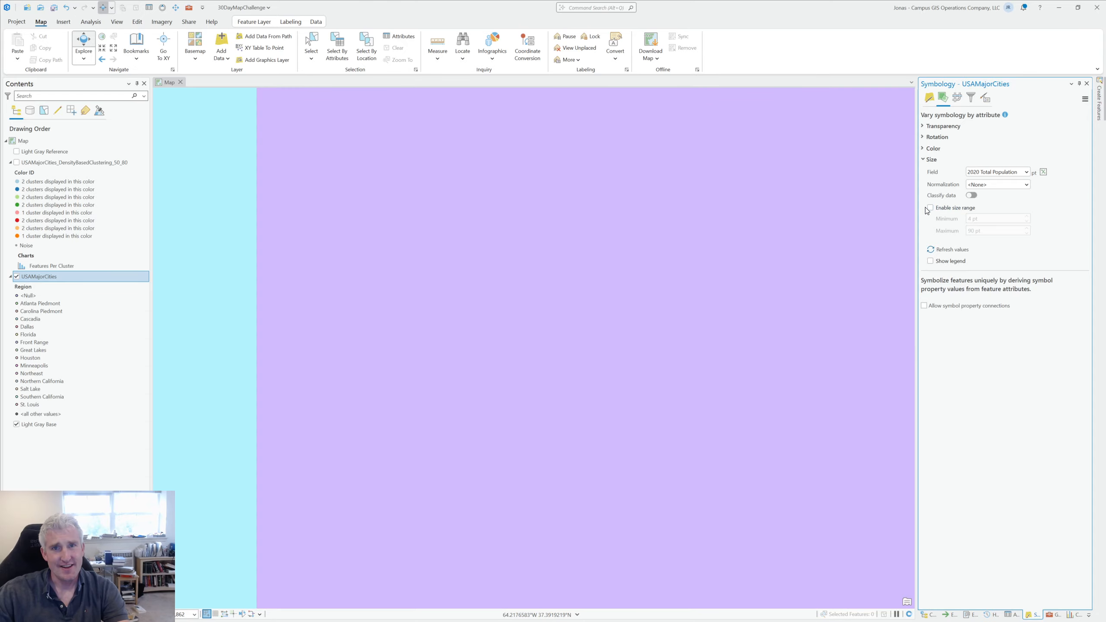
left_click(930, 207)
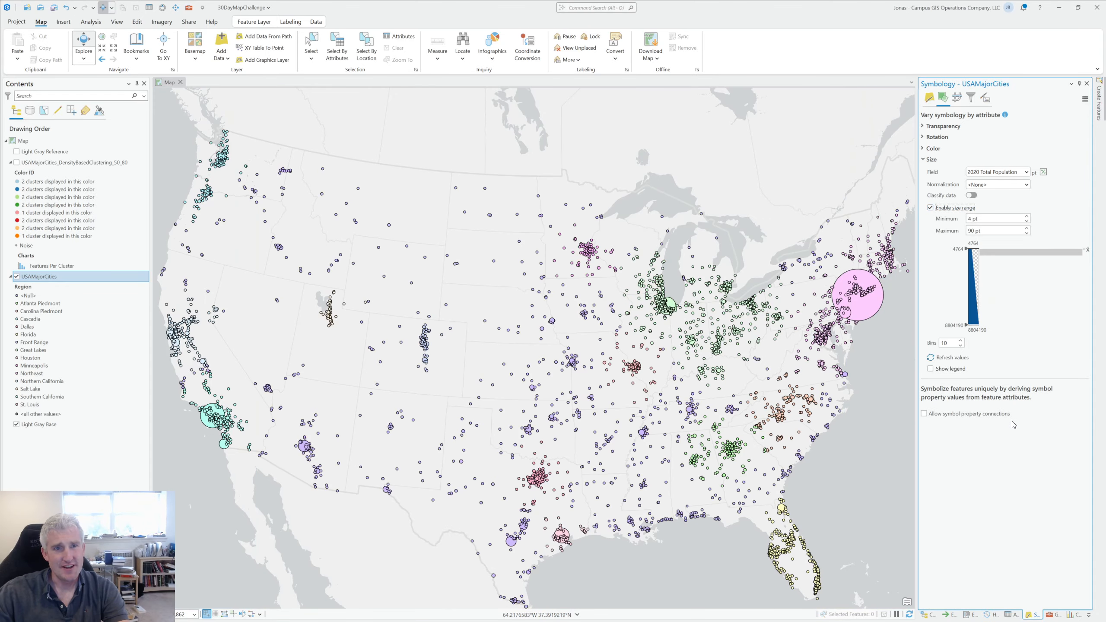
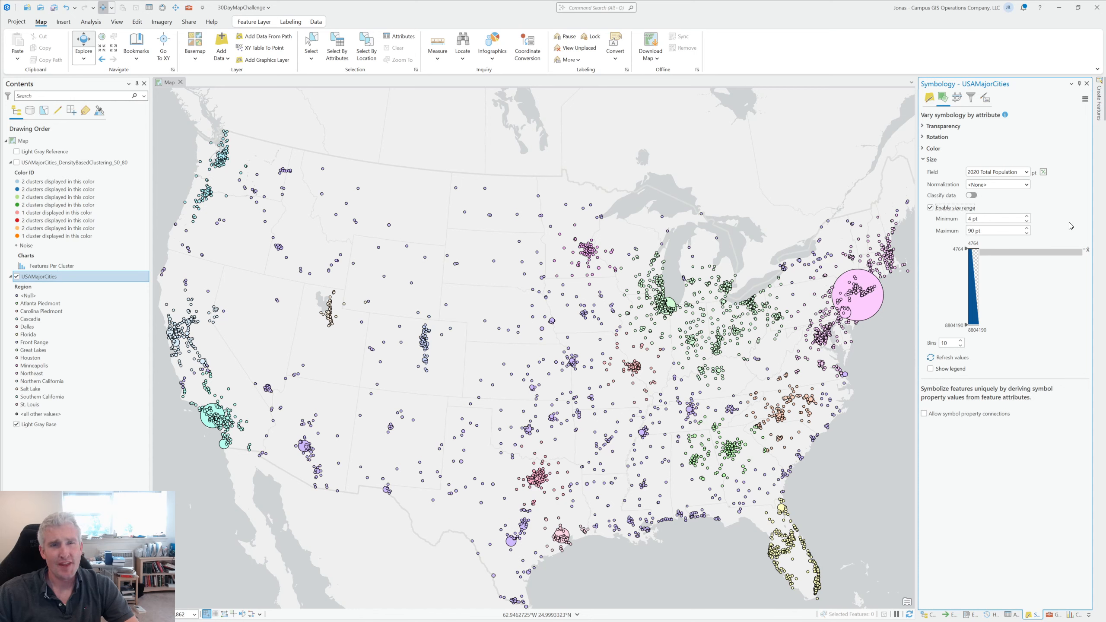
- Reduce the number of bins in the population size histogram to 5
left_click(961, 346)
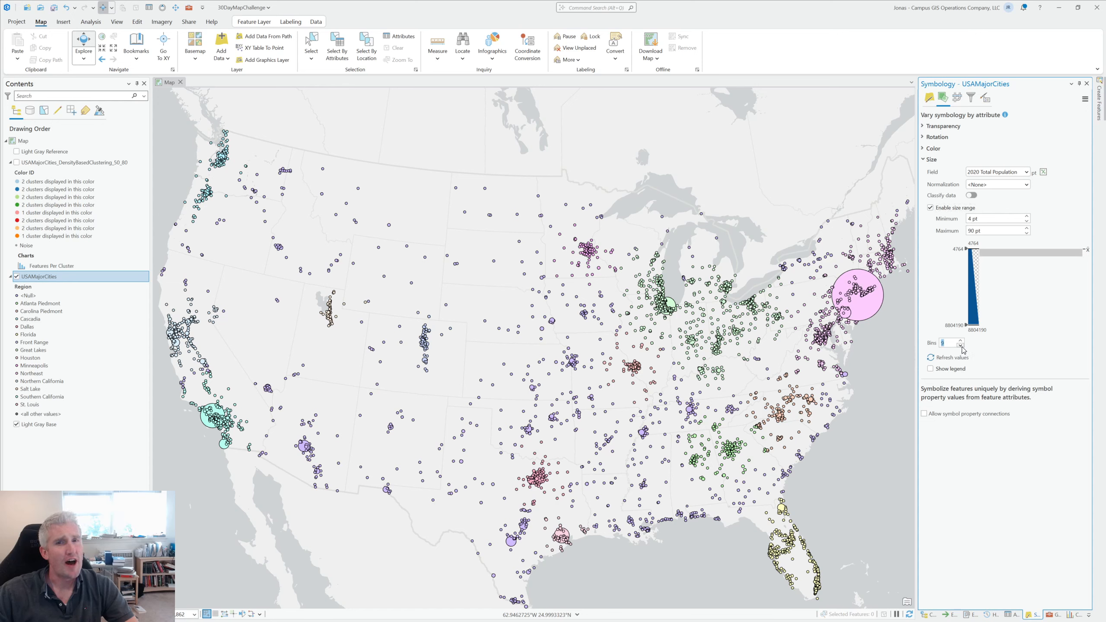
left_click(961, 346)
left_click(961, 347)
left_click(961, 347)
left_click(961, 347)
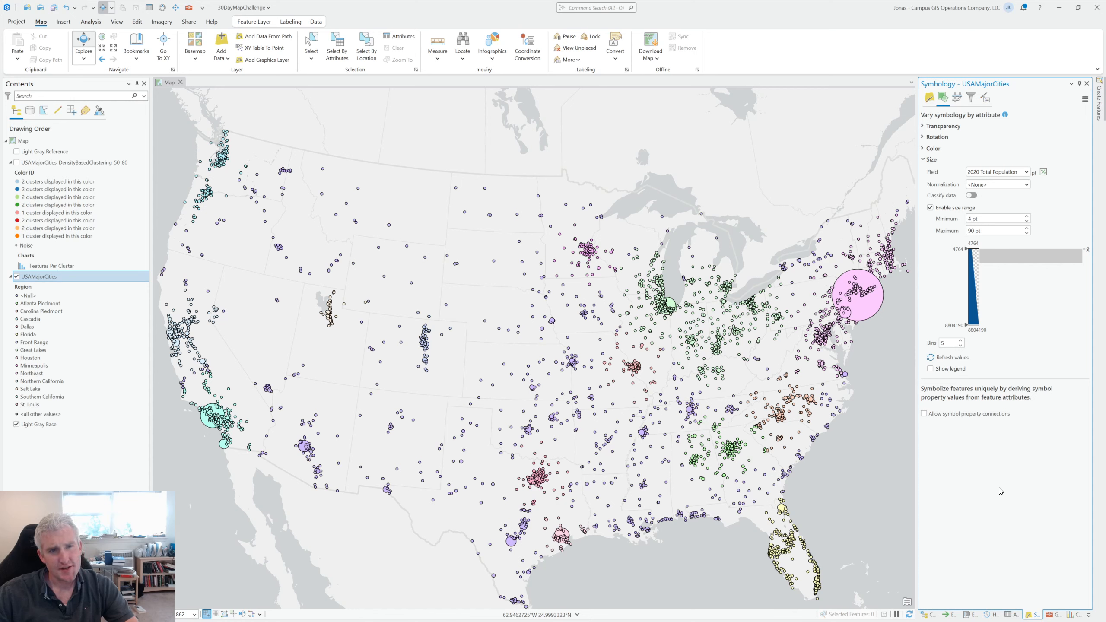
- Set the maximum symbol size to 120 pt and move the histogram's lower population limit to about 54,572
left_click(1026, 229)
left_click(1026, 228)
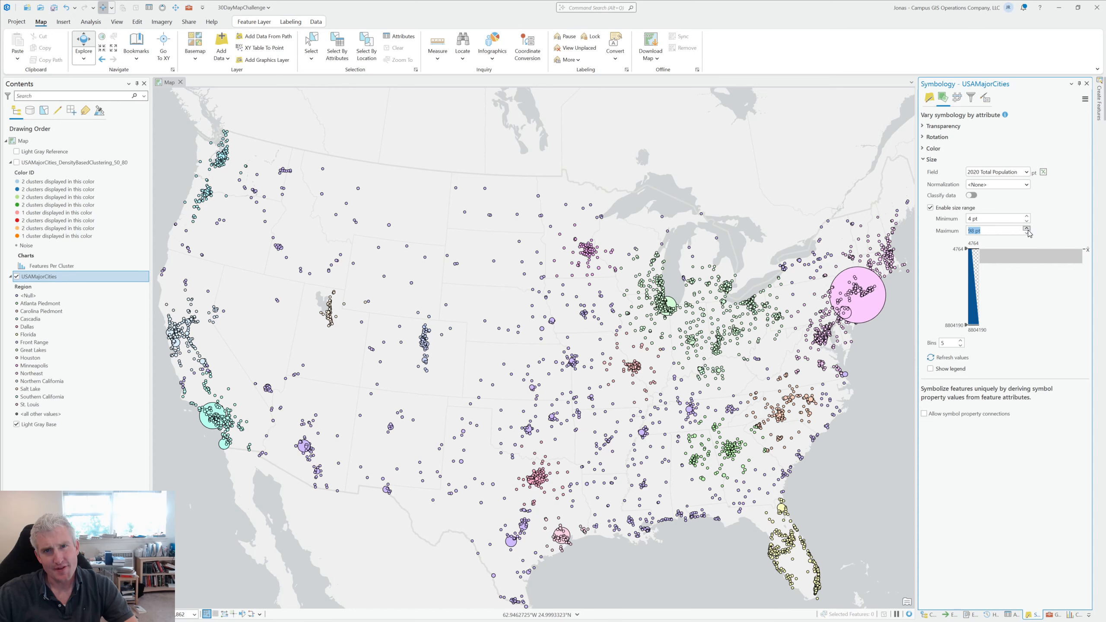
left_click(1026, 228)
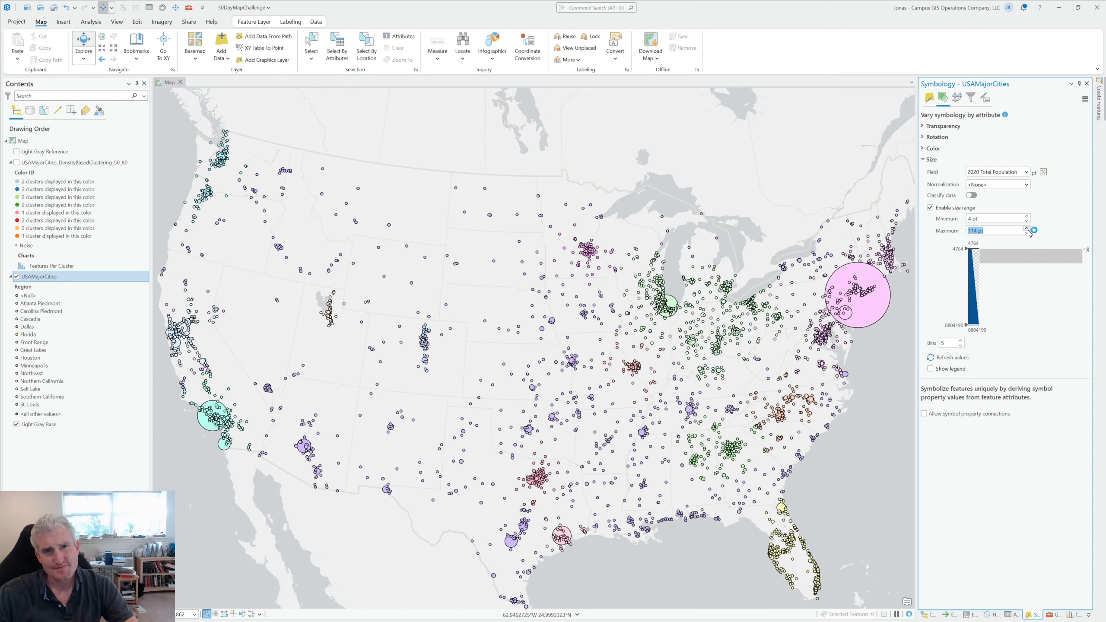
left_click(1026, 229)
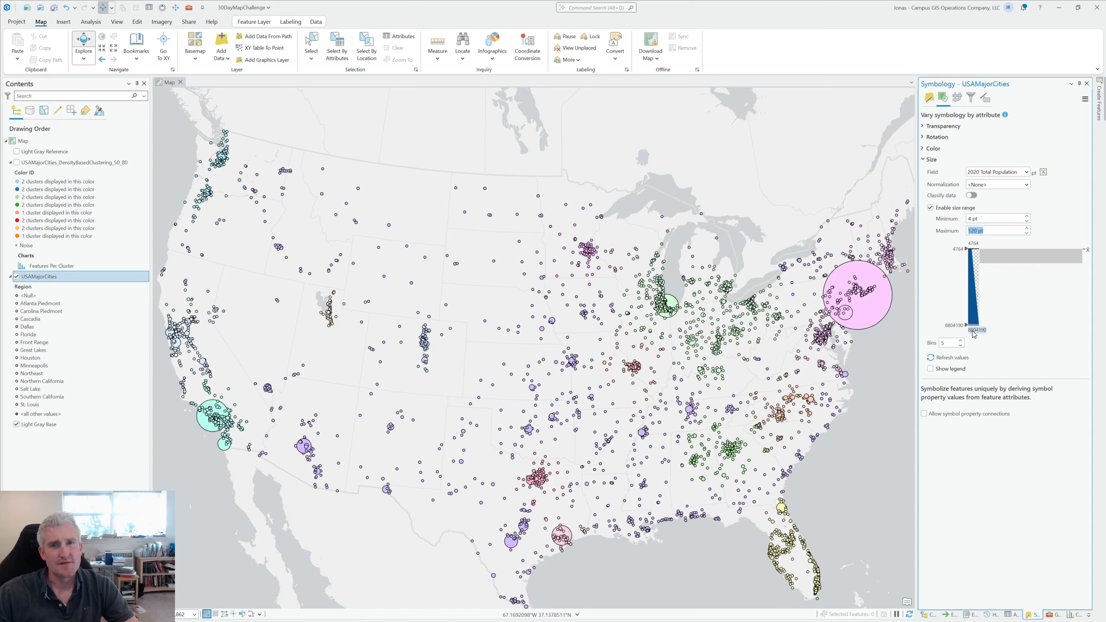
left_click_drag(965, 327, 965, 249)
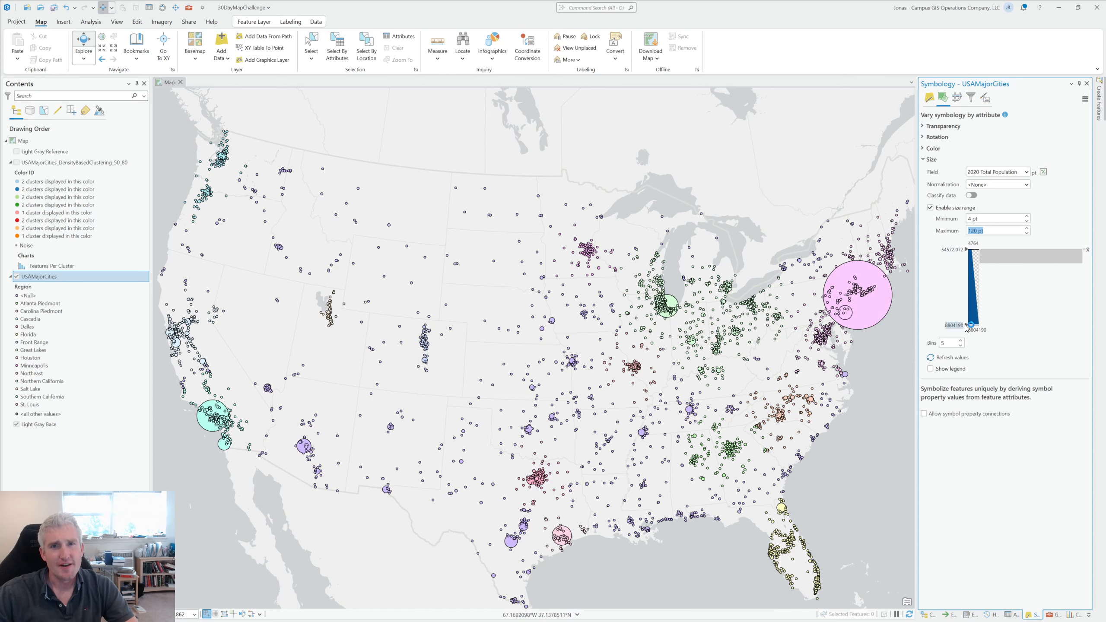
- Lower the size histogram's upper population limit to about 6,496,416
mouse_move(966, 325)
left_mouse_down()
mouse_move(966, 288)
mouse_move(965, 305)
left_mouse_up()
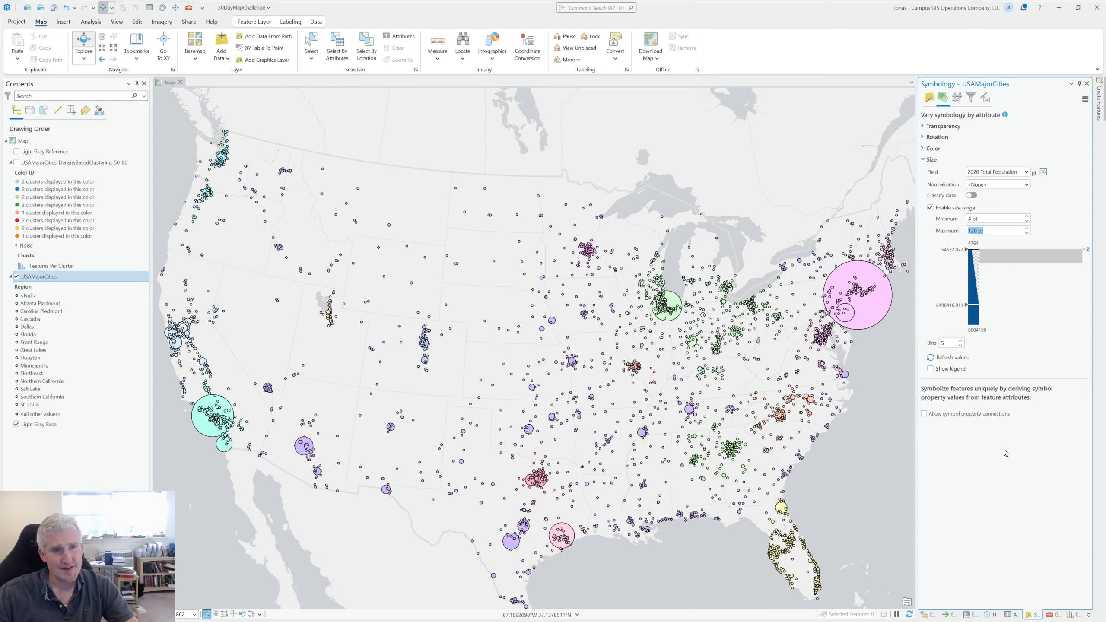
- Set both the fill color and the outline color of the <Null> region symbol to No color and apply it
left_click(928, 102)
left_click(961, 249)
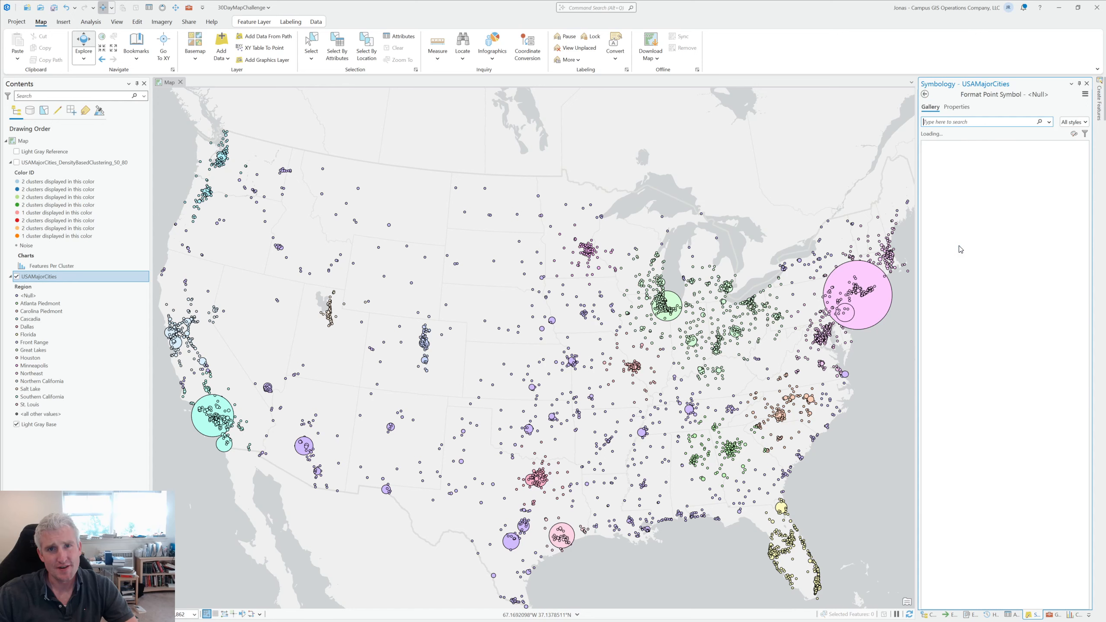
left_click(963, 108)
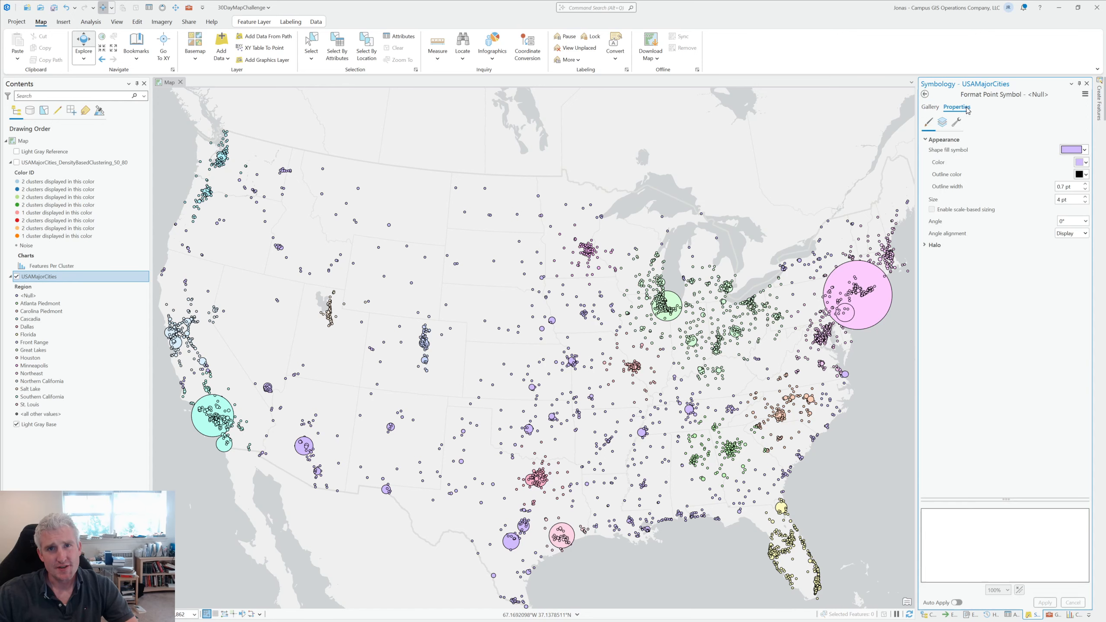
left_click(1086, 165)
left_click(1021, 177)
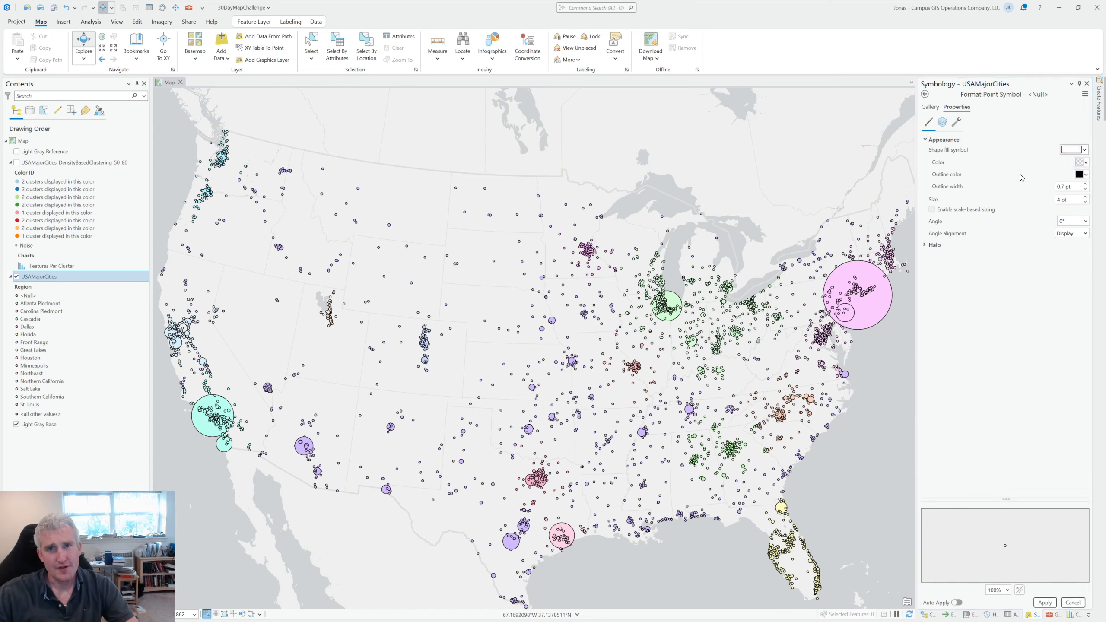
left_click(1082, 174)
left_click(996, 215)
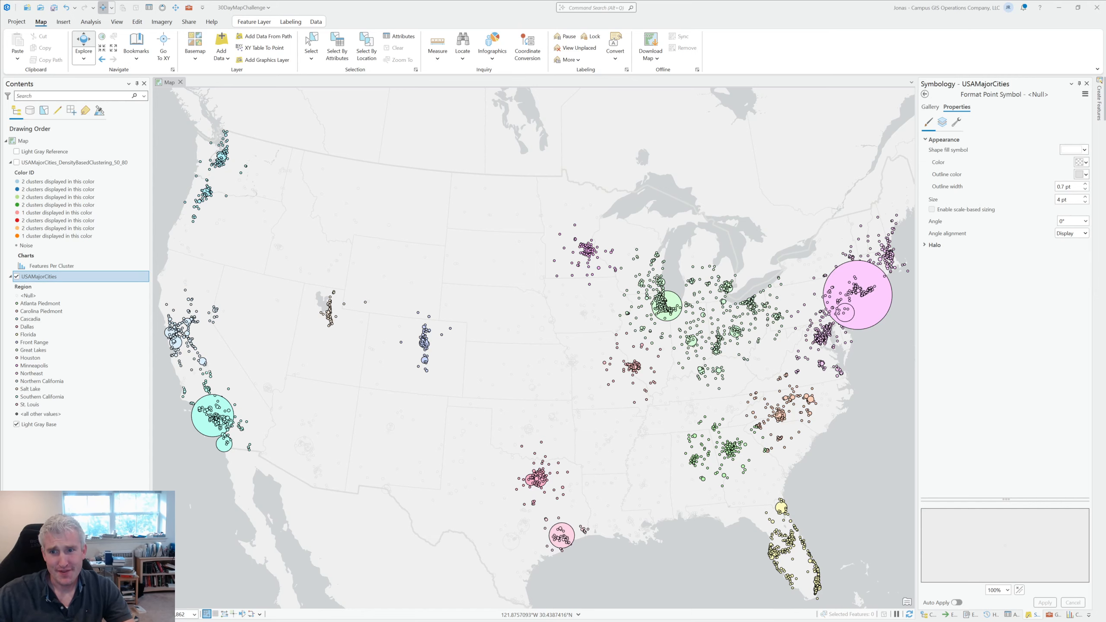
- Switch to the "1 - Point Map" document in Google Docs, check the color guide's hex codes for the regions, and return to ArcGIS Pro
key("alt+Tab")
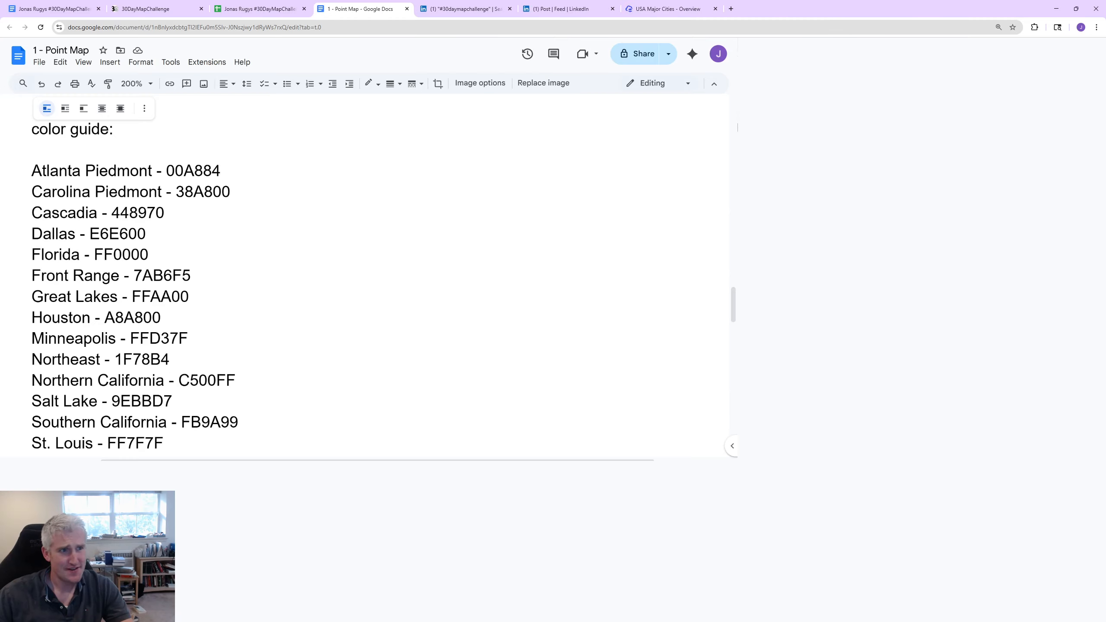
scroll(636, 441, "up", 2)
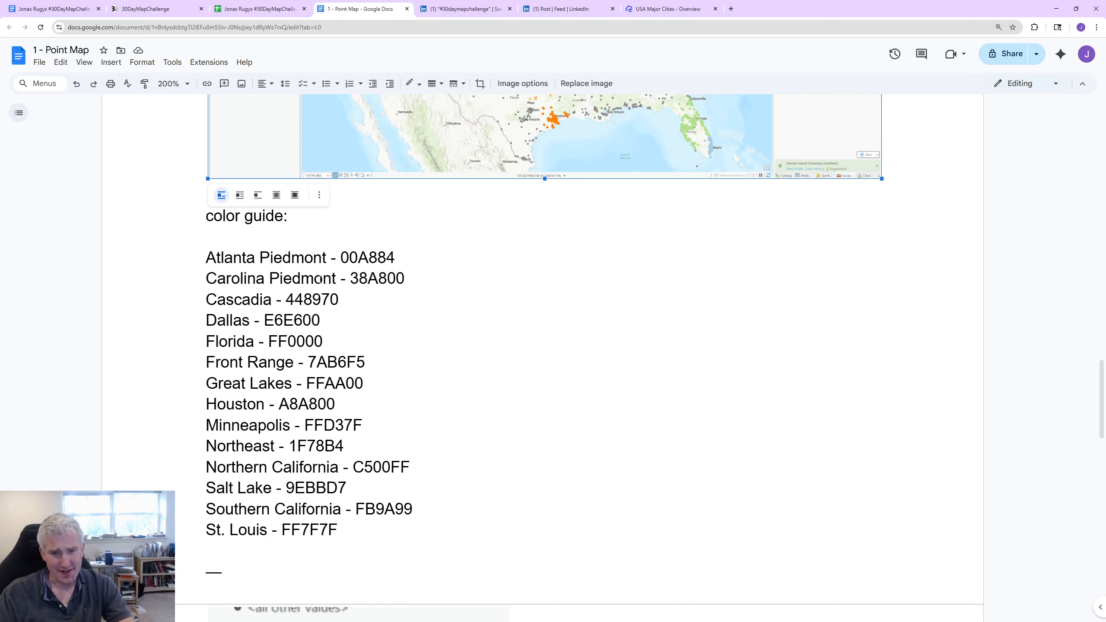
key("alt+Tab")
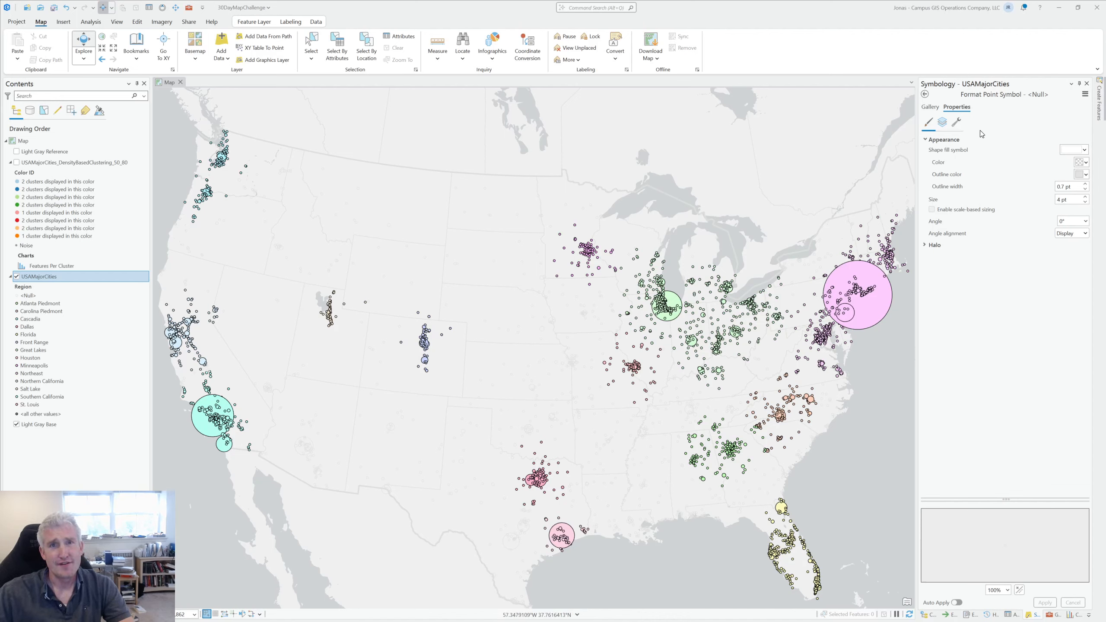
- Give the Atlanta Piedmont symbol no fill color and an outline color of hex 00A884, and apply it
left_click(926, 98)
left_click(926, 95)
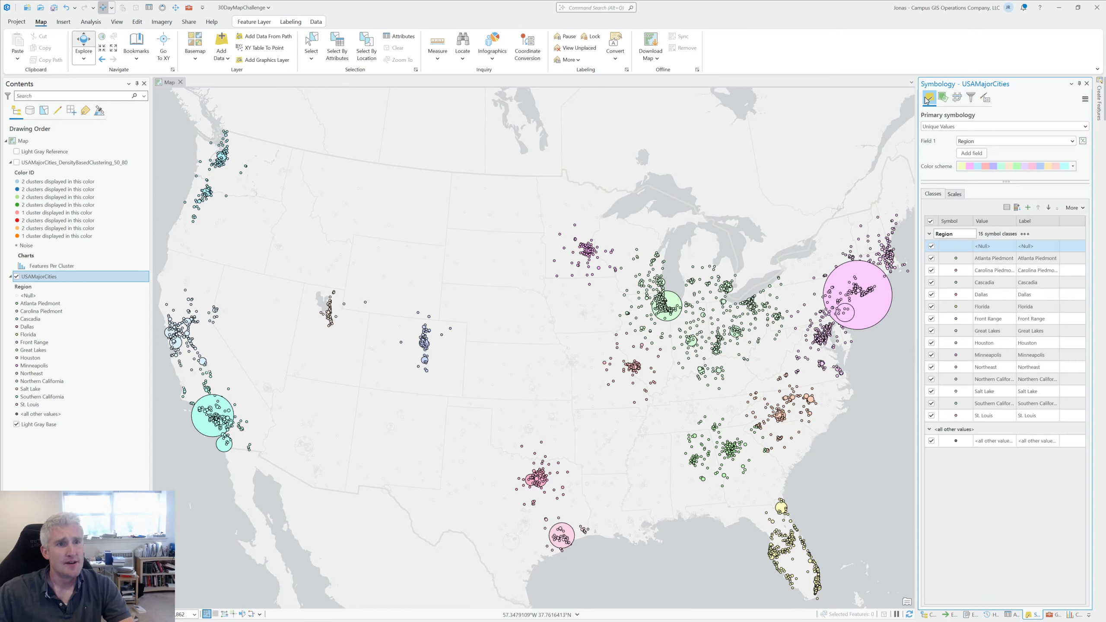
left_click(956, 261)
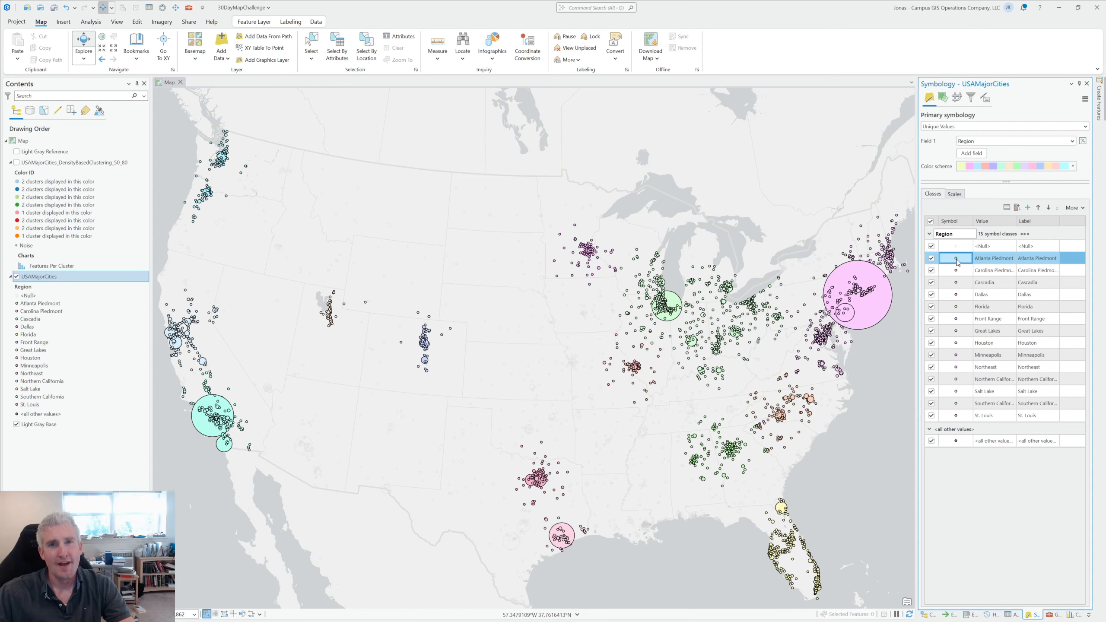
left_click(955, 262)
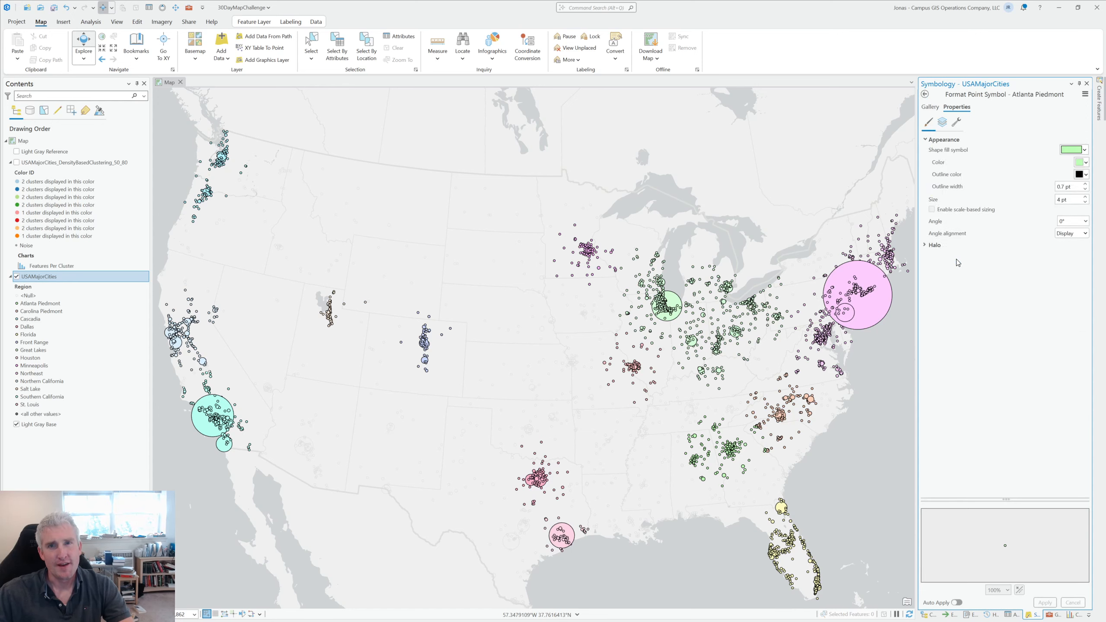
left_click(1080, 163)
left_click(1080, 172)
left_click(1081, 174)
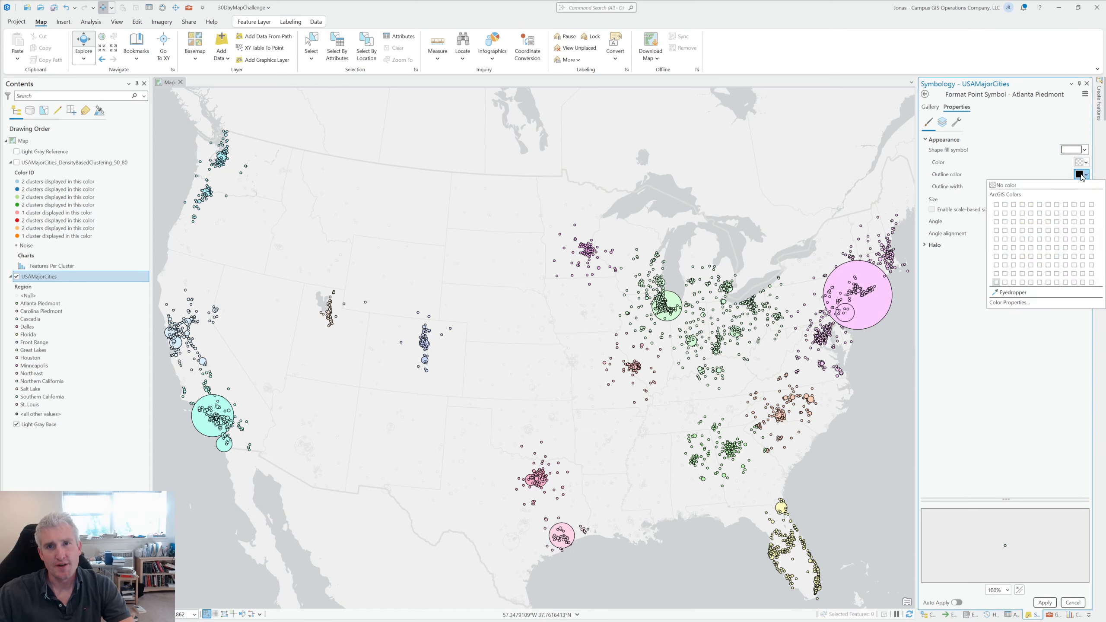
left_click(1016, 303)
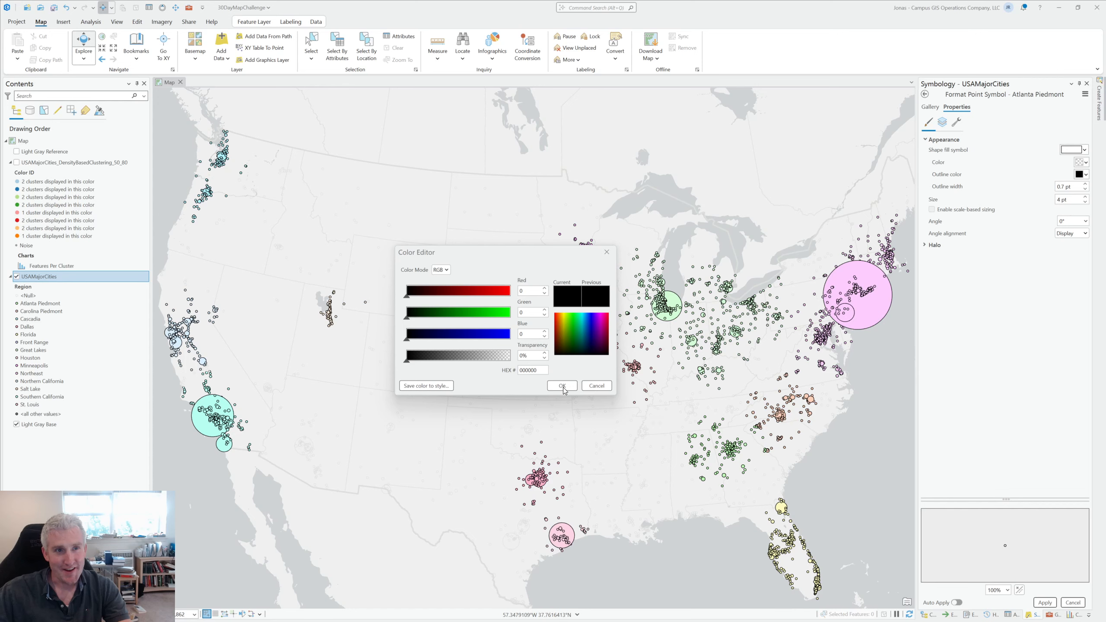
double_click(538, 368)
key("ctrl+v")
left_click(553, 385)
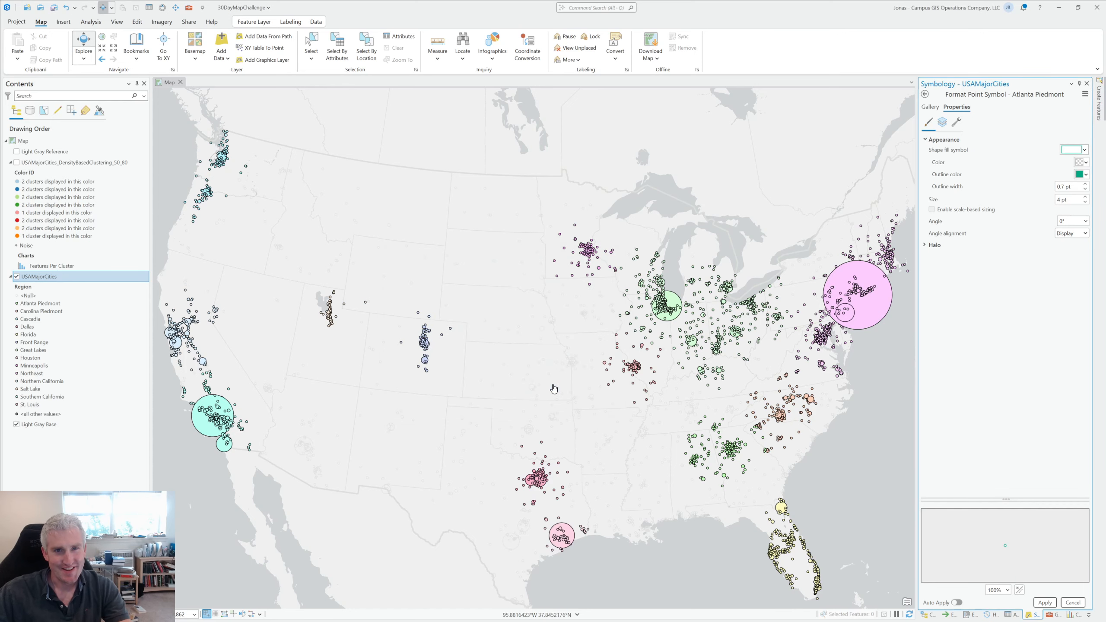
left_click(1044, 603)
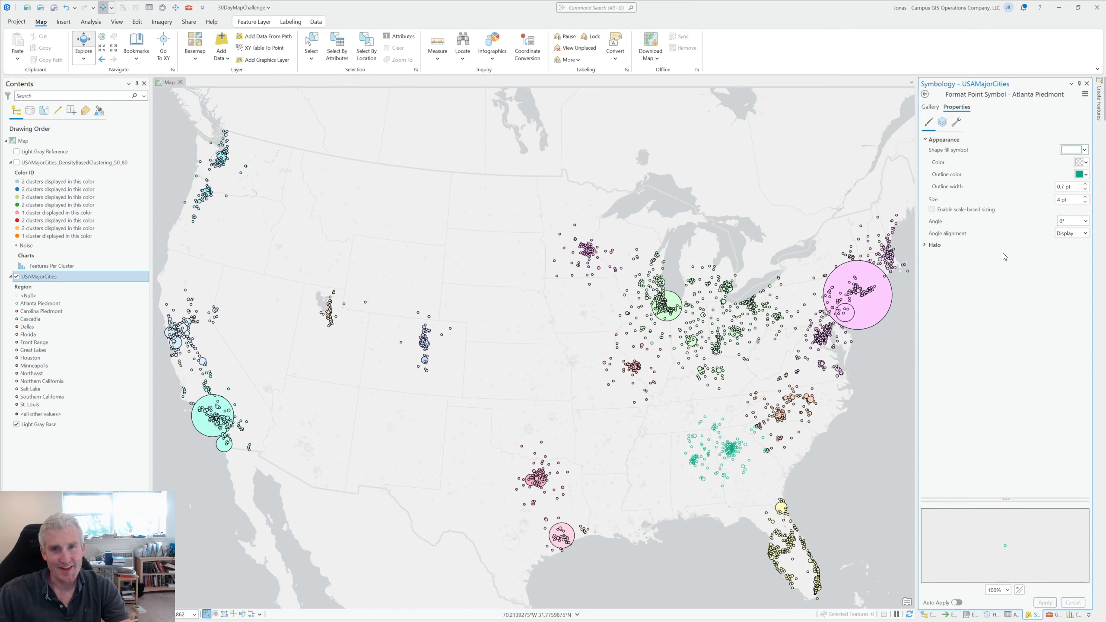
- Give the Carolina Piedmont symbol no fill color and an outline color of hex 38A800, and apply it
left_click(926, 94)
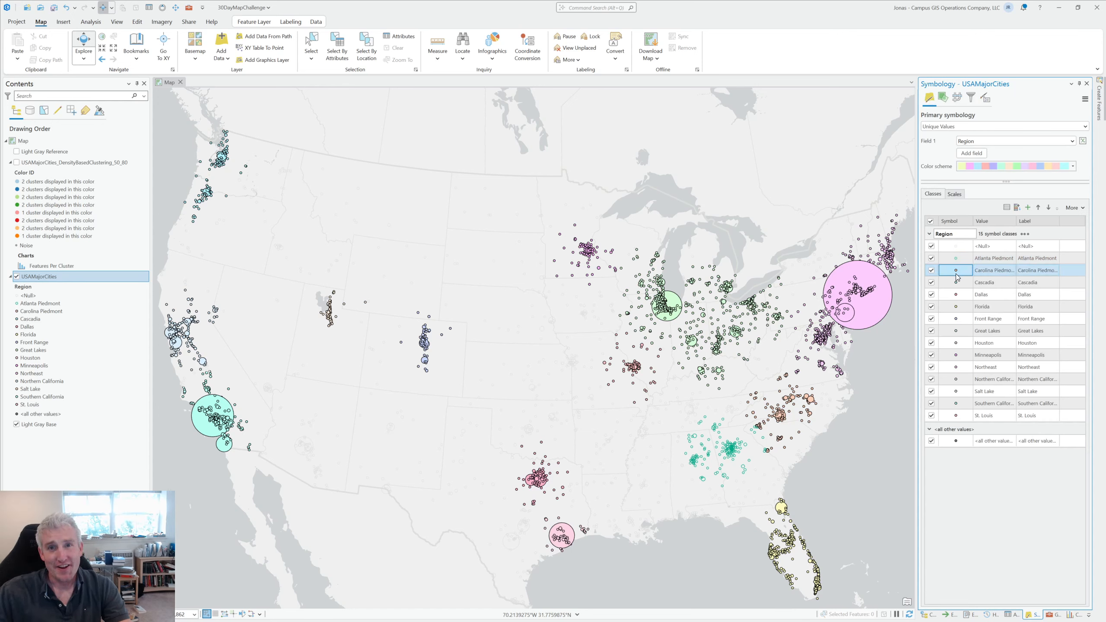
left_click(956, 274)
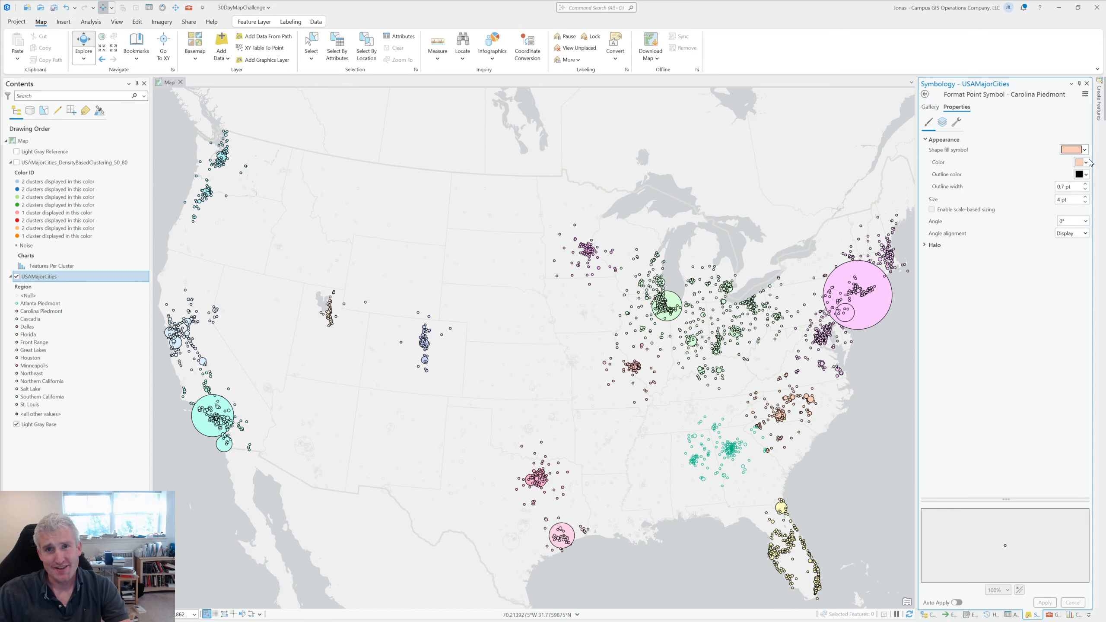
left_click(1085, 162)
left_click(1052, 186)
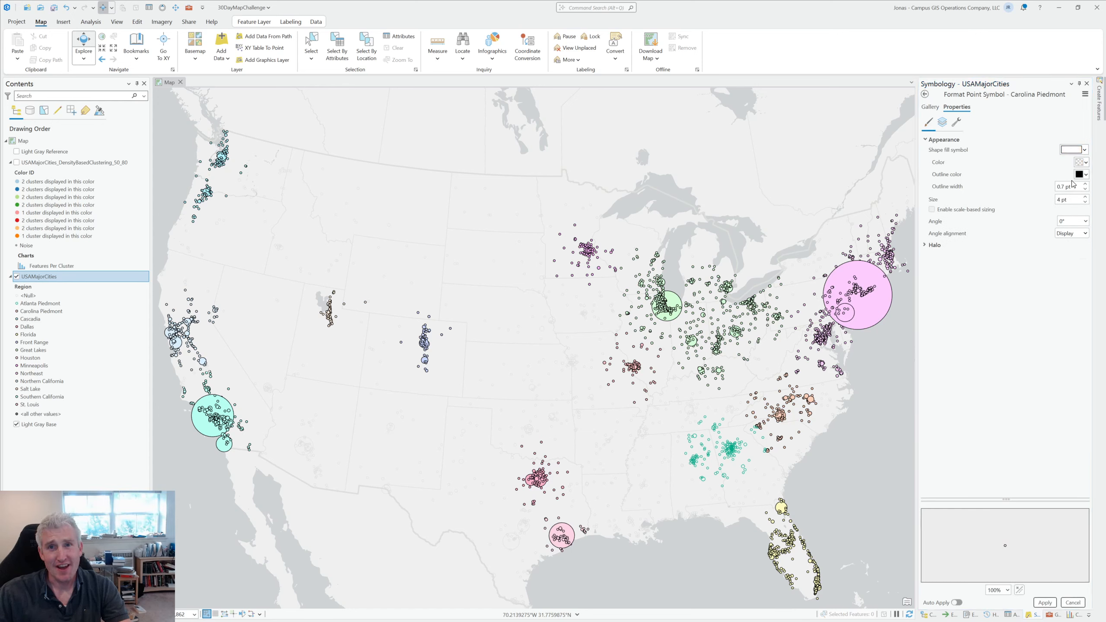
left_click(1083, 174)
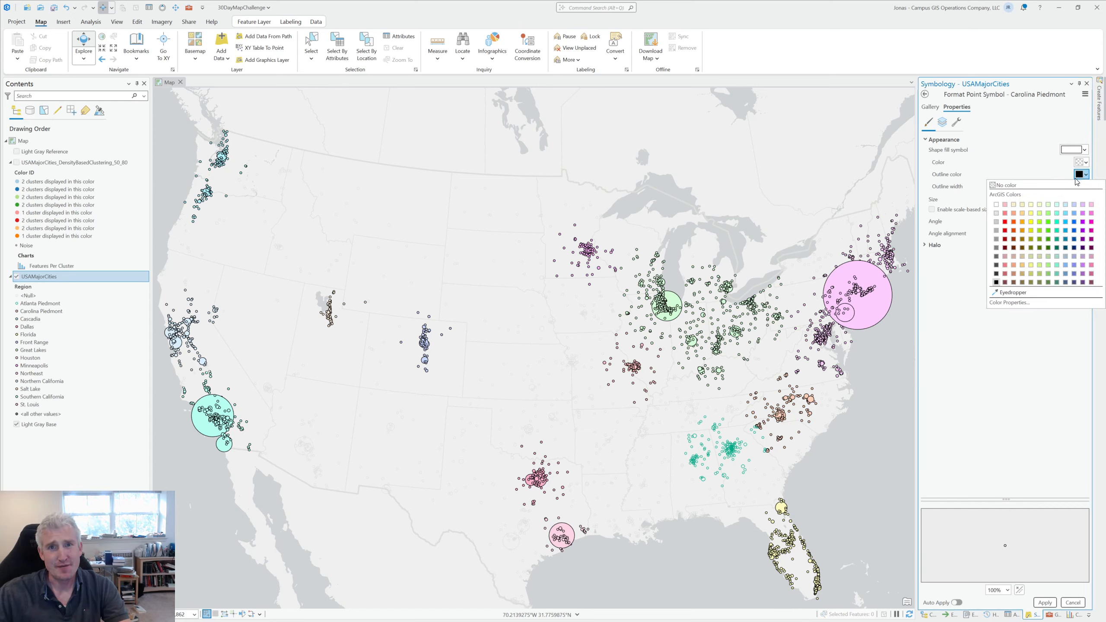
left_click(1012, 303)
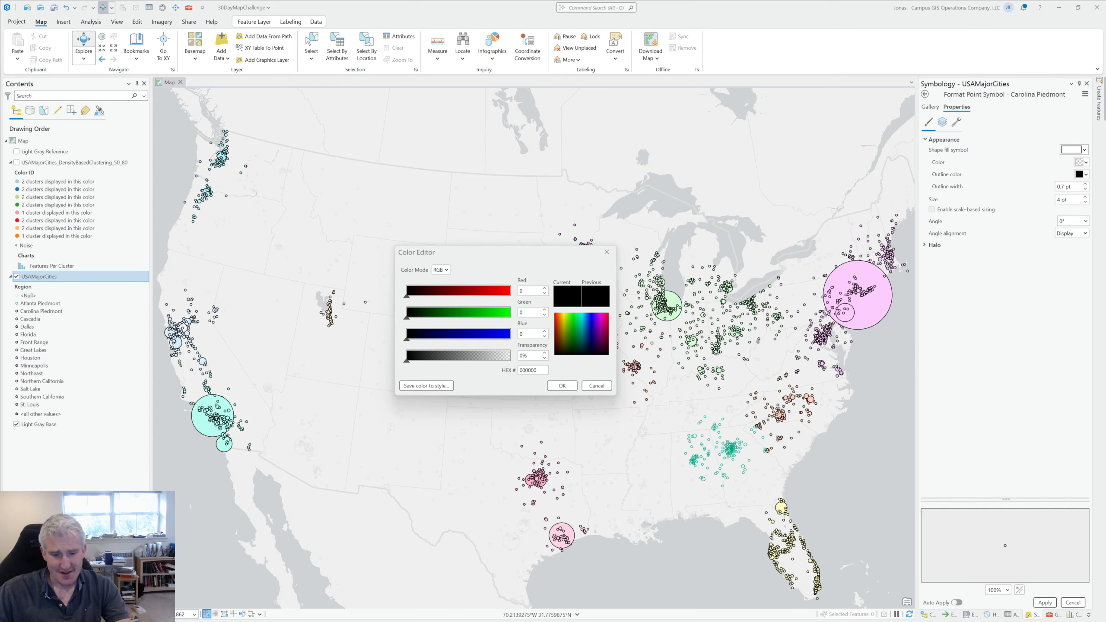
double_click(536, 370)
type("38A800")
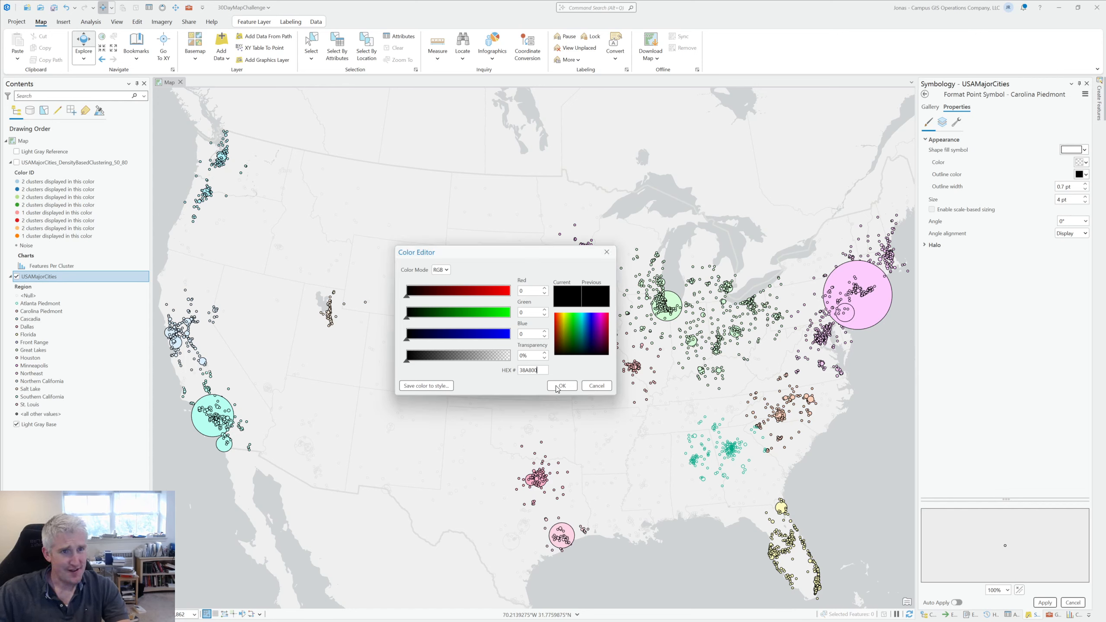
left_click(561, 385)
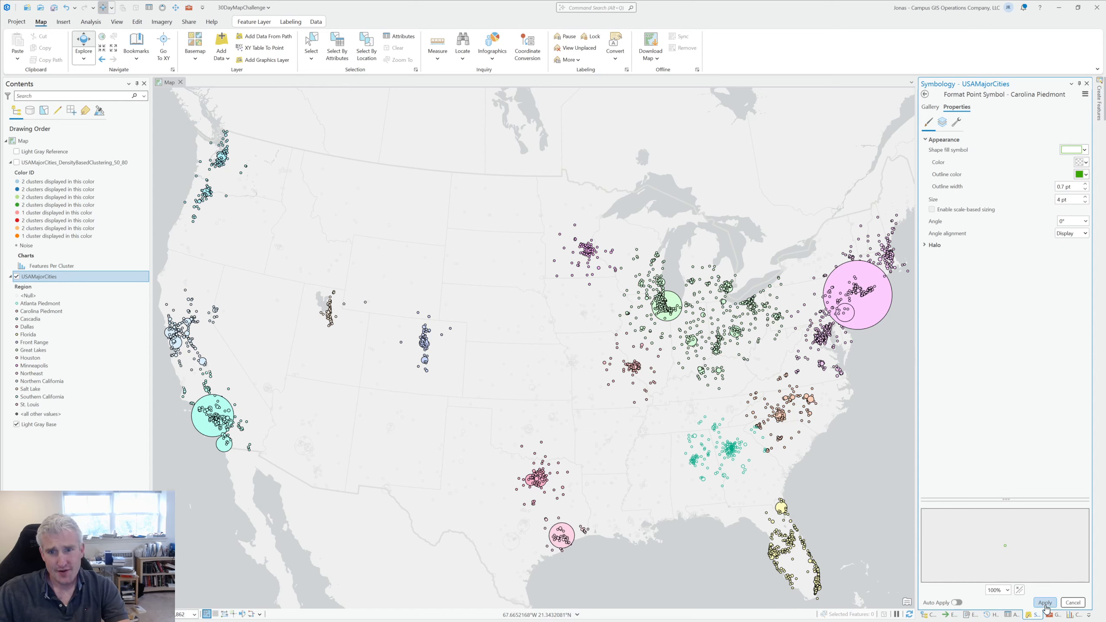
left_click(1045, 603)
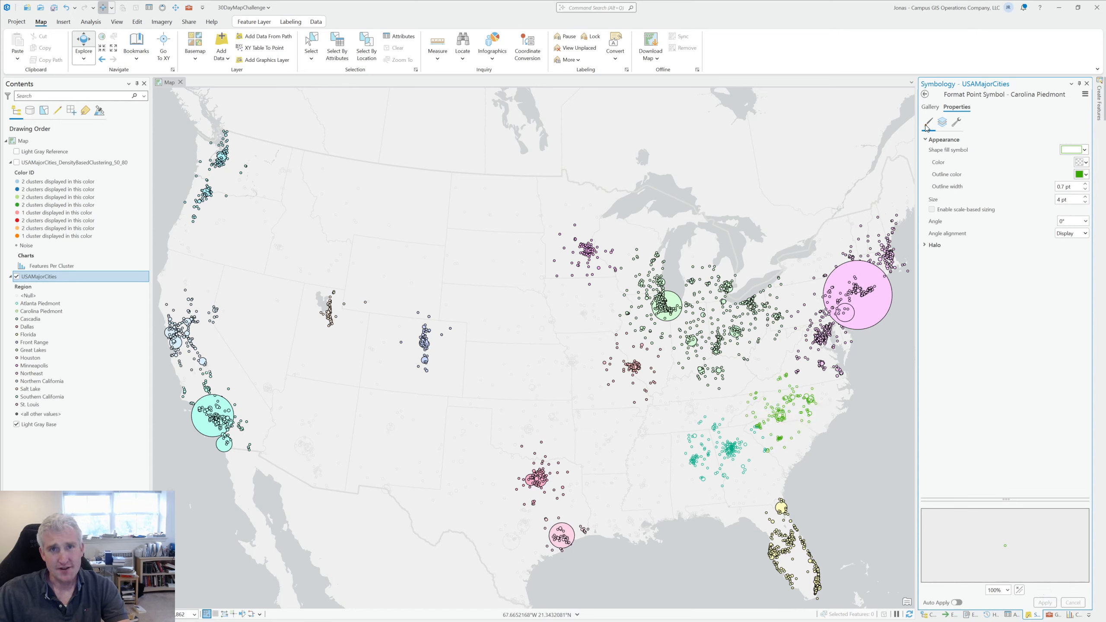
- Give the Cascadia symbol no fill color and an outline color of hex 448970, and apply it
left_click(925, 94)
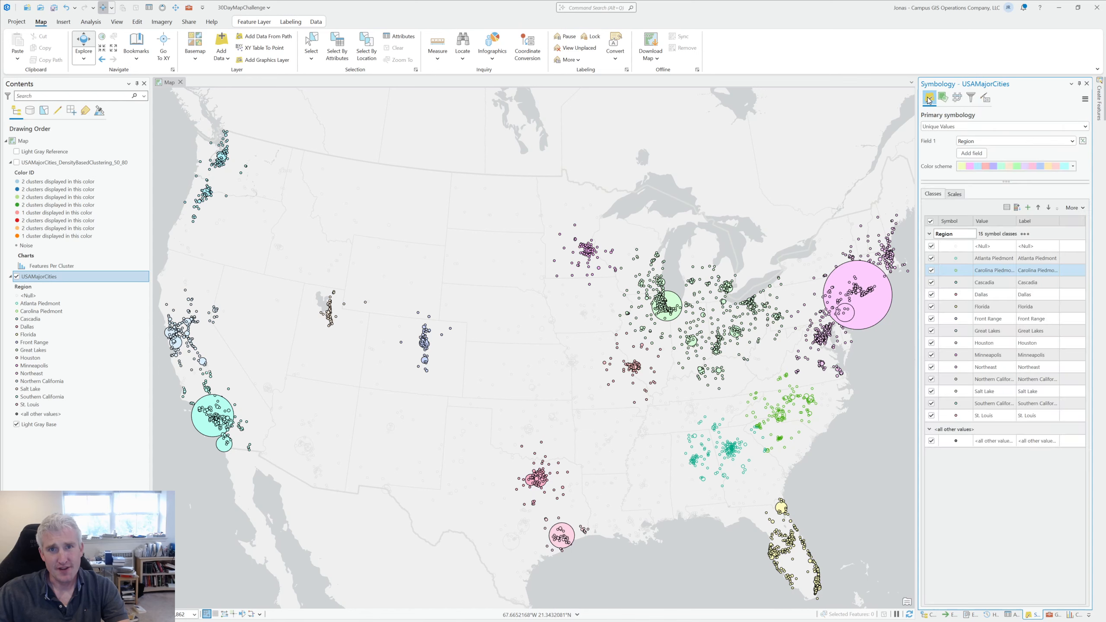
left_click(956, 283)
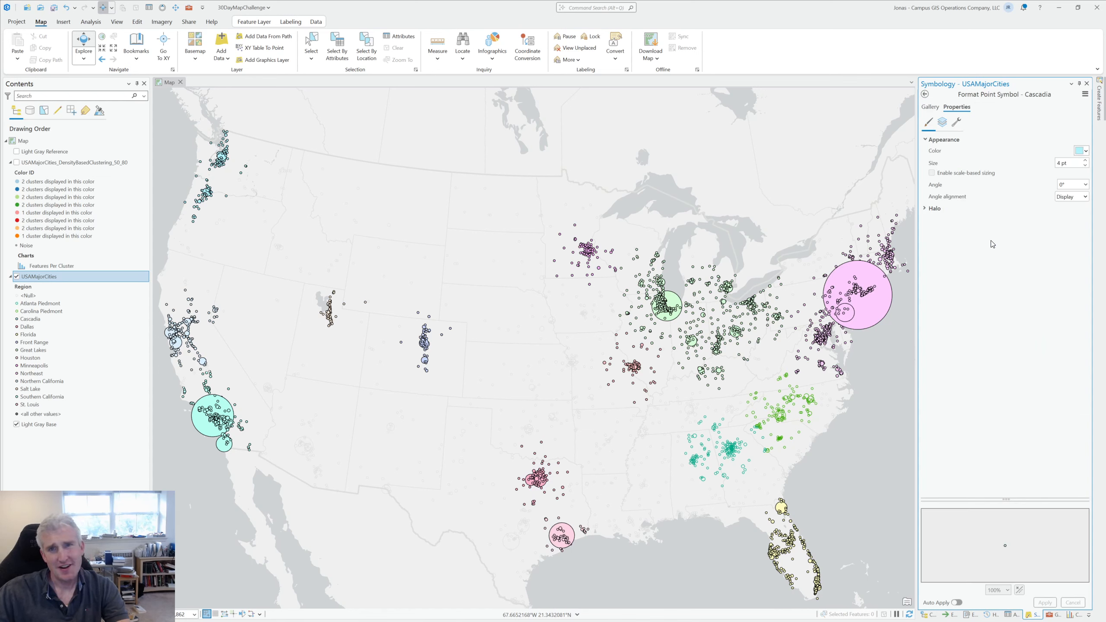
left_click(1084, 163)
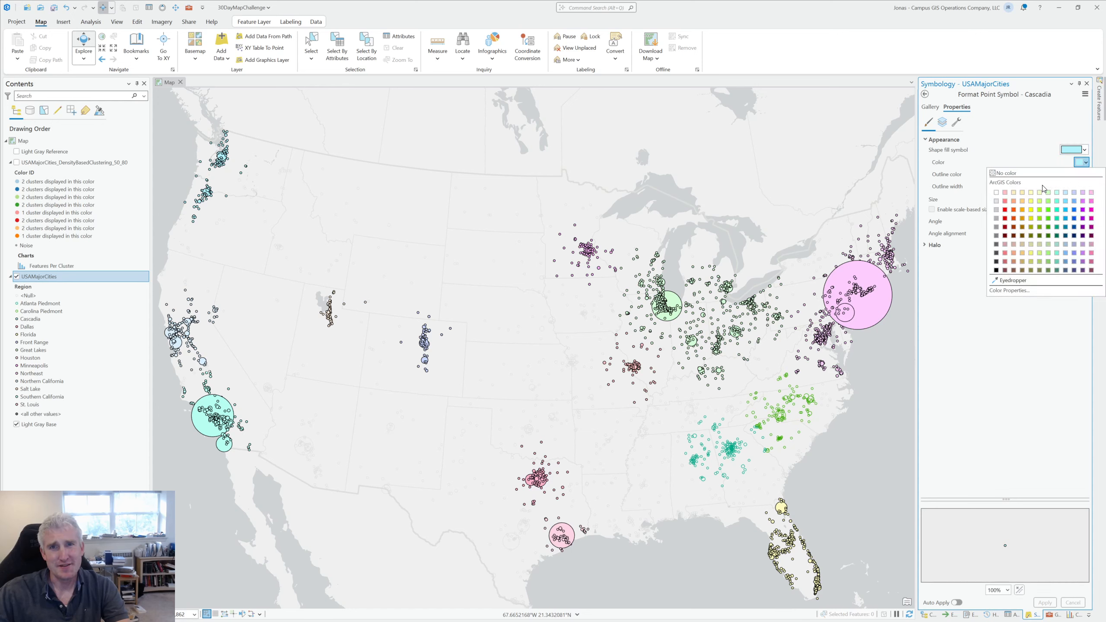
left_click(1075, 173)
left_click(1085, 174)
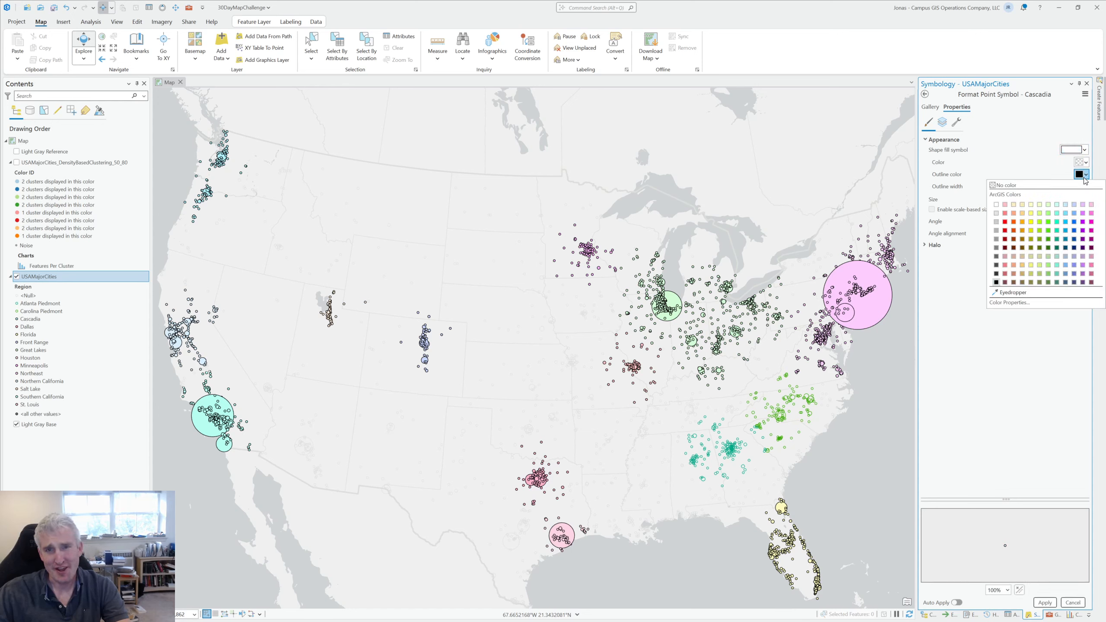
left_click(1037, 302)
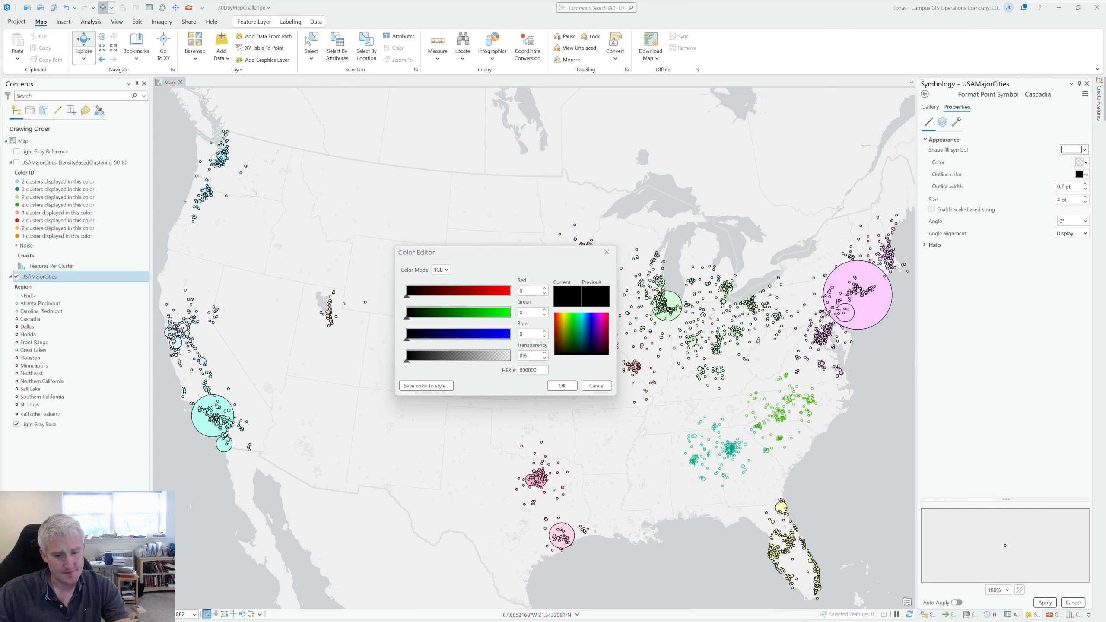
double_click(541, 370)
key("ctrl+v")
left_click(562, 385)
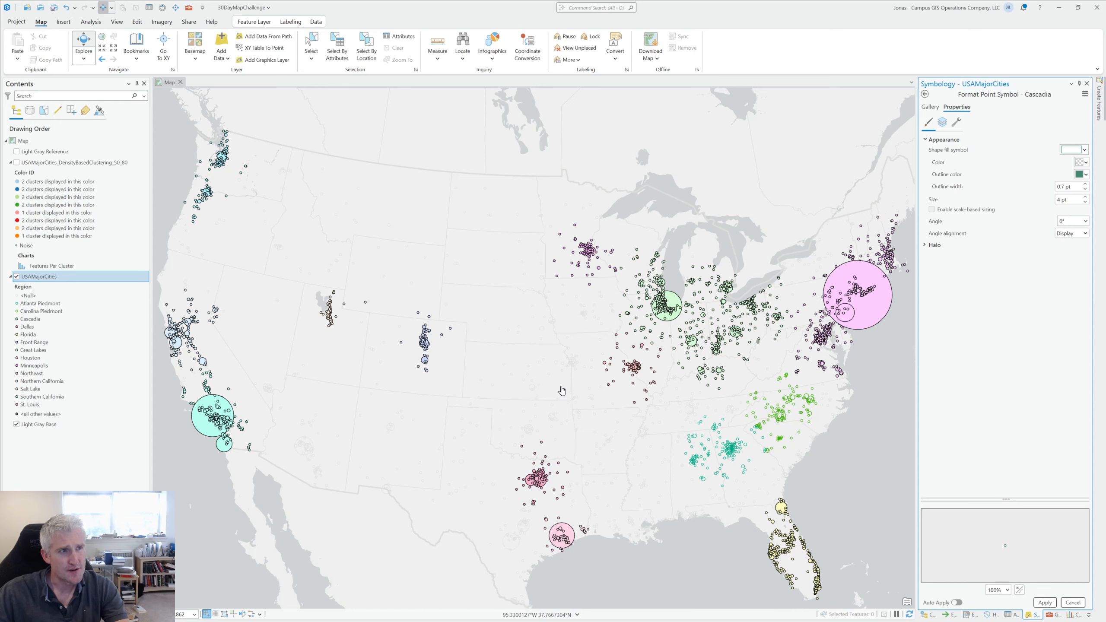
left_click(1045, 602)
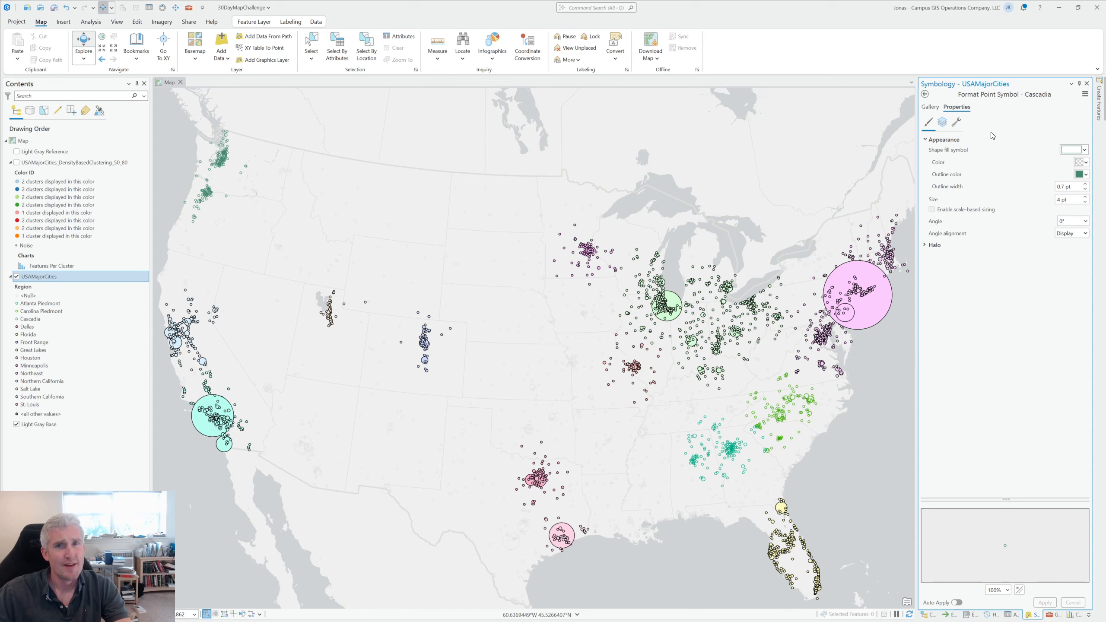
- Give the Dallas symbol no fill color and a yellow outline color using the guide's hex code, and apply it
left_click(924, 94)
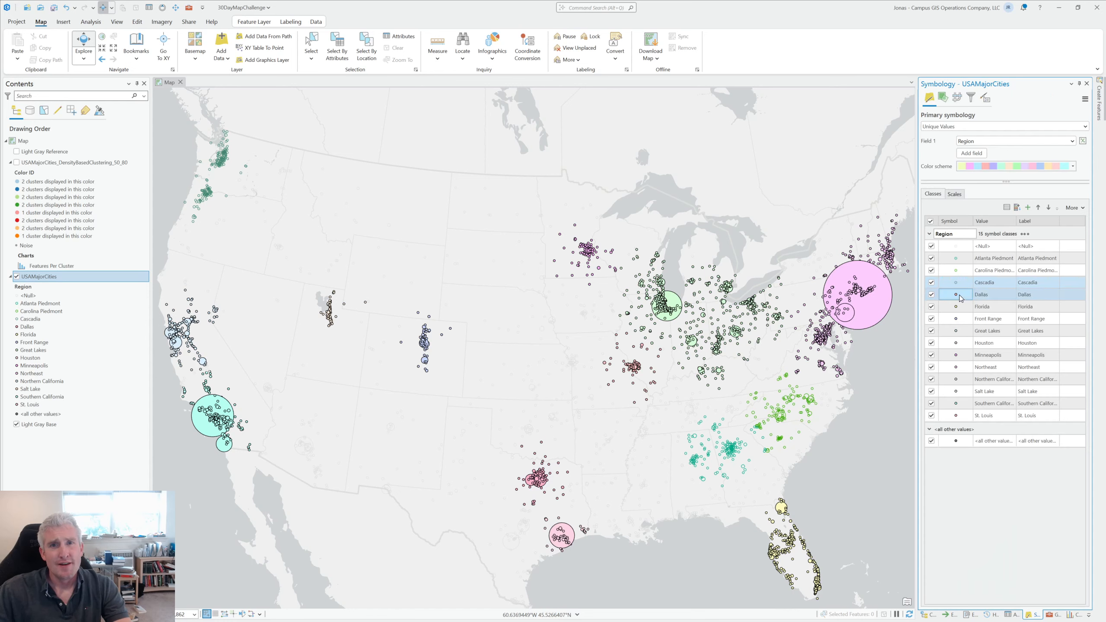
left_click(958, 295)
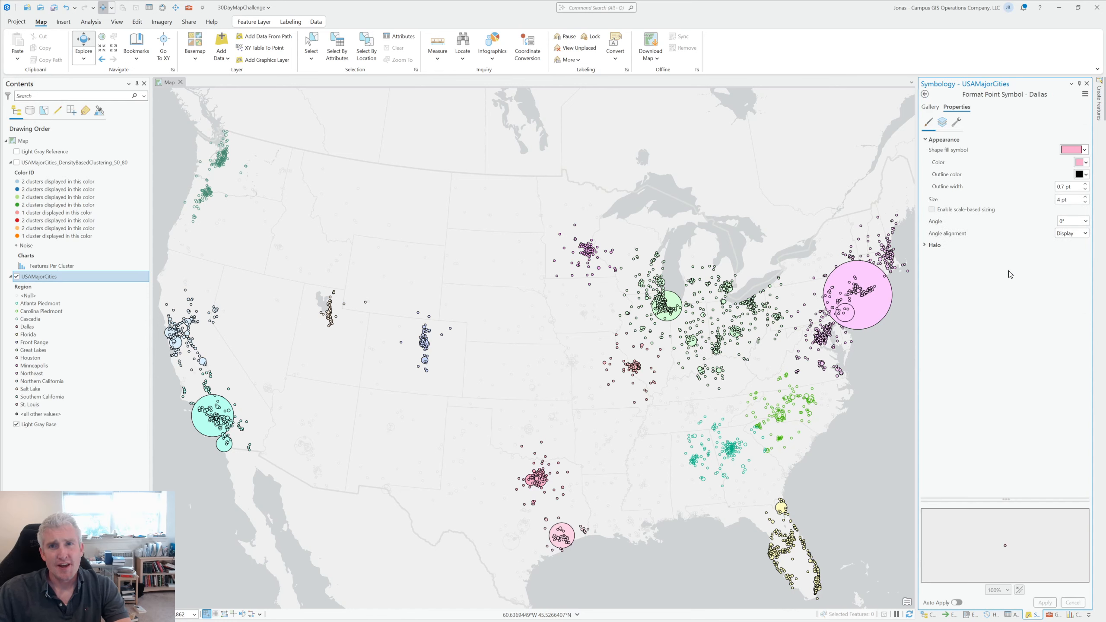
left_click(1081, 162)
left_click(1075, 172)
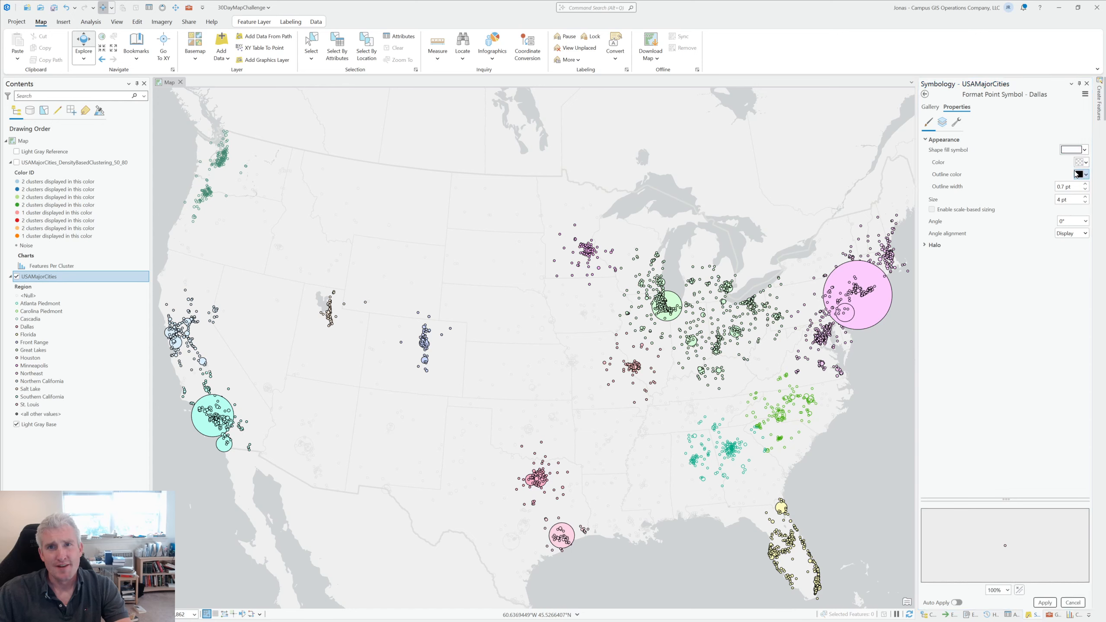
left_click(1077, 174)
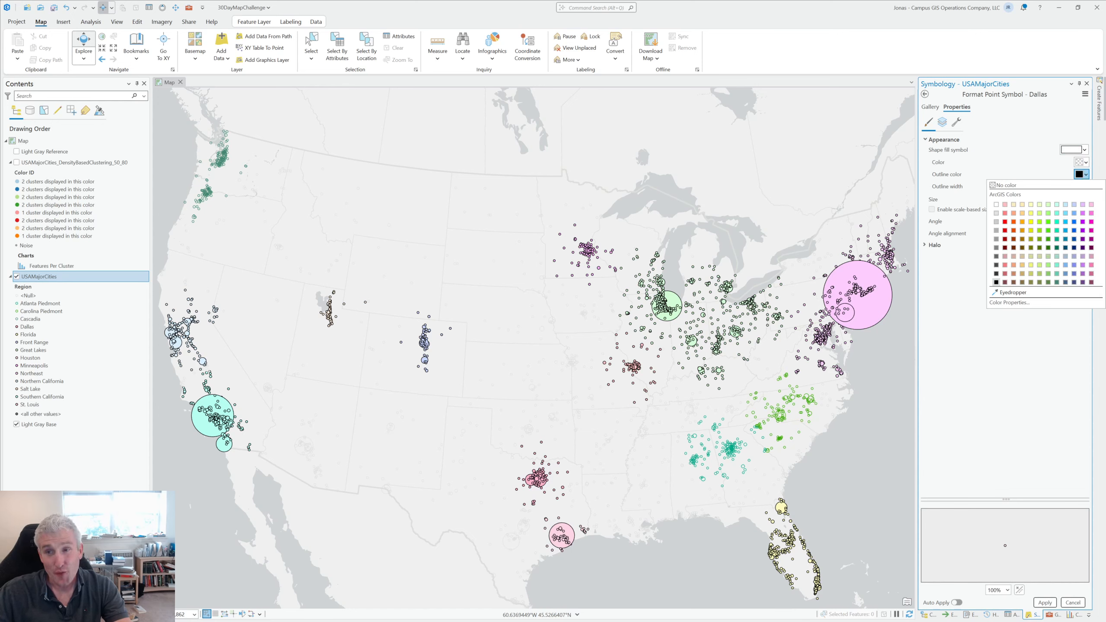
left_click(1091, 240)
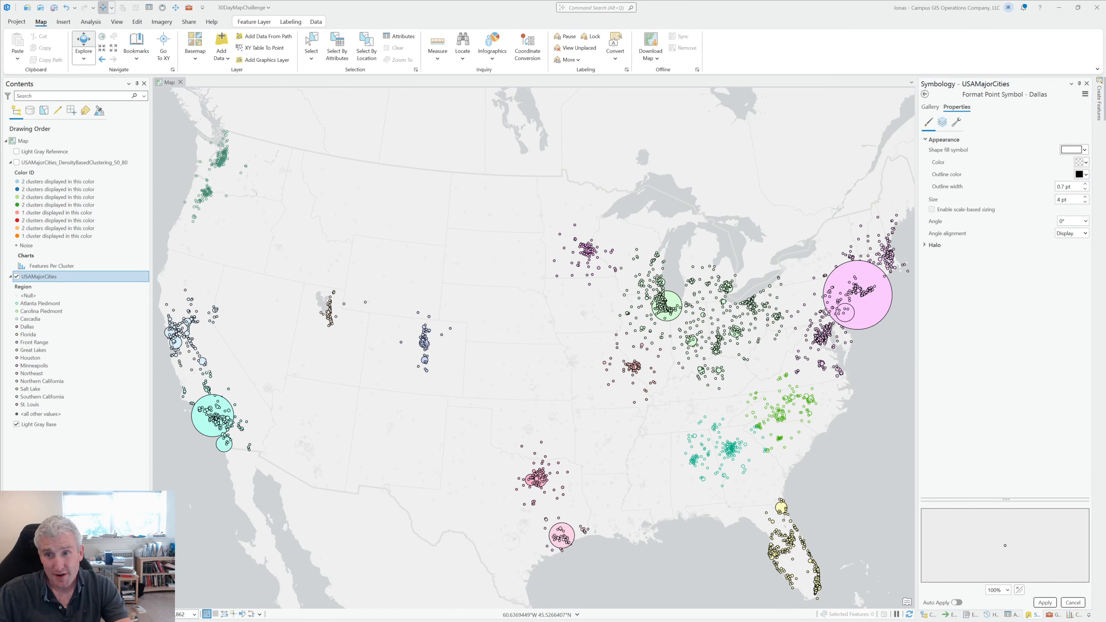
left_click(1080, 174)
left_click(1009, 302)
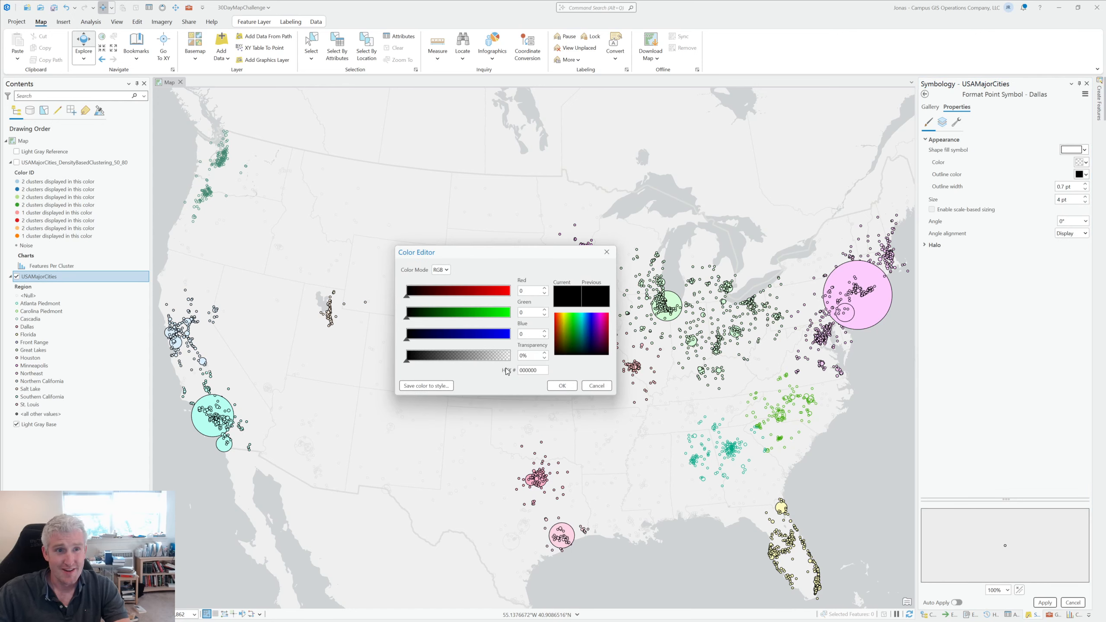
double_click(539, 370)
left_click(561, 385)
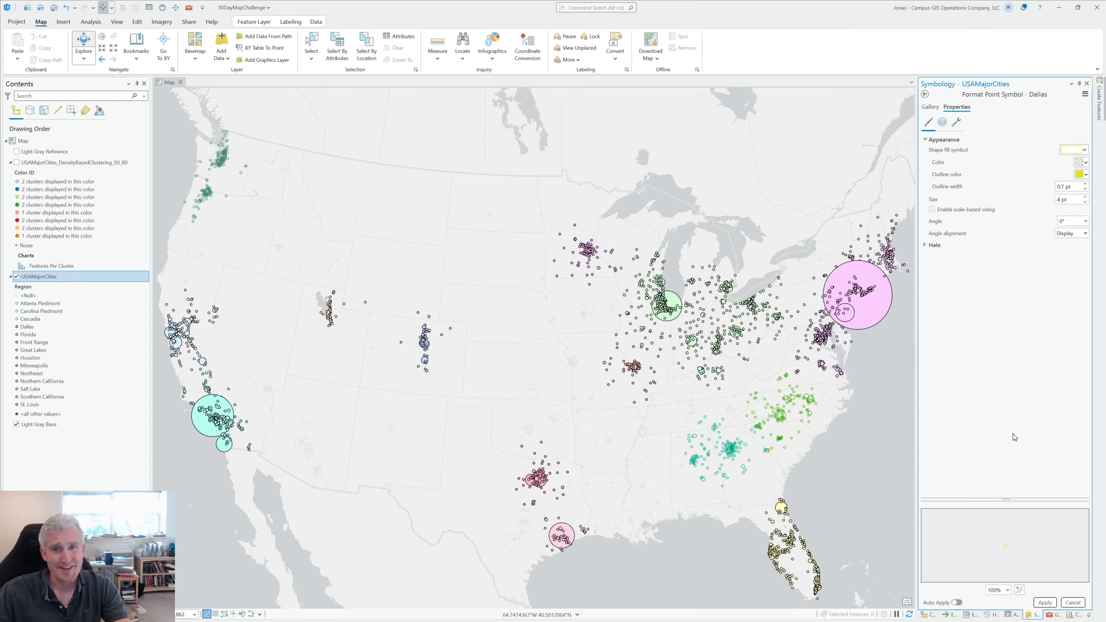
left_click(1044, 602)
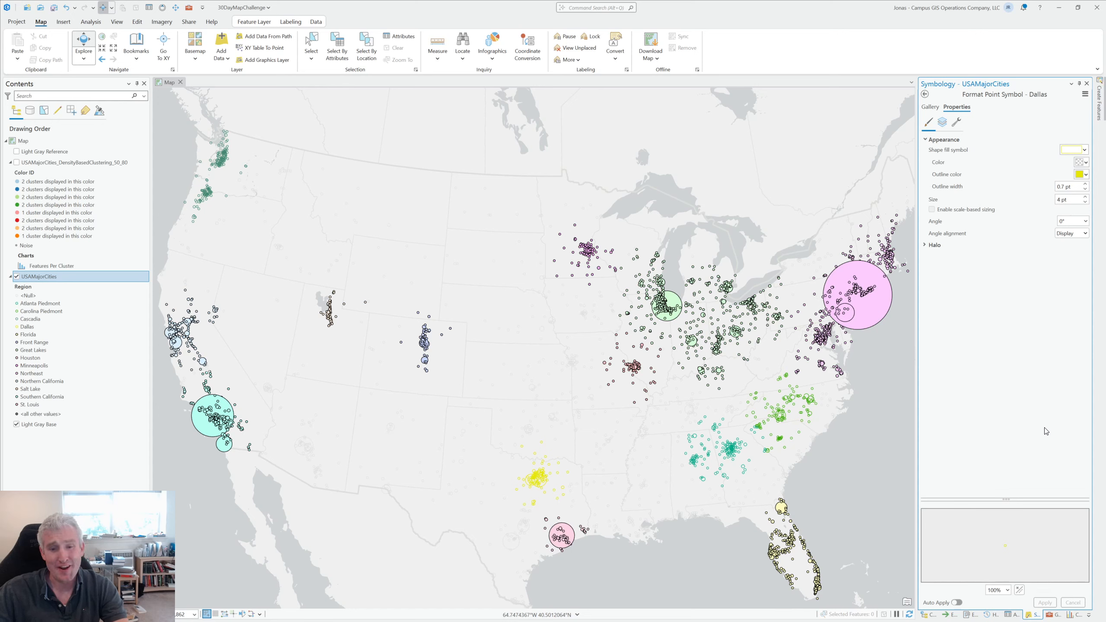
- Give the Florida symbol no fill color and an outline color of hex FF0000, and apply it
left_click(924, 94)
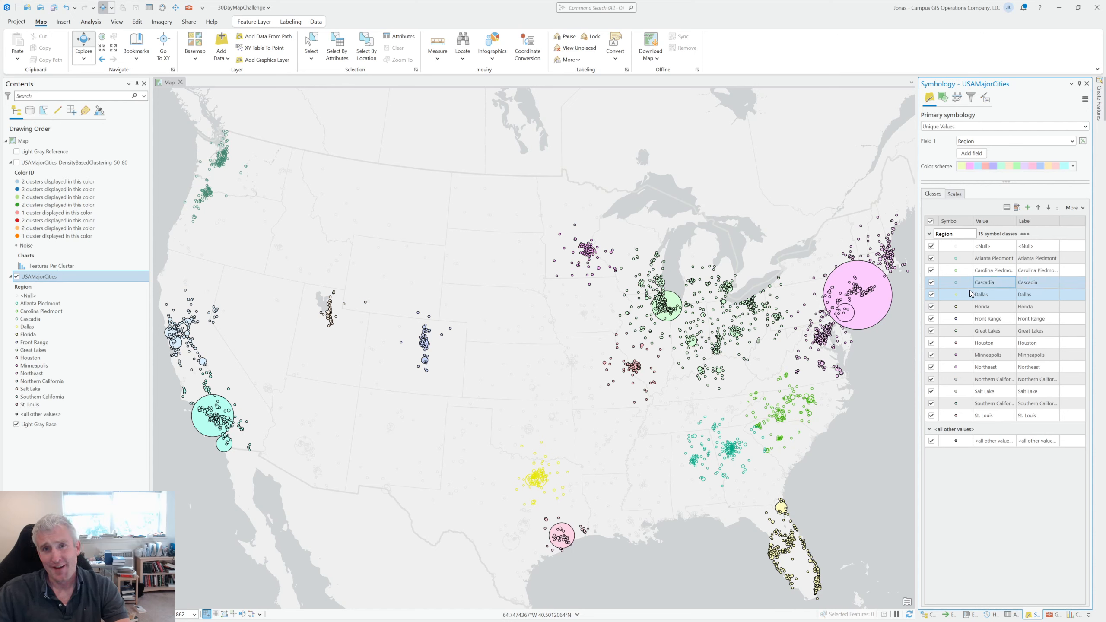
left_click(956, 307)
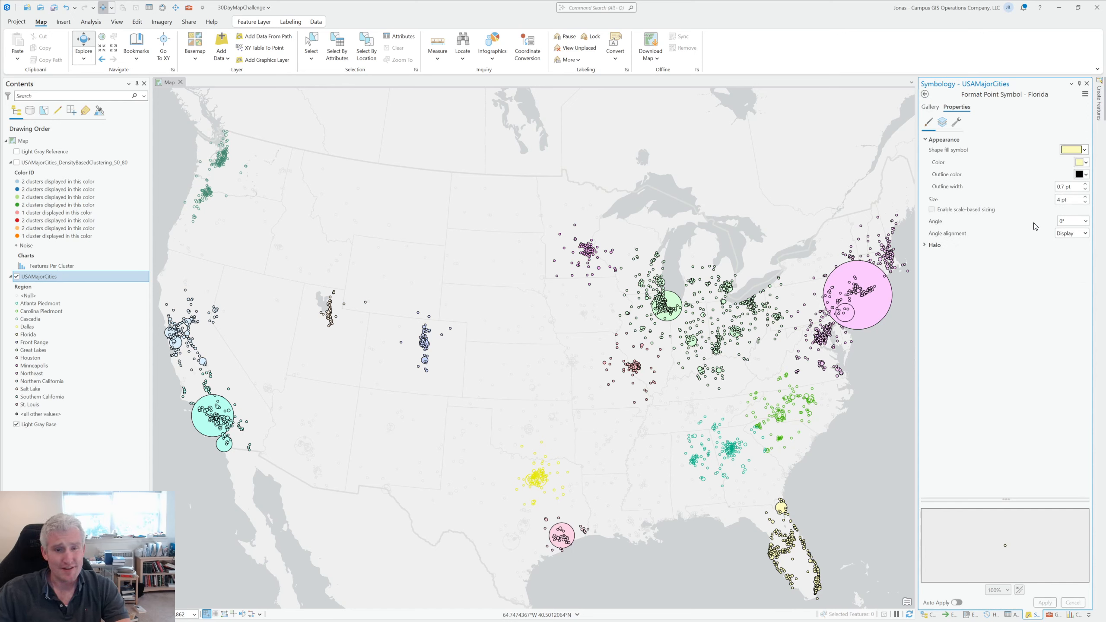
left_click(1082, 162)
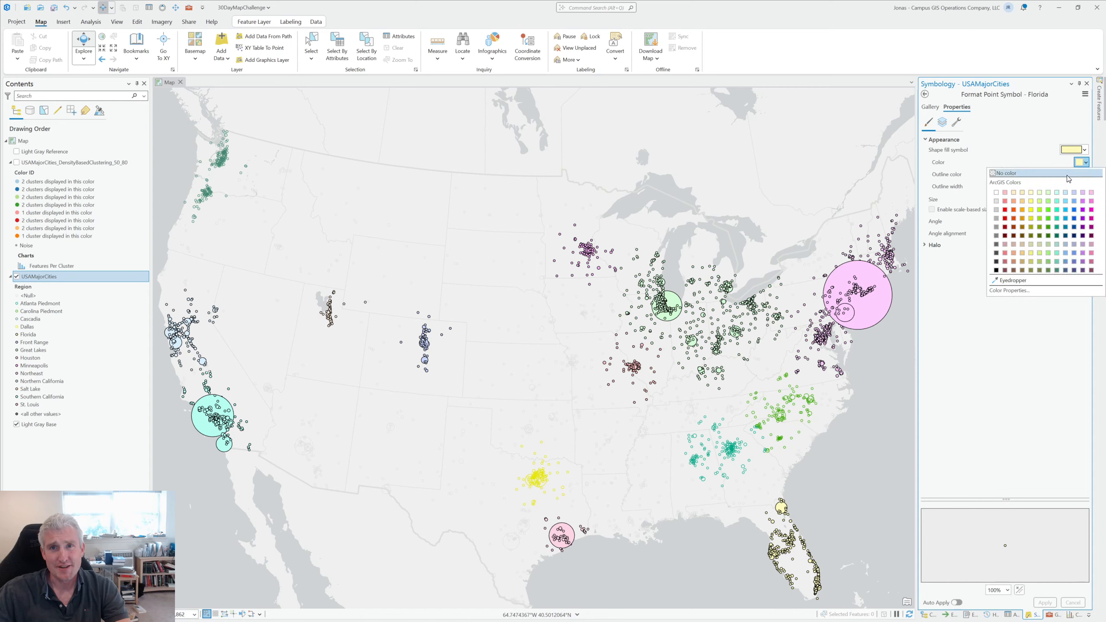
left_click(1069, 178)
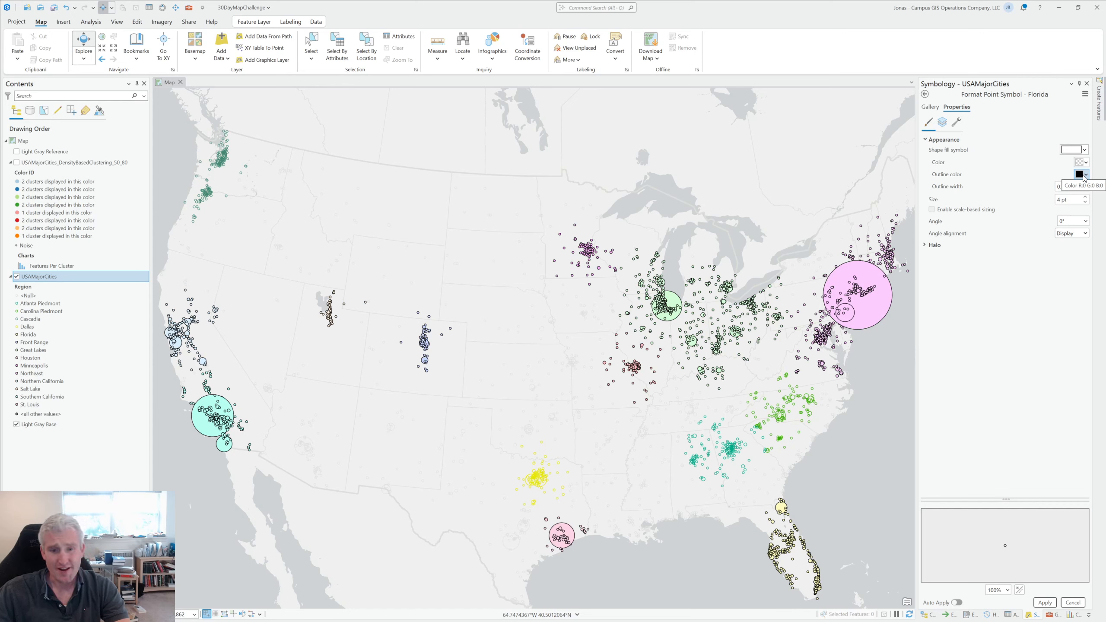
left_click(1083, 174)
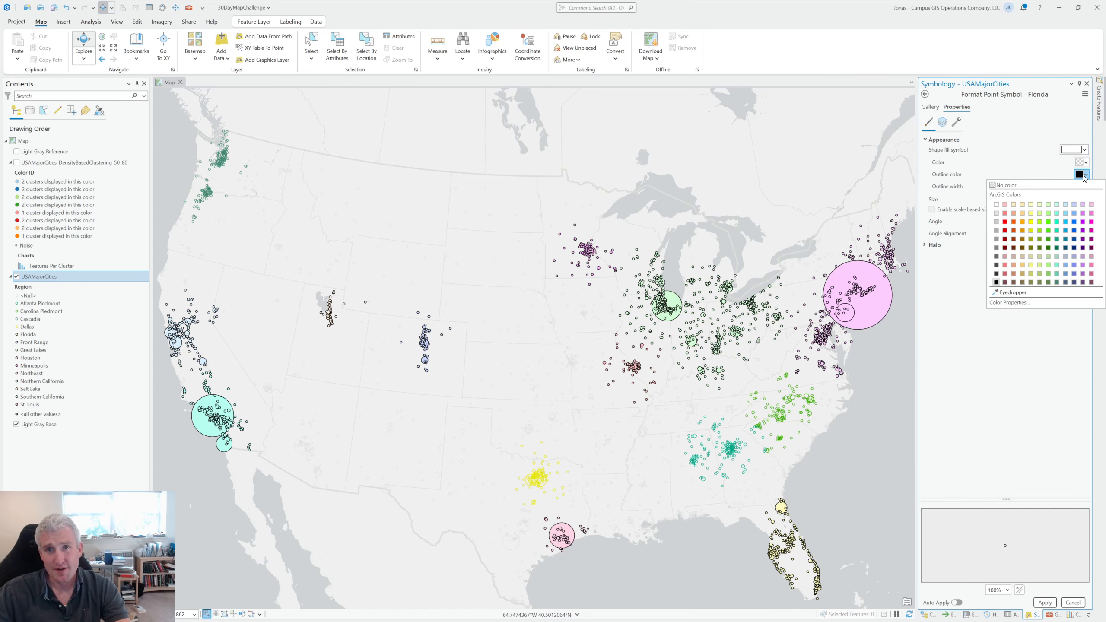
left_click(1028, 306)
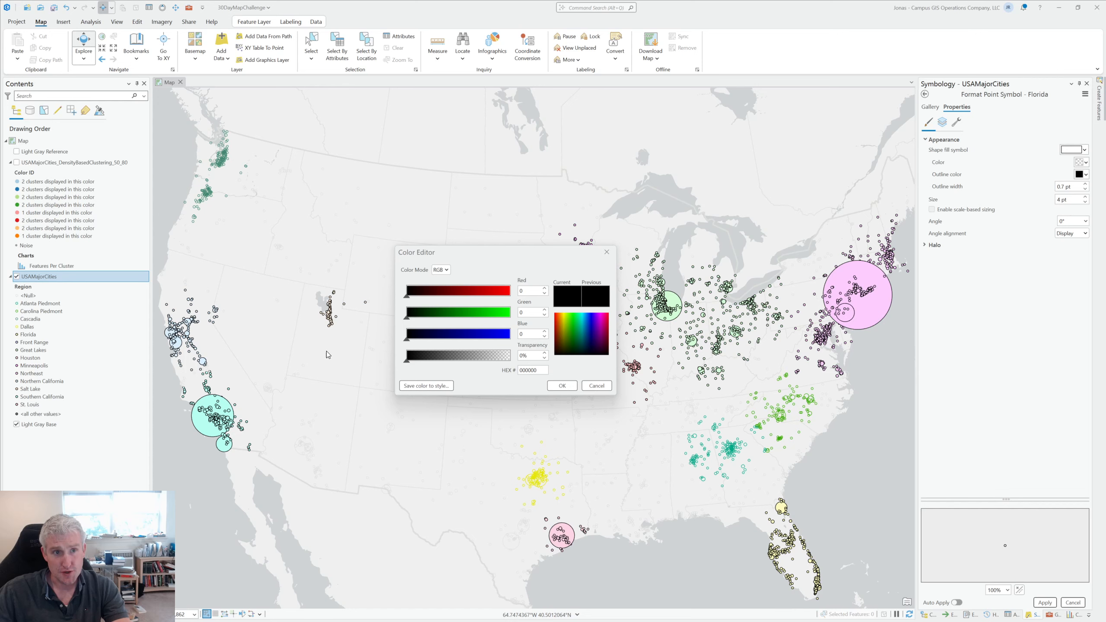
double_click(547, 369)
key("ctrl+v")
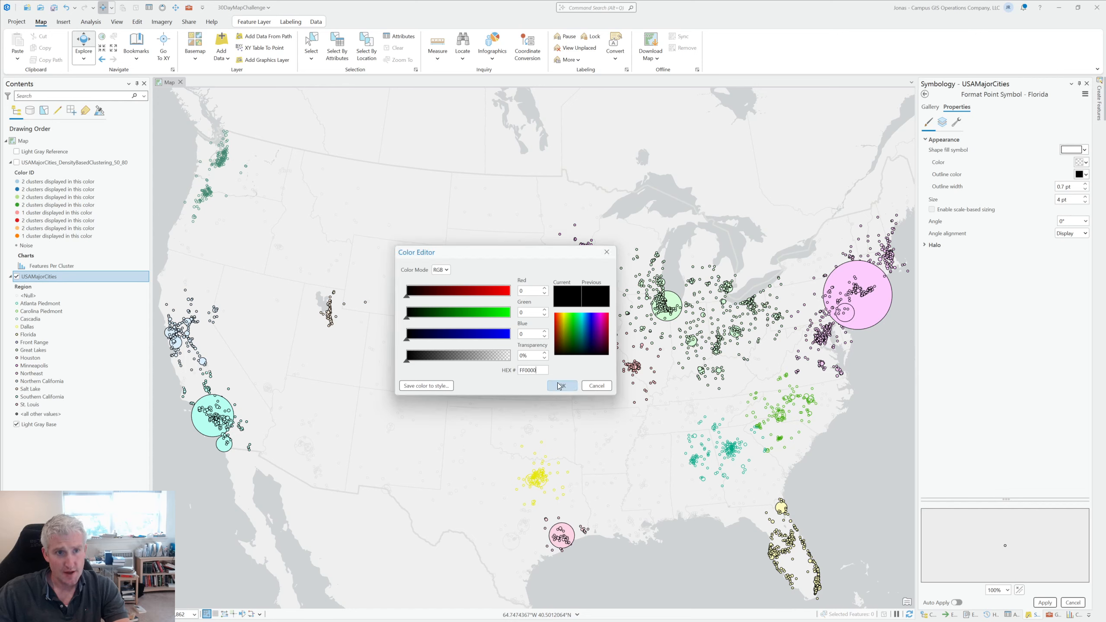
left_click(559, 386)
left_click(1045, 602)
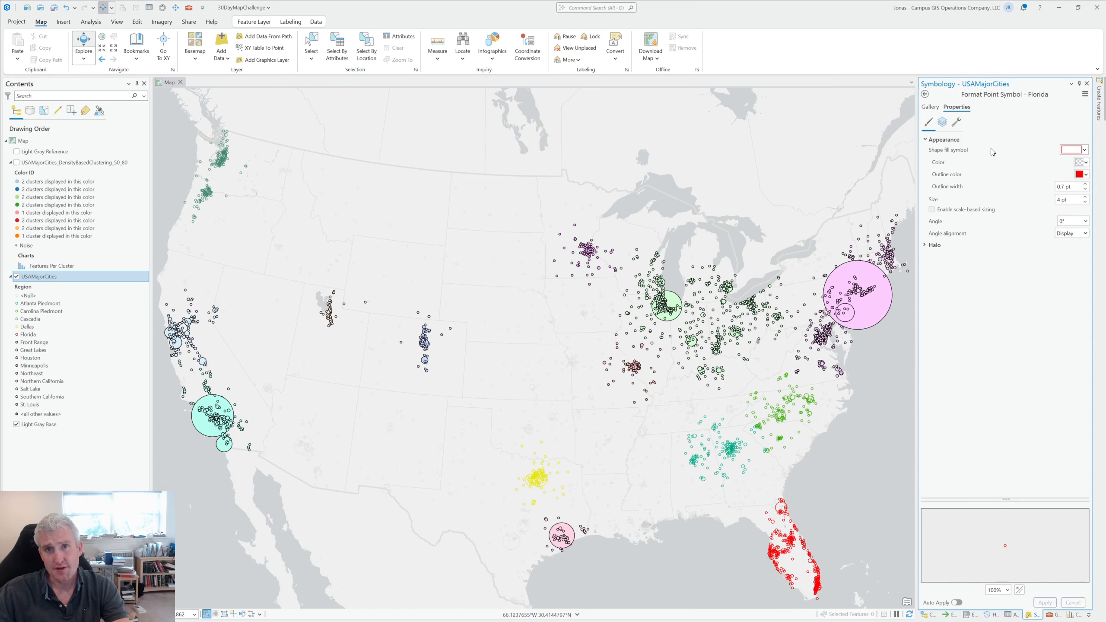
- Give the Front Range symbol no fill color and an outline color of hex 7AB6F5, and apply it
left_click(925, 95)
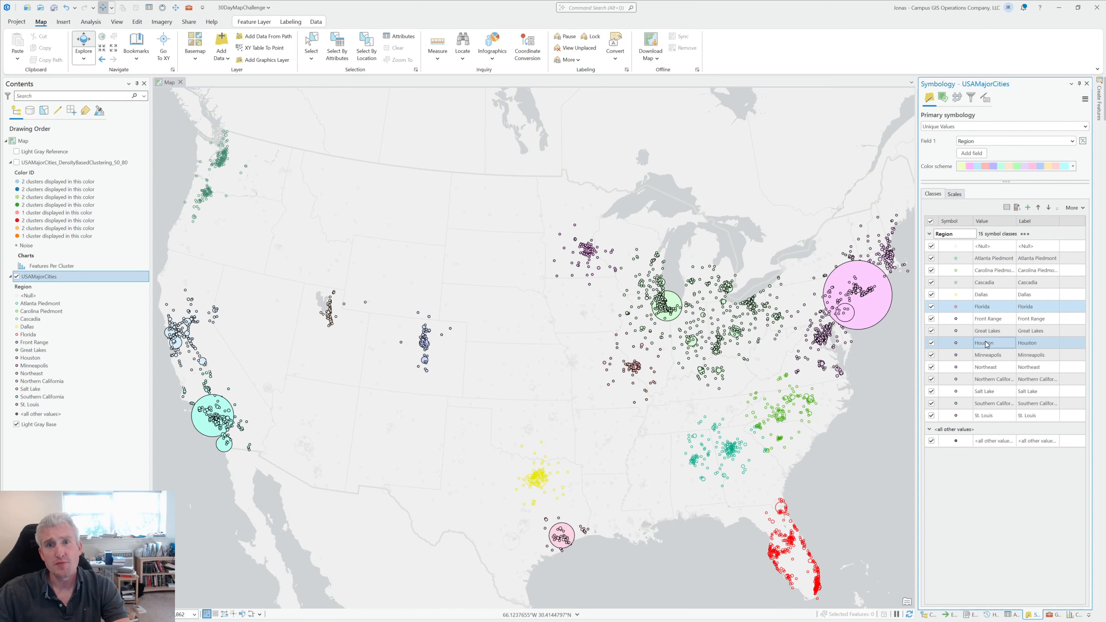
left_click(956, 320)
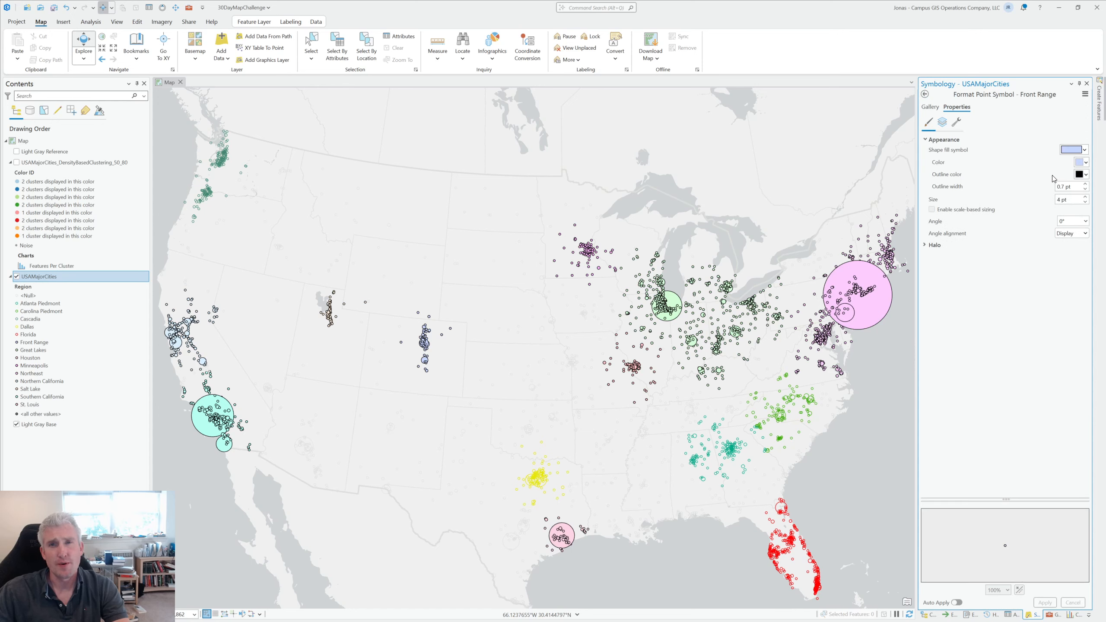
left_click(1081, 162)
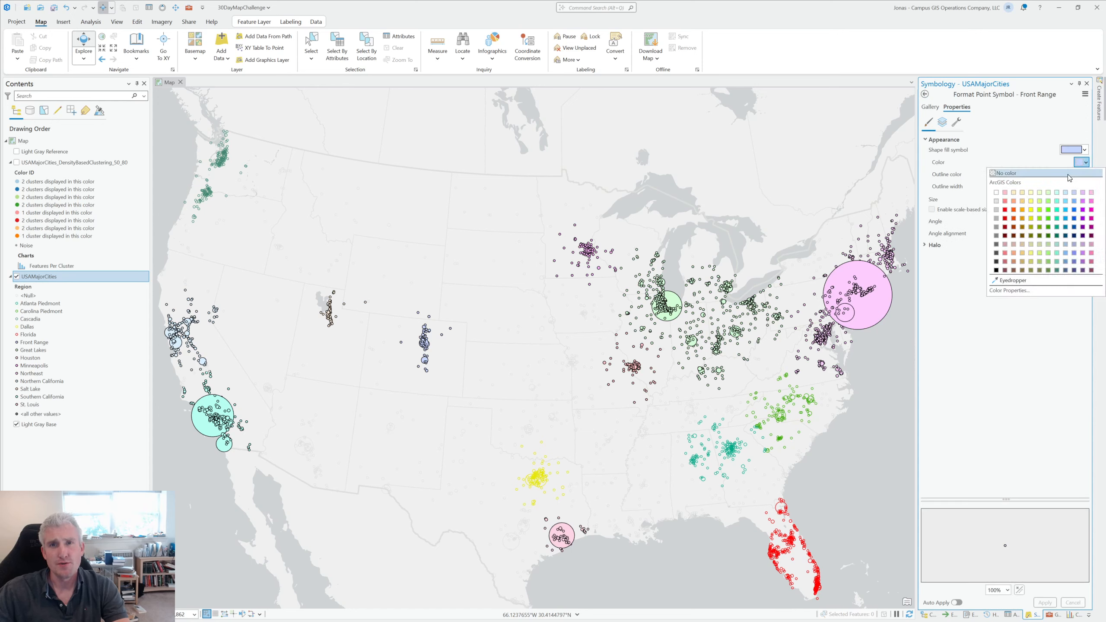
left_click(1069, 174)
left_click(1080, 174)
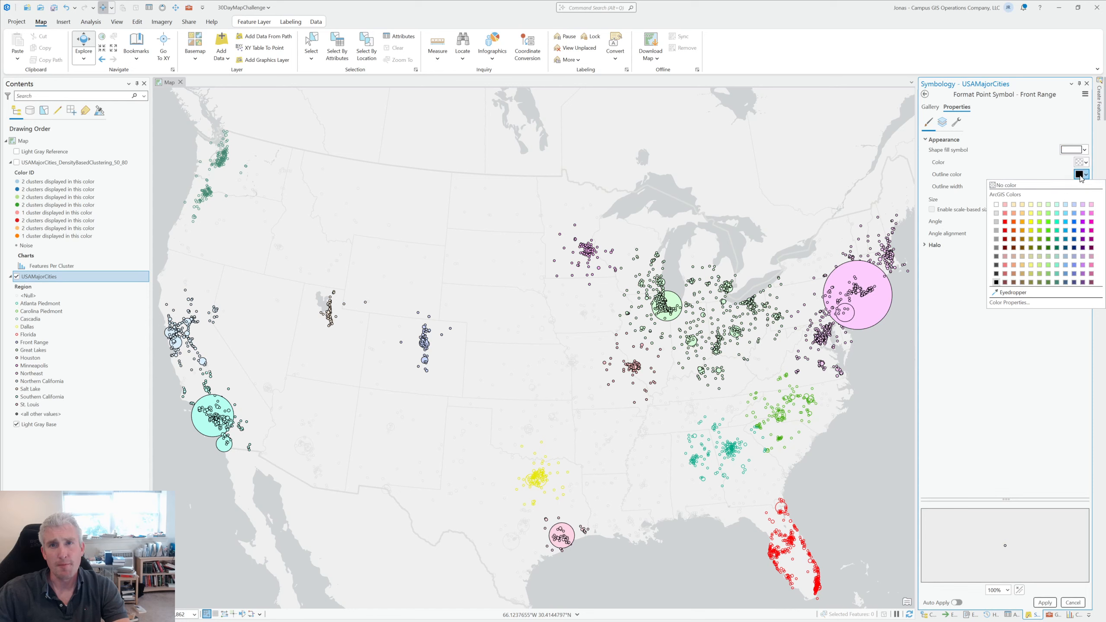
left_click(1032, 301)
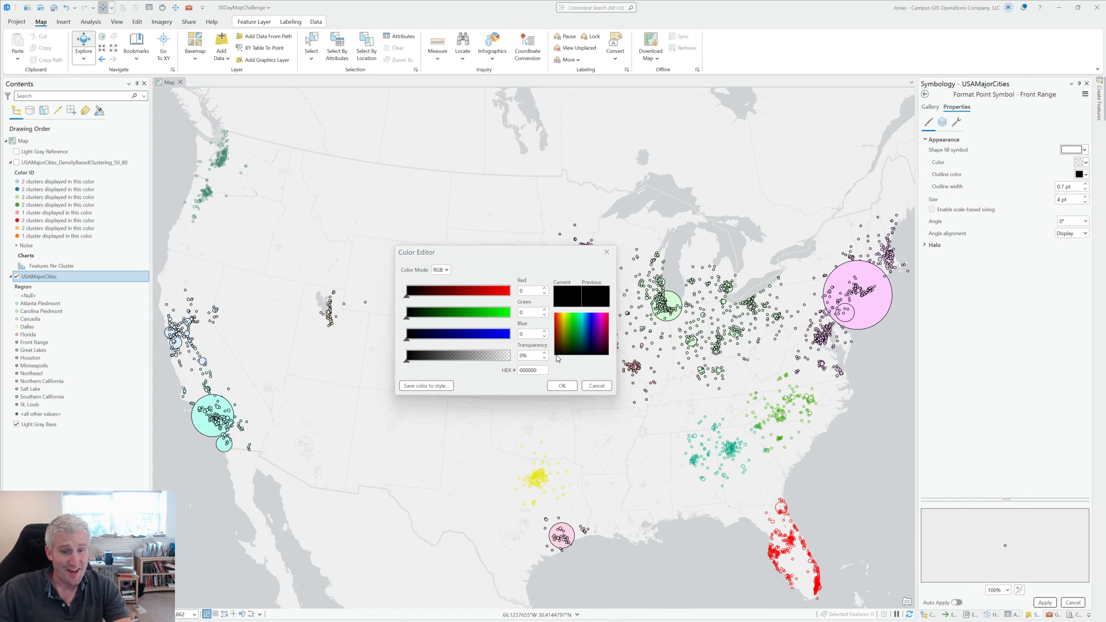
double_click(529, 369)
type("7AB6F5")
left_click(562, 385)
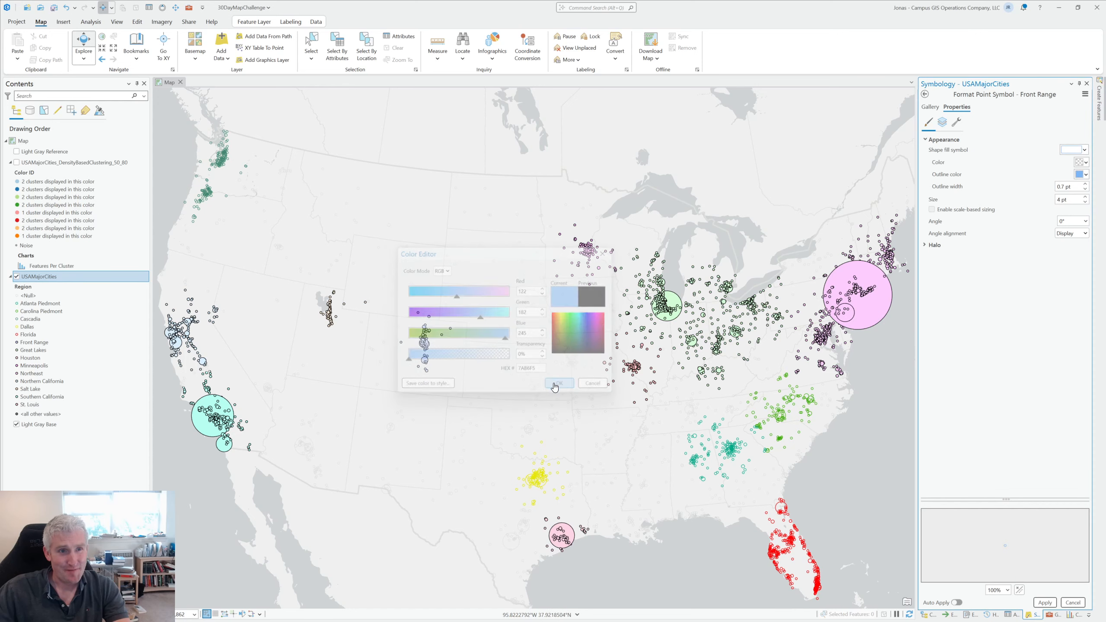
left_click(1045, 601)
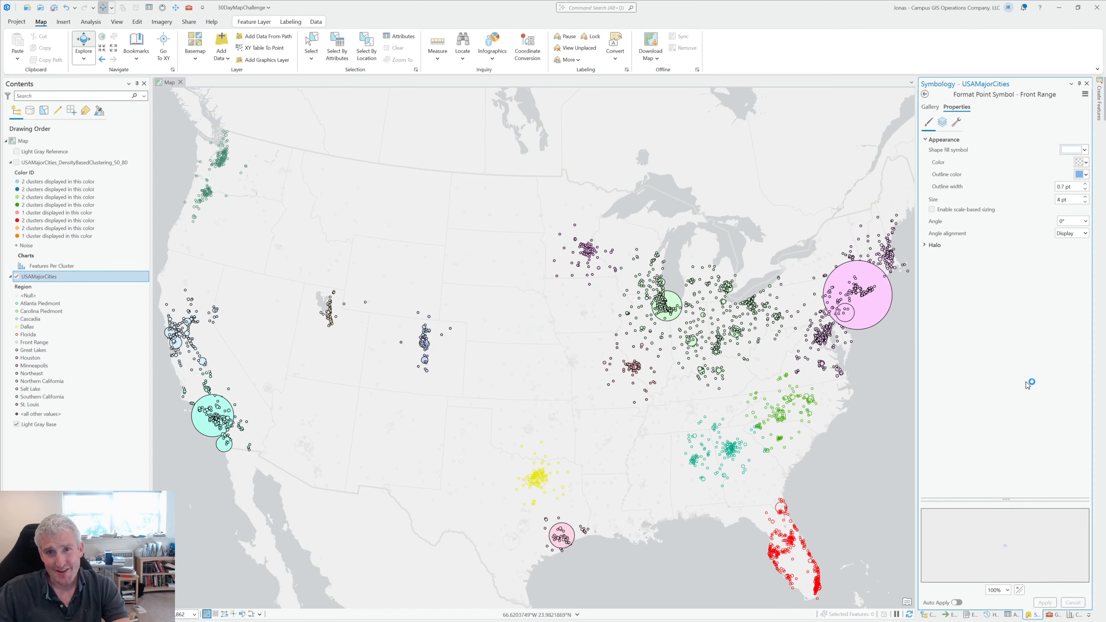
- Give the Great Lakes symbol no fill color and an outline color of hex FFAA00, and apply it
left_click(925, 94)
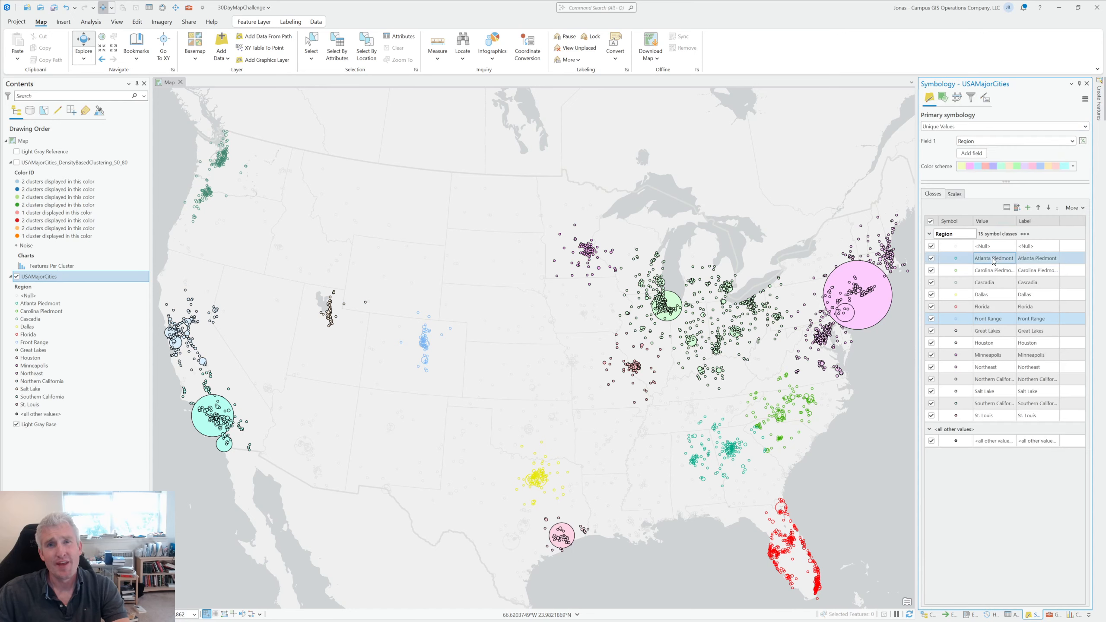
left_click(955, 330)
left_click(1083, 162)
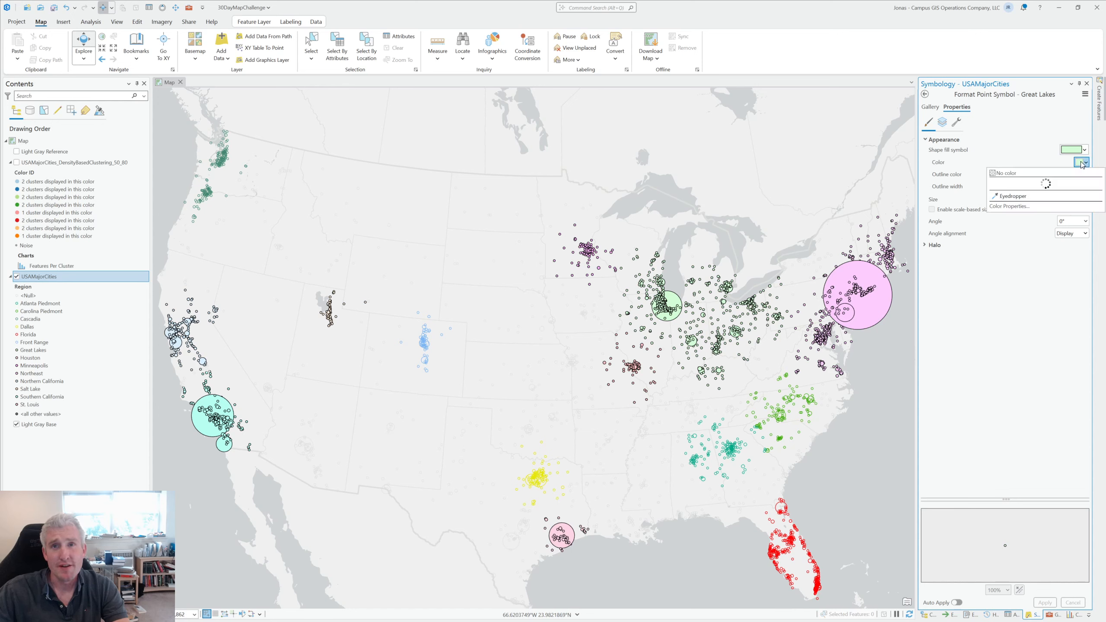
left_click(1071, 171)
left_click(1084, 174)
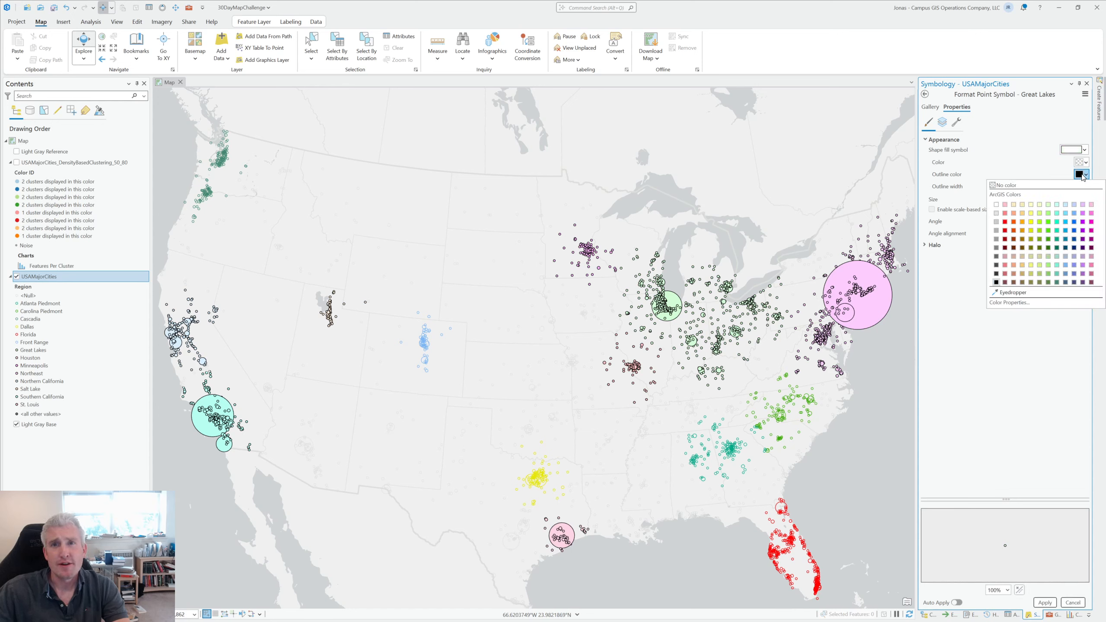
left_click(1009, 302)
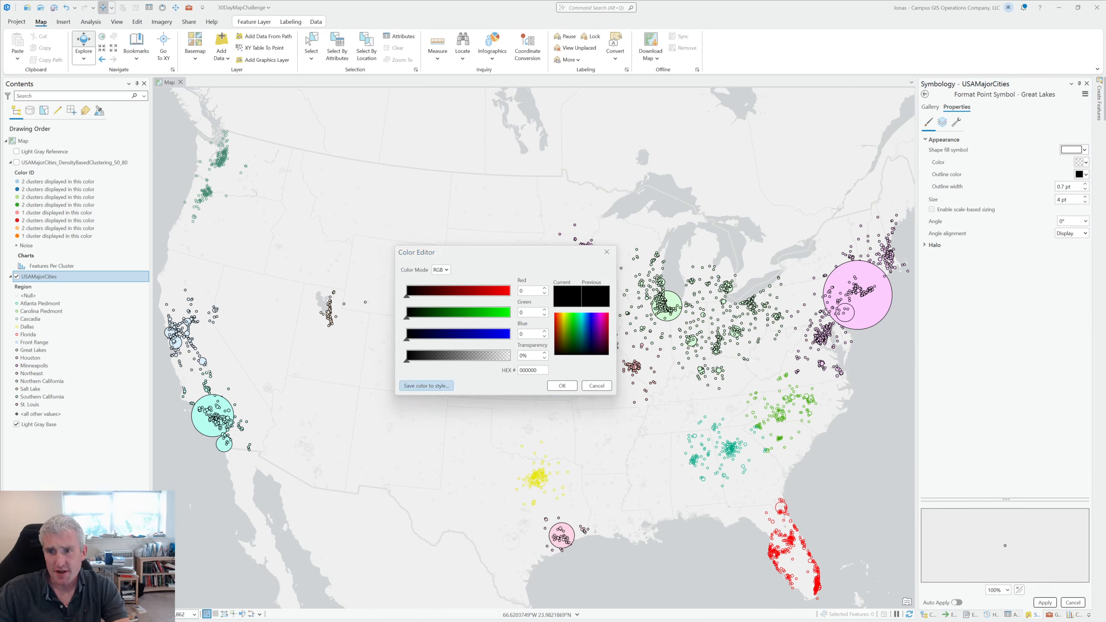
double_click(528, 370)
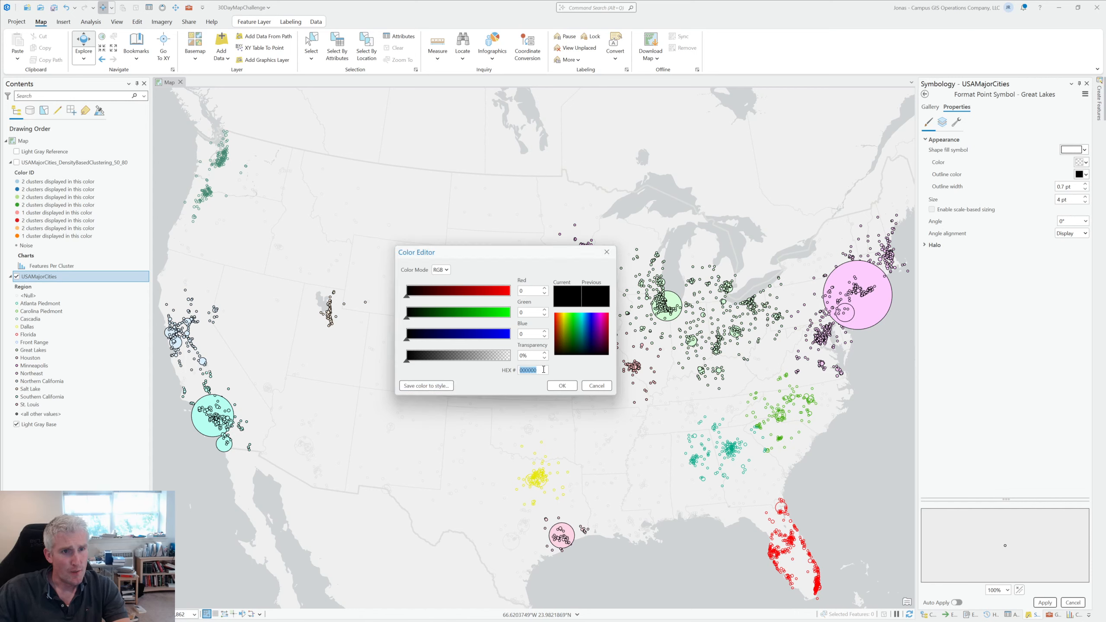
type("FFAA00")
left_click(562, 387)
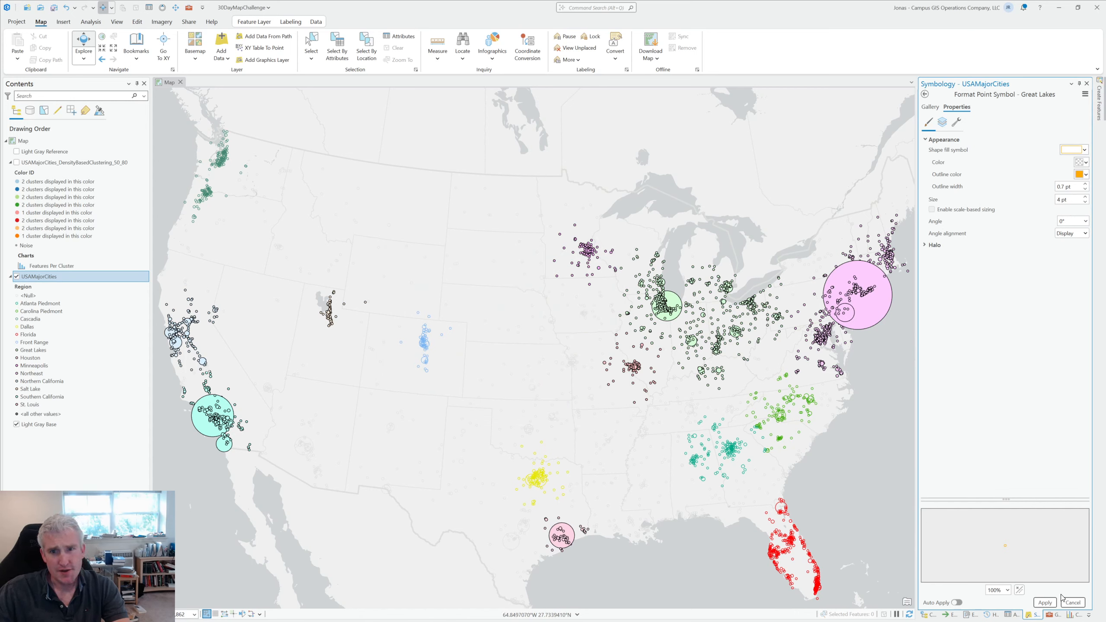
left_click(1044, 602)
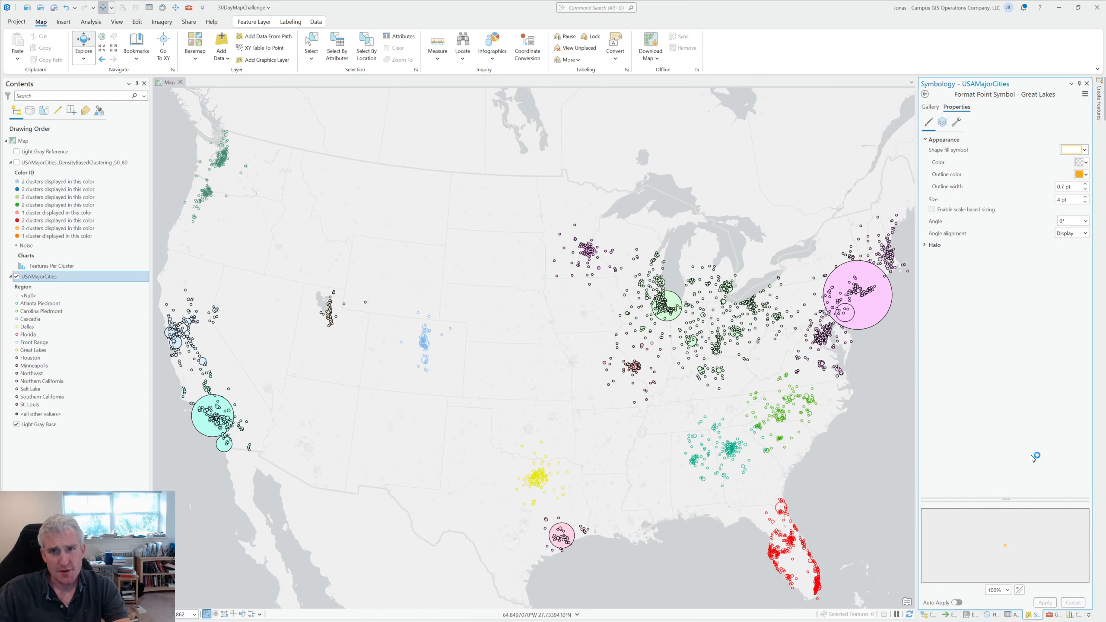
- Give the Houston symbol no fill color and an outline color of hex A8A800, and apply it
left_click(925, 94)
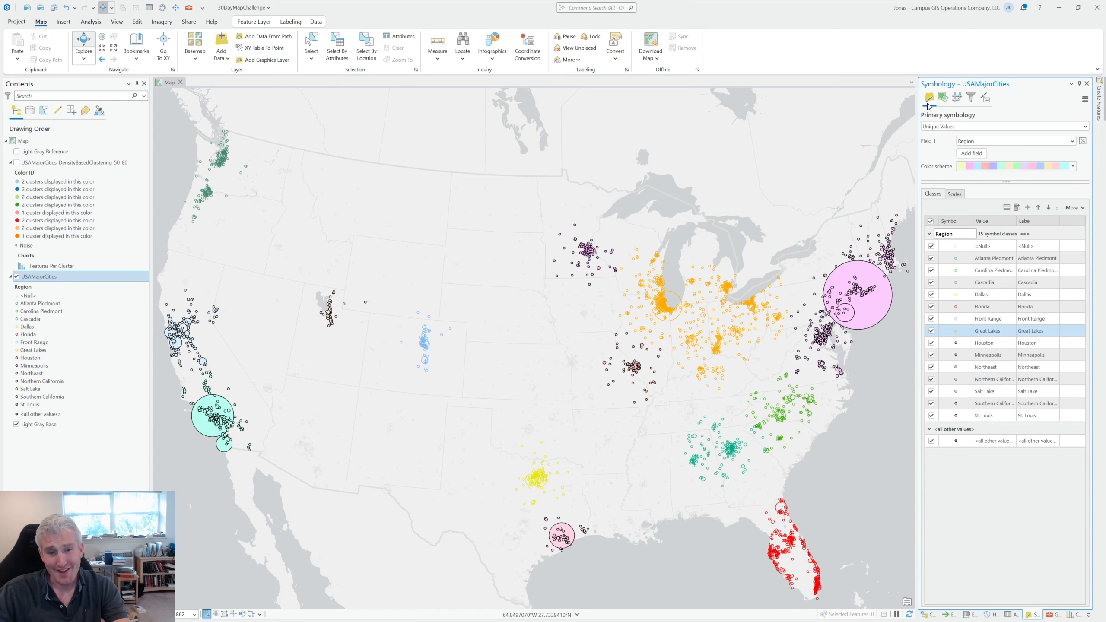
left_click(957, 344)
left_click(957, 344)
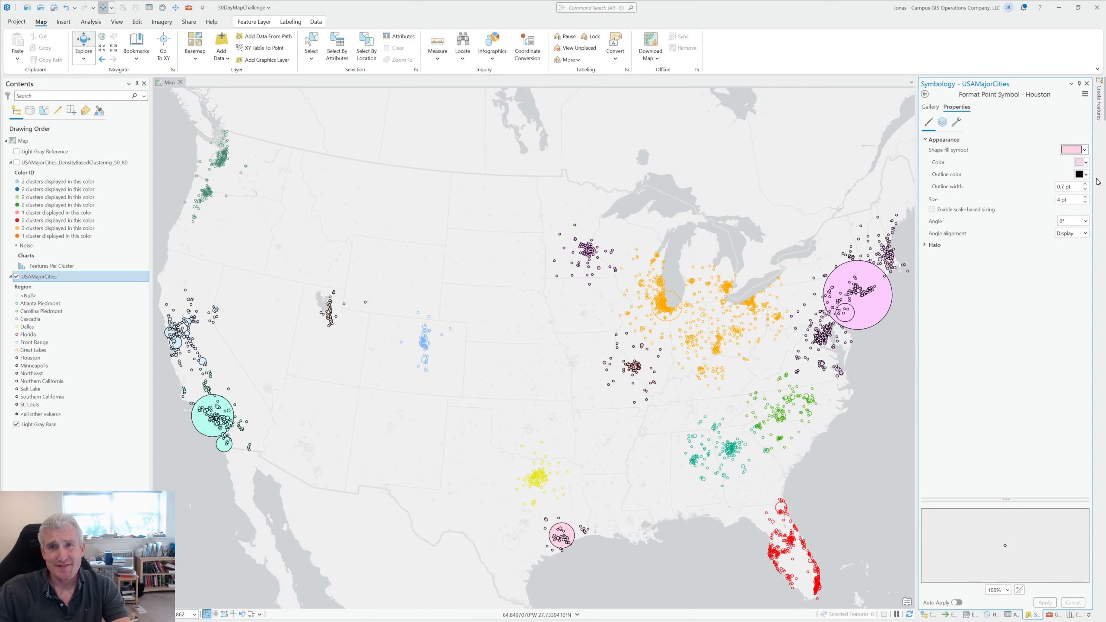
left_click(1085, 162)
left_click(1064, 176)
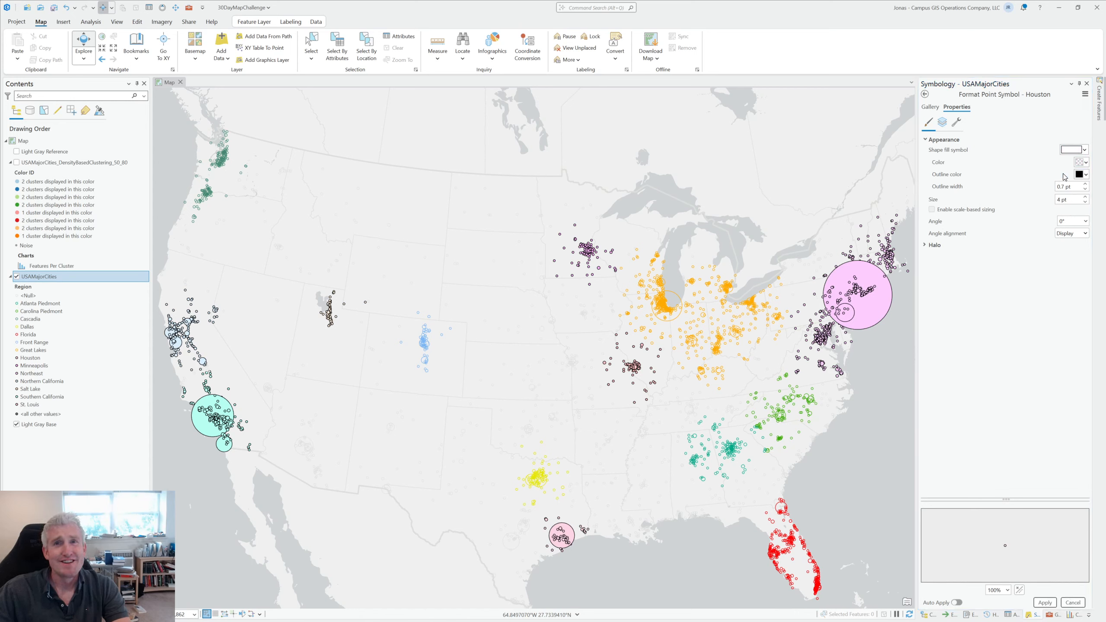
left_click(1084, 175)
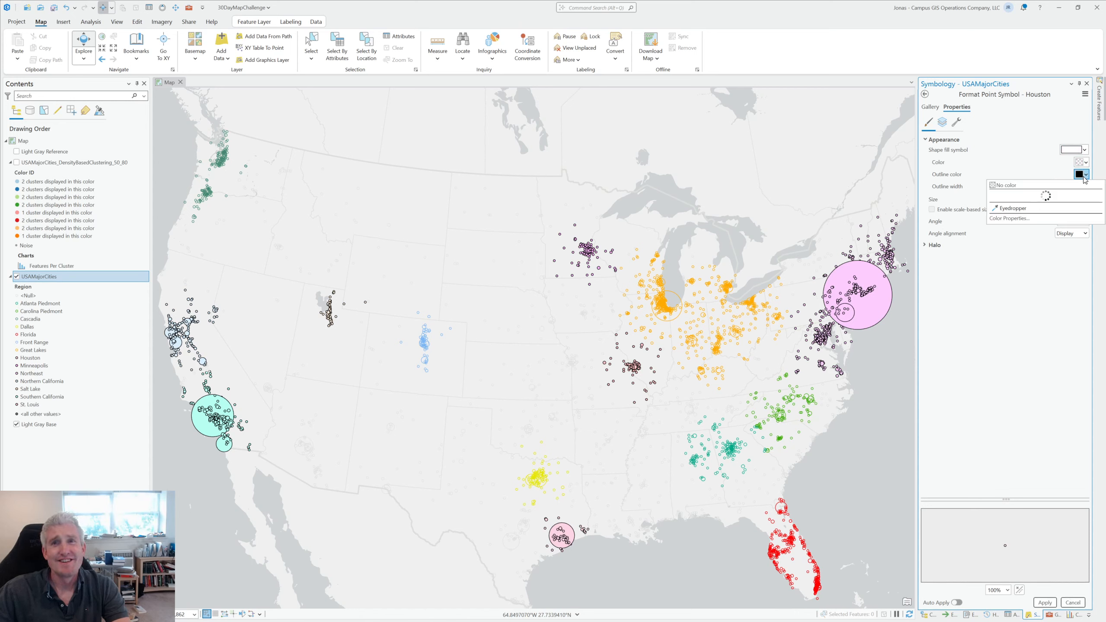
left_click(1021, 303)
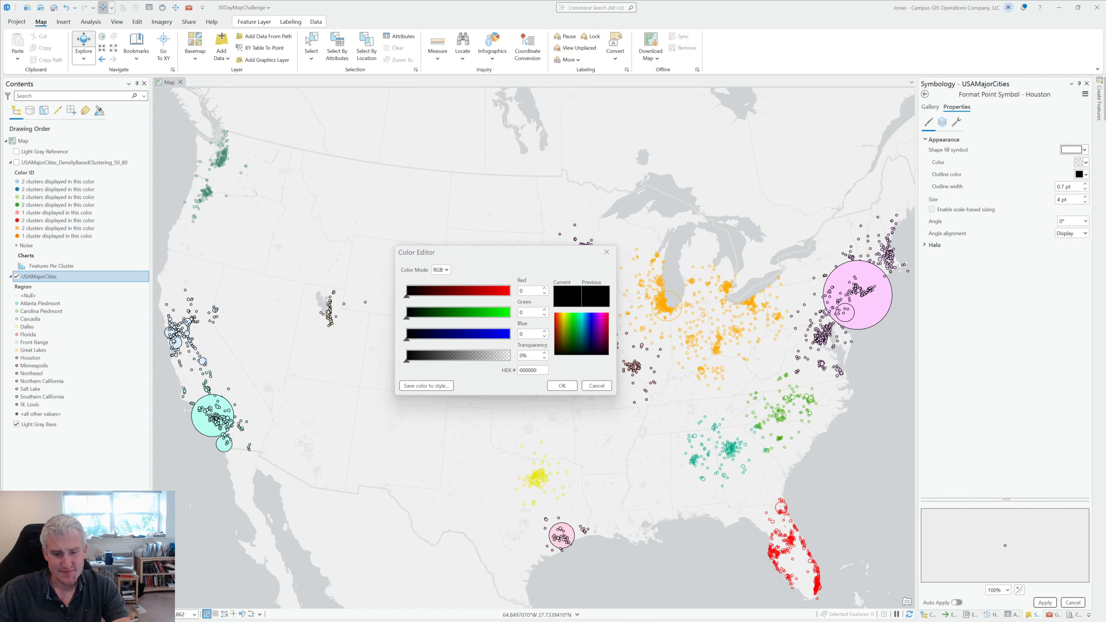
double_click(542, 370)
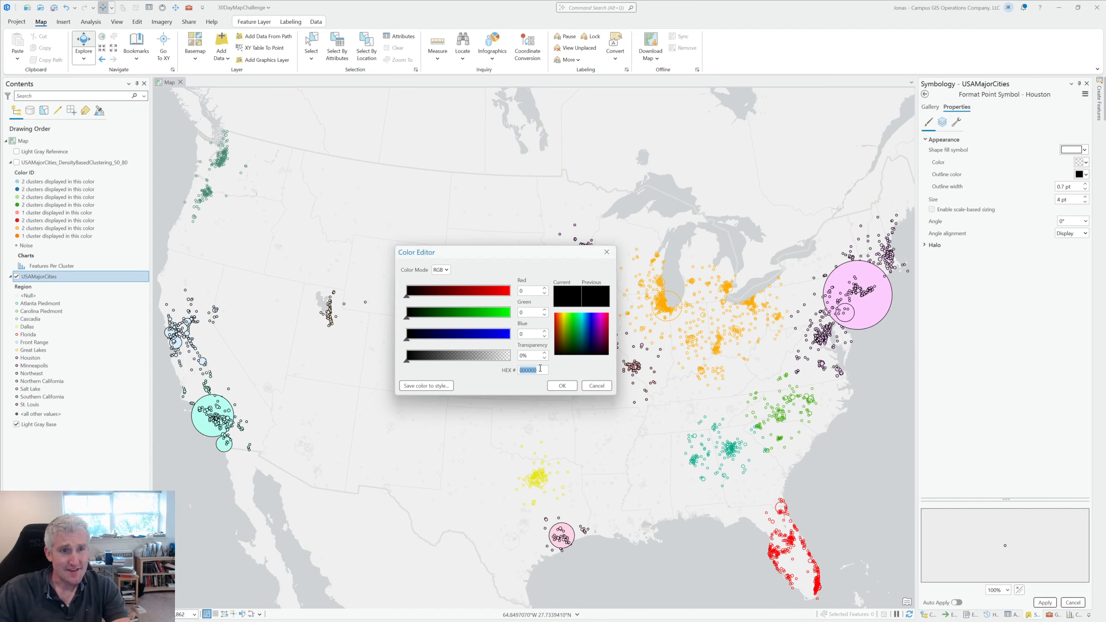
type("A8A800")
left_click(562, 386)
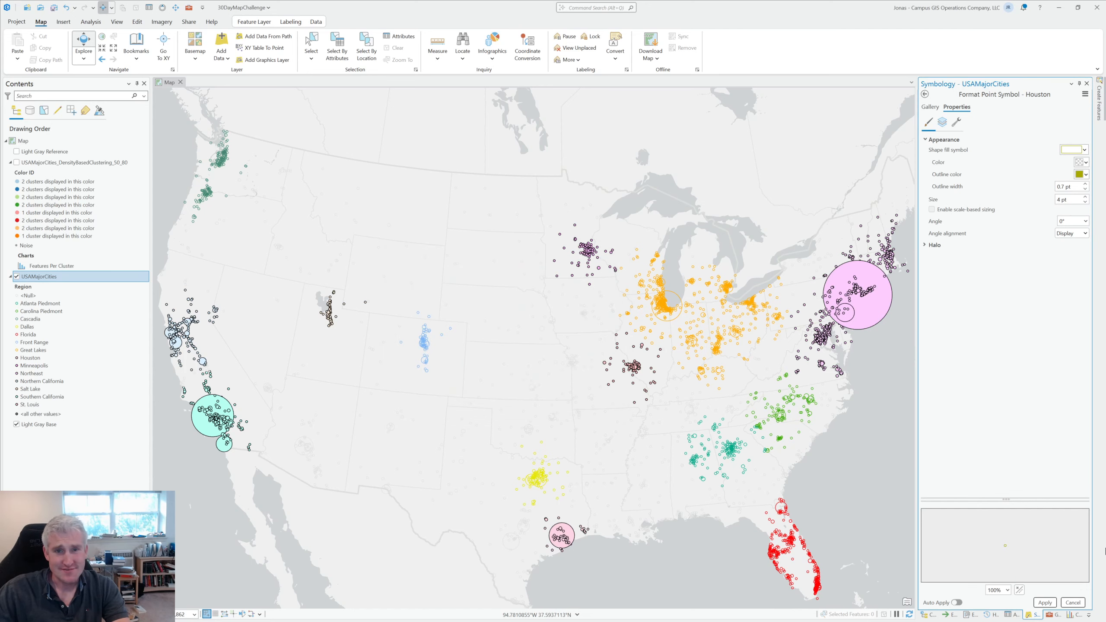
left_click(1045, 602)
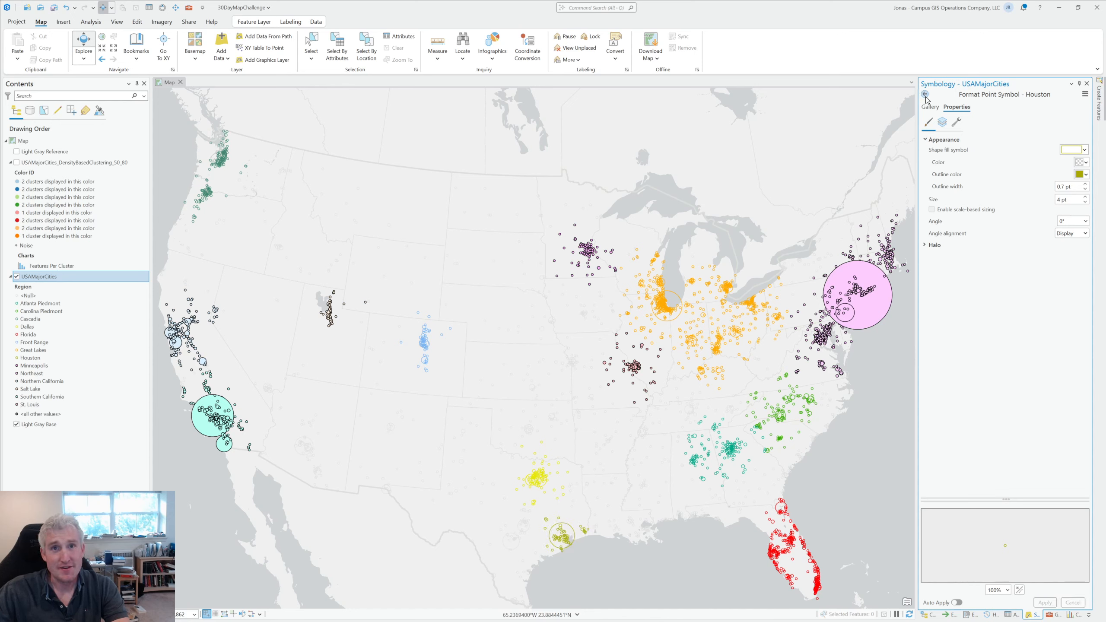
- Give the Minneapolis symbol no fill color and a light orange outline color using the guide's hex code, and apply it
left_click(925, 94)
left_click(956, 356)
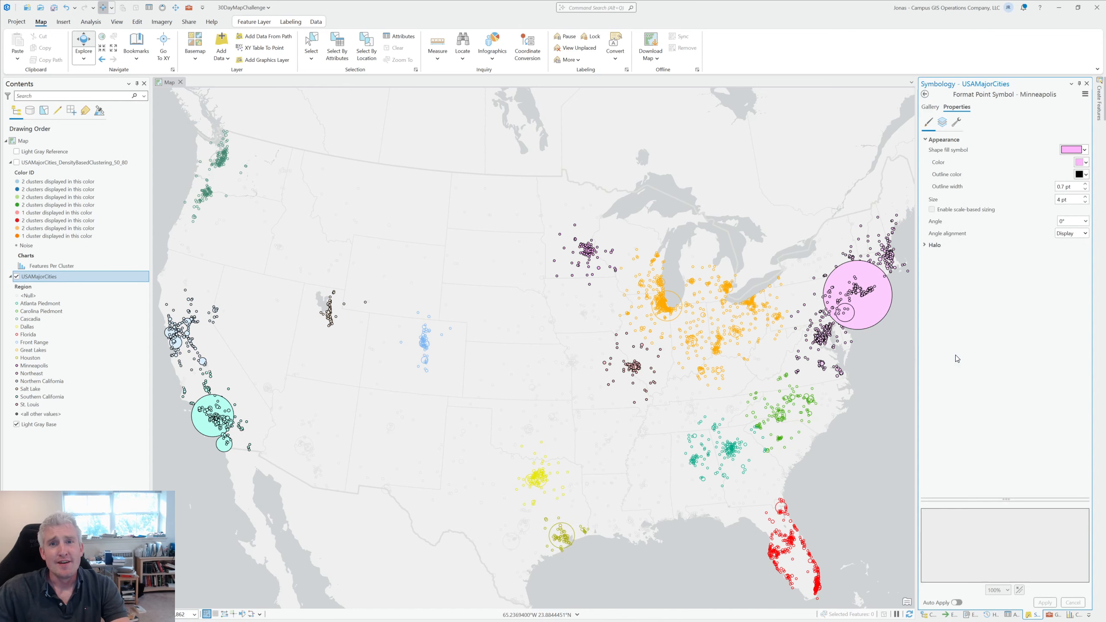
left_click(1083, 165)
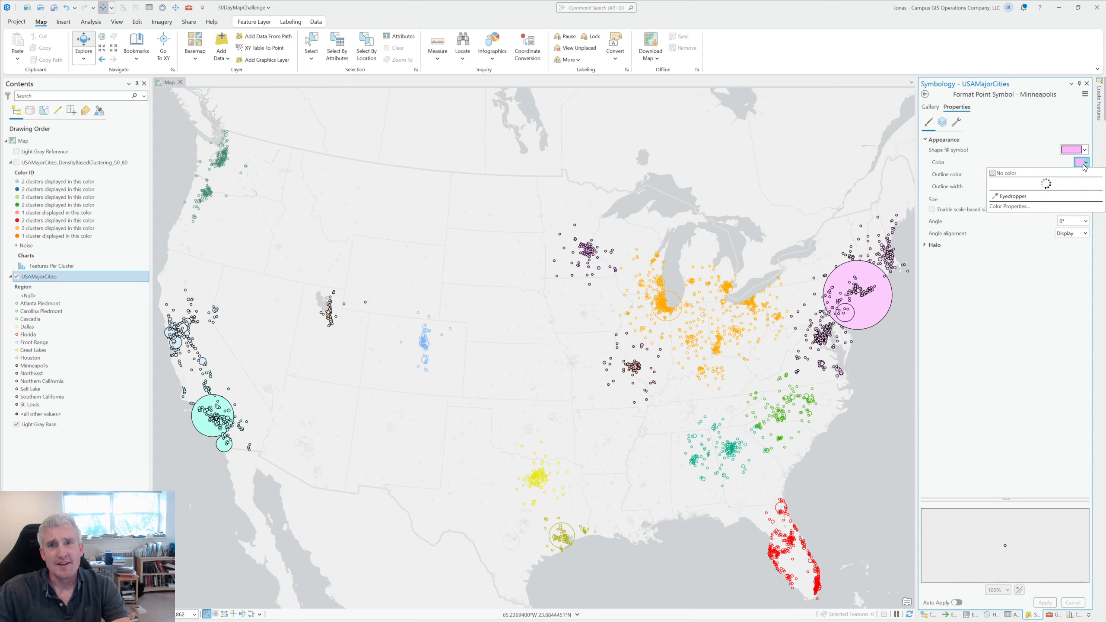
left_click(1073, 172)
left_click(1084, 177)
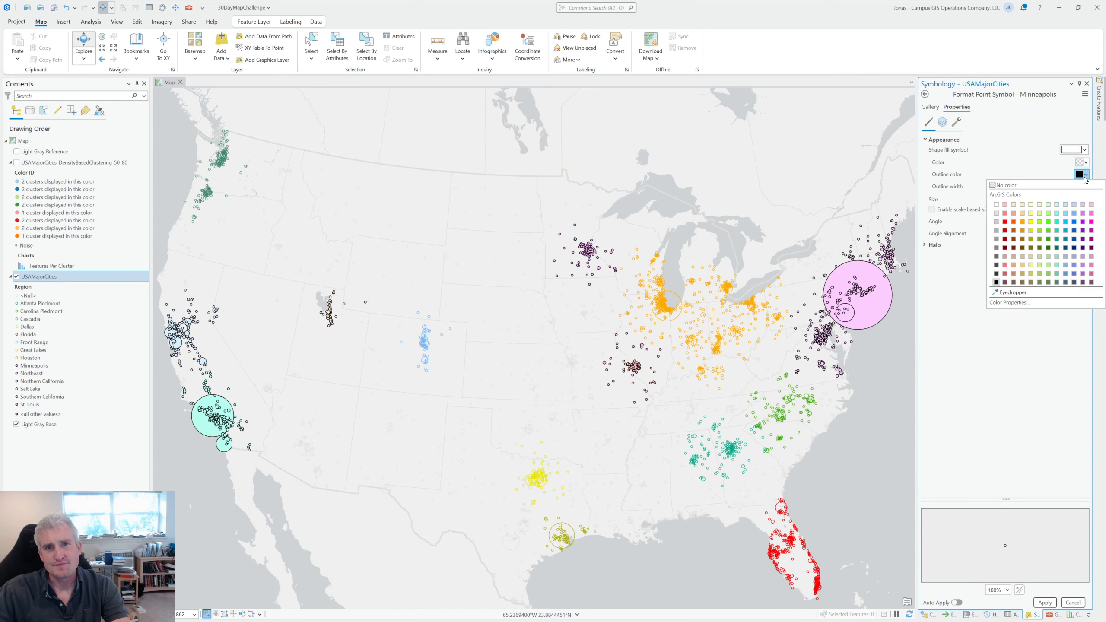
left_click(1044, 302)
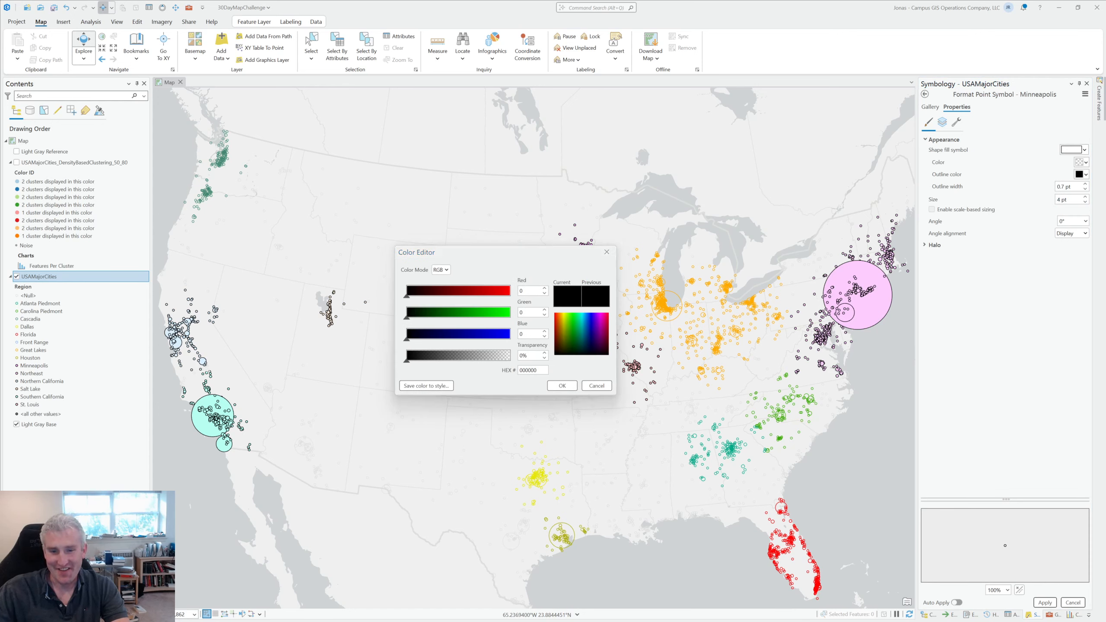
double_click(529, 371)
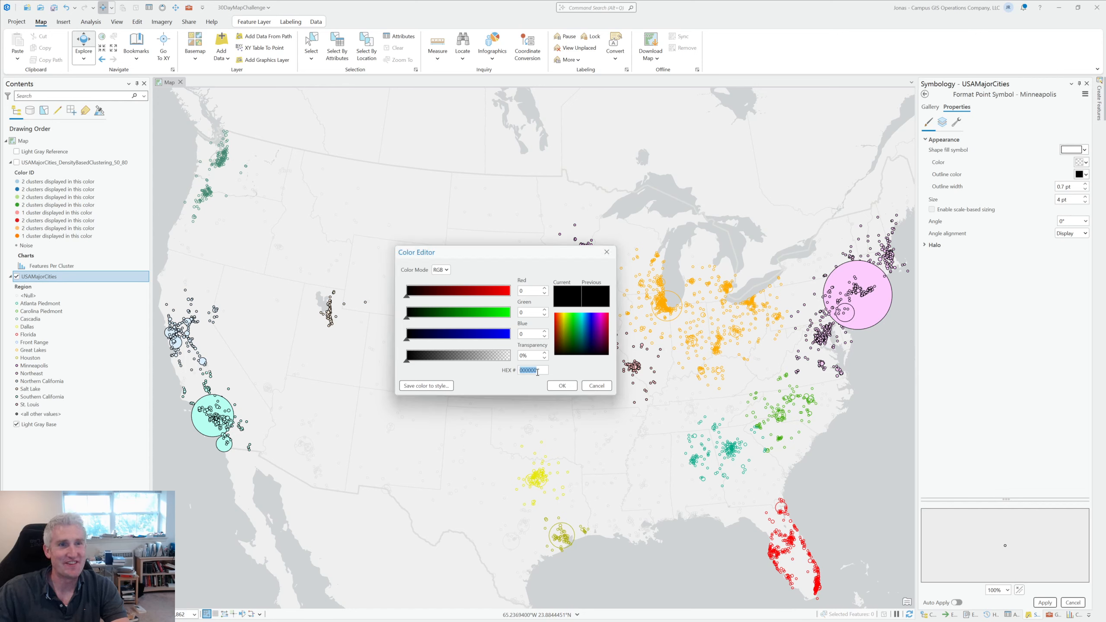
key("ctrl+v")
left_click(558, 387)
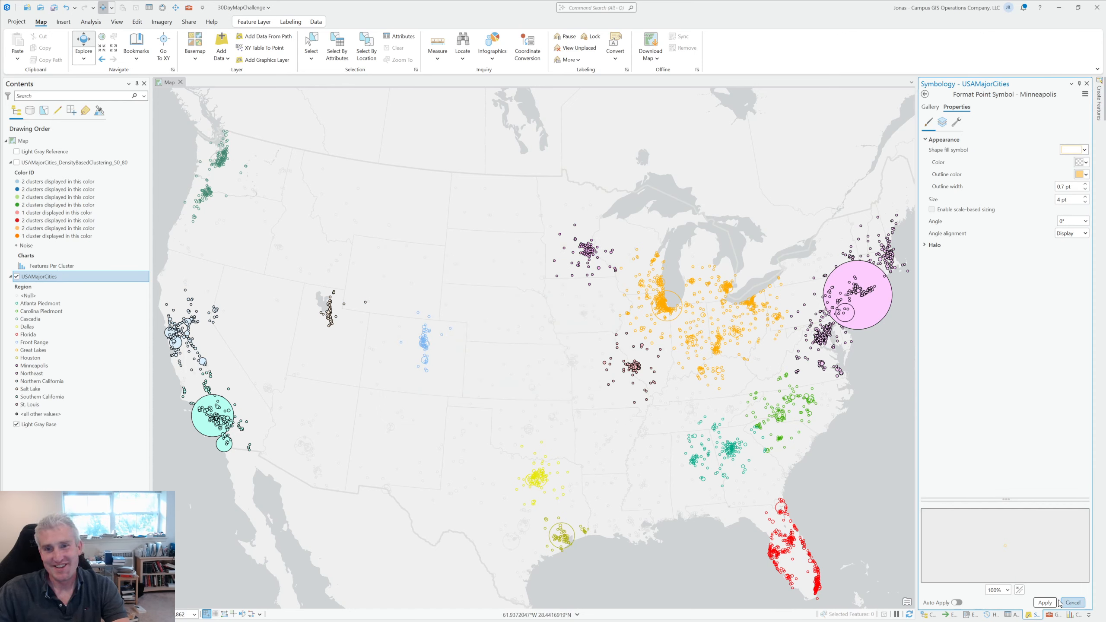
left_click(1044, 603)
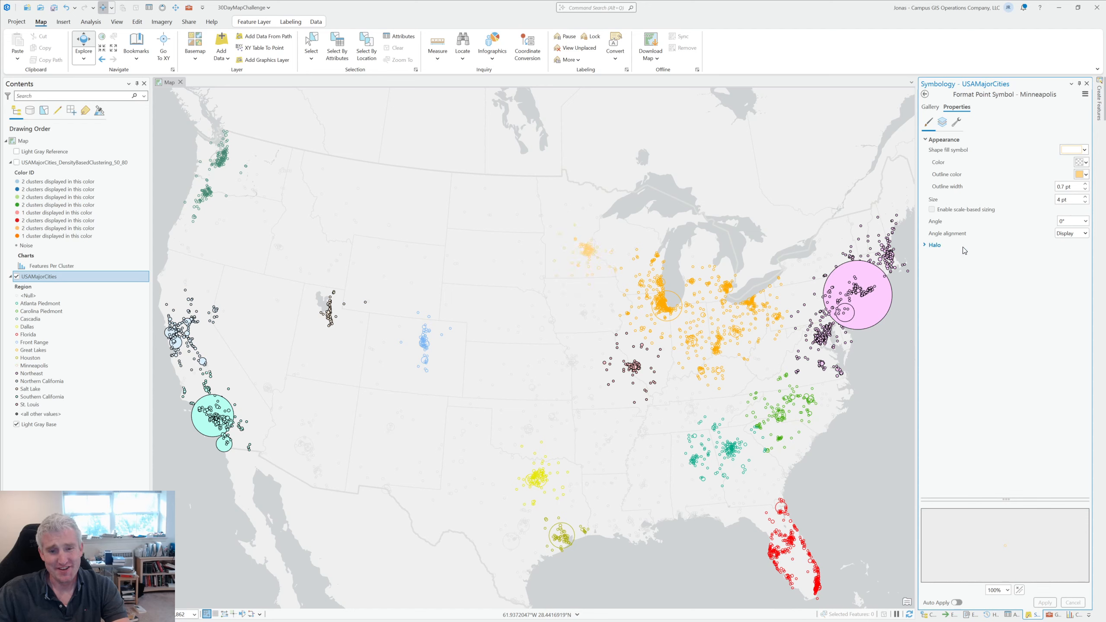
- Give the Northeast symbol no fill color and a medium blue outline color using the guide's hex code, and apply it
left_click(925, 94)
left_click(956, 371)
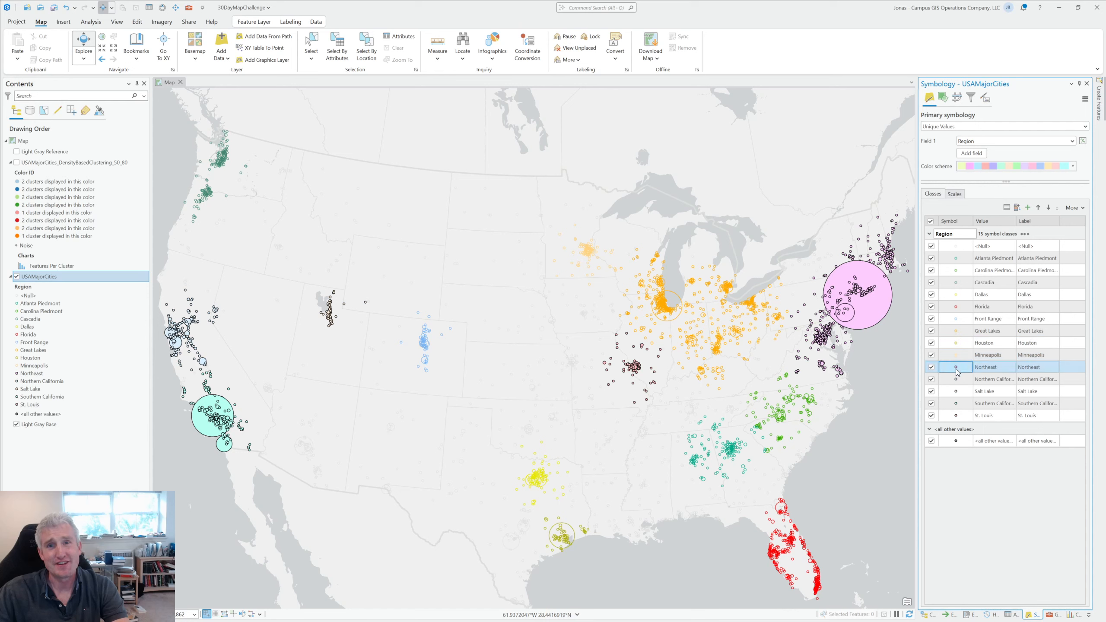
left_click(956, 370)
left_click(960, 370)
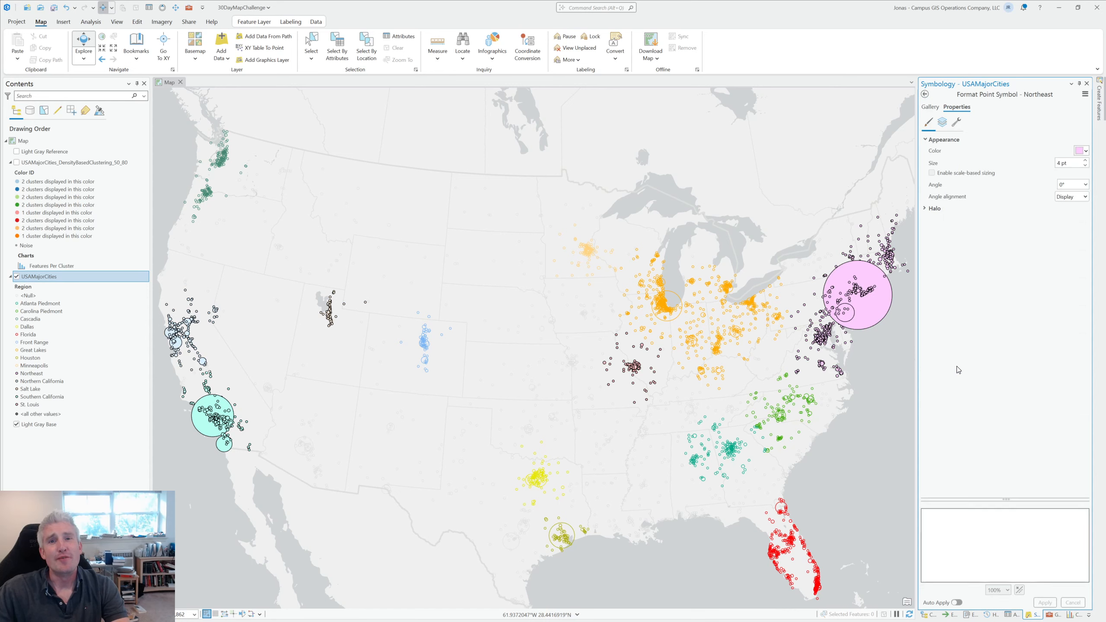
left_click(1084, 162)
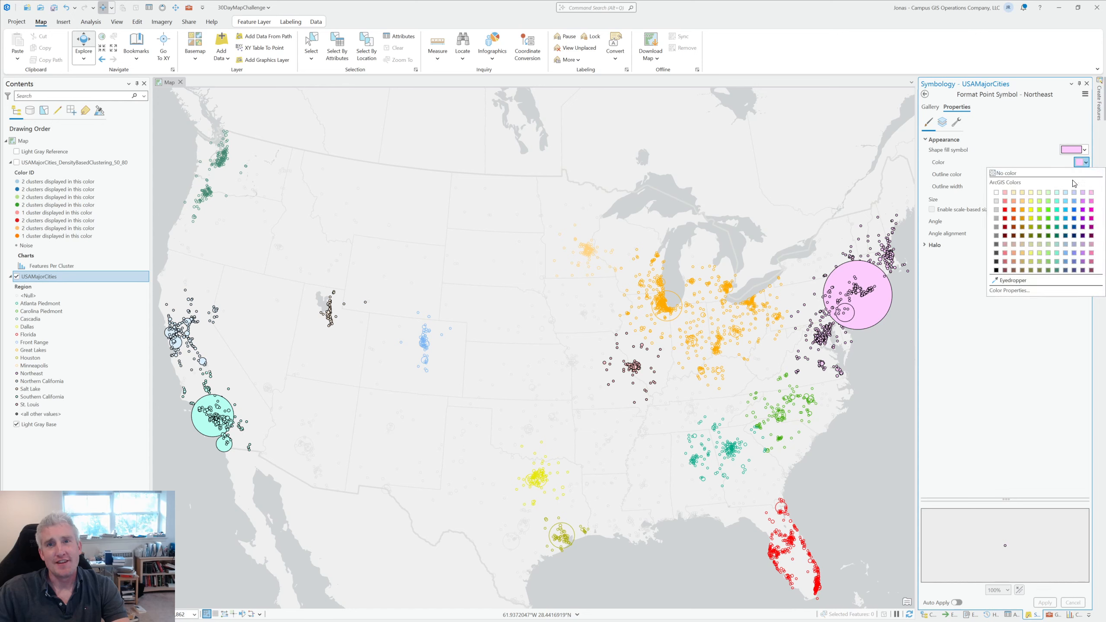
left_click(1072, 176)
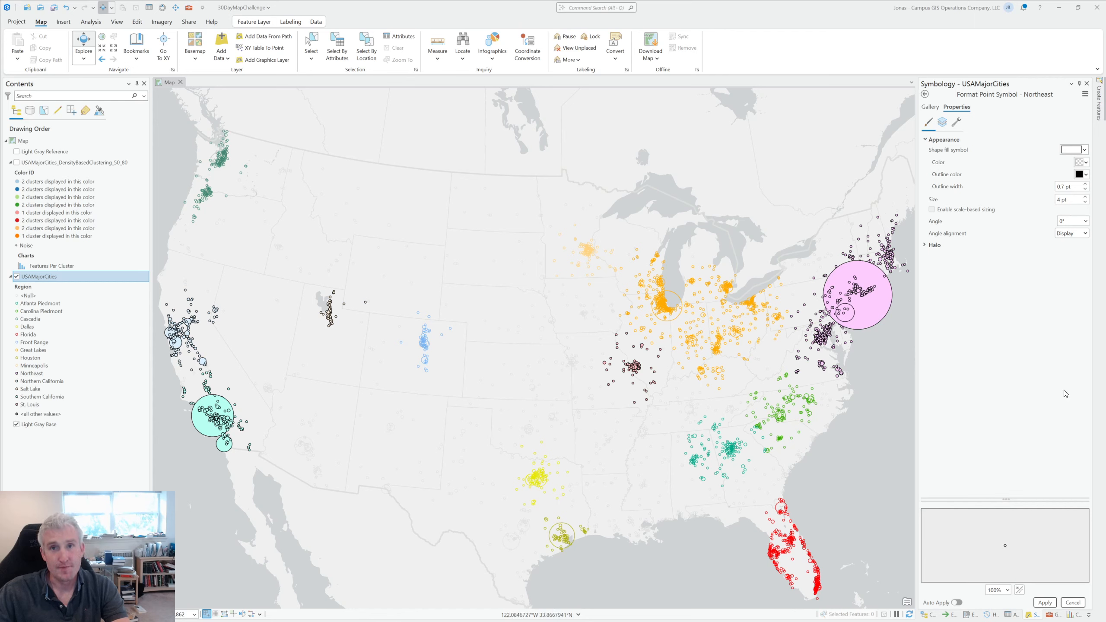
left_click(1082, 174)
left_click(1040, 304)
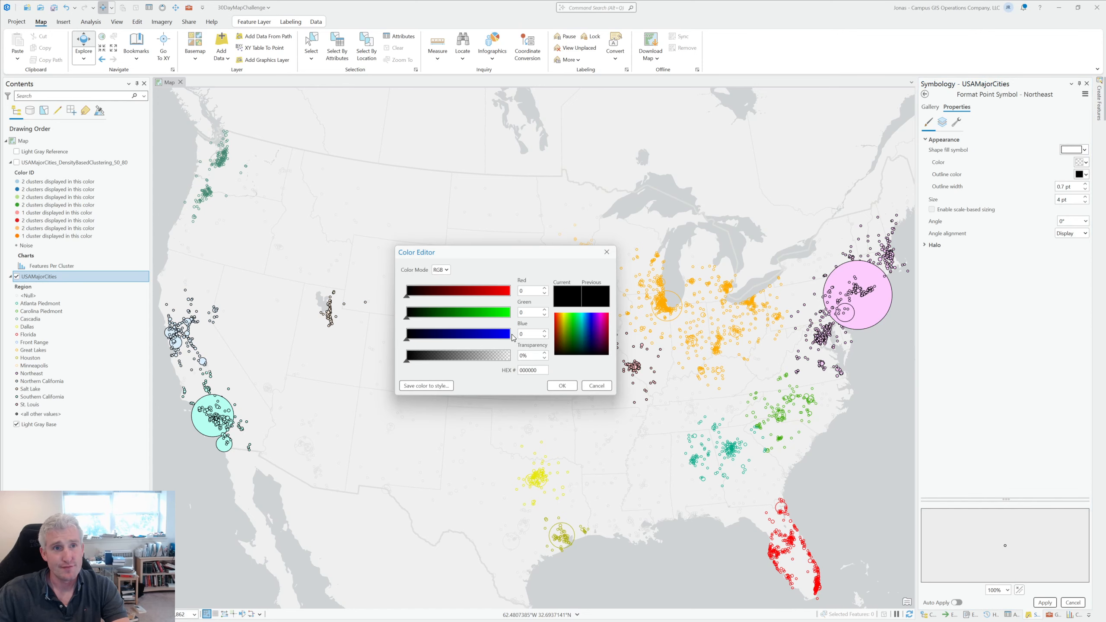
double_click(538, 374)
key("ctrl+v")
left_click(559, 387)
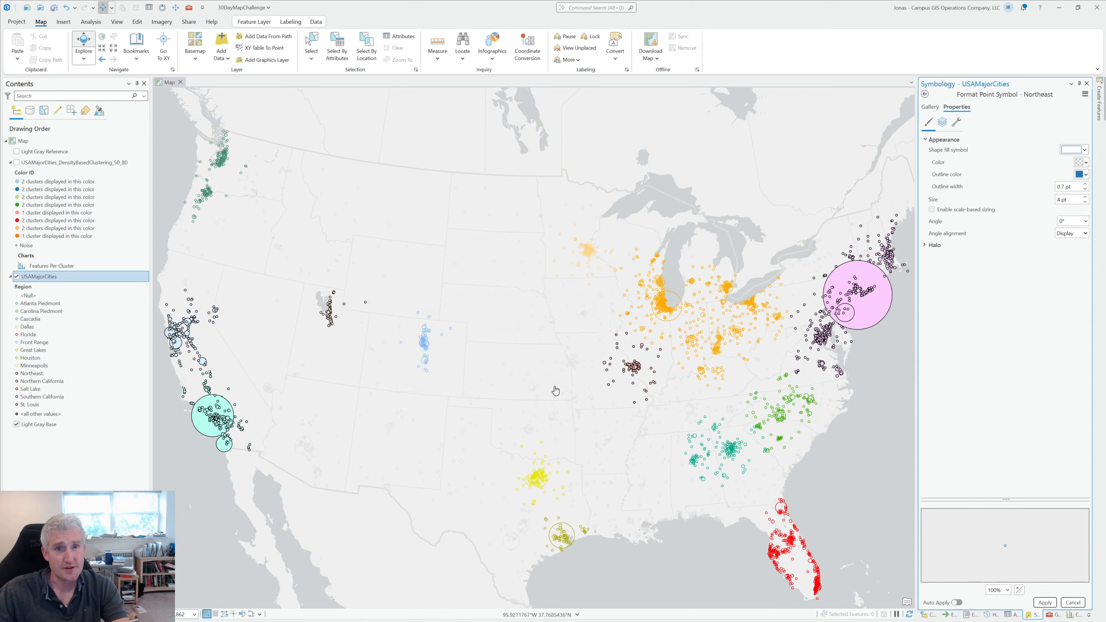
left_click(1044, 602)
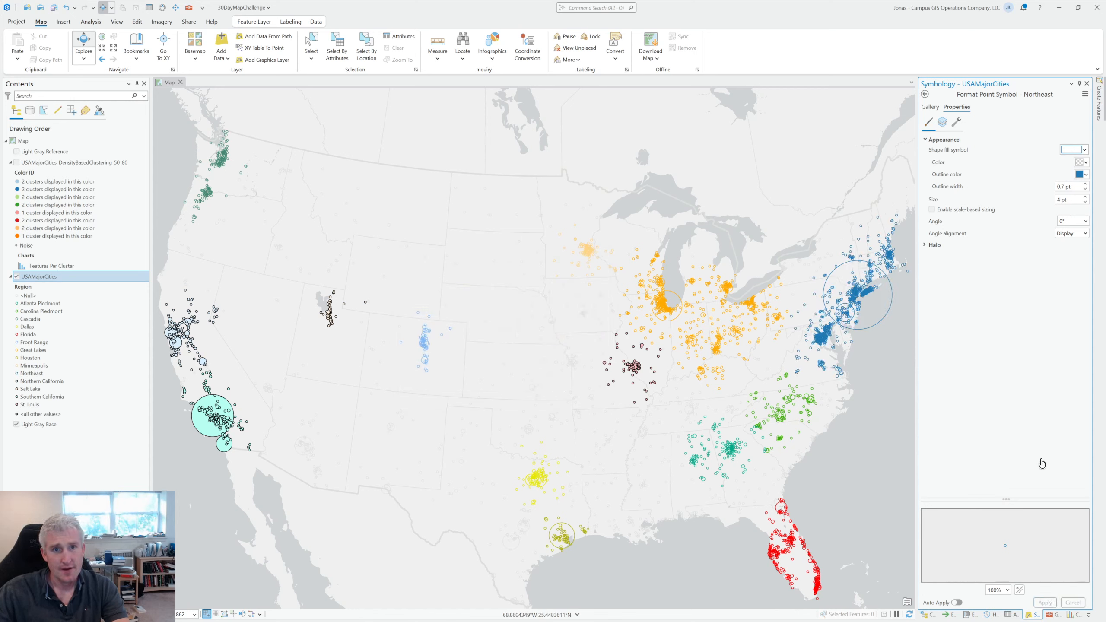
- Give the Northern California symbol no fill color and a bright purple outline color using the guide's hex code, and apply it
left_click(925, 94)
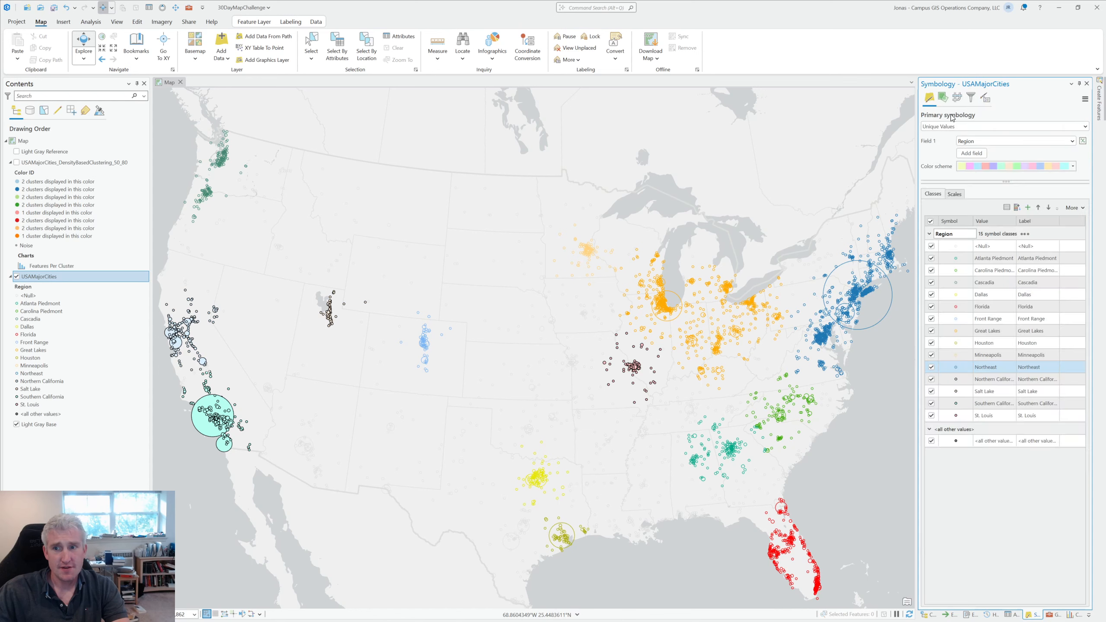
left_click(955, 380)
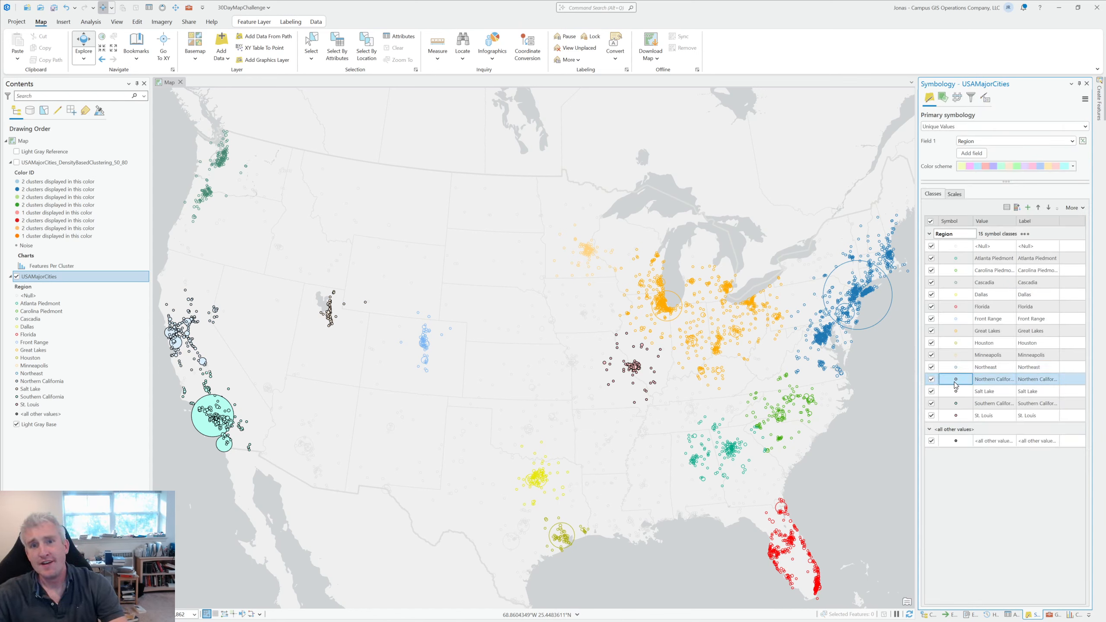
left_click(956, 380)
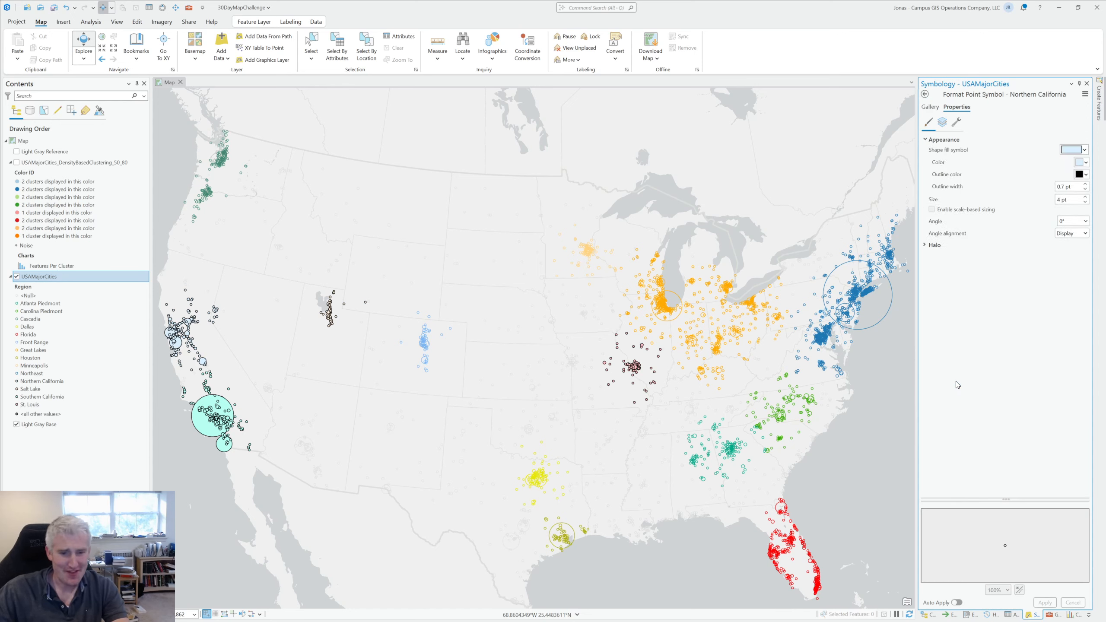
left_click(1081, 162)
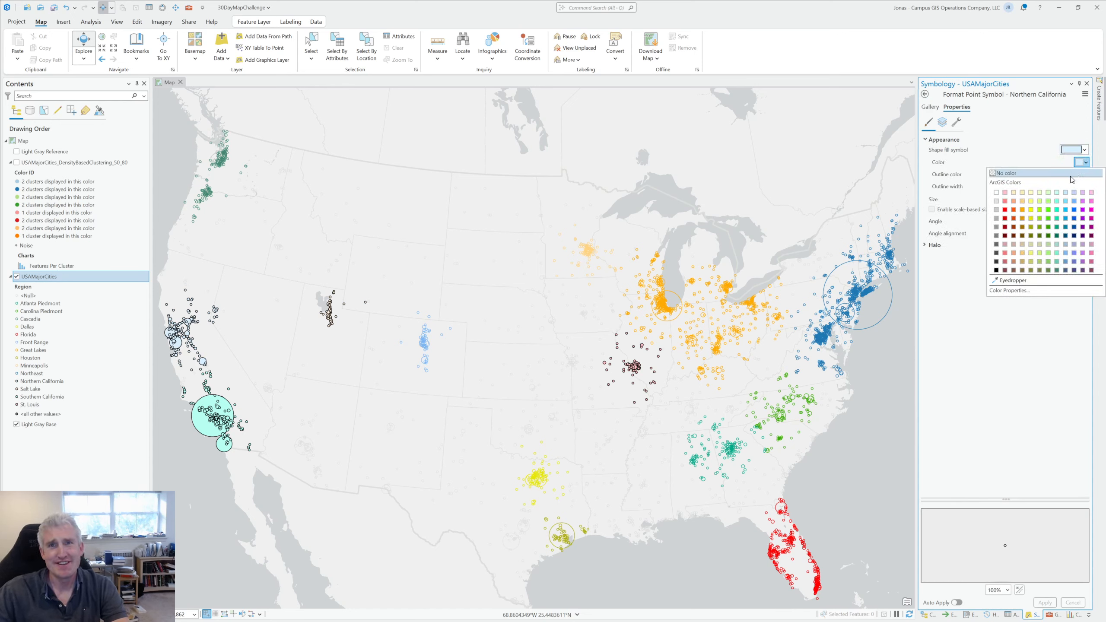
left_click(1072, 173)
left_click(1082, 174)
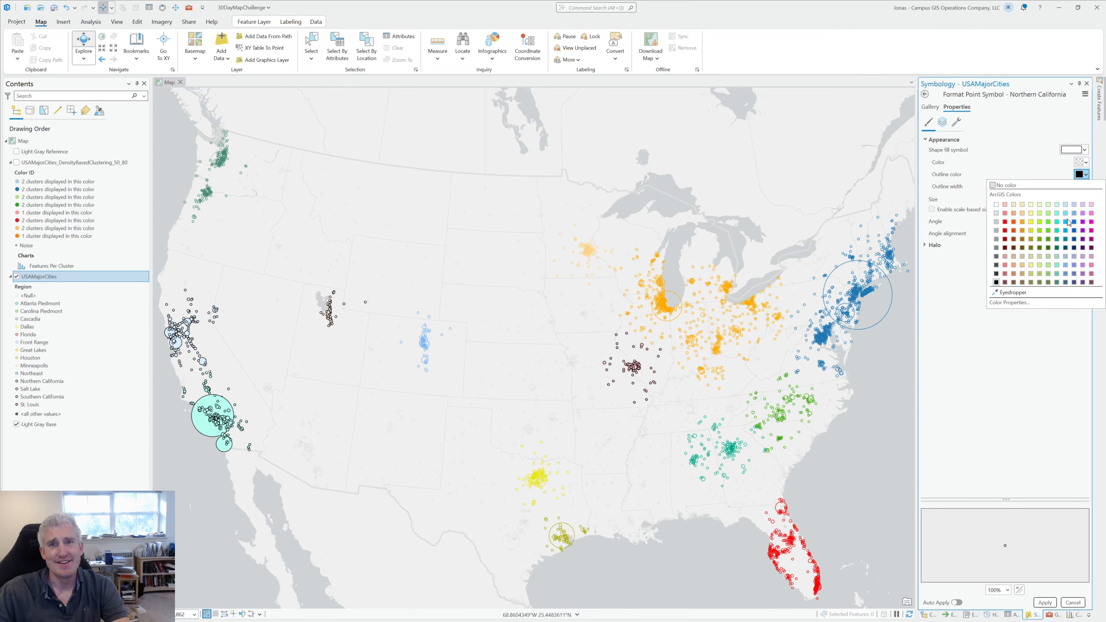
left_click(1055, 309)
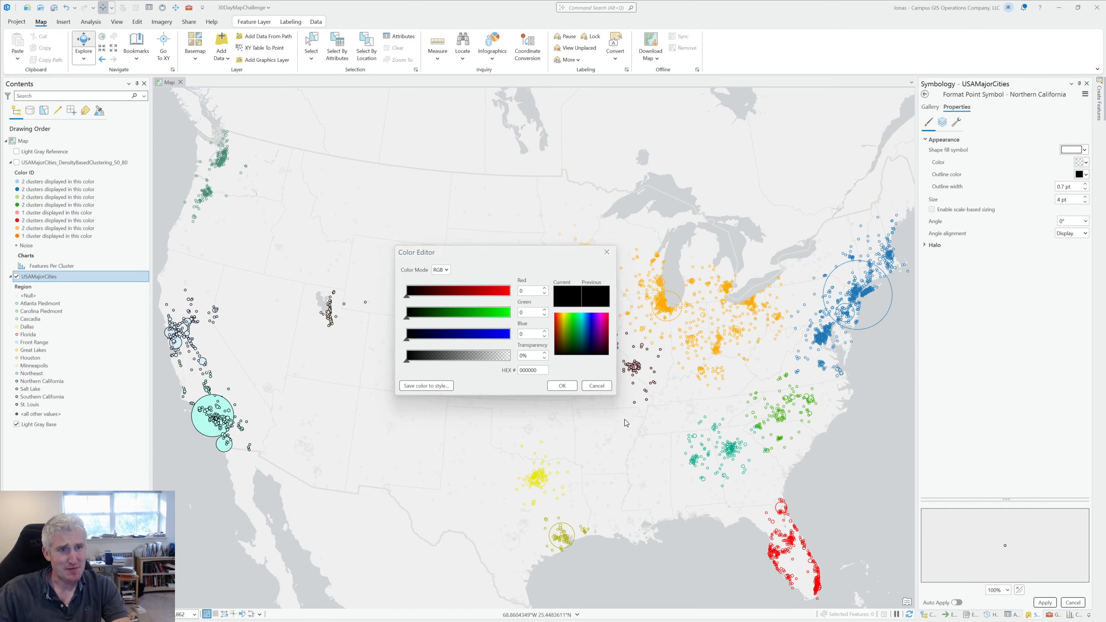
double_click(537, 370)
key("ctrl+v")
left_click(565, 386)
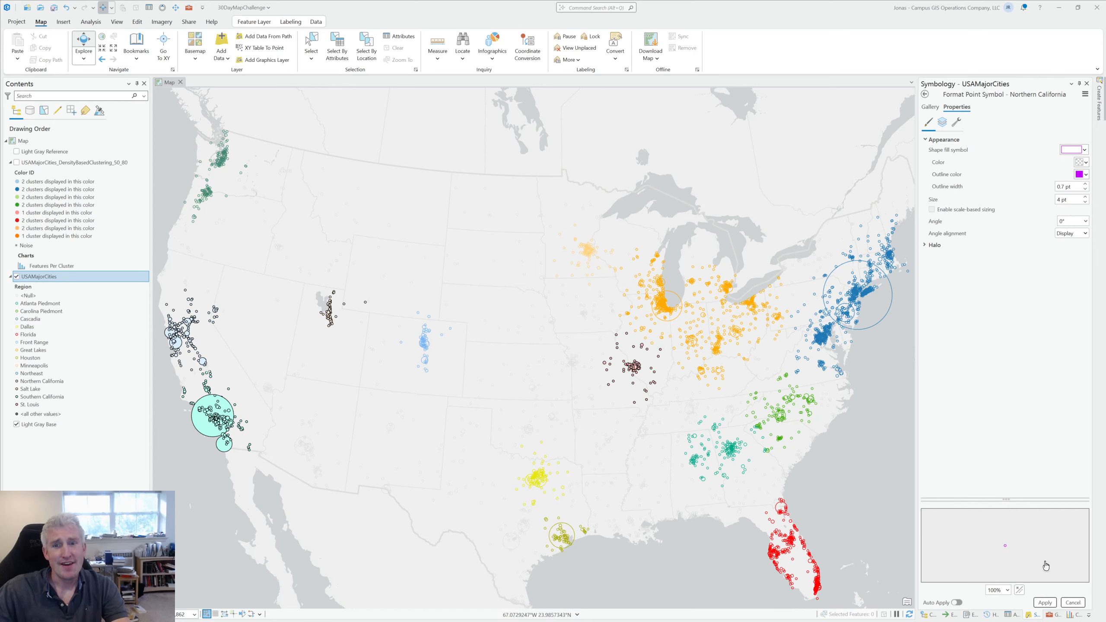
left_click(1045, 603)
- Give the Salt Lake symbol no fill color and a light blue outline color using the guide's hex code, and apply it
left_click(924, 95)
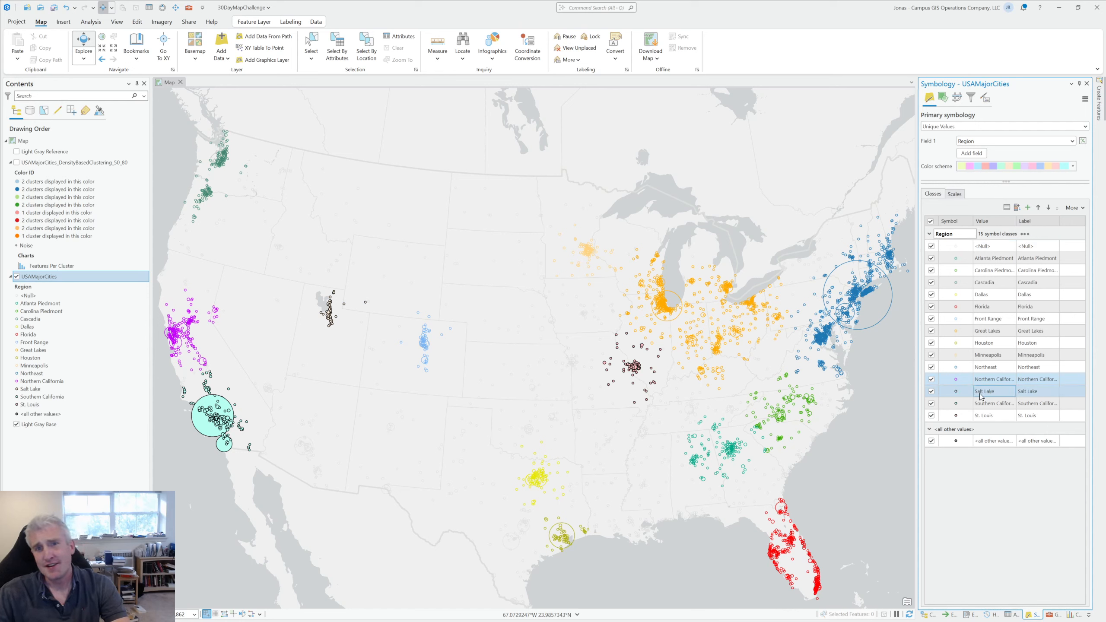
left_click(956, 395)
left_click(956, 395)
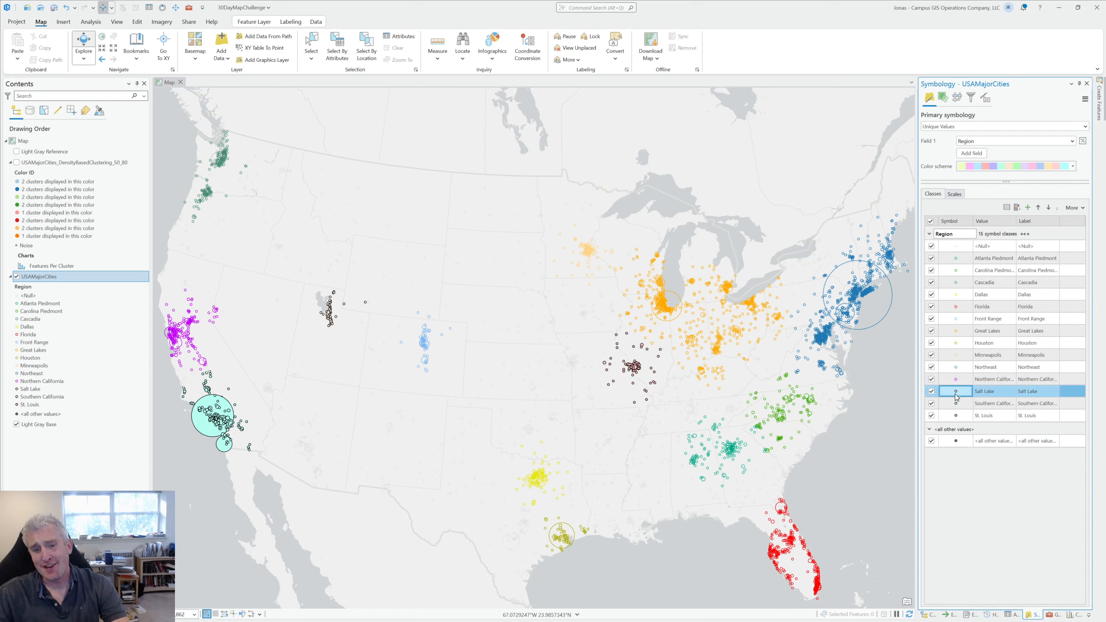
left_click(956, 395)
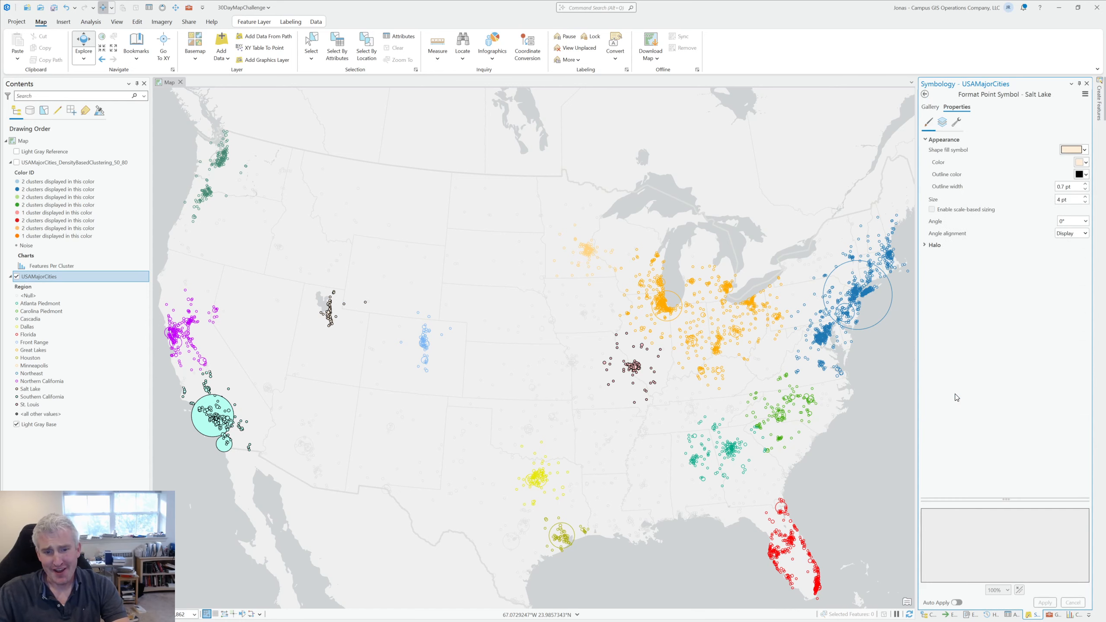
left_click(1084, 162)
left_click(1073, 175)
left_click(1086, 175)
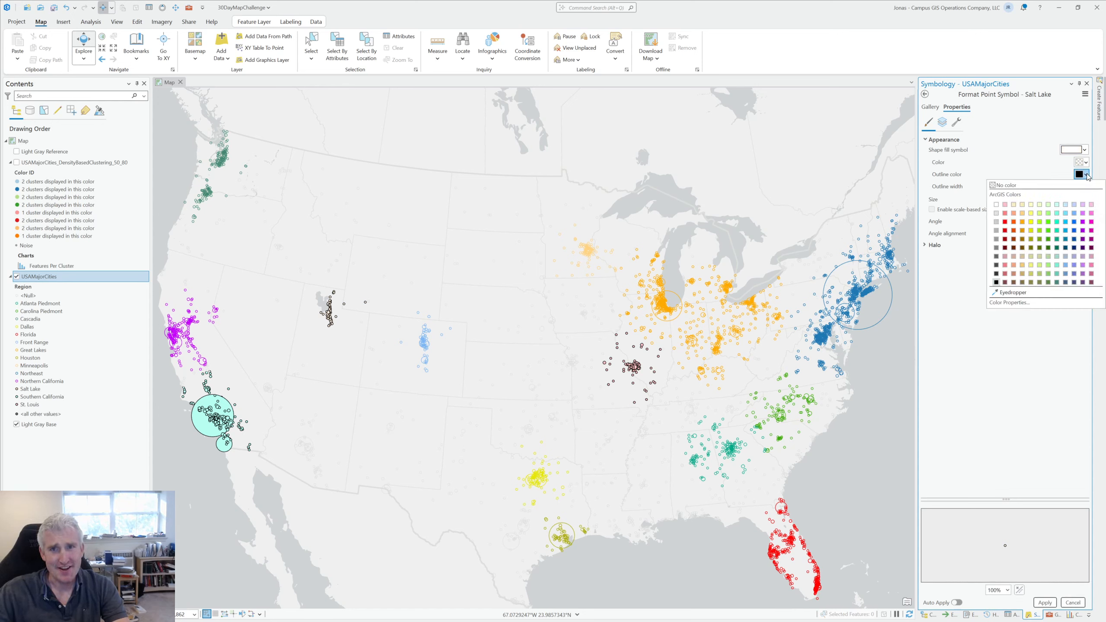
left_click(996, 302)
double_click(532, 370)
key("ctrl+v")
left_click(562, 386)
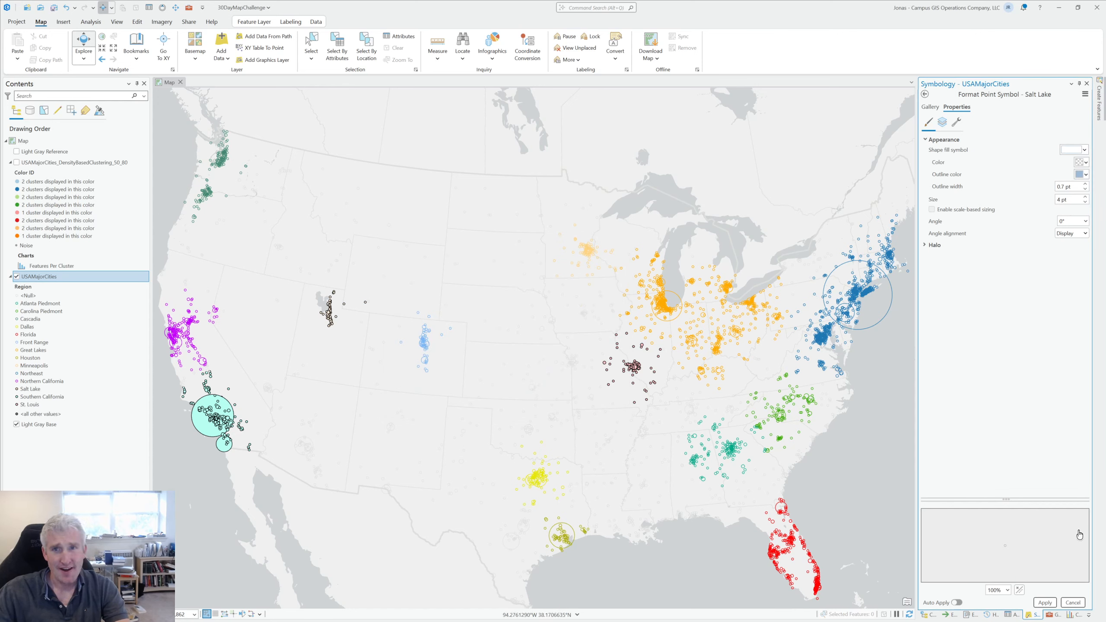
left_click(1045, 602)
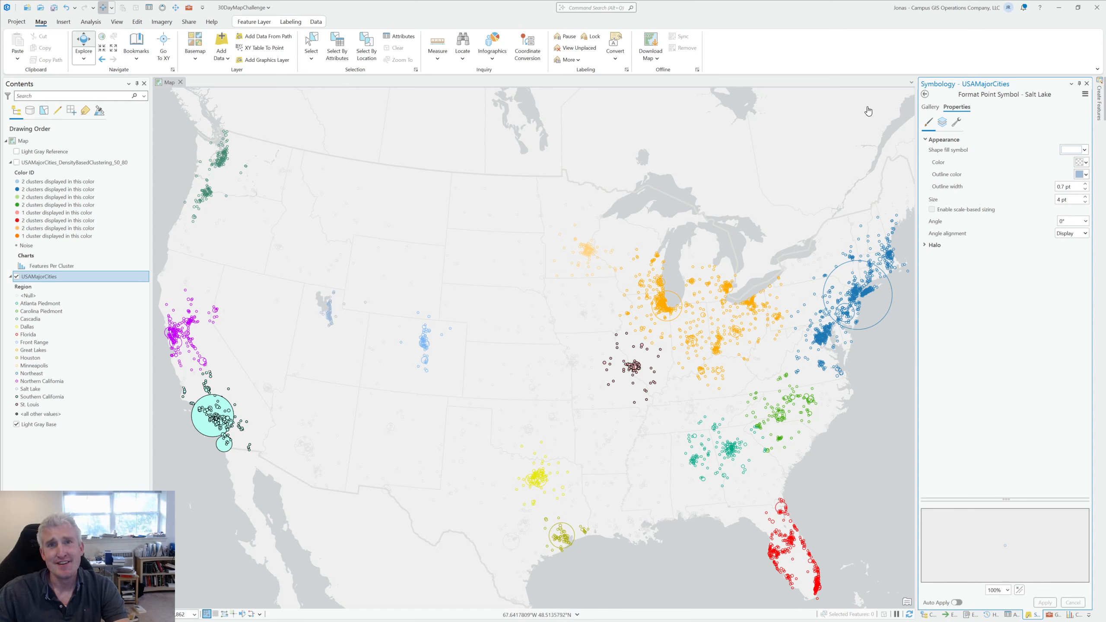
- Give the Southern California symbol no fill color and a light pink outline color using the guide's hex code, and apply it
left_click(924, 94)
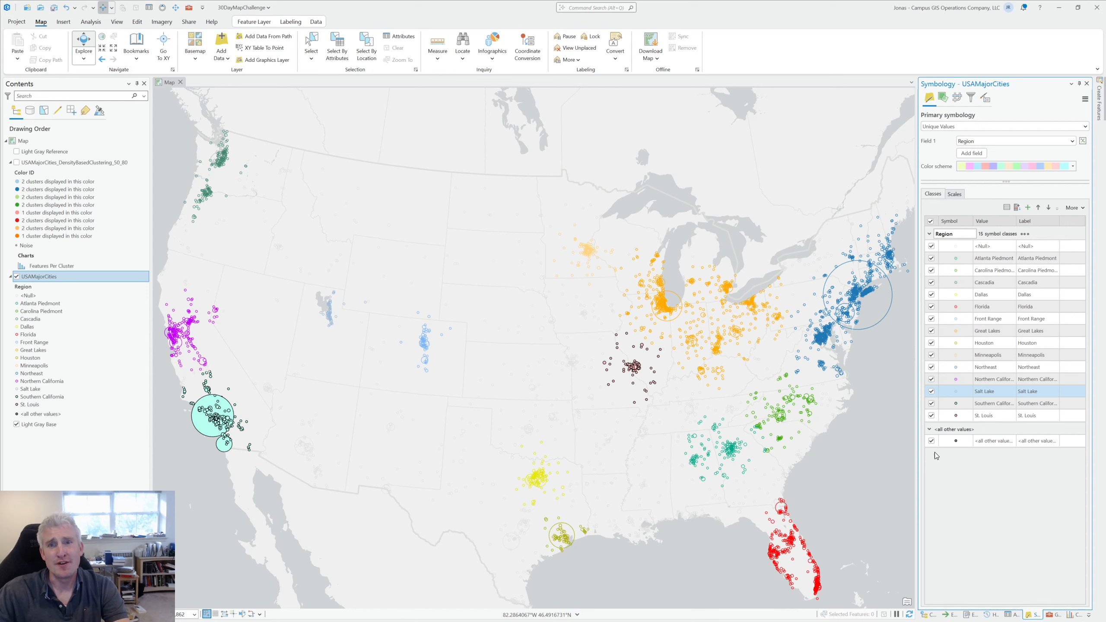
left_click(955, 403)
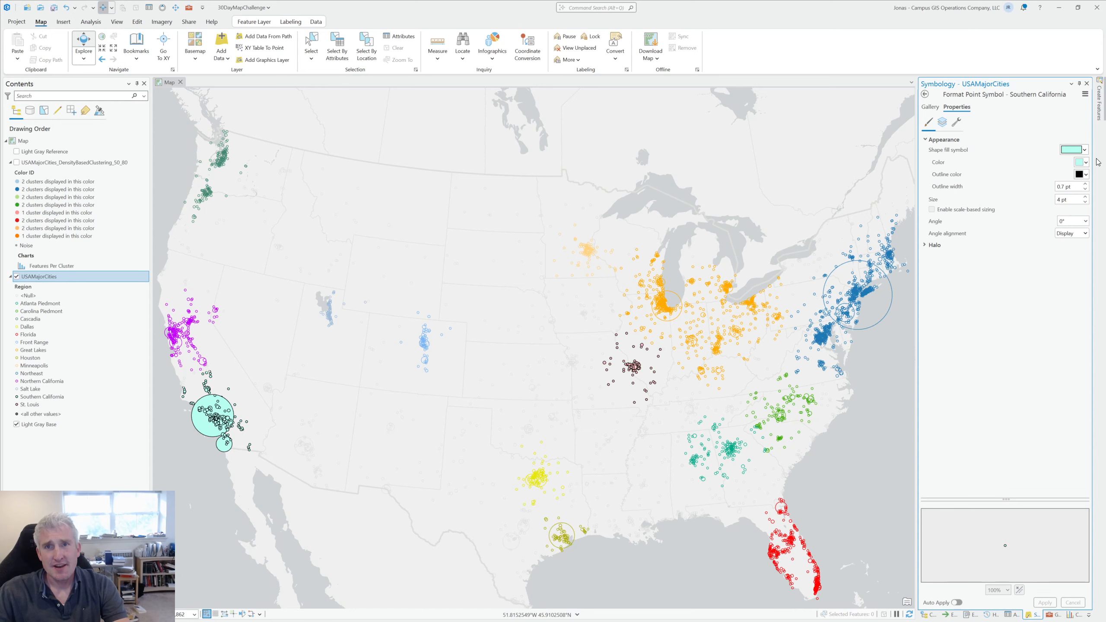
left_click(1085, 166)
left_click(1062, 173)
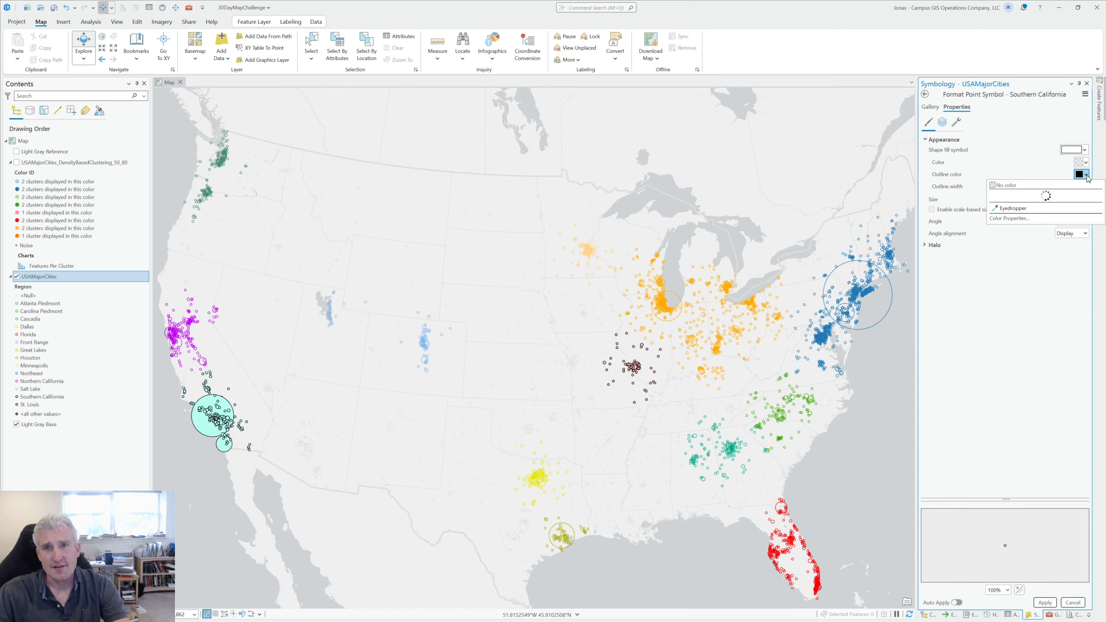
left_click(1085, 174)
left_click(1009, 302)
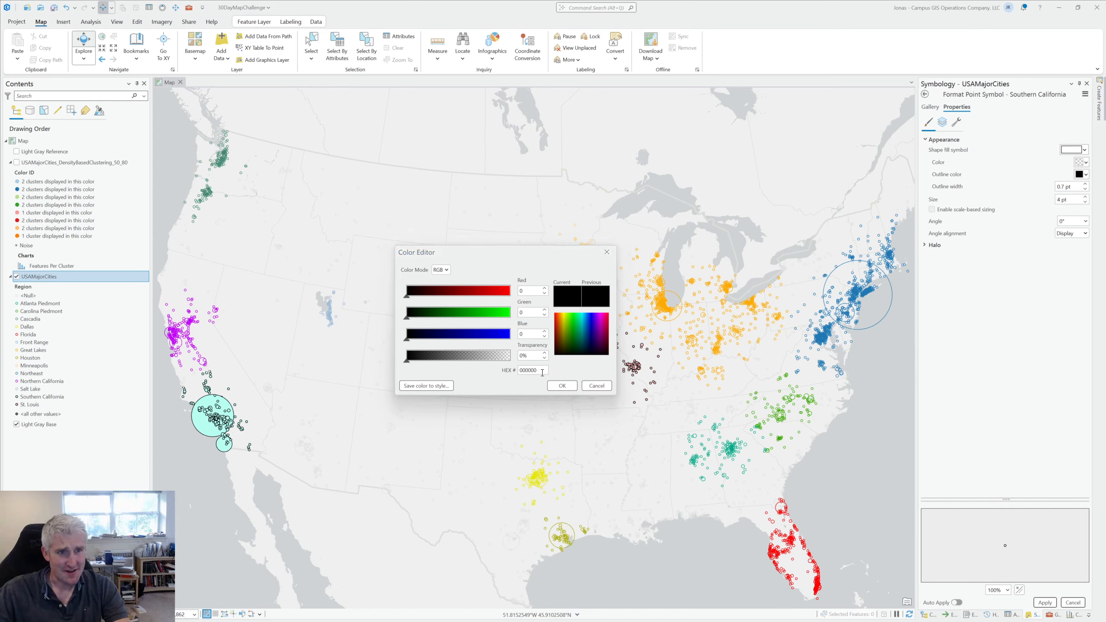
key("ctrl+v")
left_click(562, 385)
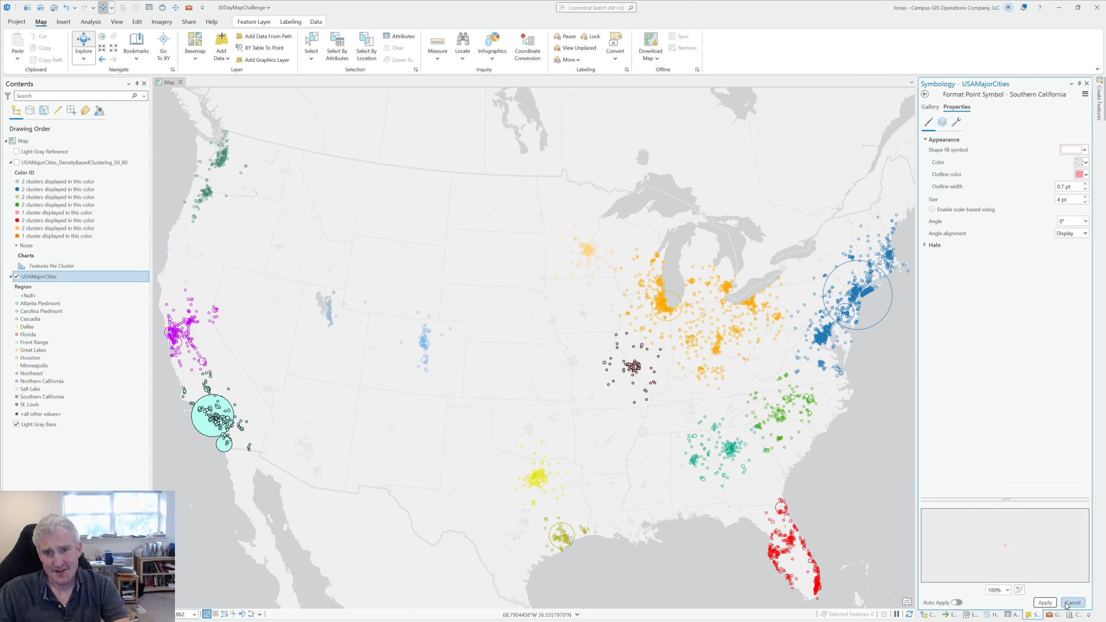
left_click(1045, 602)
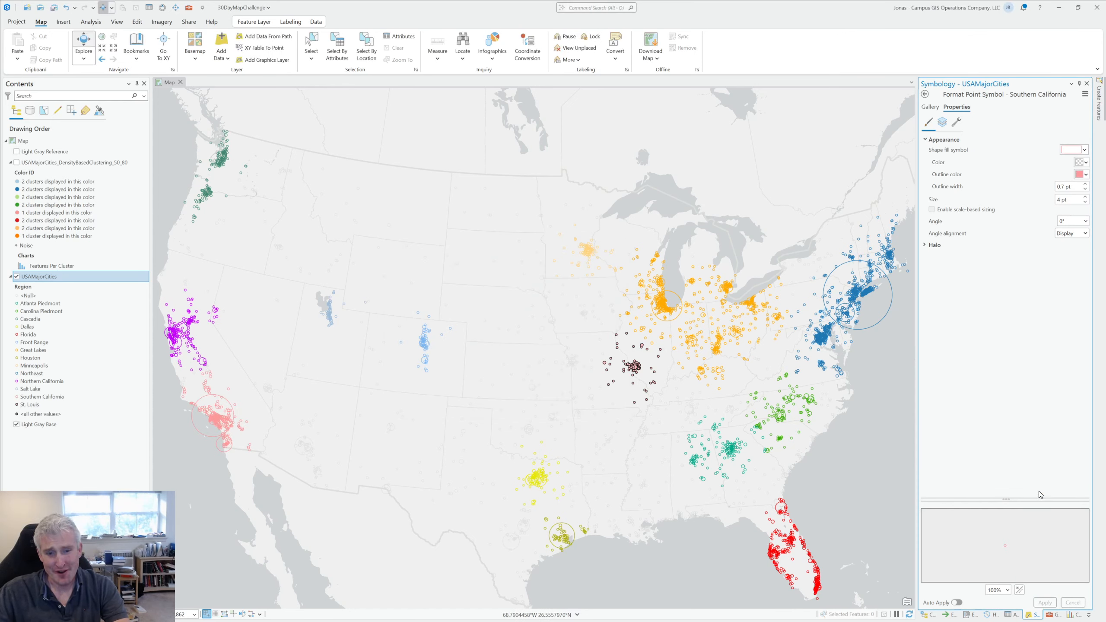
- Try to apply no fill color and a light red outline color from the guide's hex code to the St. Louis symbol
left_click(925, 95)
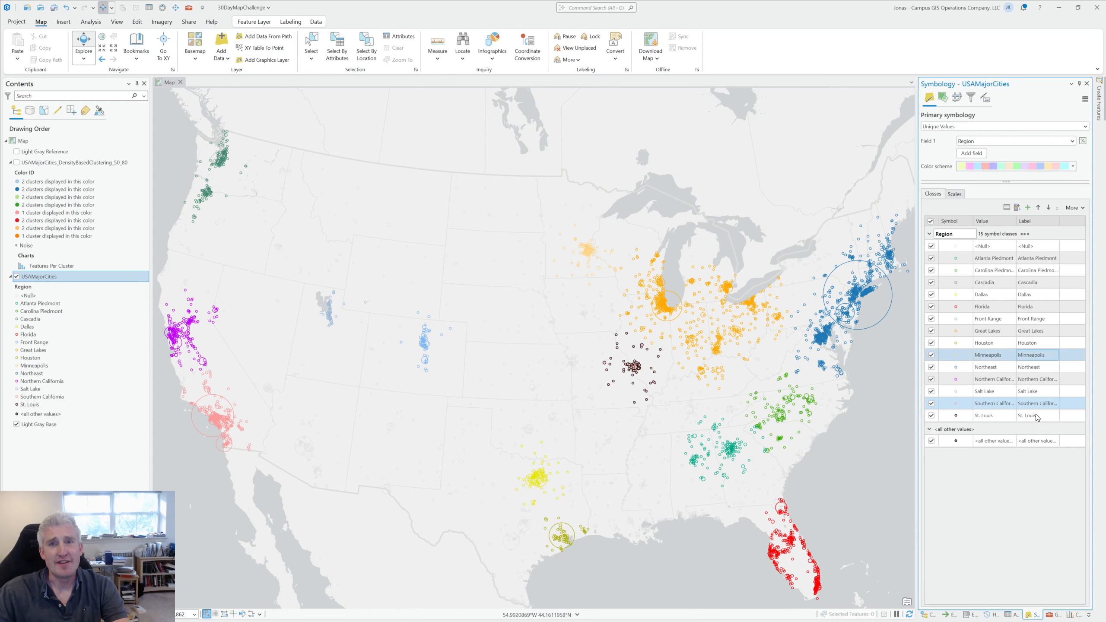
left_click(959, 416)
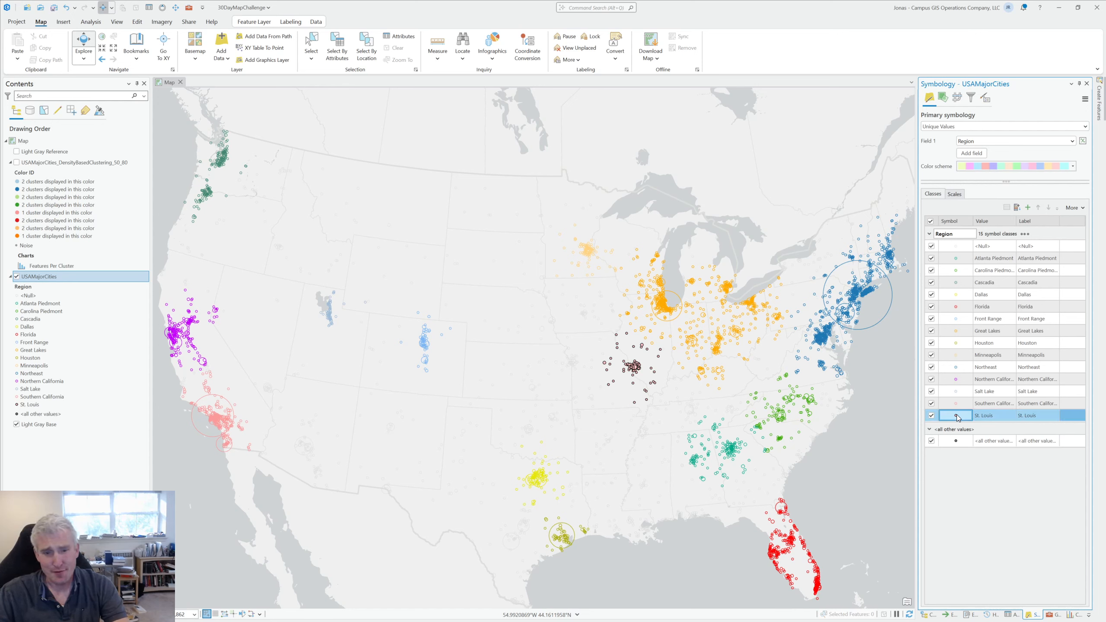
left_click(956, 416)
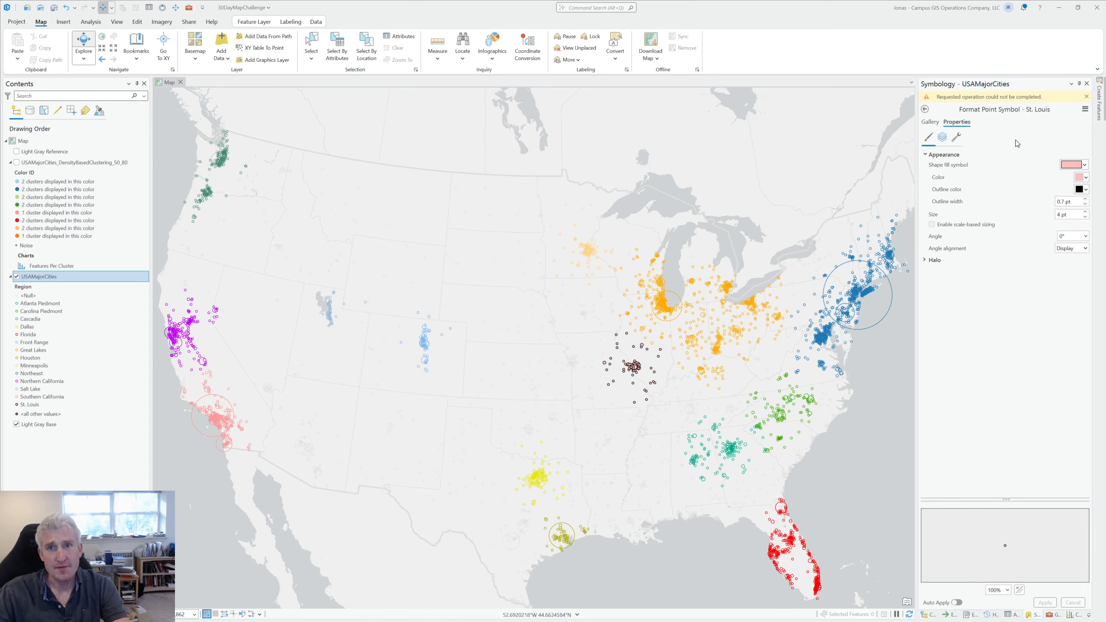
left_click(1085, 177)
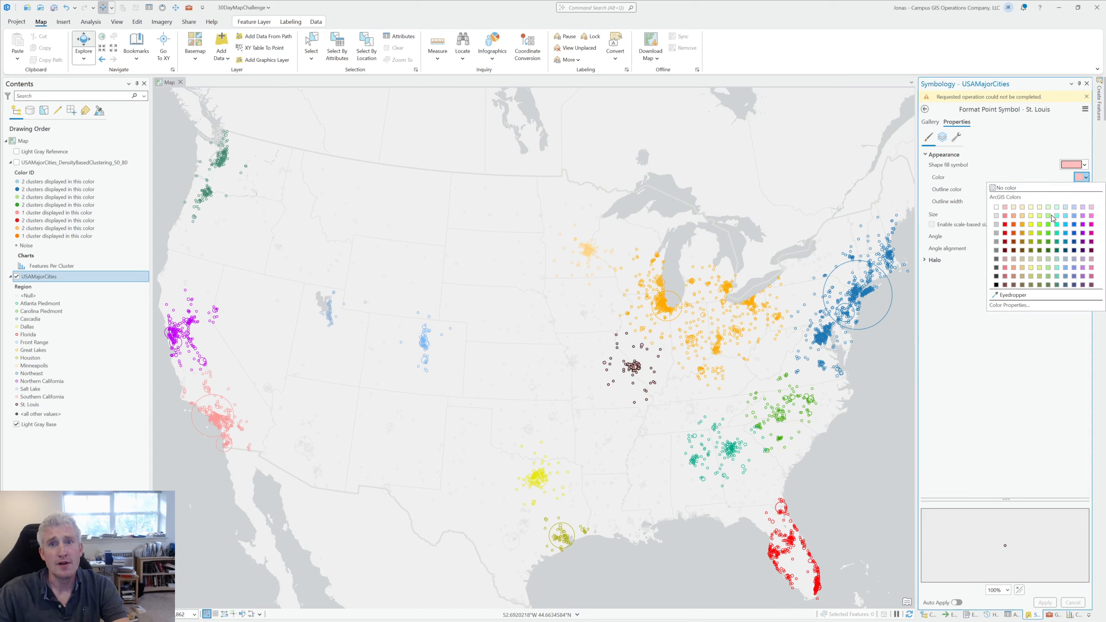
left_click(1002, 188)
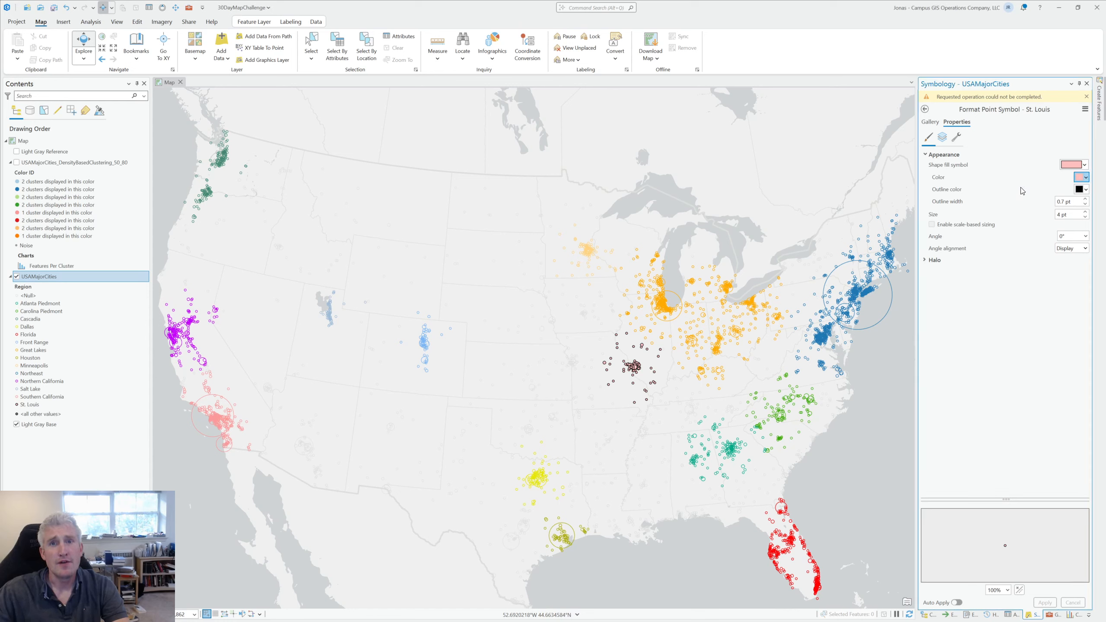
left_click(1082, 190)
left_click(1019, 323)
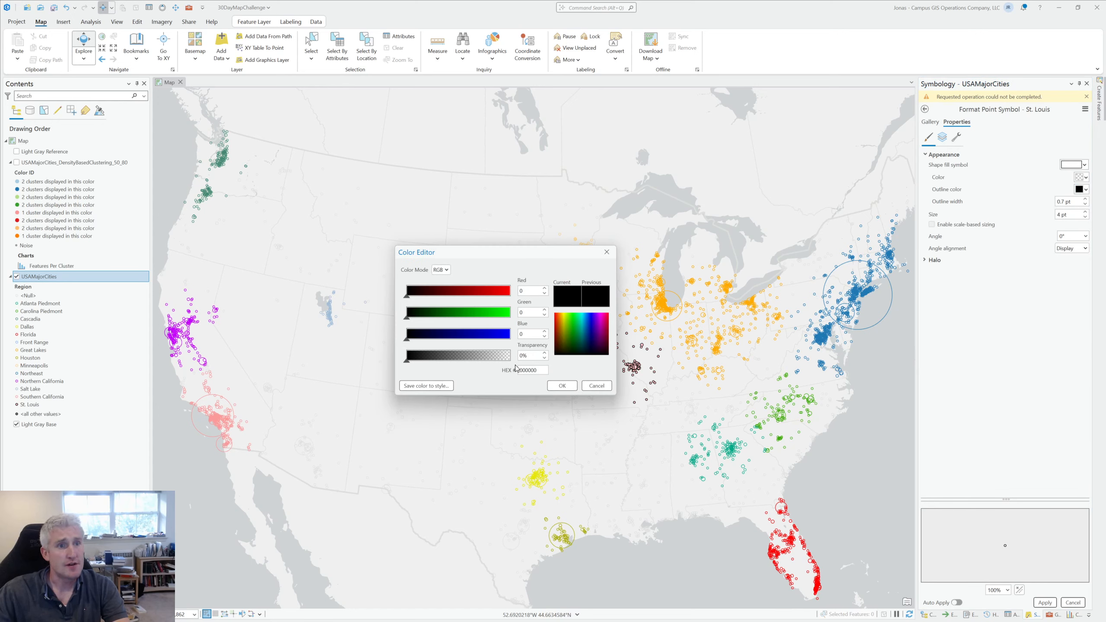
double_click(528, 370)
key("ctrl+v")
left_click(563, 387)
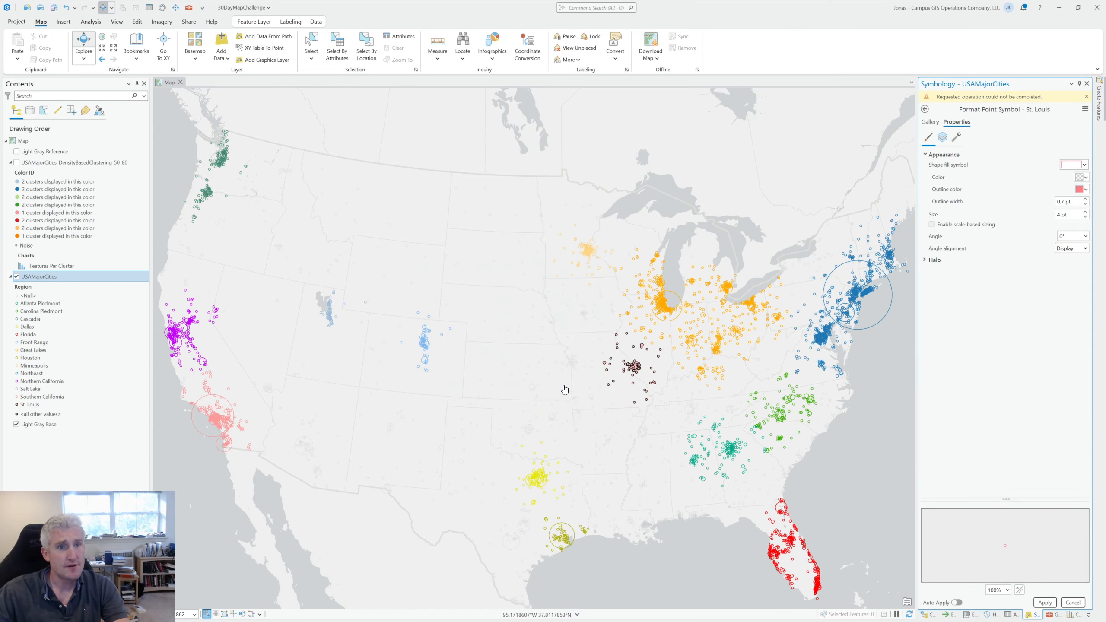
left_click(1048, 603)
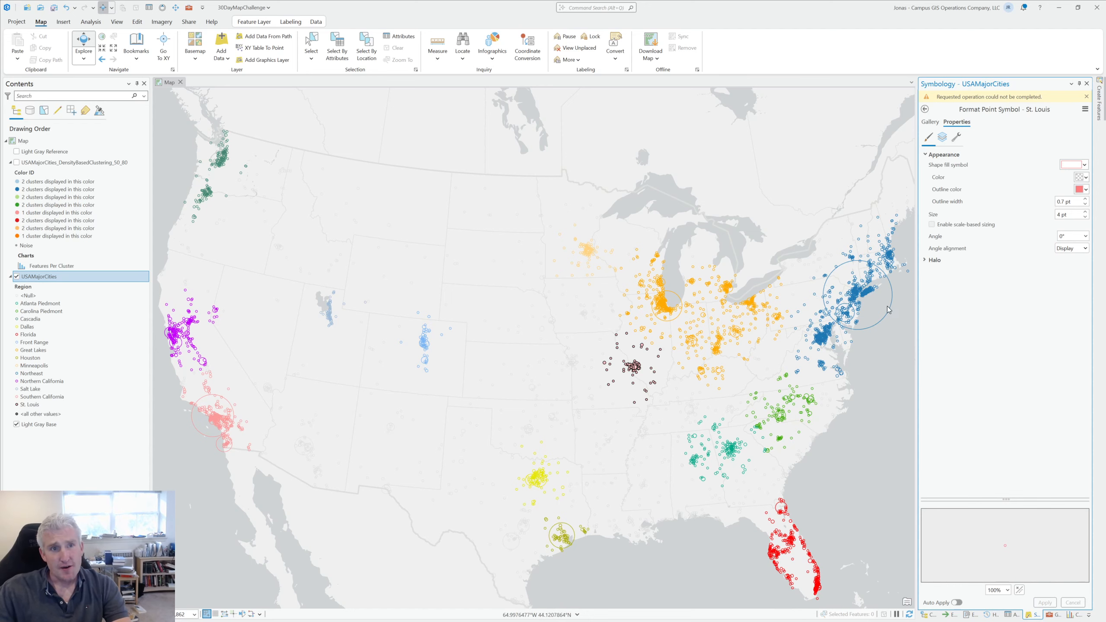
scroll(626, 372, "up", 5)
scroll(659, 372, "down", 5)
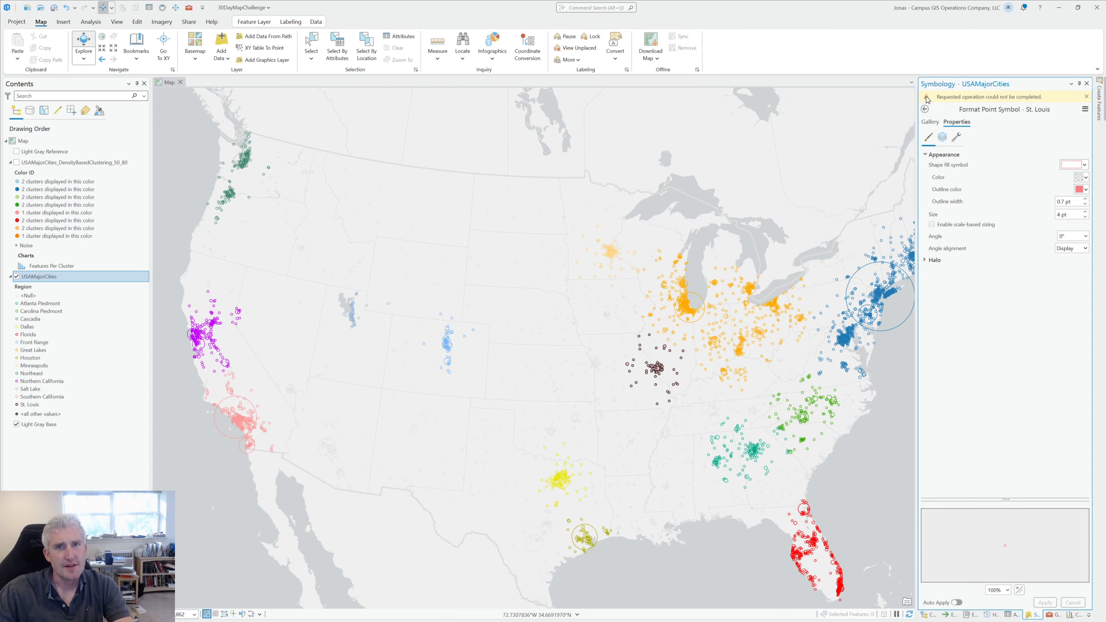
left_click_drag(892, 137, 849, 137)
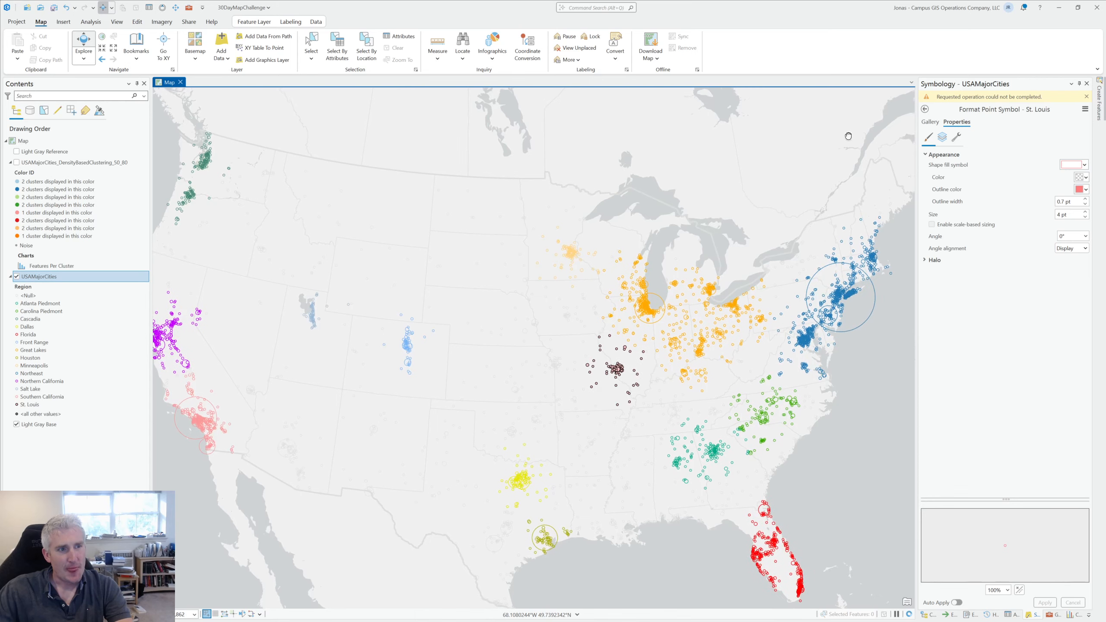
- Reopen the St. Louis symbol, set no fill color and outline color hex FF7F7F, and apply it
left_click(924, 109)
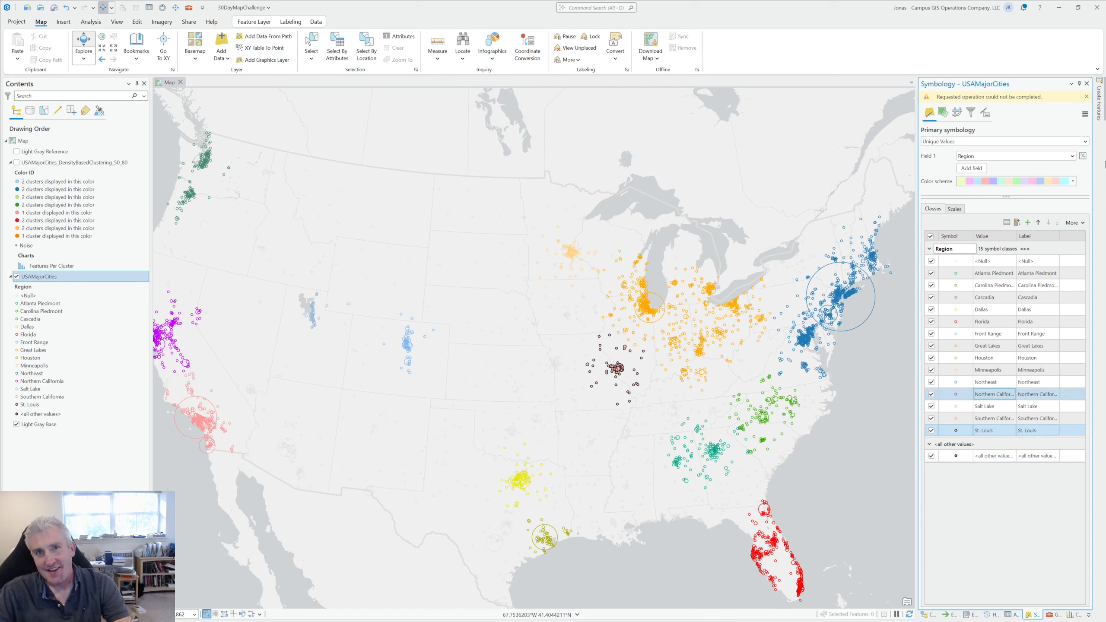
left_click(1086, 97)
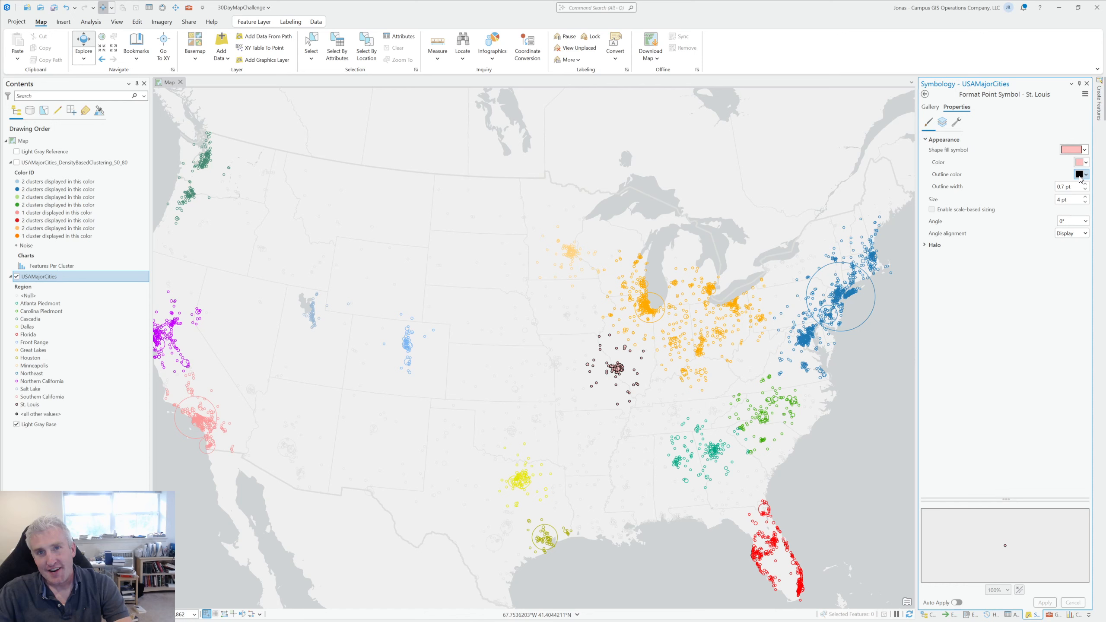
left_click(1086, 162)
left_click(1082, 174)
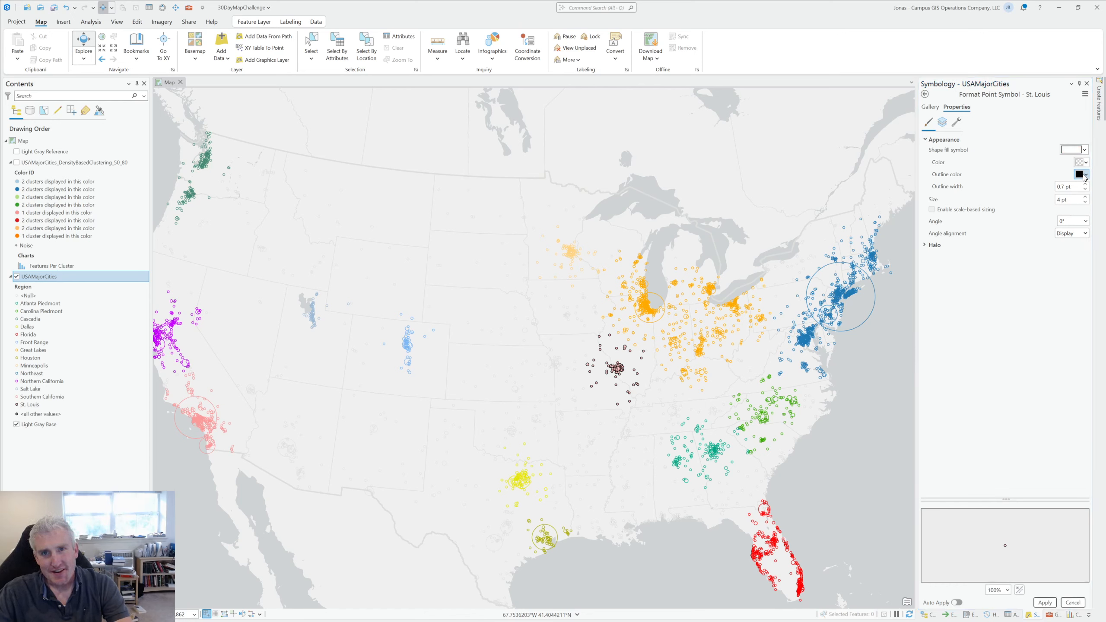
left_click(1083, 174)
left_click(1034, 306)
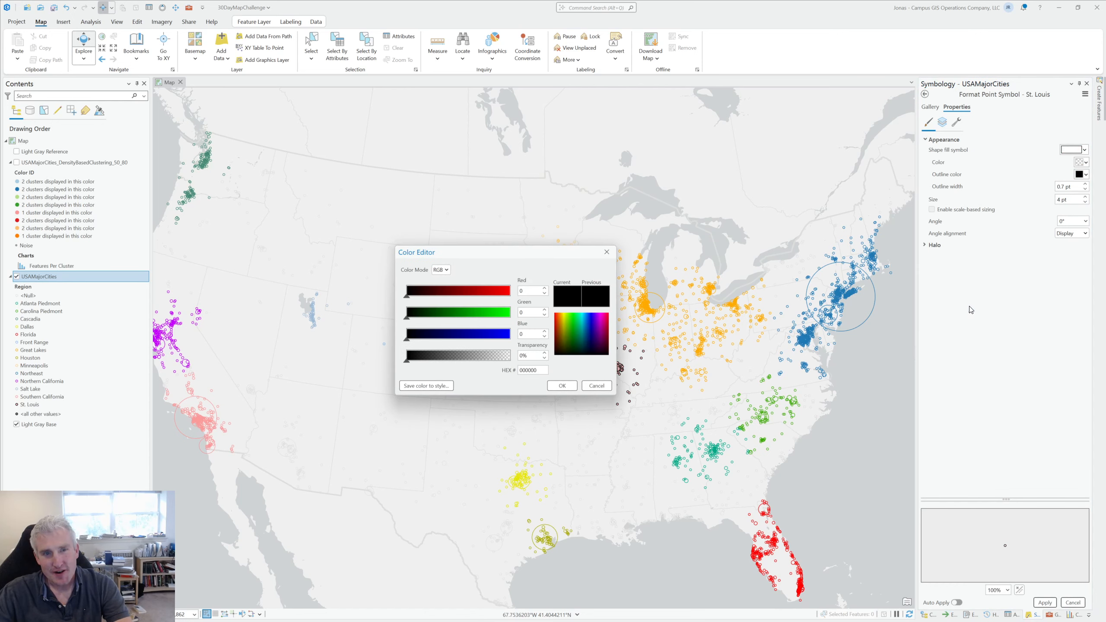
double_click(532, 370)
type("FF7F7F")
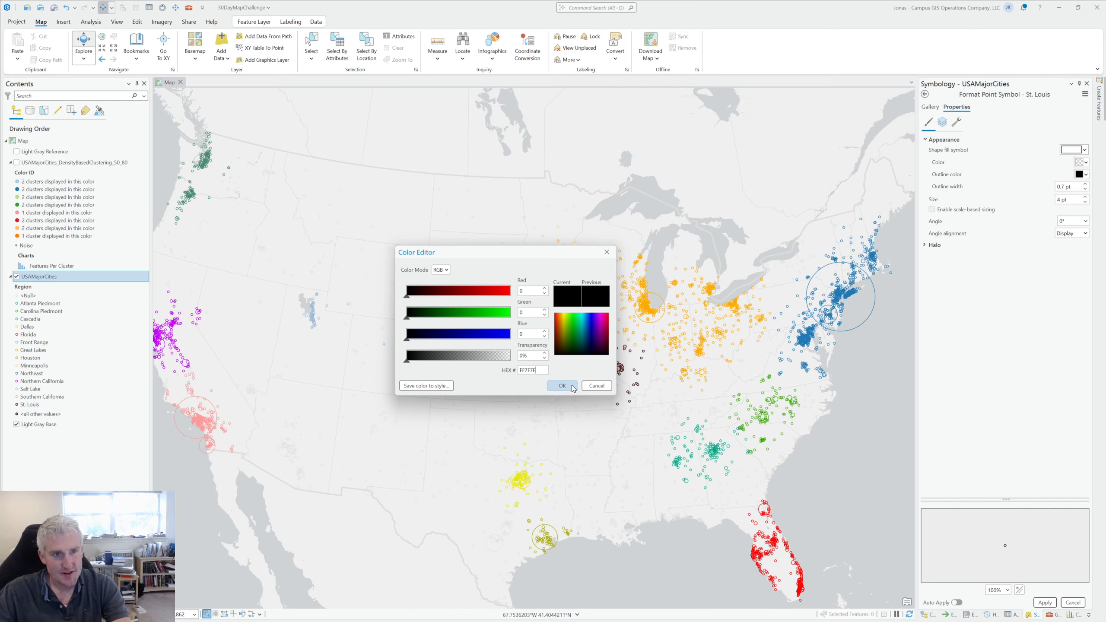
left_click(562, 385)
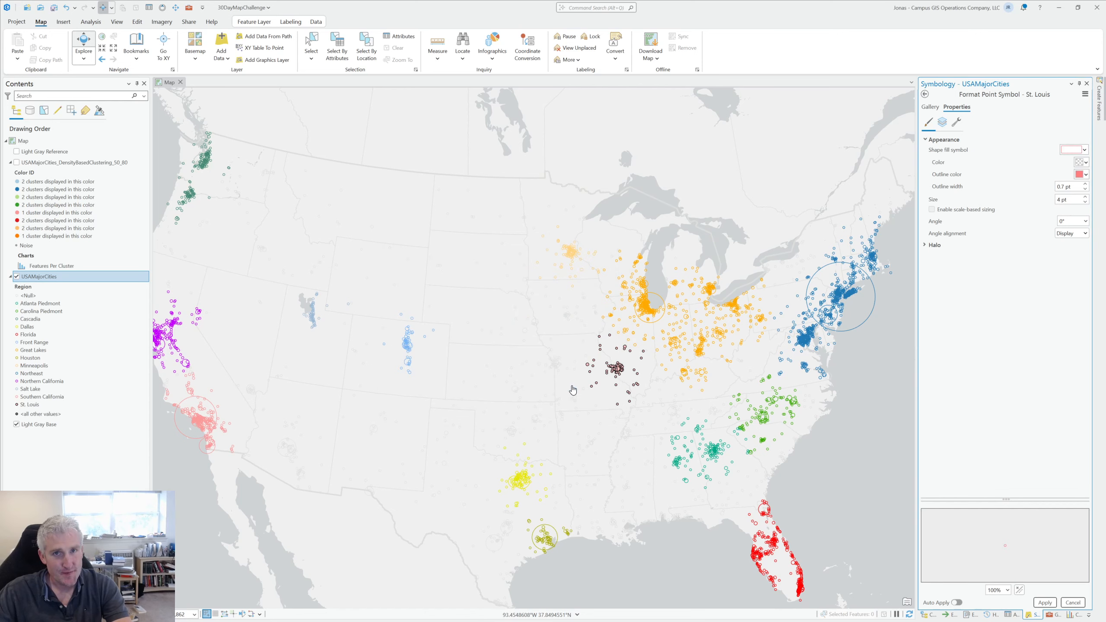
left_click(1044, 602)
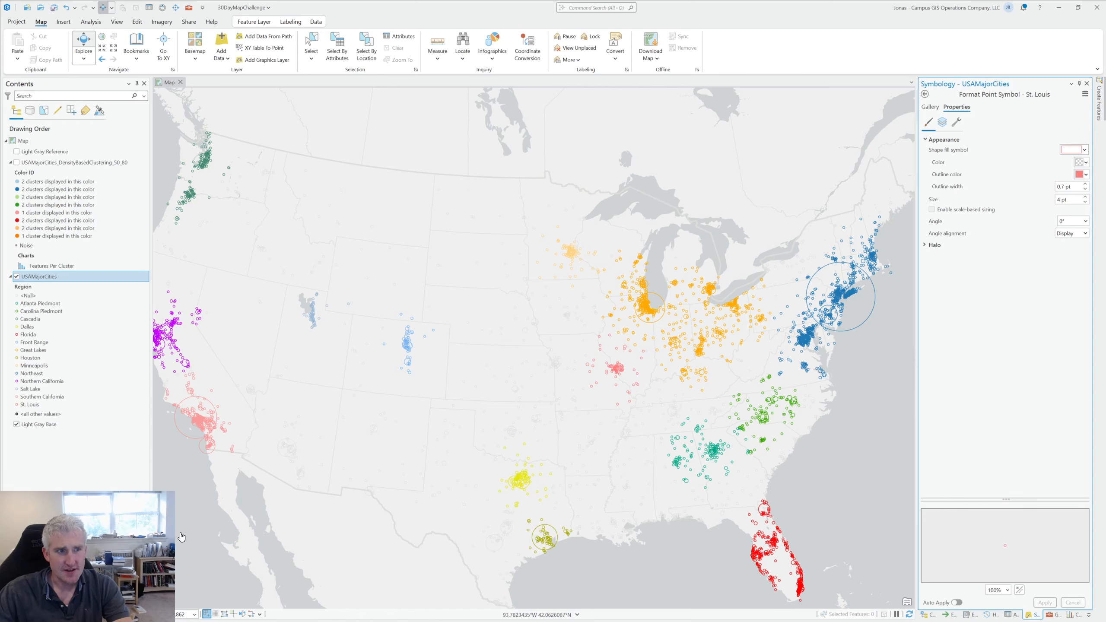
- Rename the map as "1 - Points" in its general properties
left_click_drag(518, 395, 566, 390)
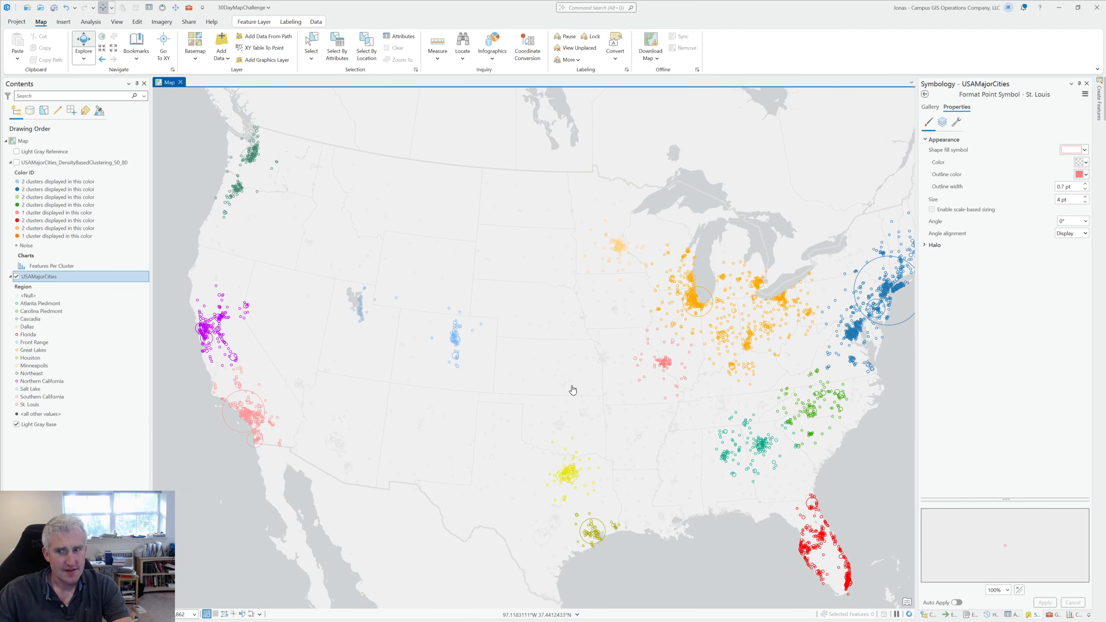
left_click_drag(628, 363, 605, 375)
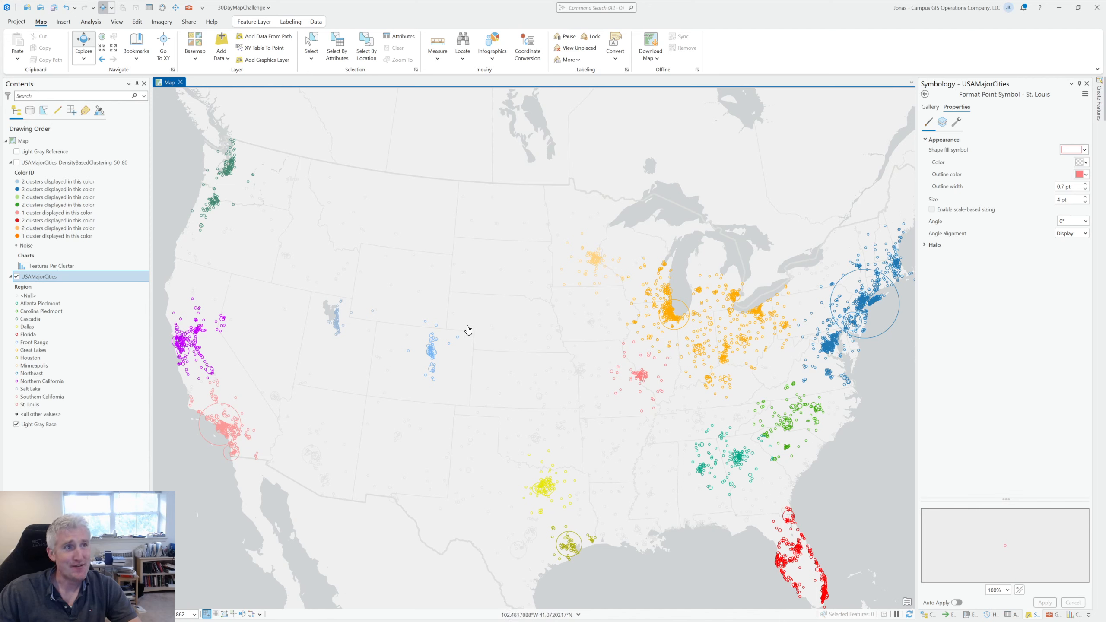
right_click(110, 141)
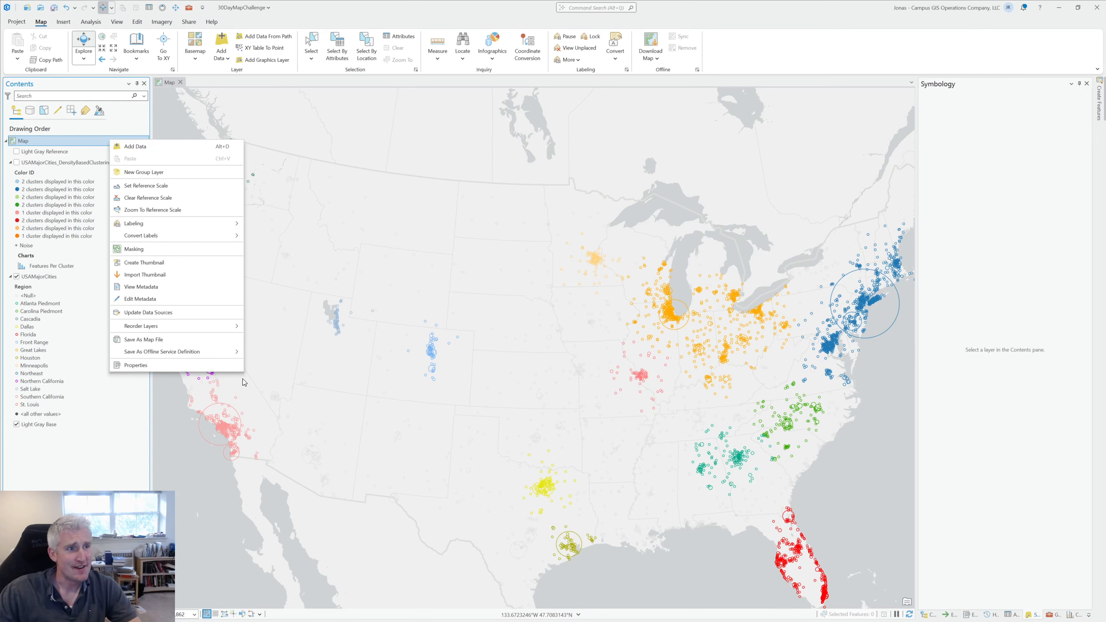
left_click(238, 366)
left_click(491, 270)
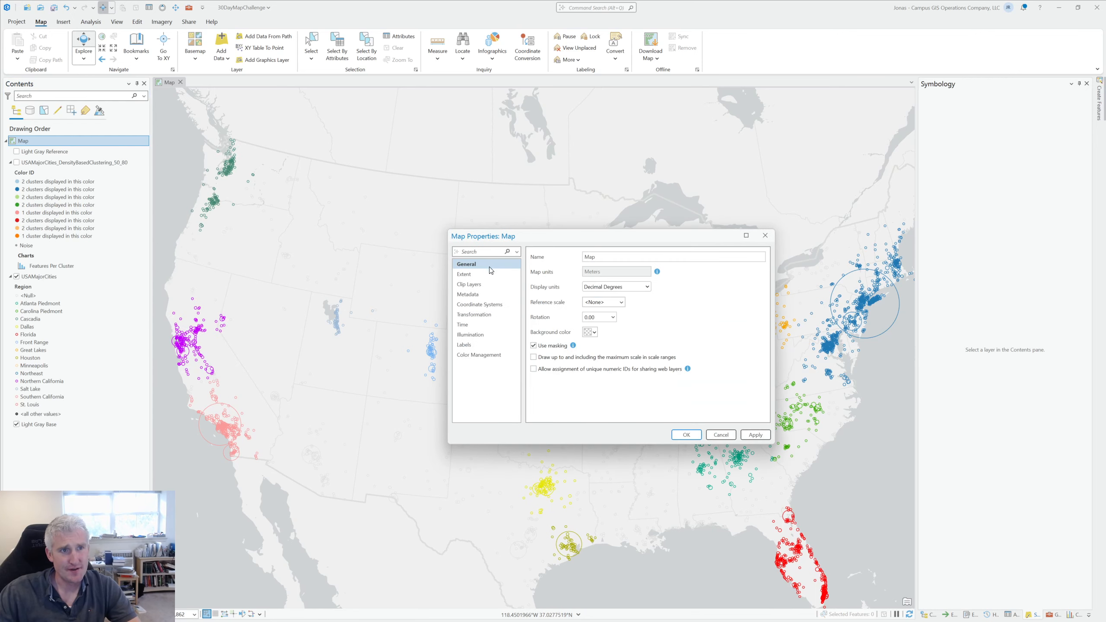
left_click_drag(636, 256, 536, 257)
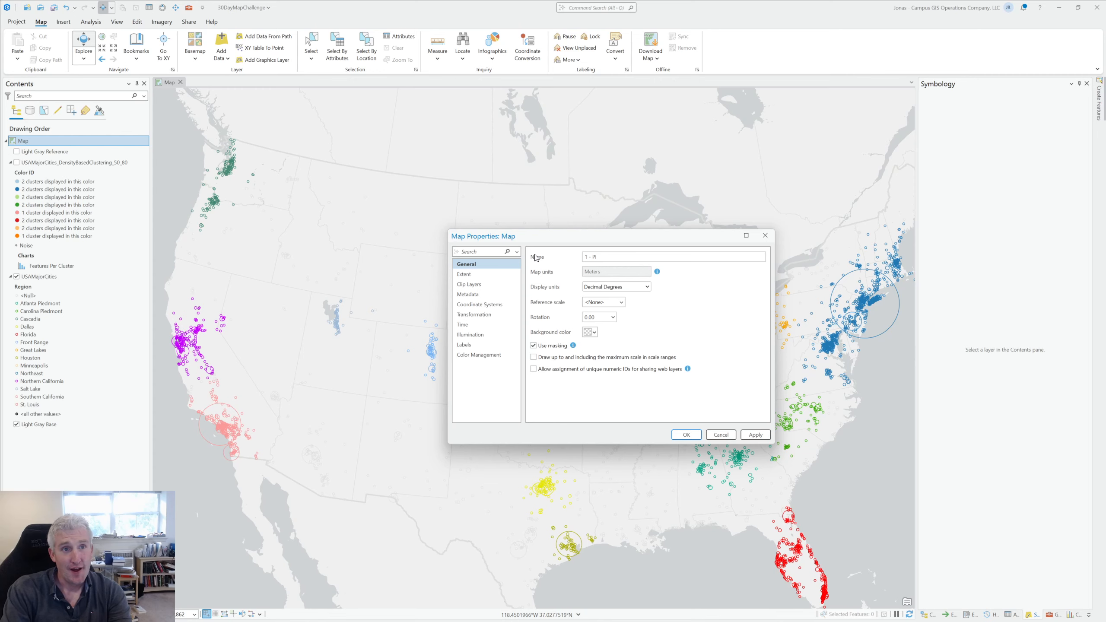
type("1 - Points")
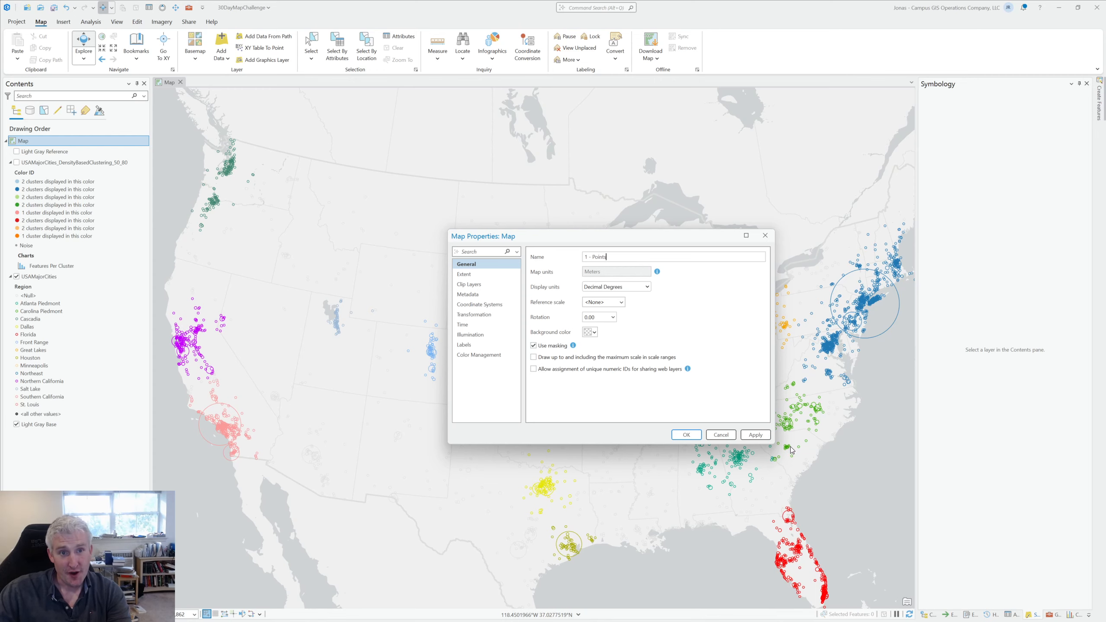
left_click(756, 435)
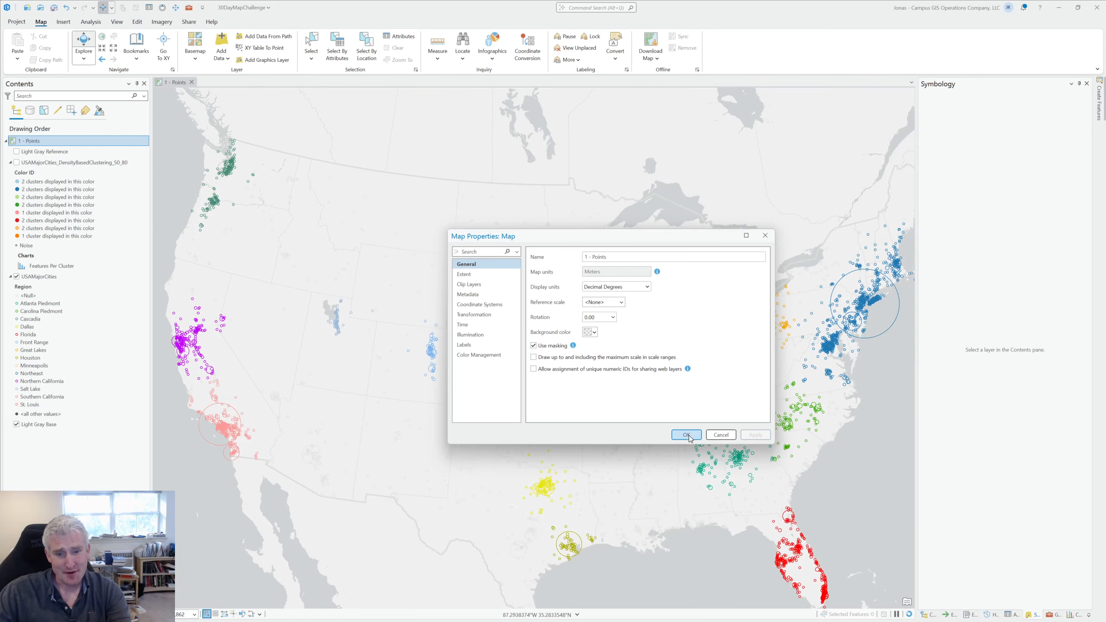
left_click(686, 435)
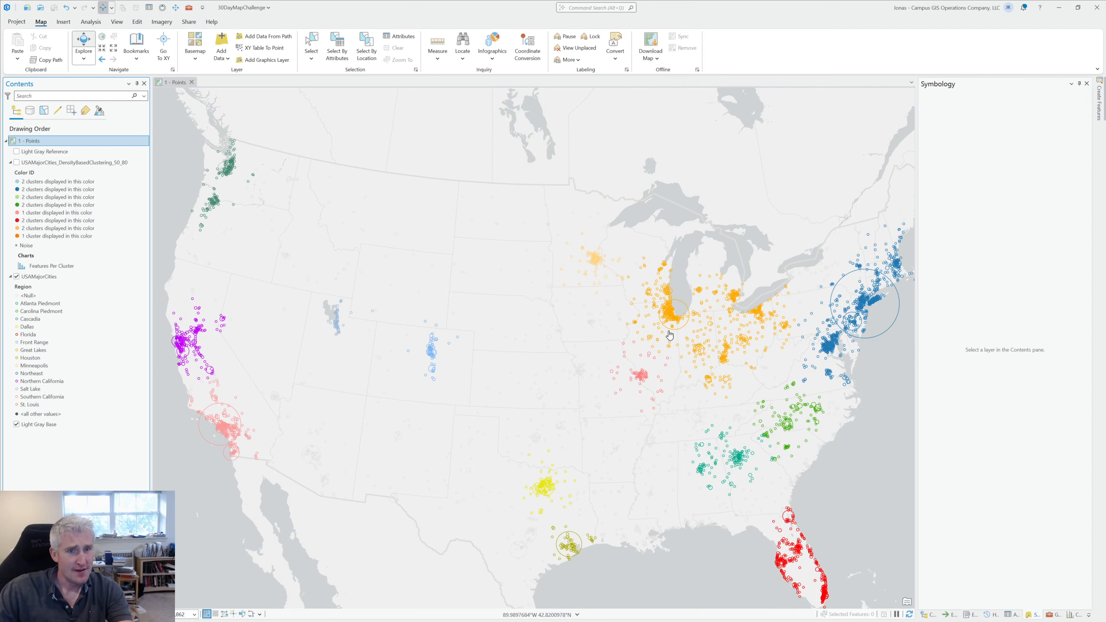
- Create a new landscape layout with an 11 by 8.5 inch page
left_click_drag(673, 349, 650, 351)
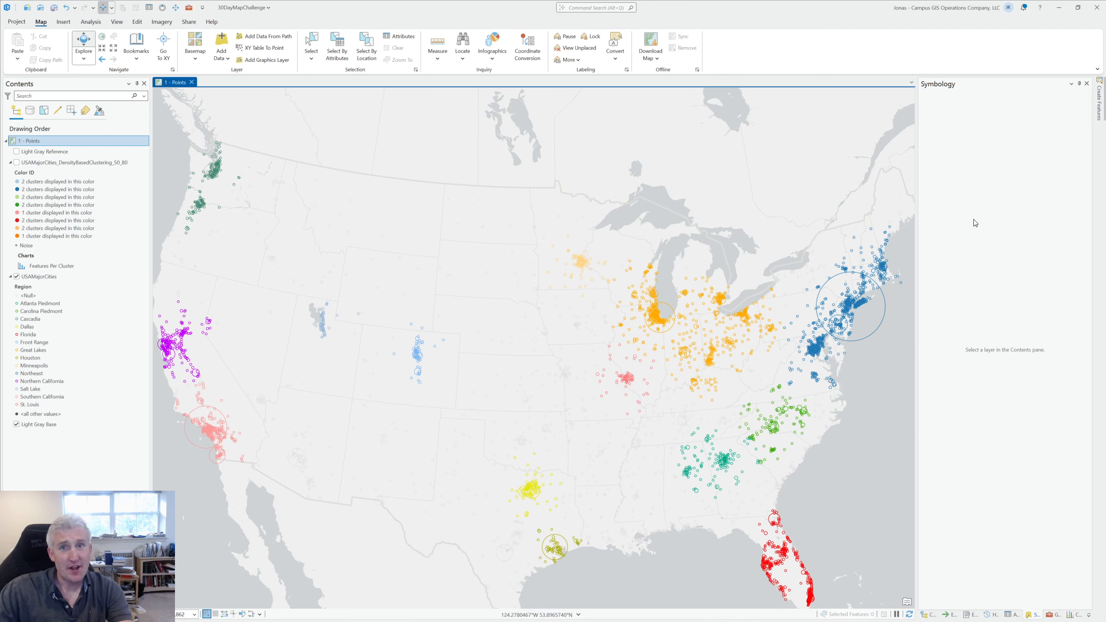
left_click(63, 22)
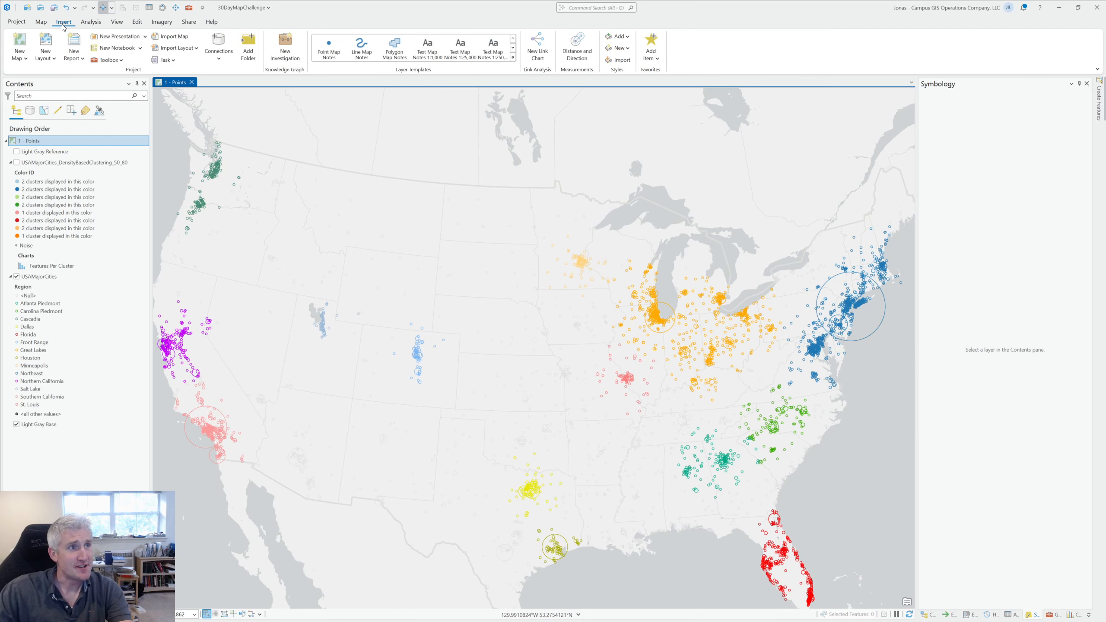
left_click(46, 55)
left_click(63, 183)
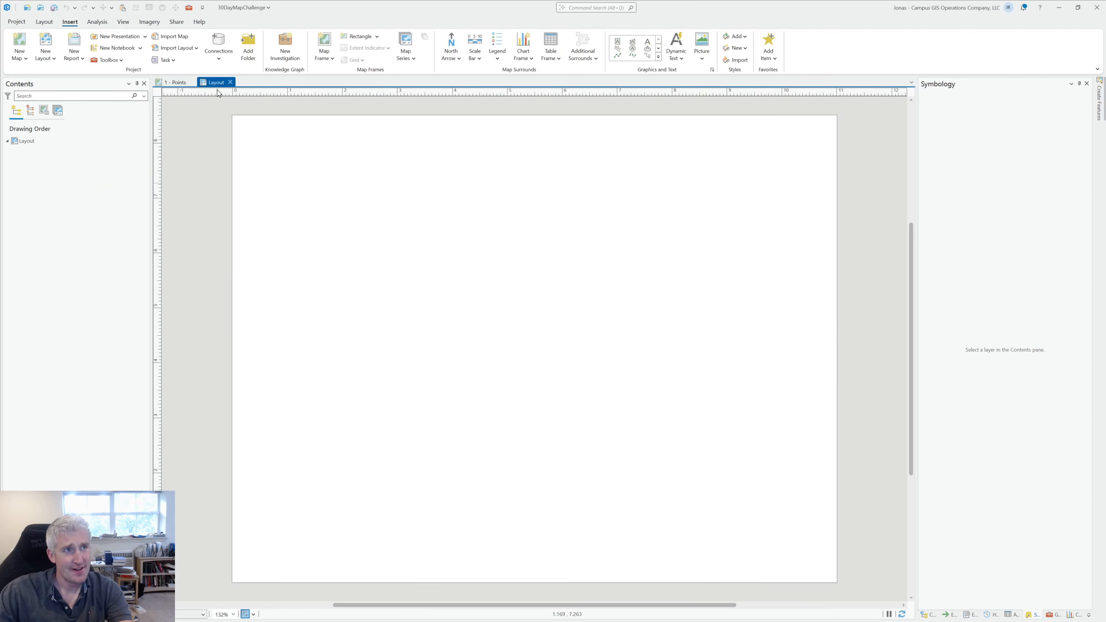
- Insert a rectangular map frame of the 1 - Points map, filling the layout page except for a narrow margin
left_click(326, 56)
left_click(394, 123)
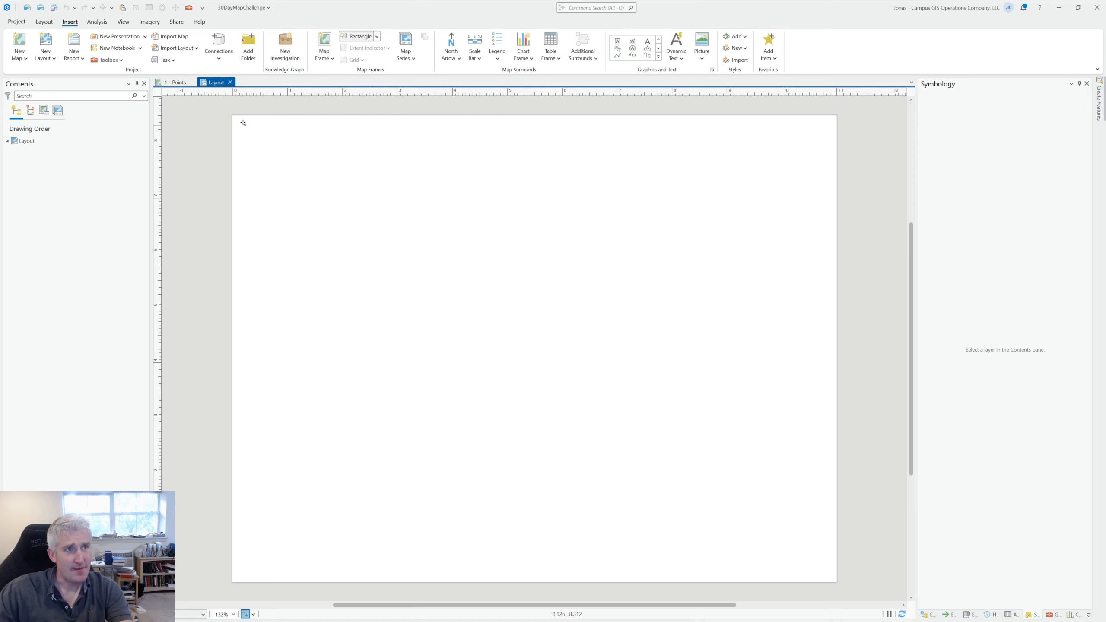
mouse_move(237, 119)
left_mouse_down()
mouse_move(836, 586)
mouse_move(832, 578)
left_mouse_up()
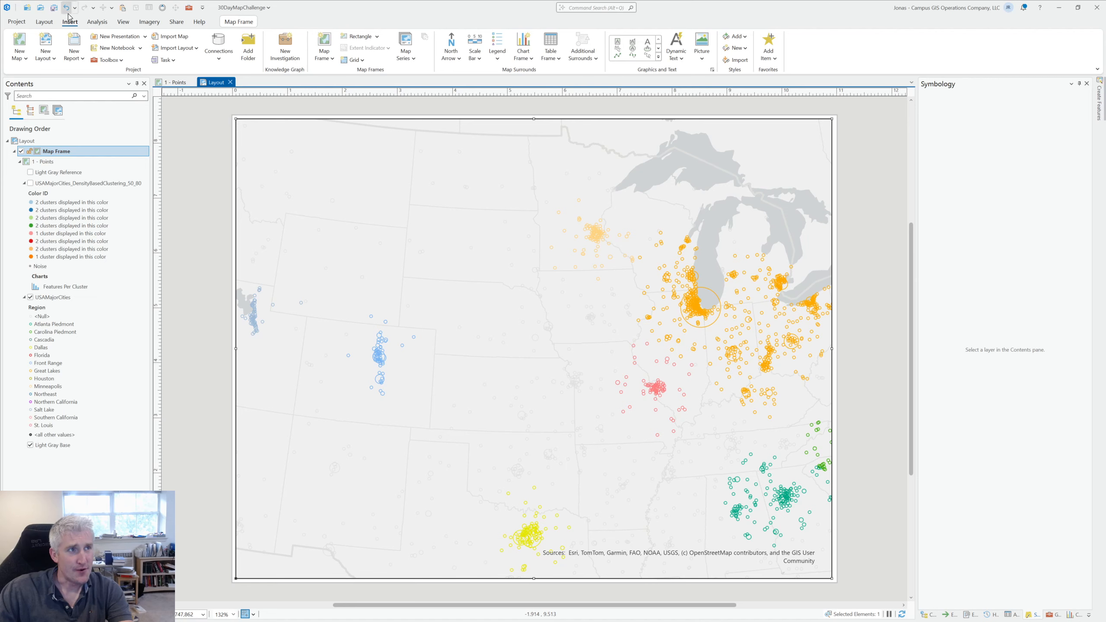
- Activate the map frame and adjust its extent until the whole contiguous United States fits inside it
left_click(44, 21)
left_click(358, 44)
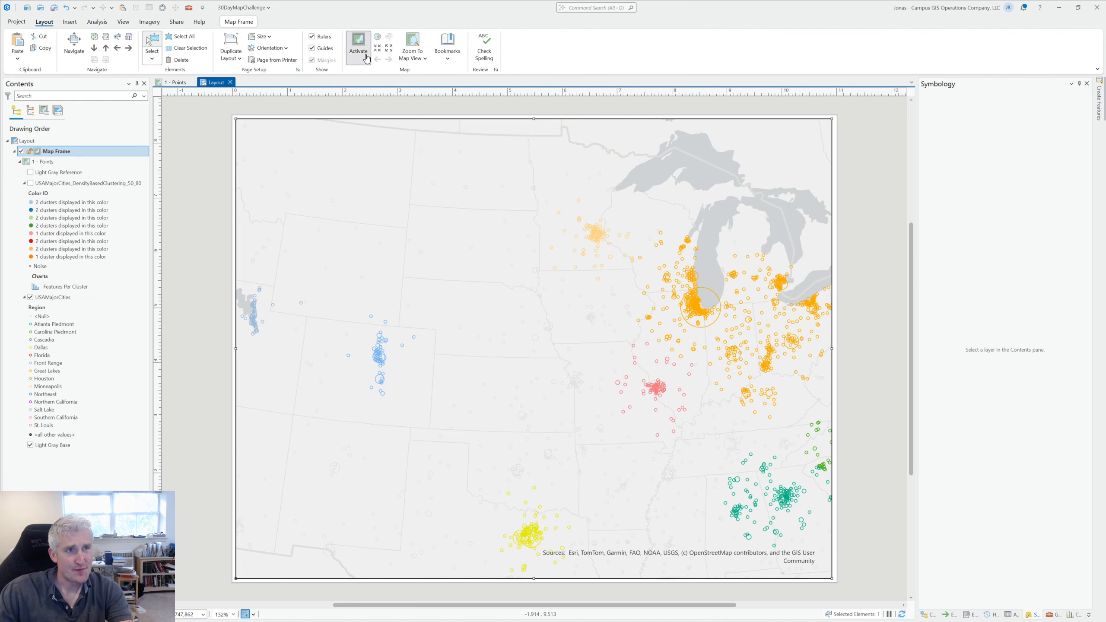
scroll(562, 449, "down", 1)
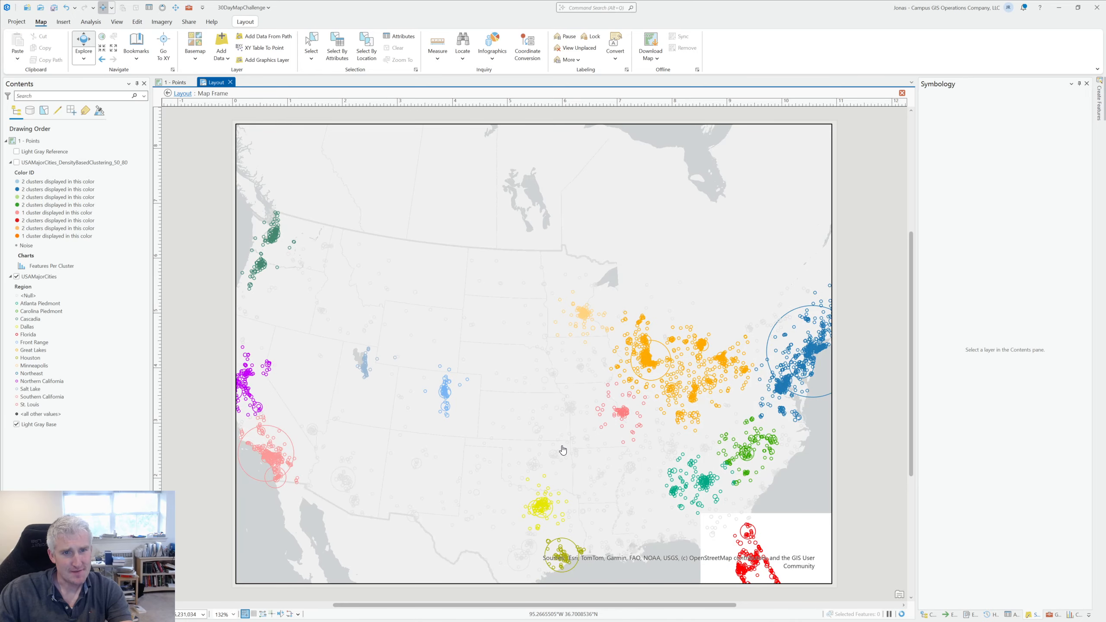
left_click_drag(562, 449, 563, 404)
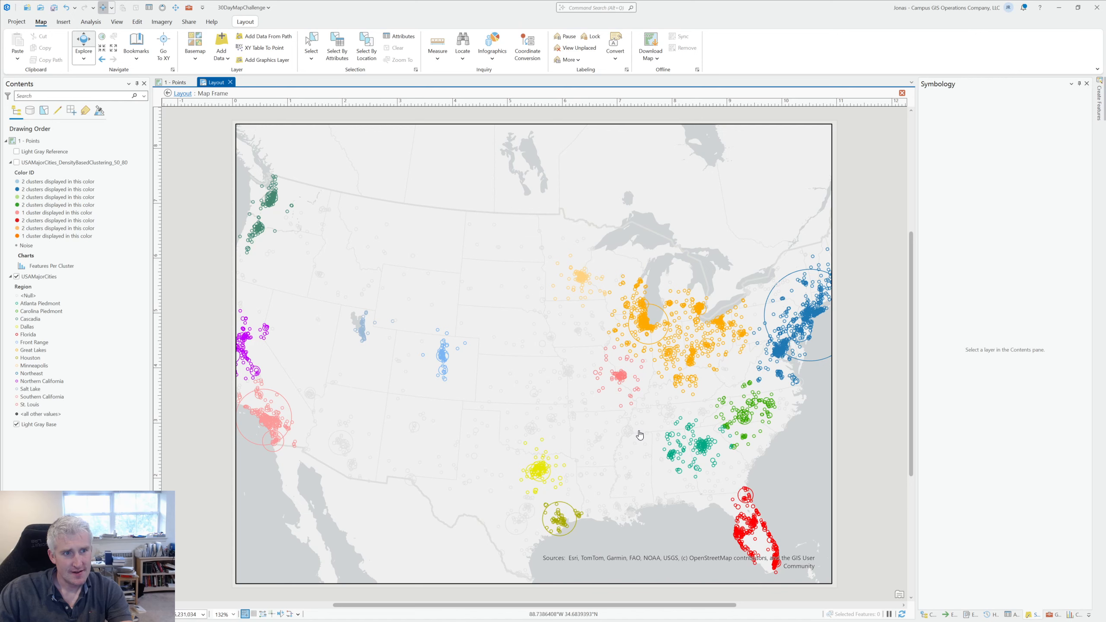
scroll(639, 435, "down", 2)
mouse_move(614, 393)
left_mouse_down()
mouse_move(567, 394)
mouse_move(612, 391)
left_mouse_up()
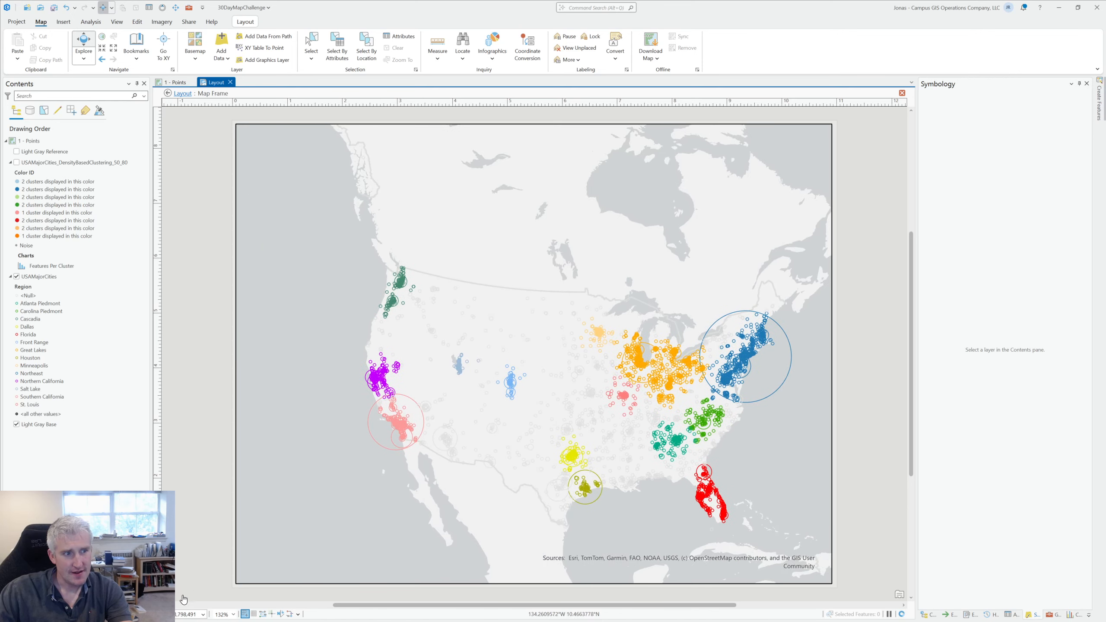
- Set the map frame scale to 1:18,798,491, center the contiguous United States in it, and close the frame's activation
left_click(197, 615)
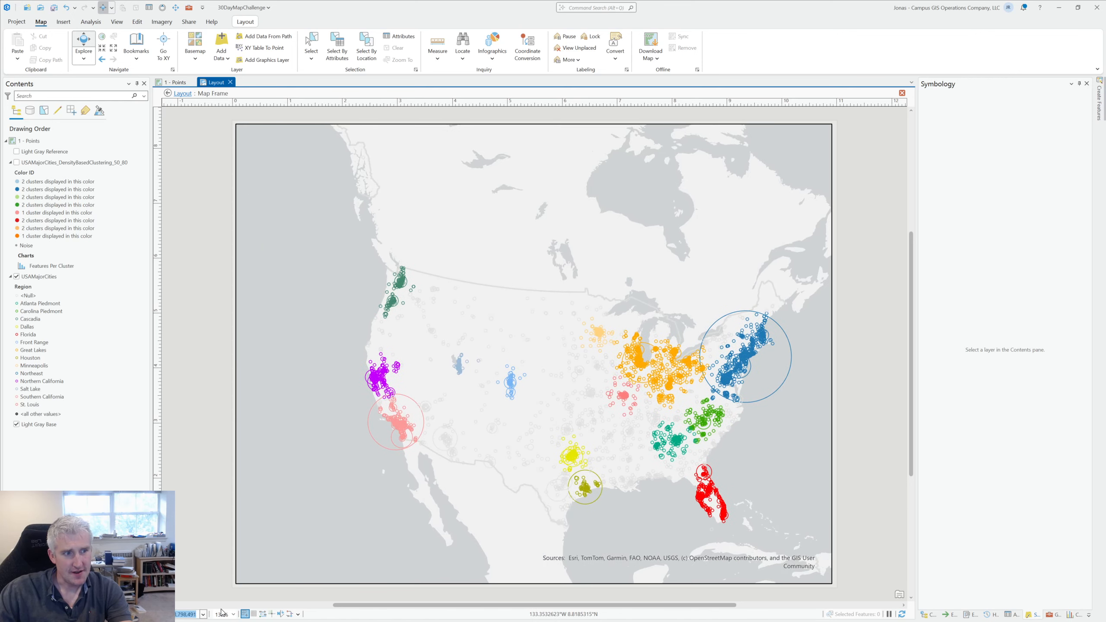
left_click(177, 615)
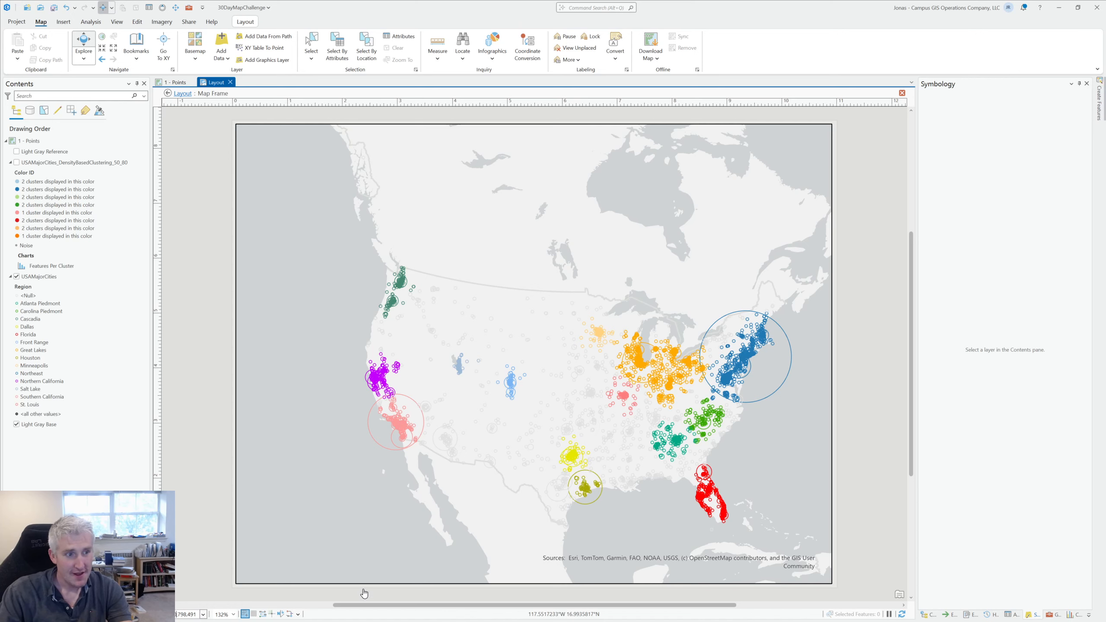
key("Return")
left_click_drag(551, 457, 505, 451)
left_click(177, 614)
left_click(183, 615)
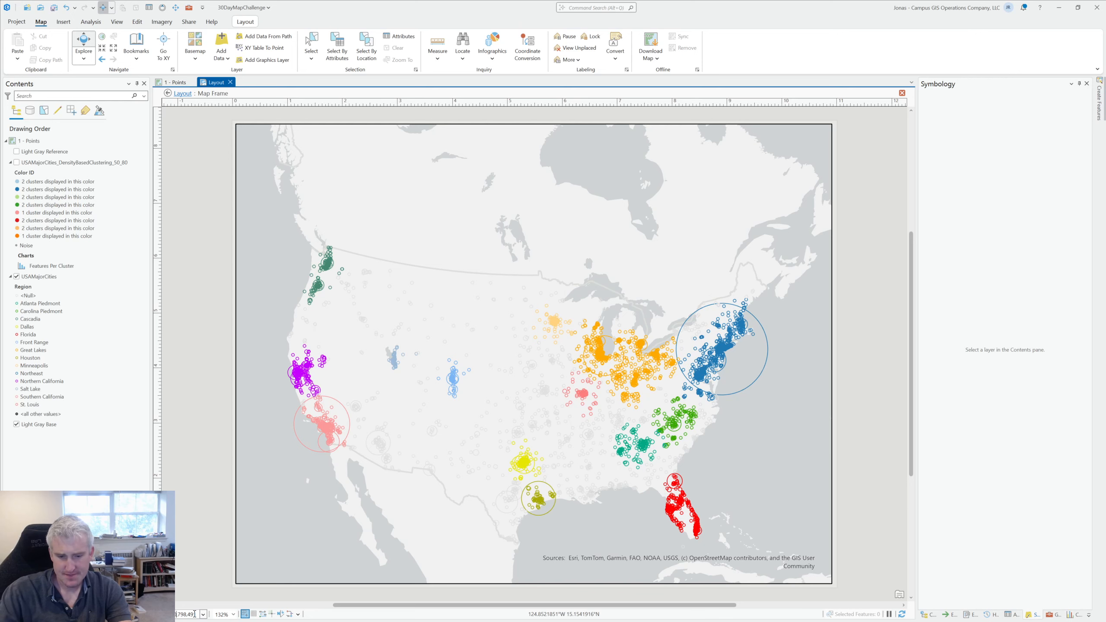
key("BackSpace")
key("BackSpace")
type("18")
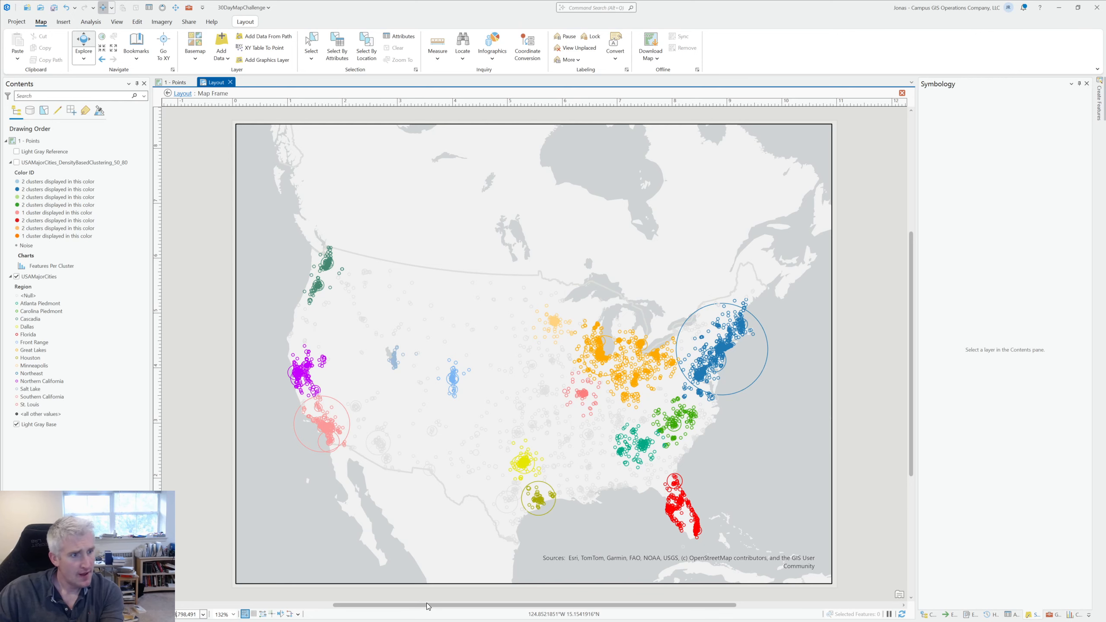
key("Return")
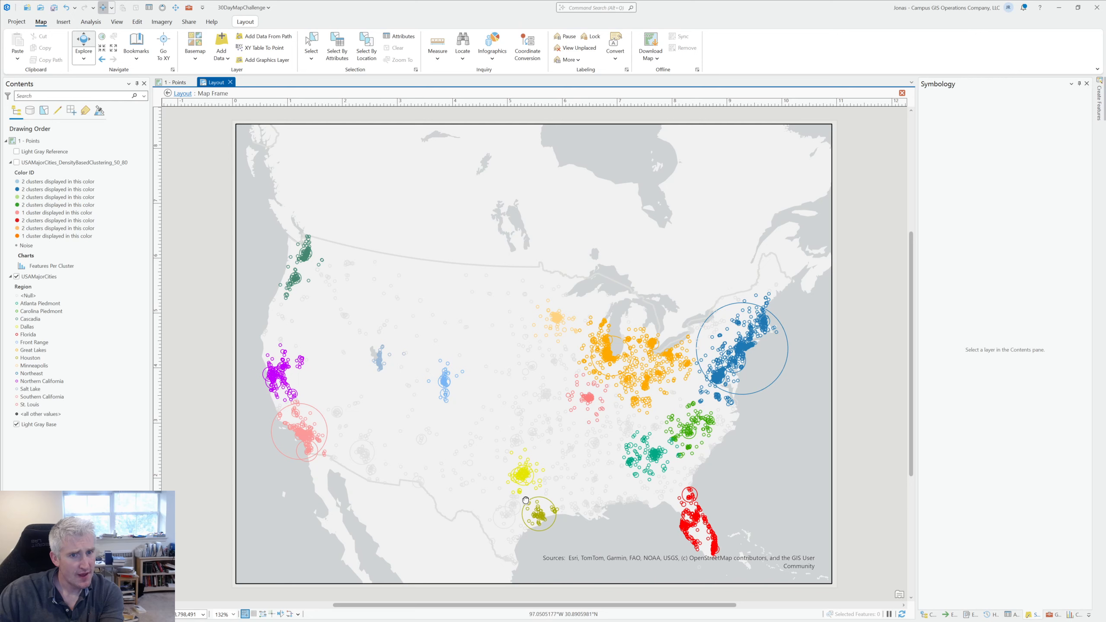
left_click_drag(525, 502, 534, 492)
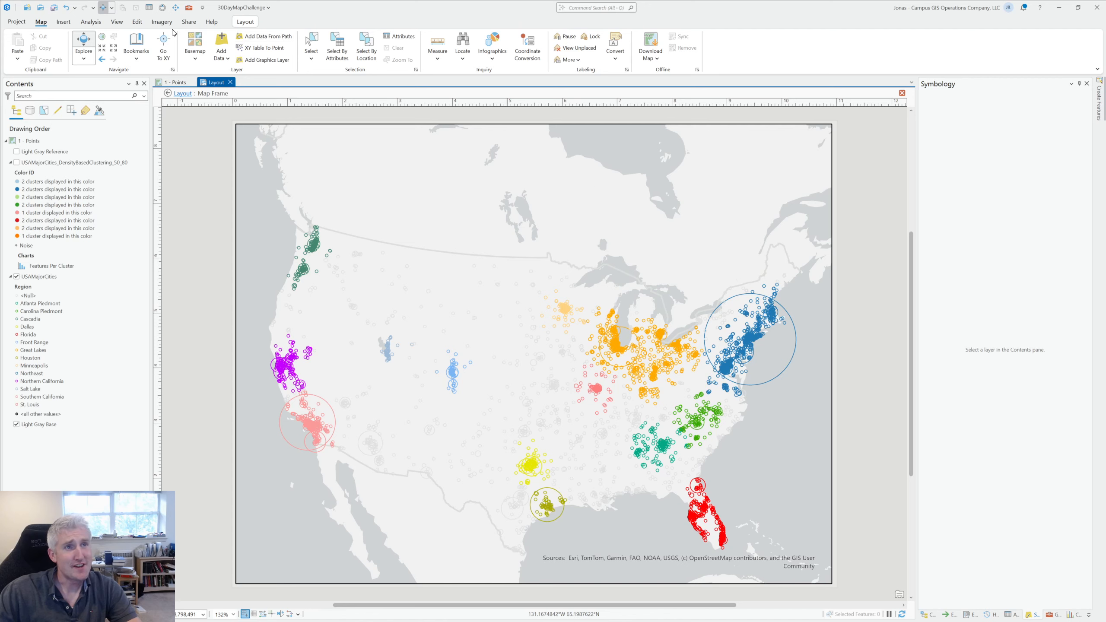
left_click(235, 20)
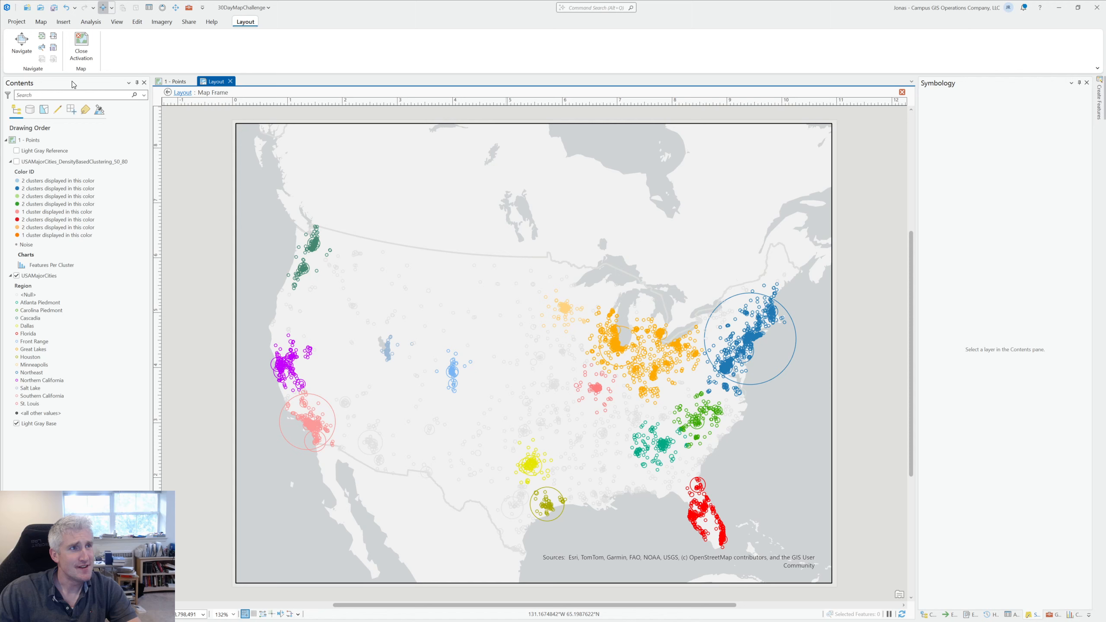
left_click(81, 44)
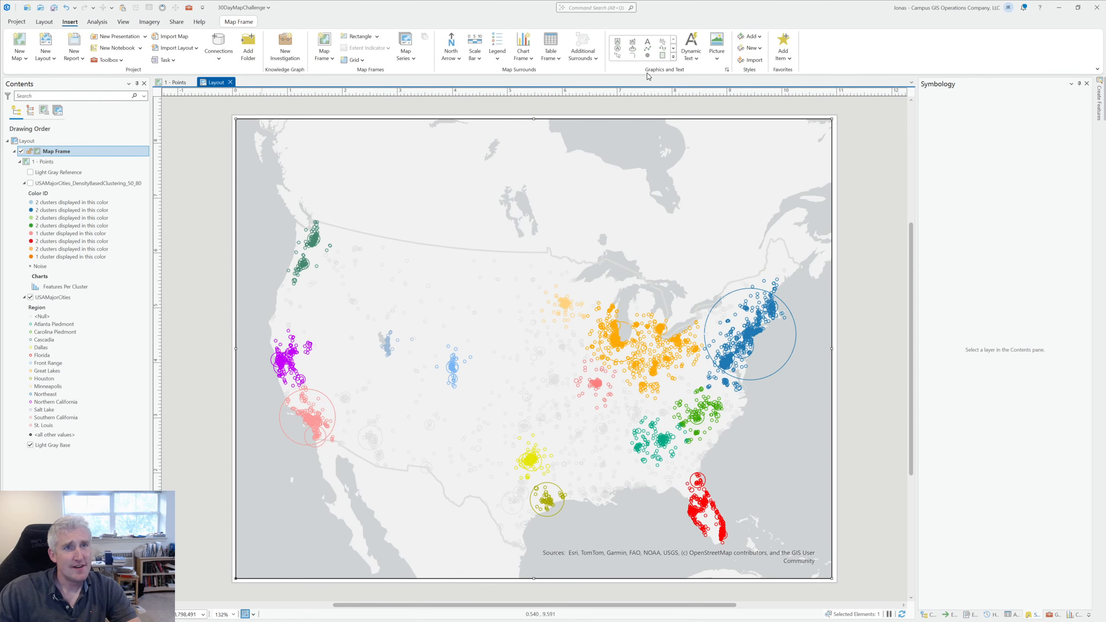
- Add the layout's Service Layer Credits as dynamic text outside the page, beside its east edge, and save the project
left_click(692, 48)
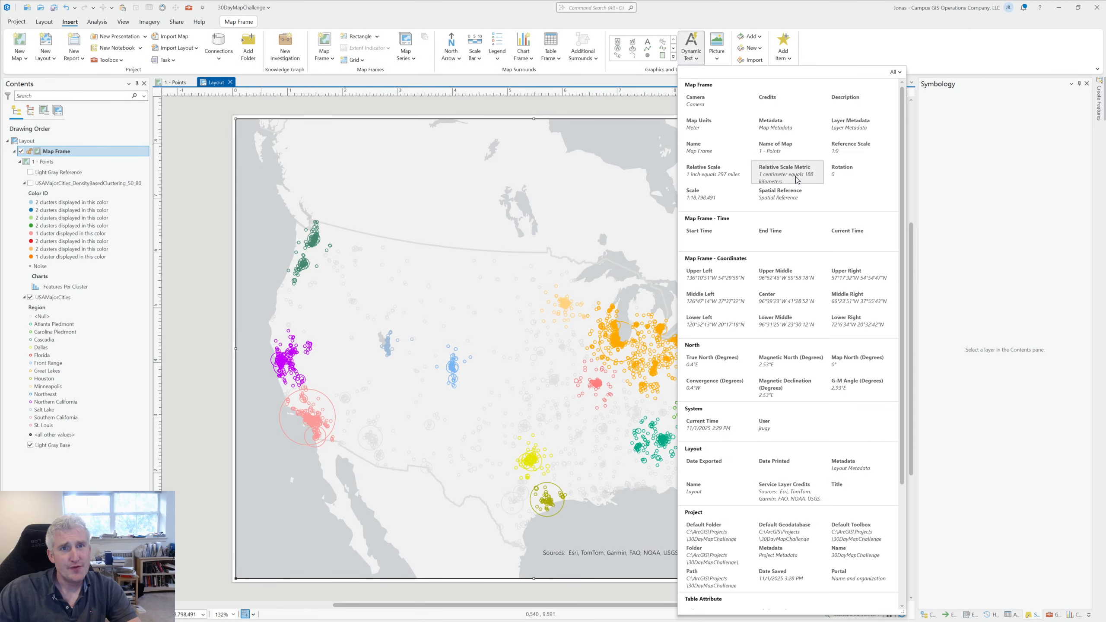
scroll(824, 496, "down", 3)
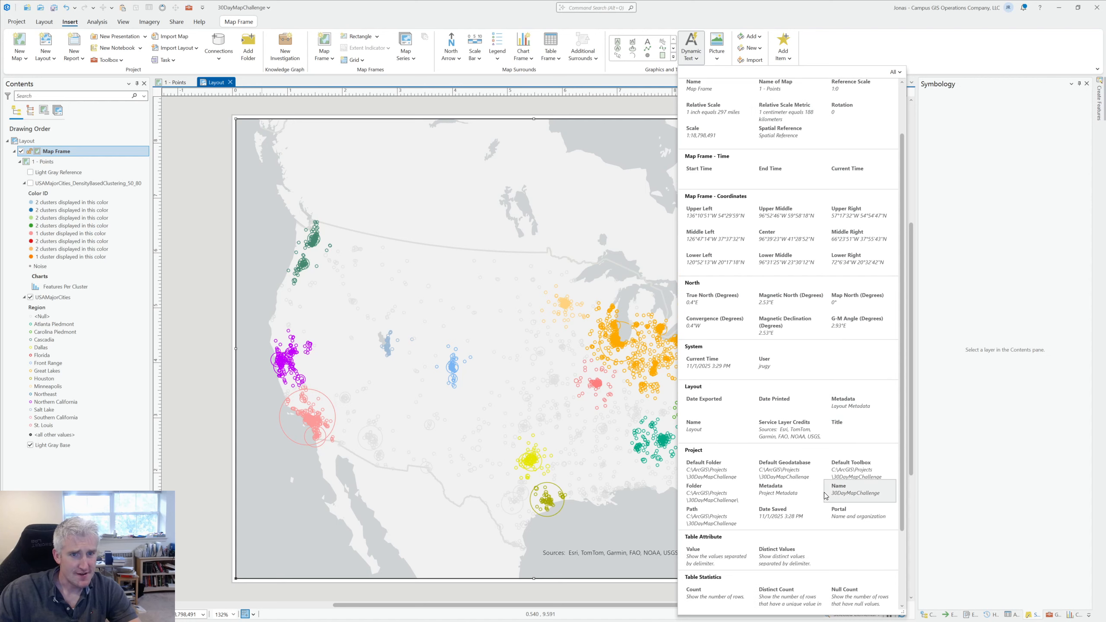
left_click(783, 429)
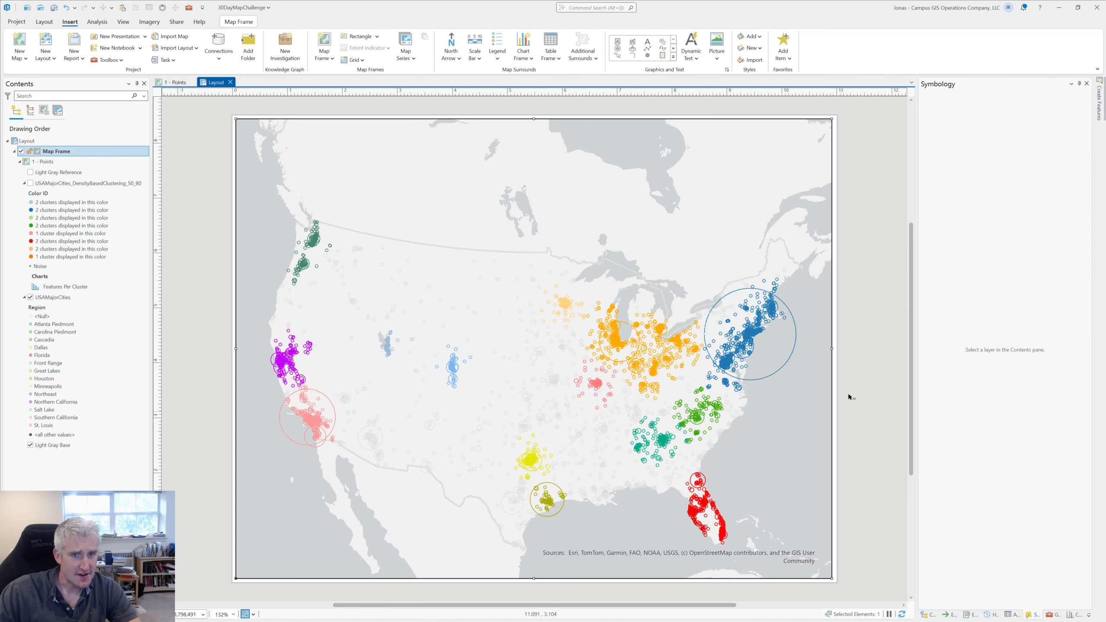
left_click(879, 377)
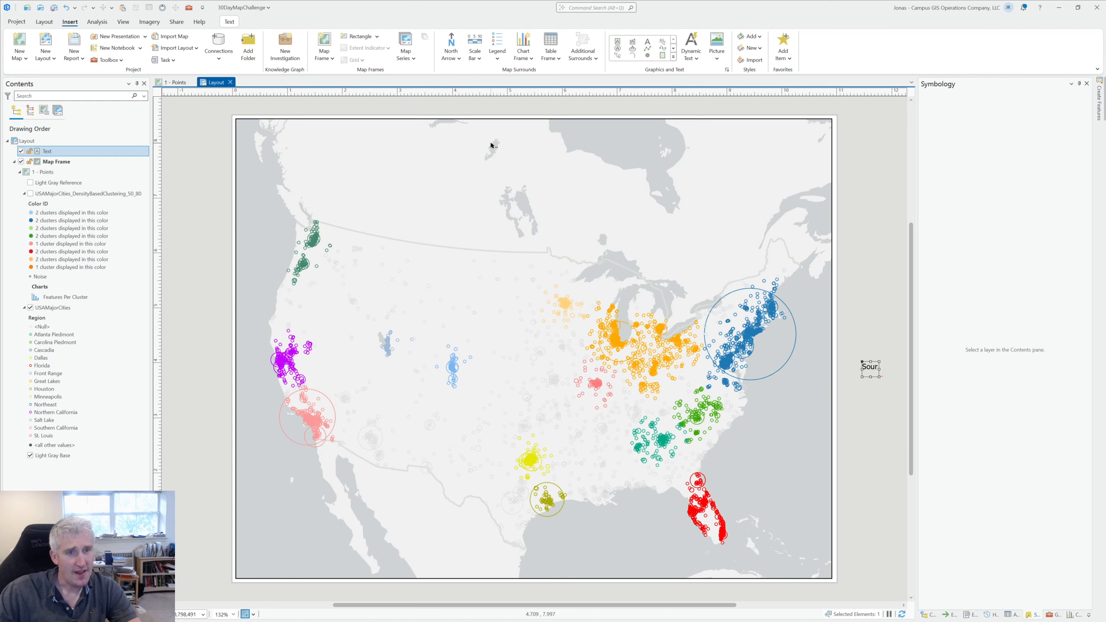
left_click(57, 12)
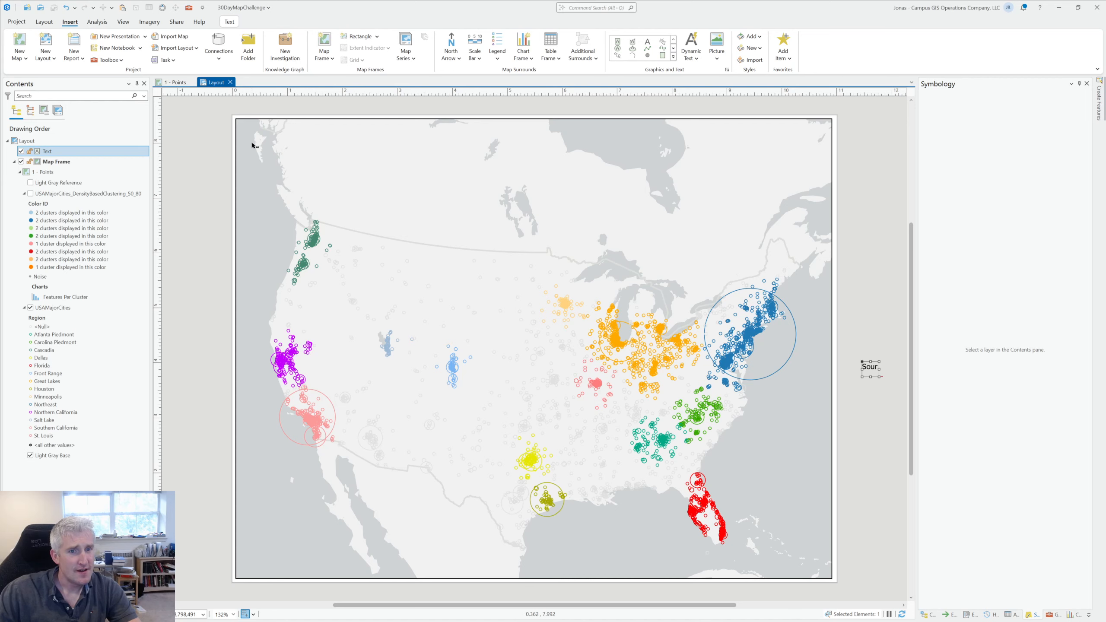
- Open the layout's export settings with the GeoTIFF preset
left_click(176, 22)
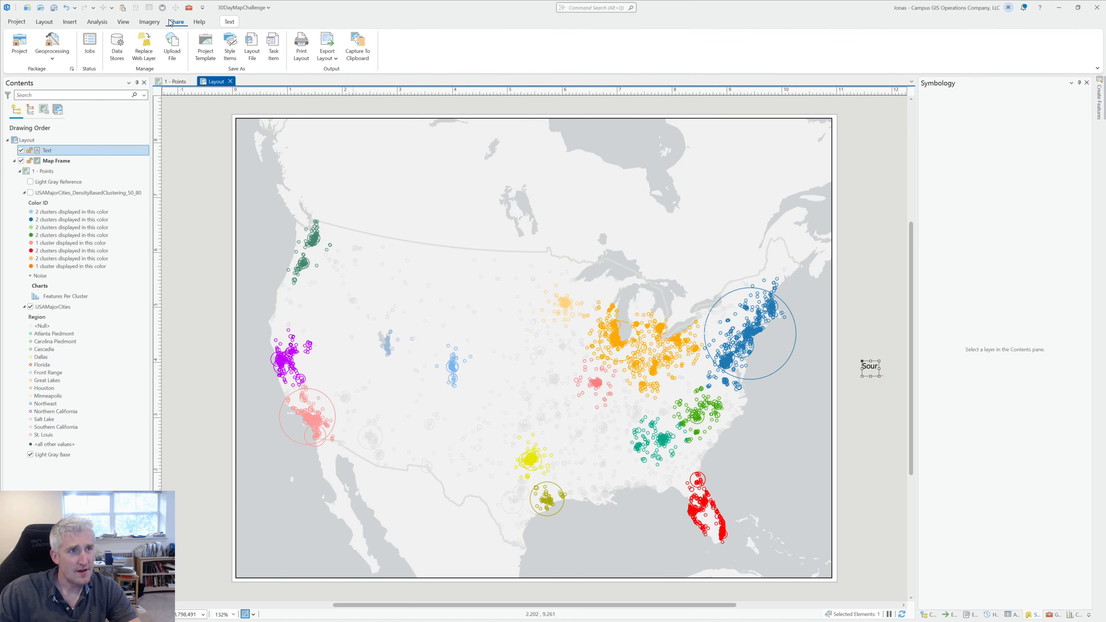
left_click(334, 59)
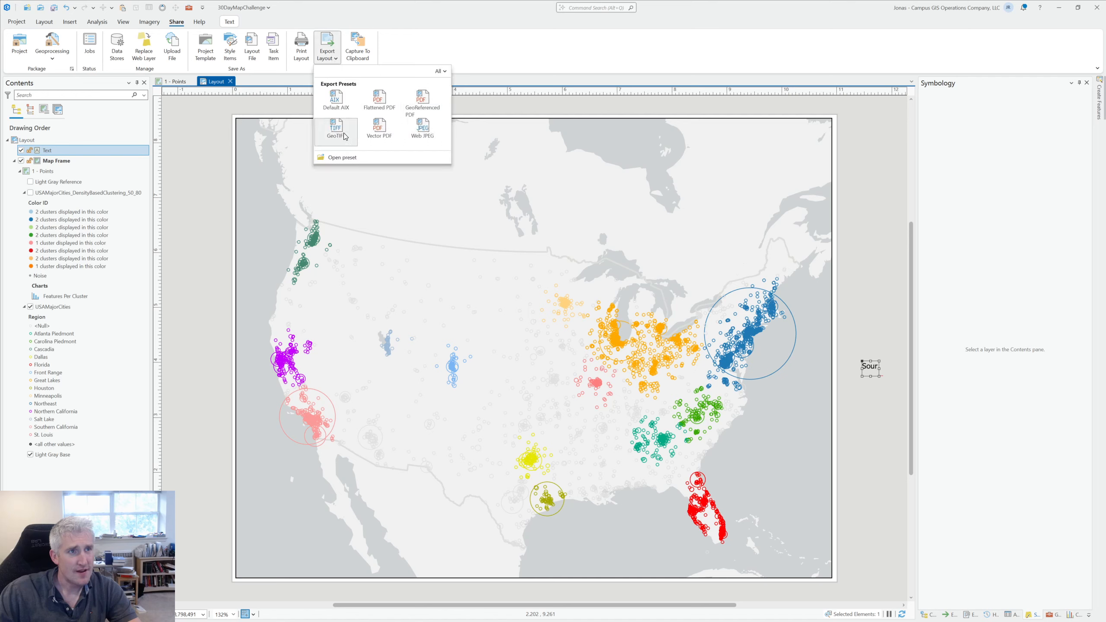
left_click(336, 128)
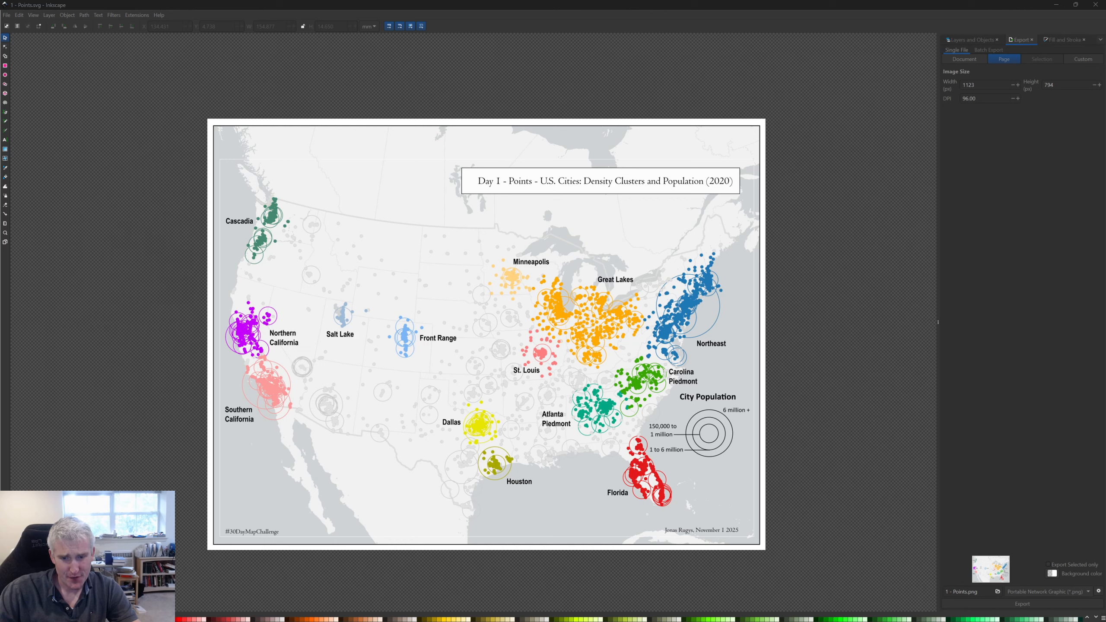
- Switch from the finished map in Inkscape to the Emerging Megaregions reference image to compare the two designs
key("alt+Tab")
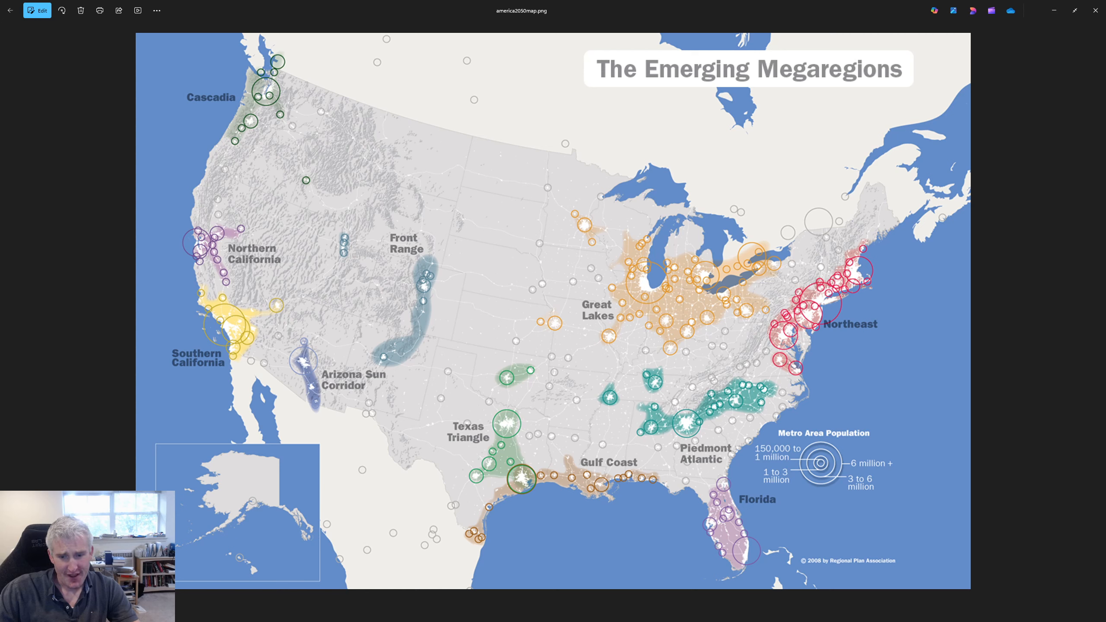
key("Right")
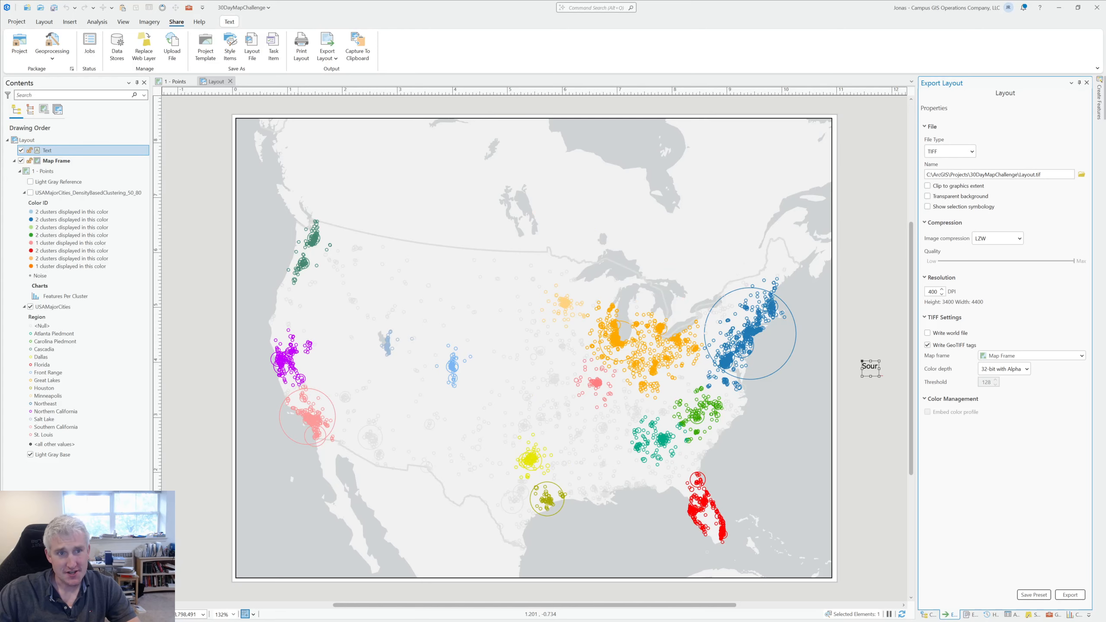
- Return to the 1 - Points map in ArcGIS Pro and go back from Calculate Field to the geoprocessing tool search
left_click(174, 81)
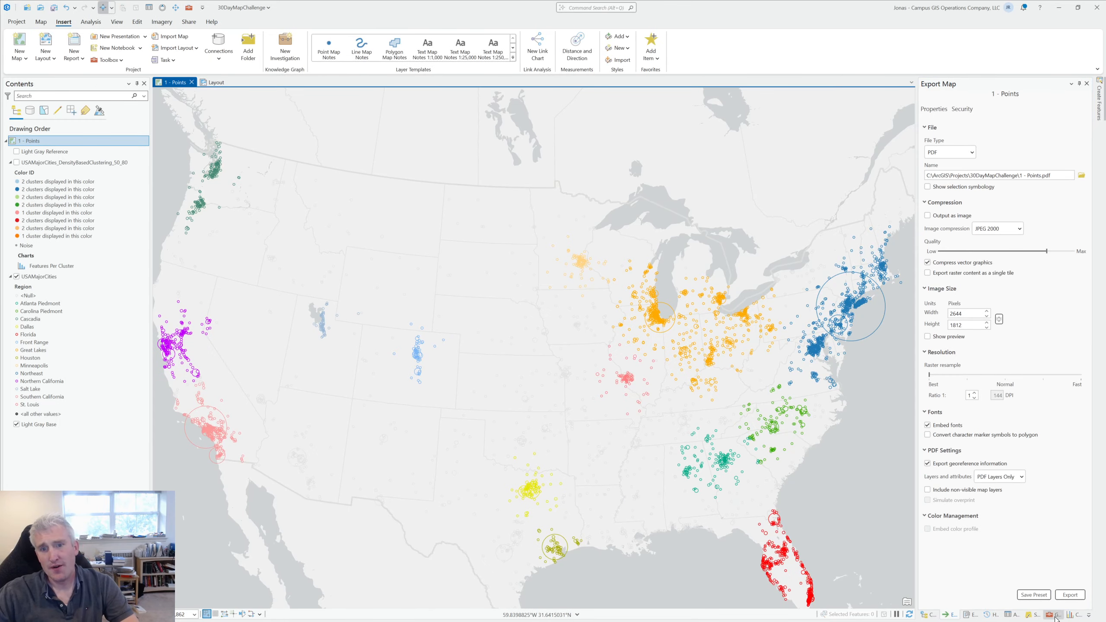
left_click(925, 616)
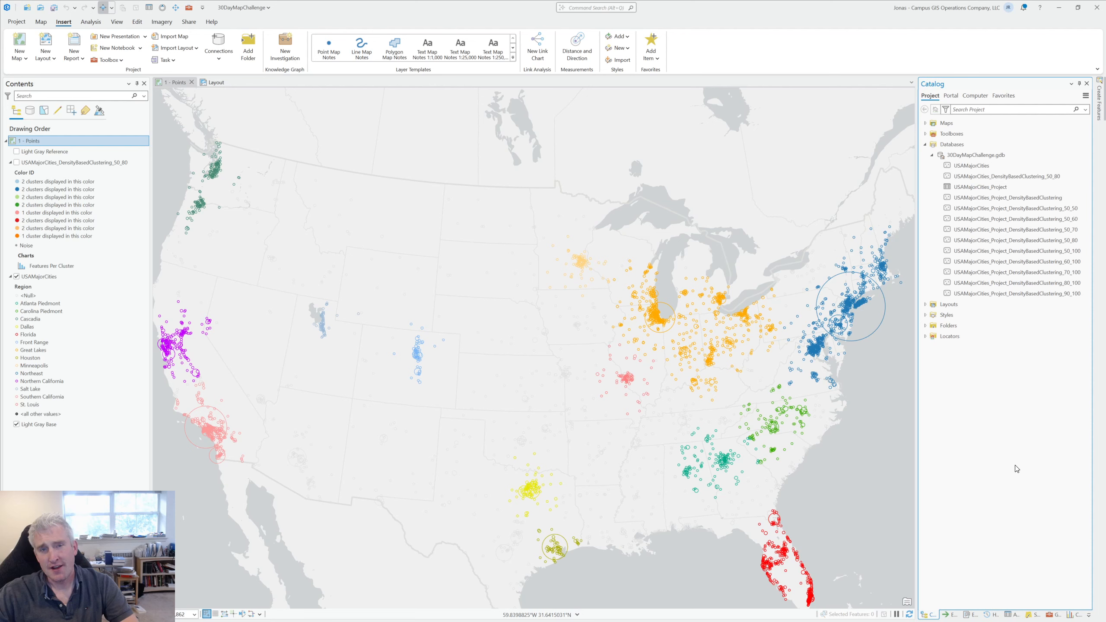
left_click(1054, 615)
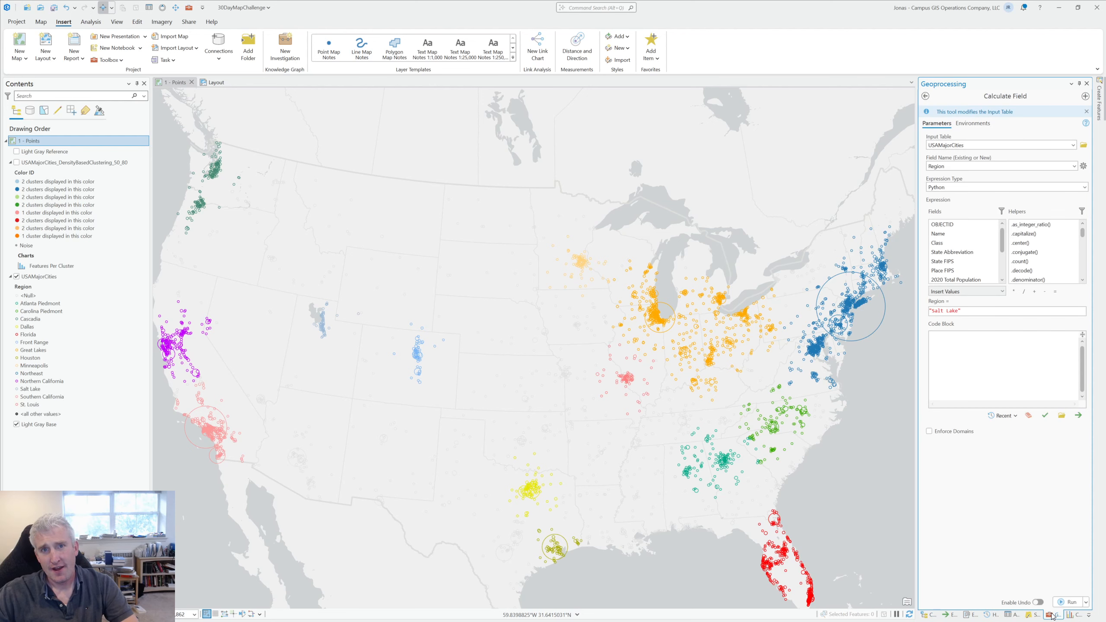
left_click(924, 95)
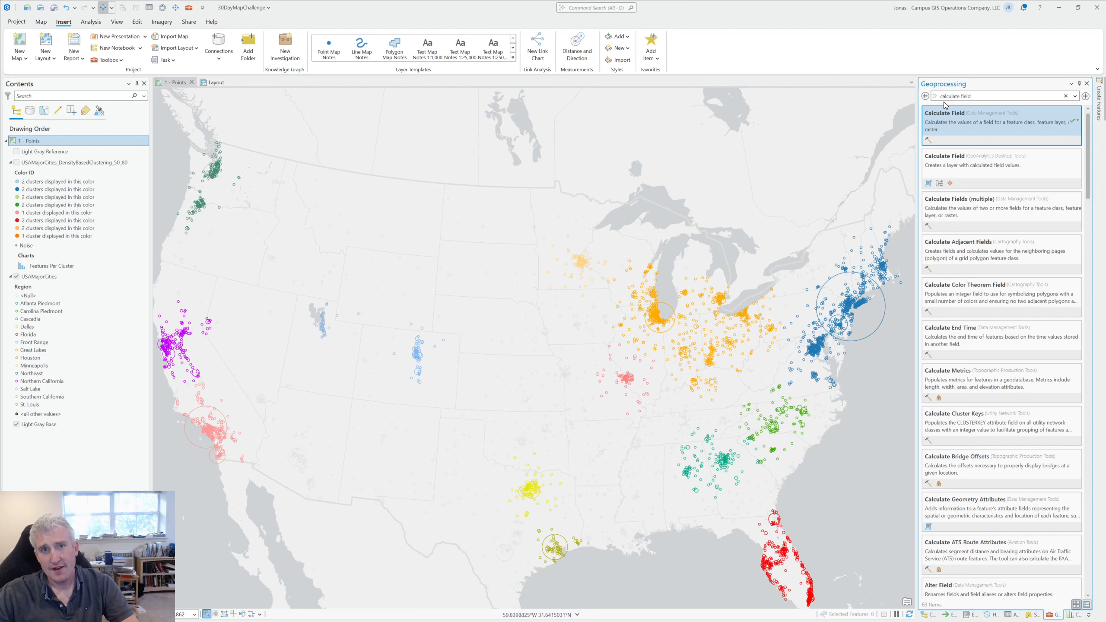
left_click(986, 95)
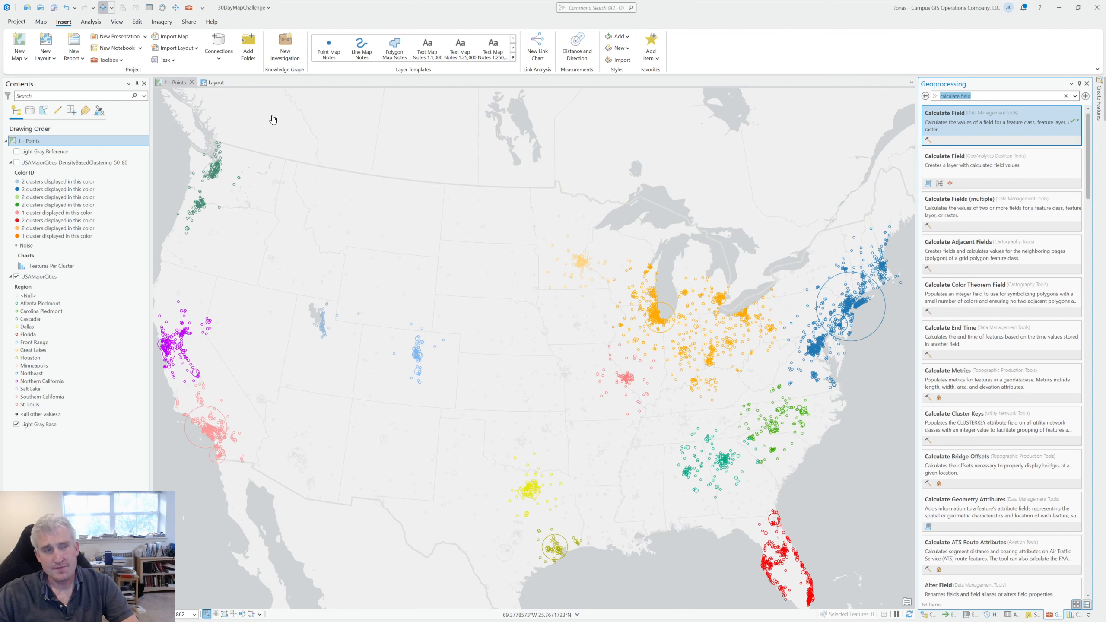
- Open the Density-based Clustering run from the geoprocessing history to review its parameters, and switch to the tool's reference page in the browser
left_click(91, 22)
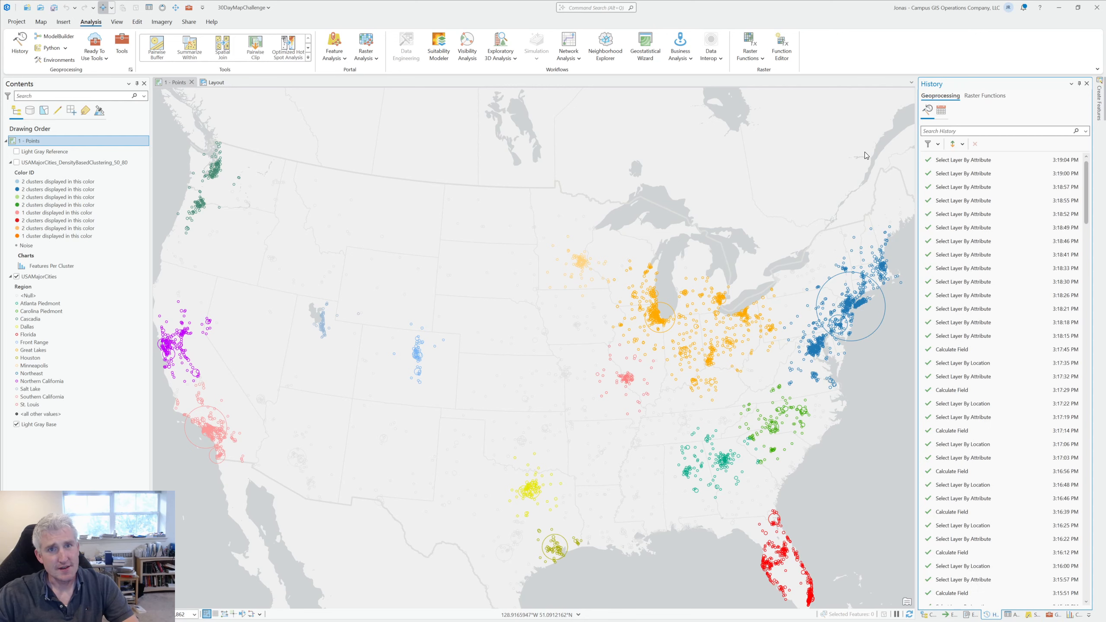
scroll(1012, 414, "down", 15)
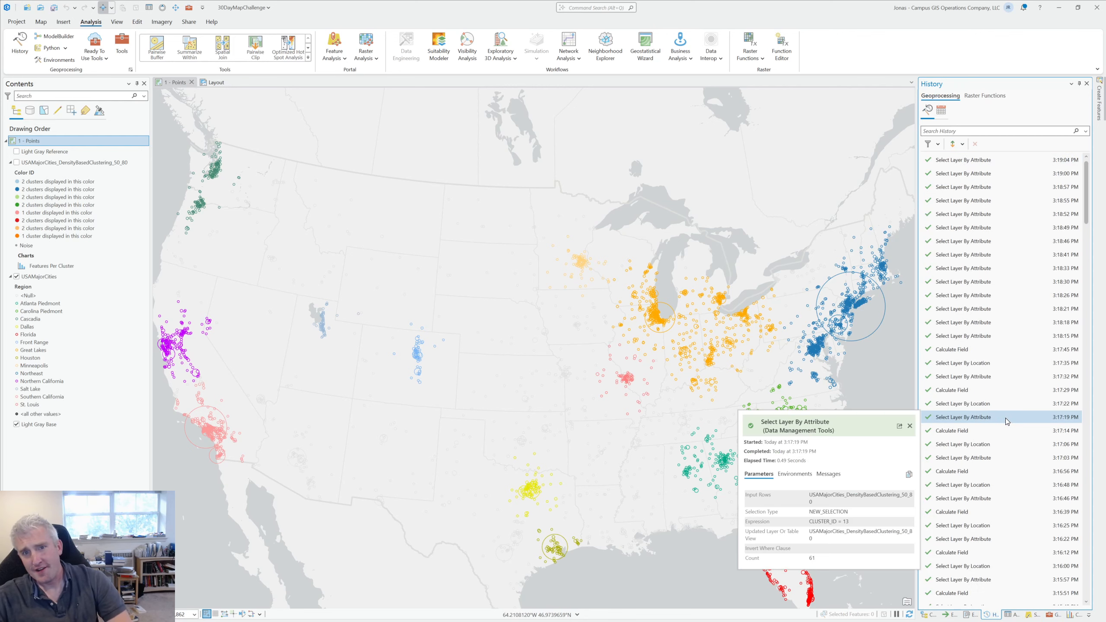
scroll(1014, 457, "down", 15)
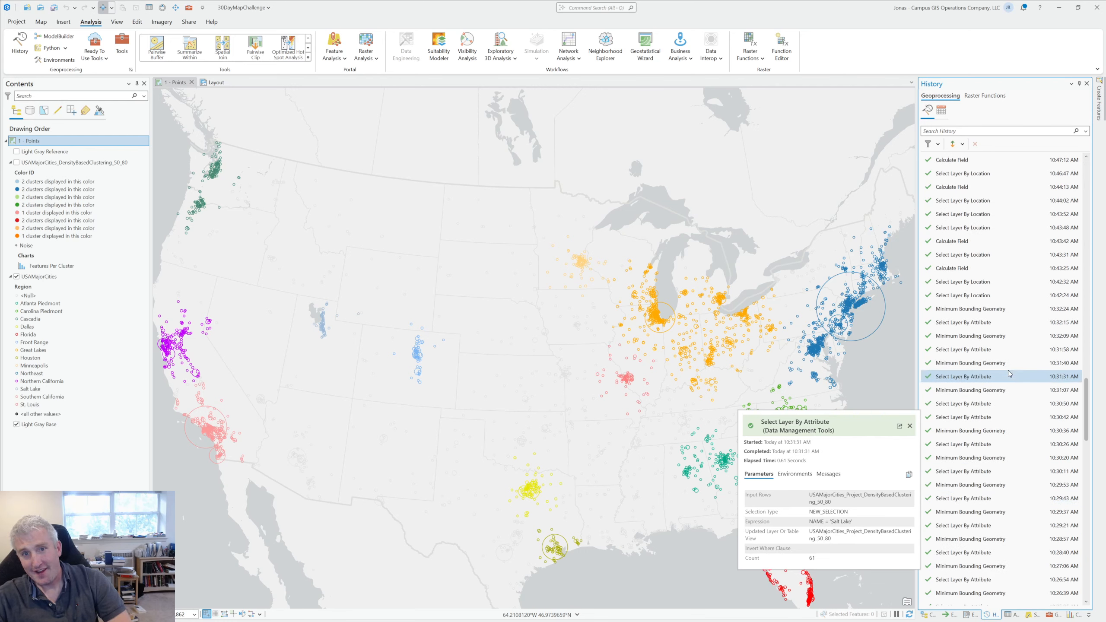
scroll(1015, 351, "up", 3)
scroll(1023, 429, "up", 10)
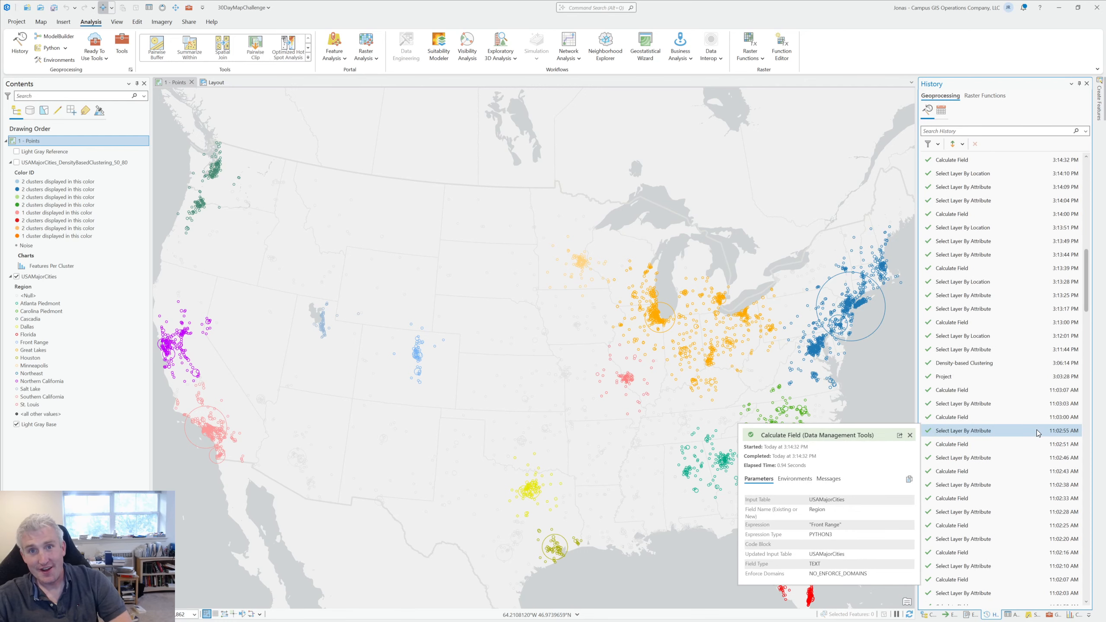
double_click(1022, 362)
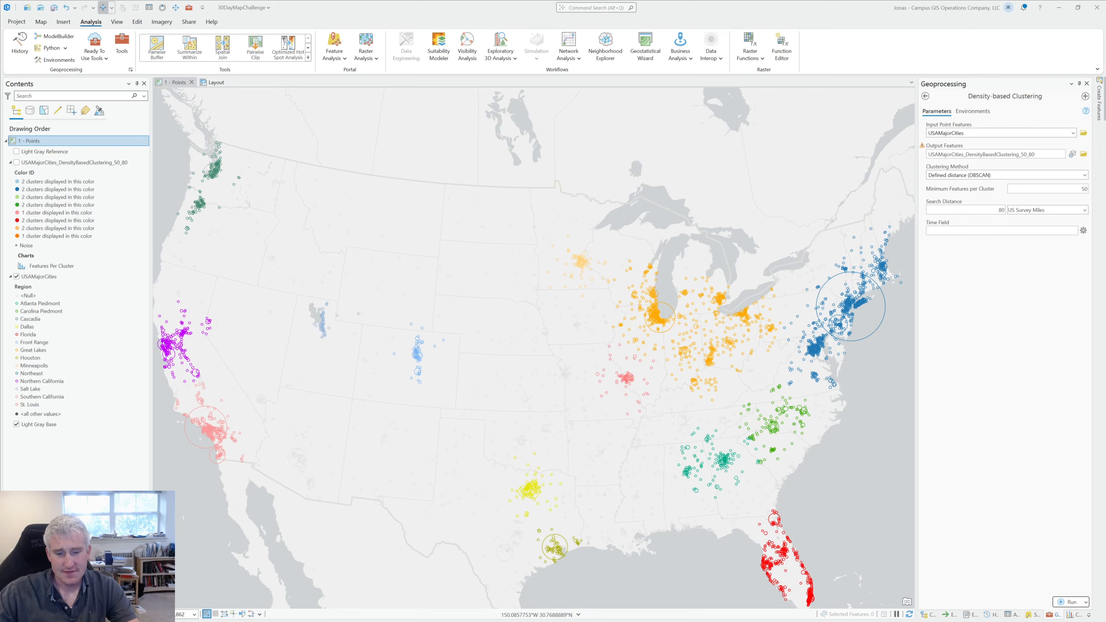
key("alt+Tab")
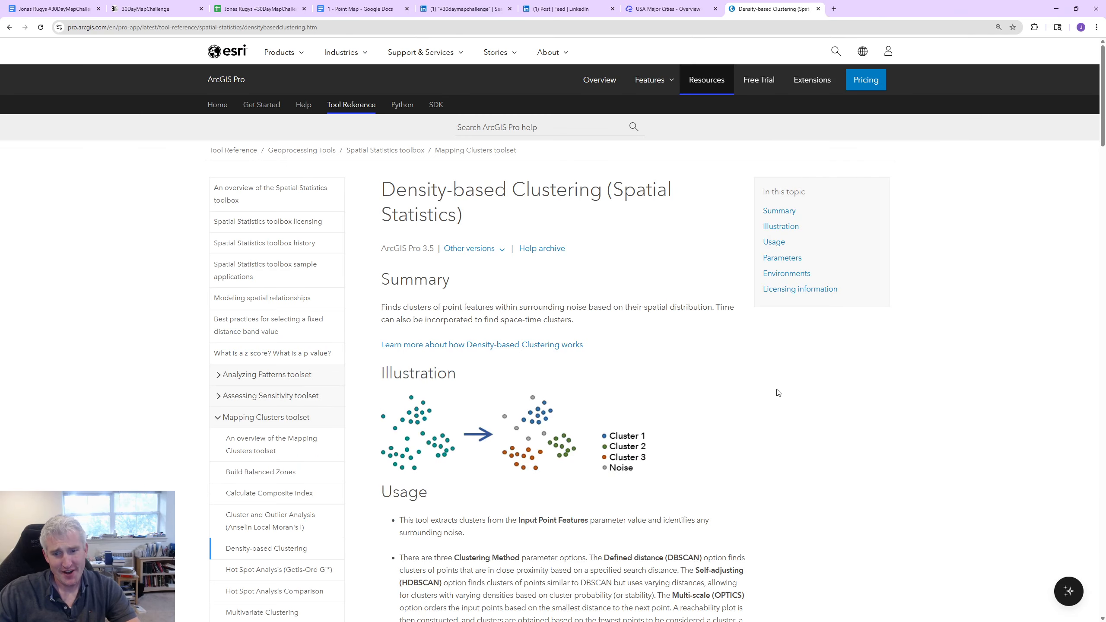
- Review the Density-based Clustering reference page from the summary through the usage notes to the parameters table, and return to its beginning
scroll(795, 392, "down", 3)
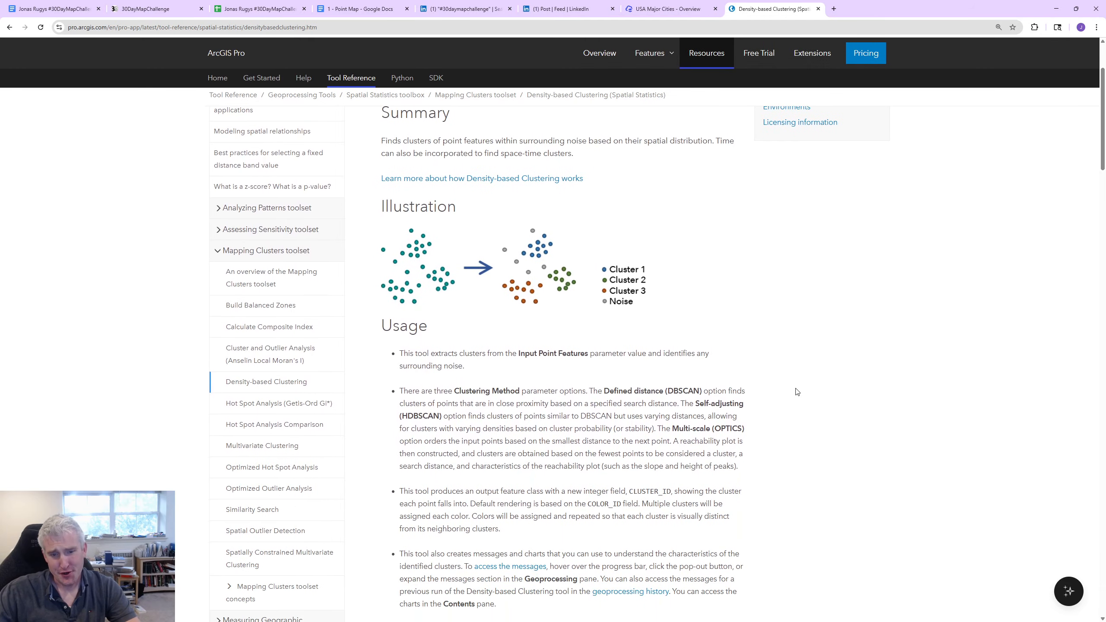
scroll(795, 393, "down", 7)
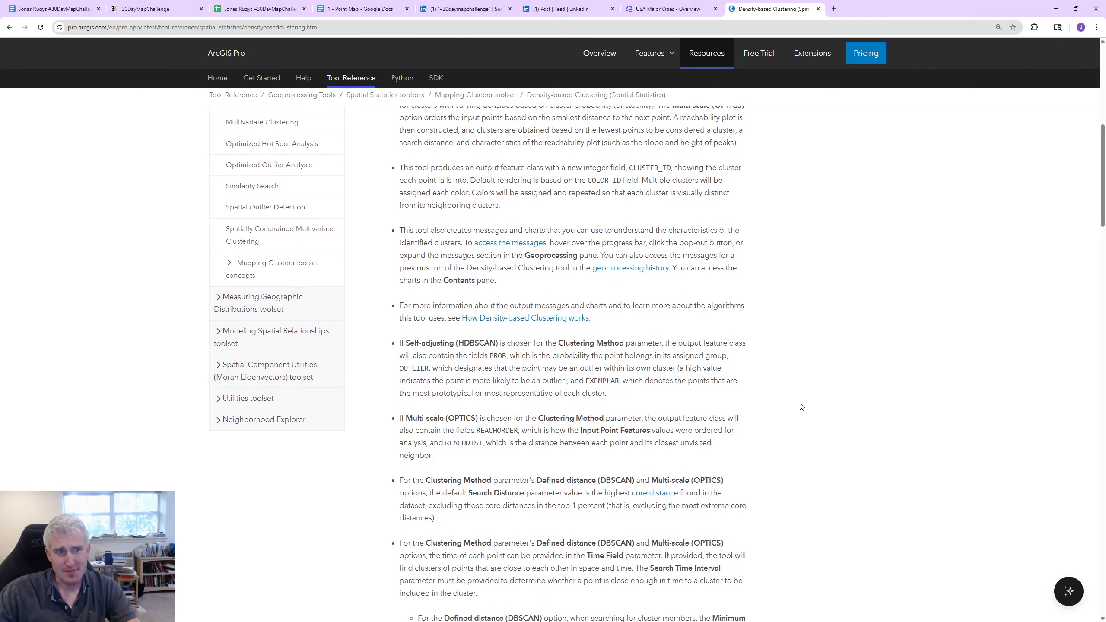
scroll(801, 407, "down", 6)
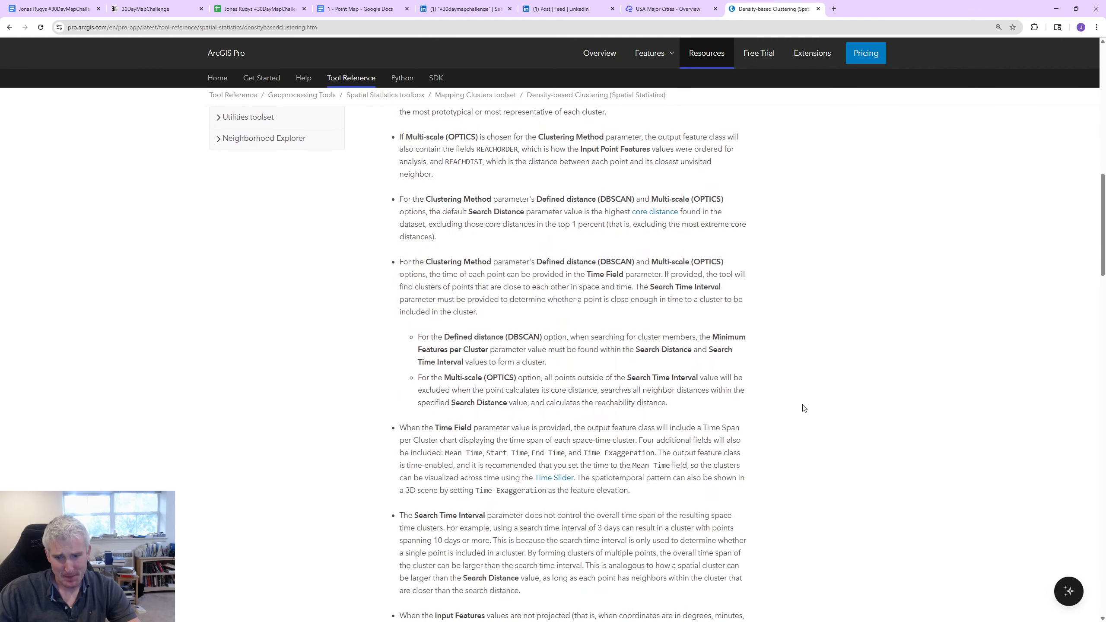
scroll(804, 408, "down", 12)
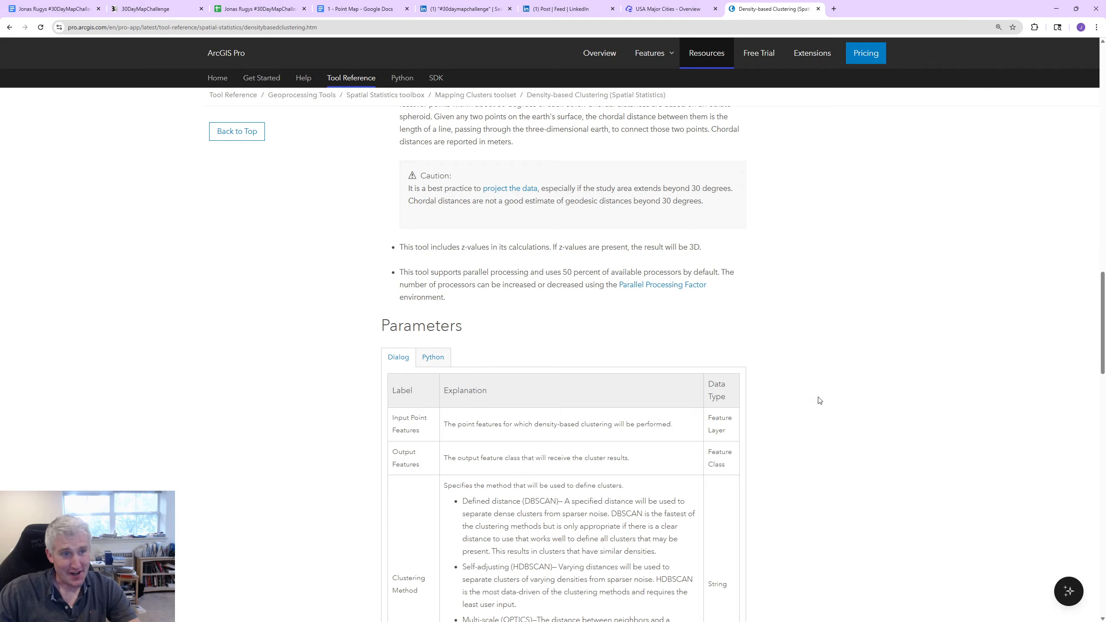
scroll(820, 398, "up", 20)
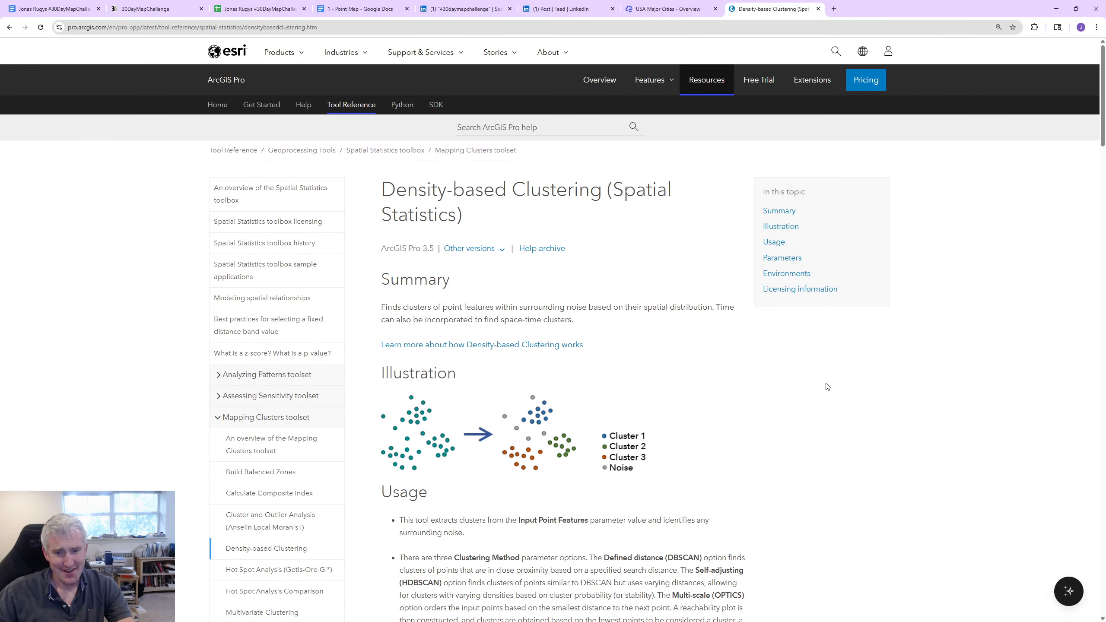
key("alt+Tab")
key("alt+Tab")
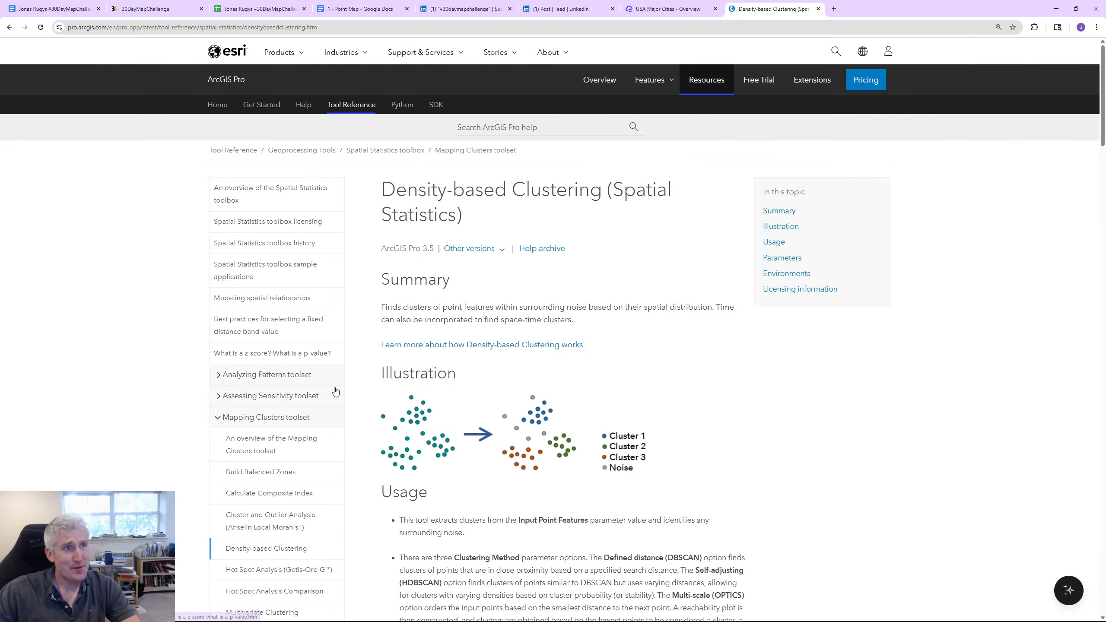
- Switch to the 30 Day Map Challenge 2025 tracker spreadsheet and mark the Day 1 Points map as Published
left_click(270, 10)
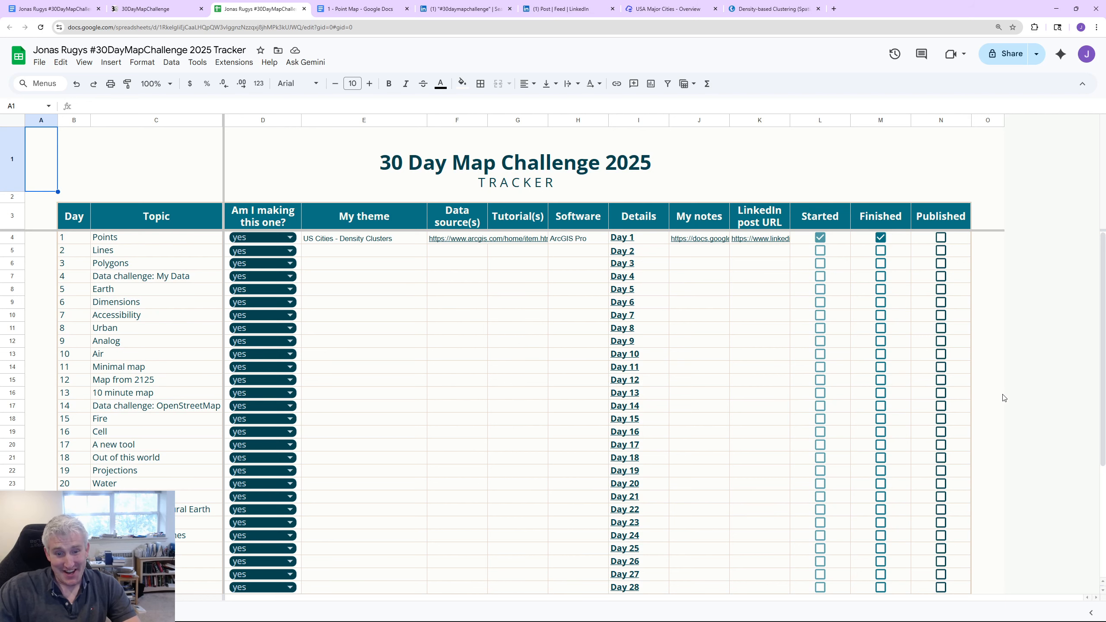
scroll(1003, 397, "down", 1)
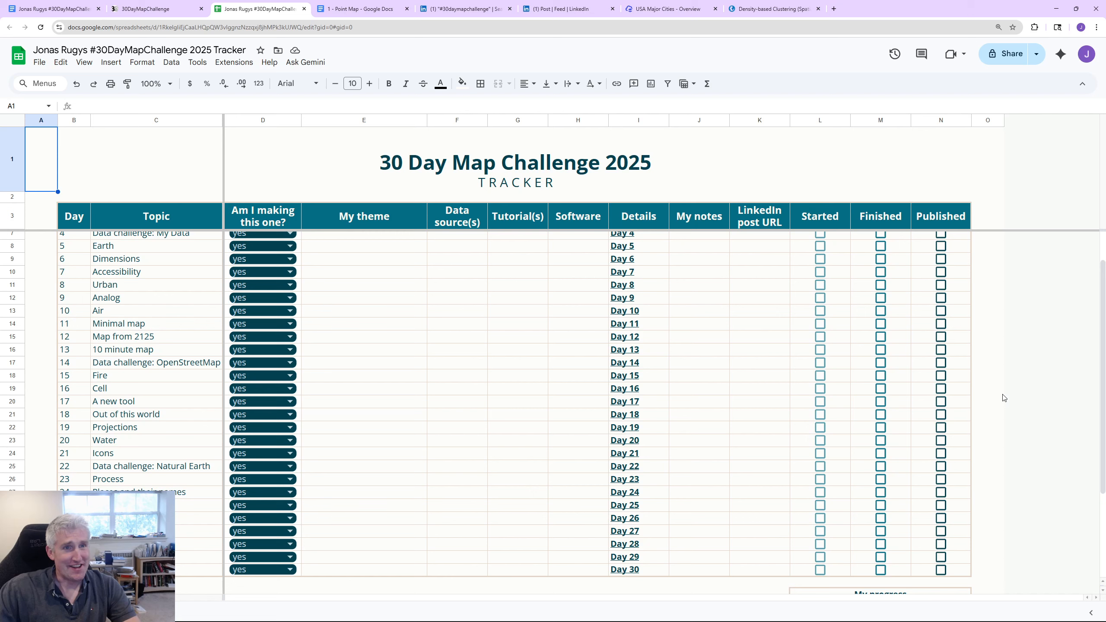
scroll(1002, 398, "up", 1)
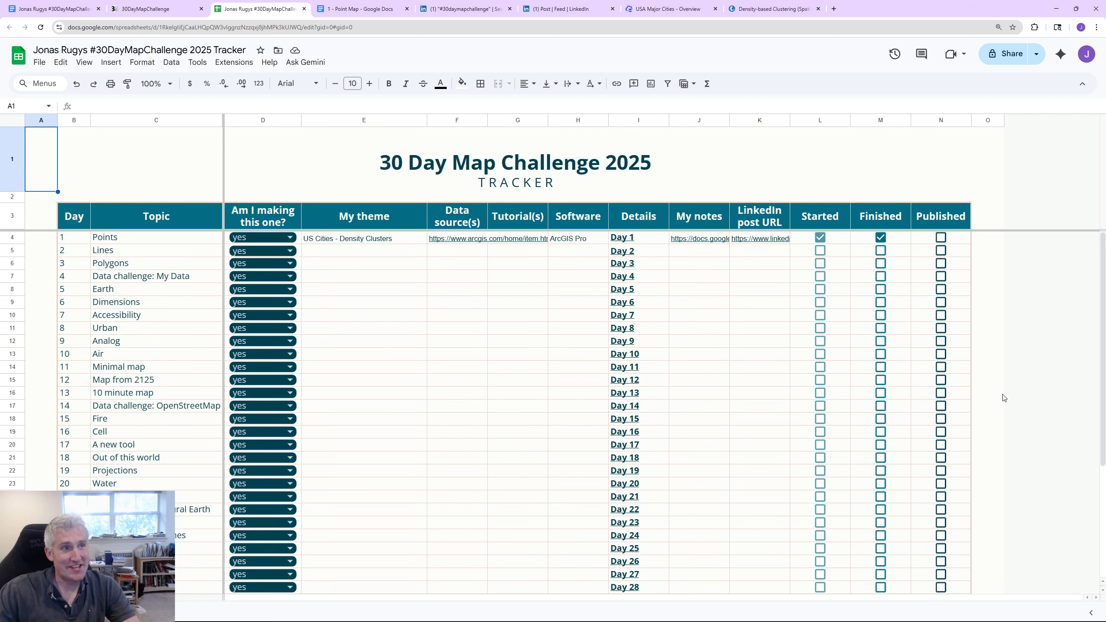
left_click(941, 238)
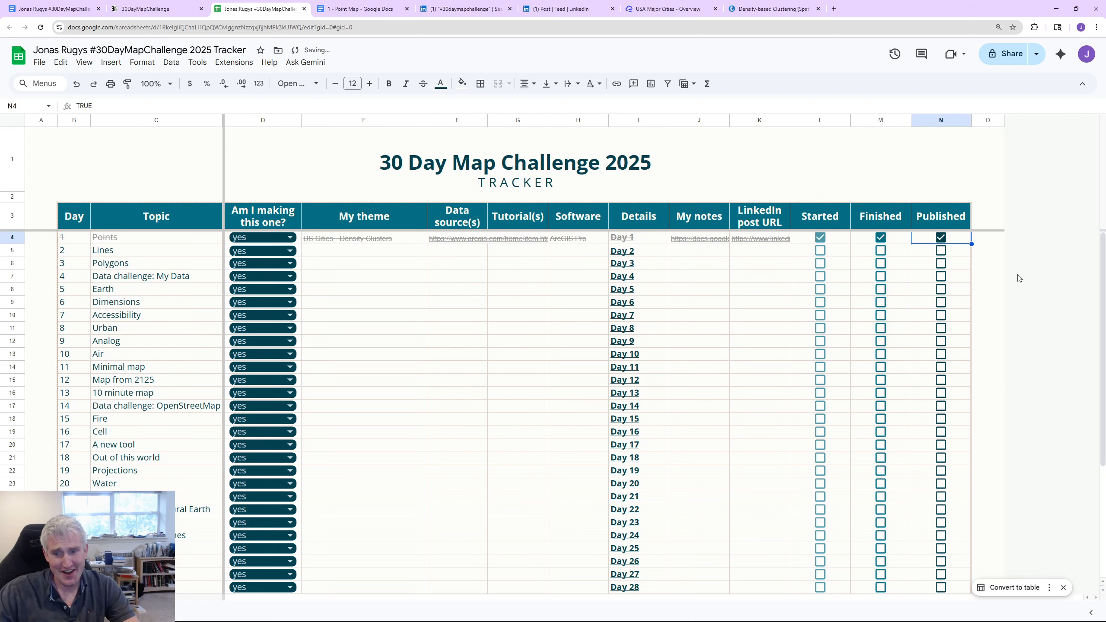